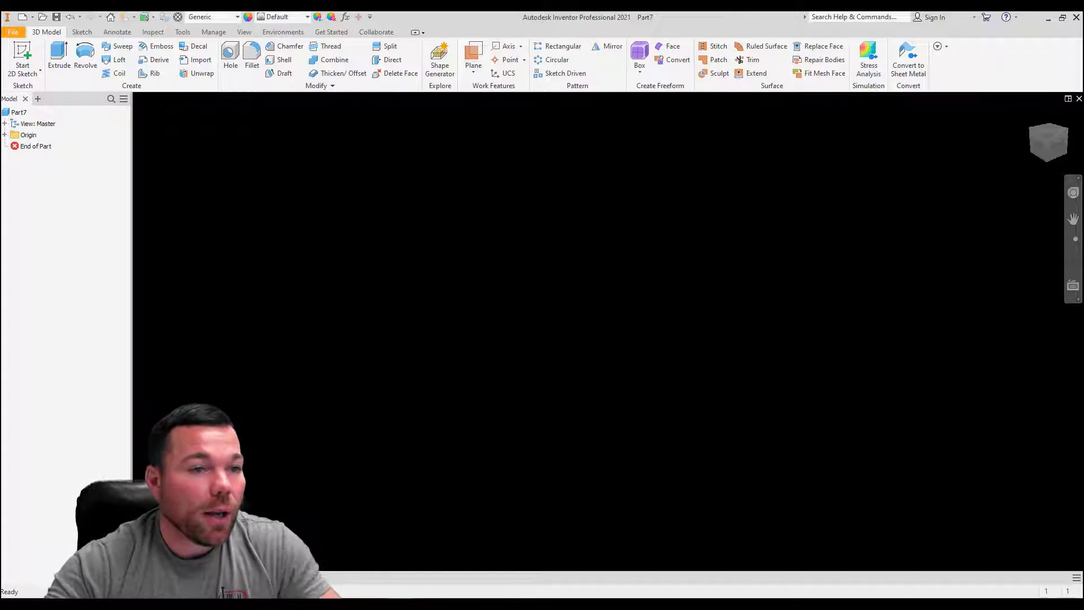
Step: Start a 2D sketch on the XY plane and draw a 4 in diameter circle centred on the origin
click(25, 53)
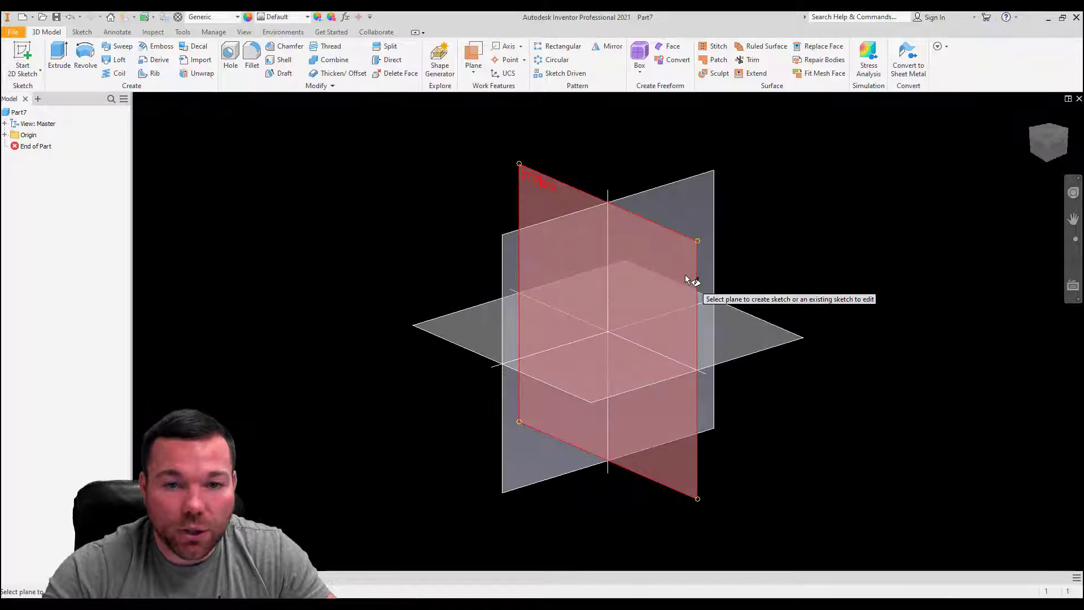
click(686, 282)
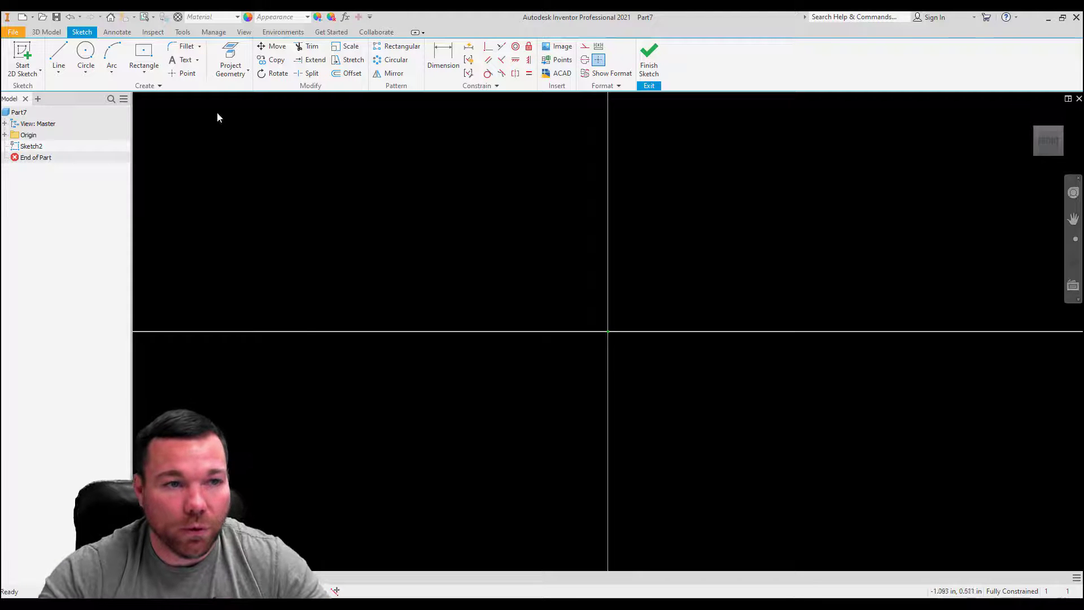
click(86, 54)
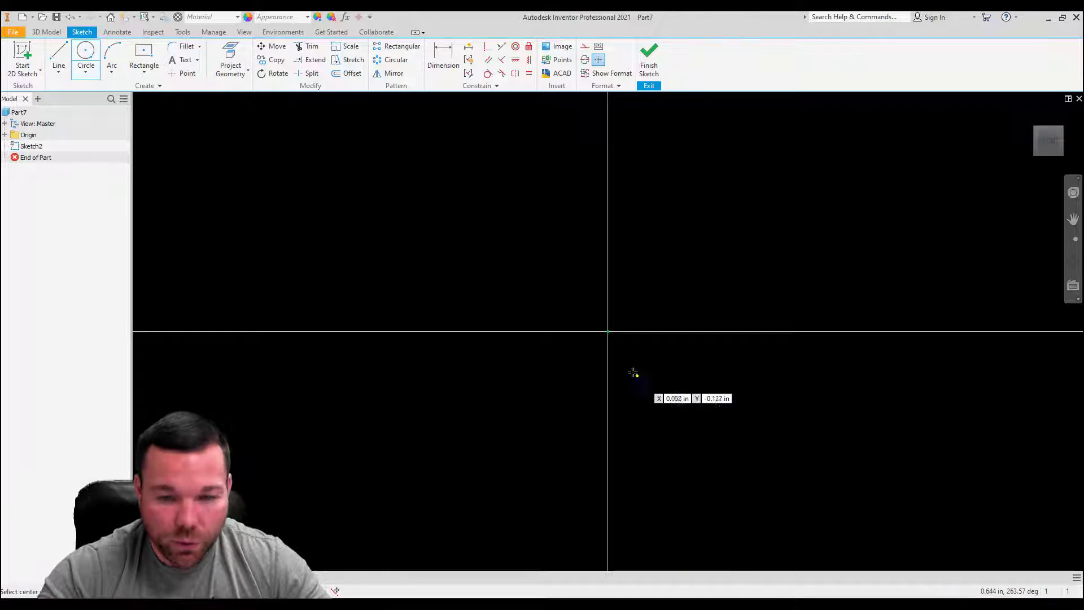
click(607, 332)
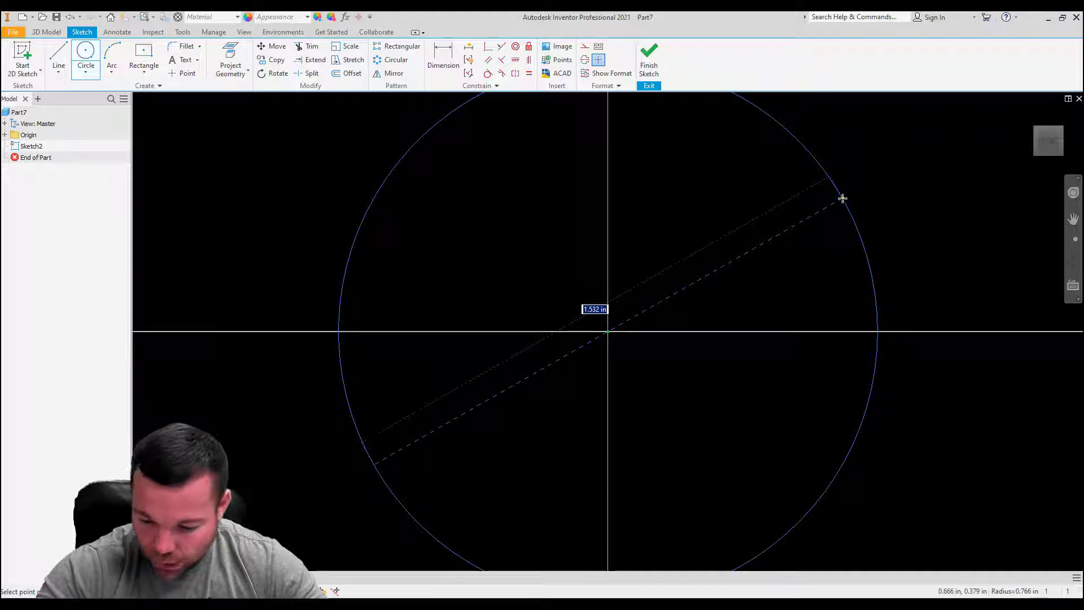
text(4.)
key(Return)
scroll(418, 409, down, 5)
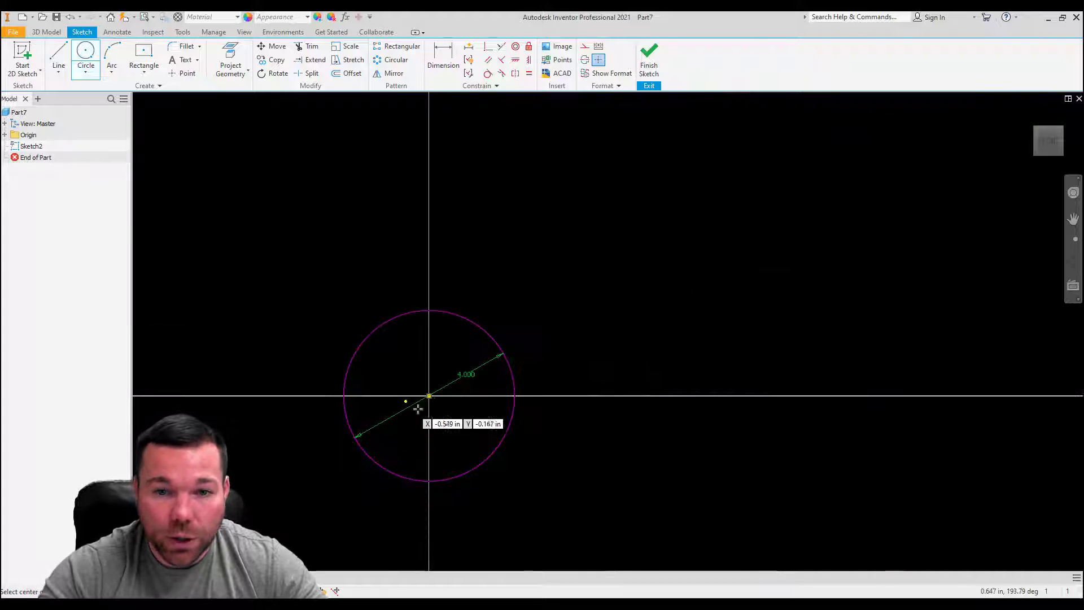
scroll(504, 357, up, 3)
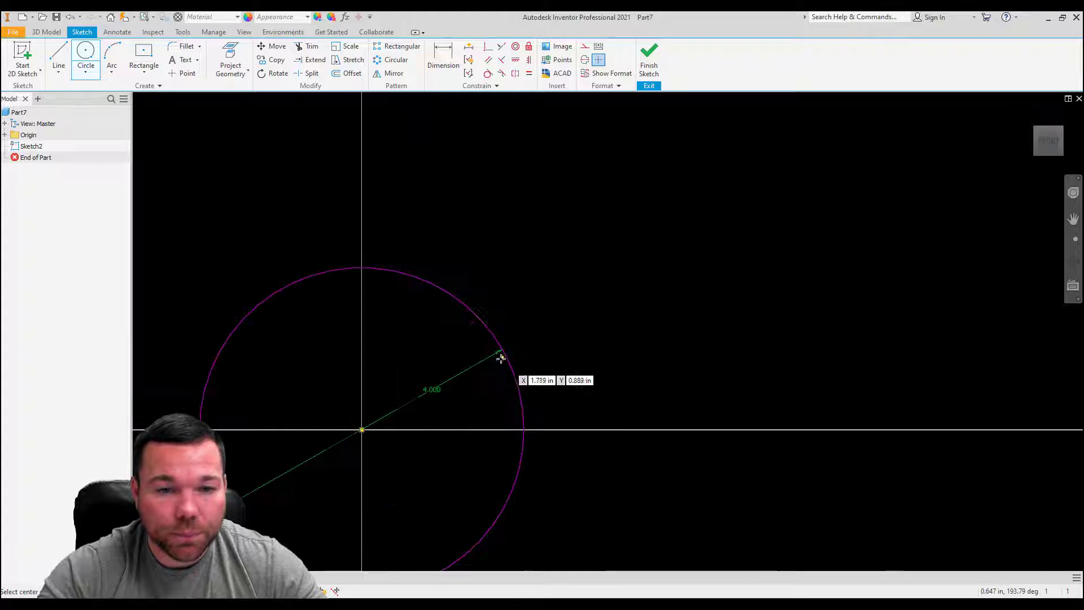
Step: Draw connected lines from the circle's horizontal quadrant to its centre, 1.5 in straight up, and horizontally across to the circle
click(64, 54)
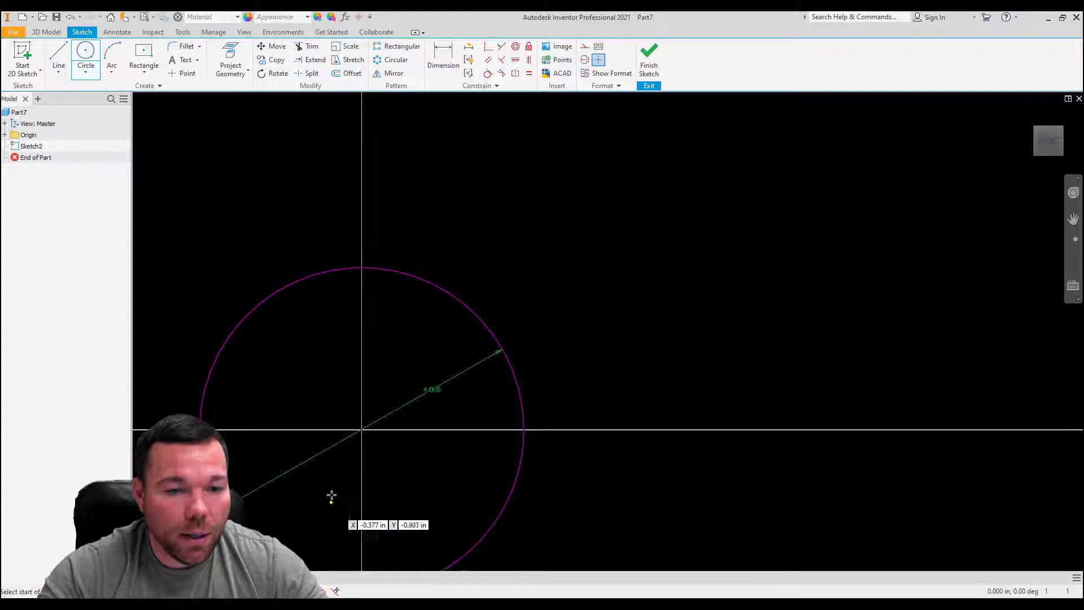
click(524, 430)
click(361, 430)
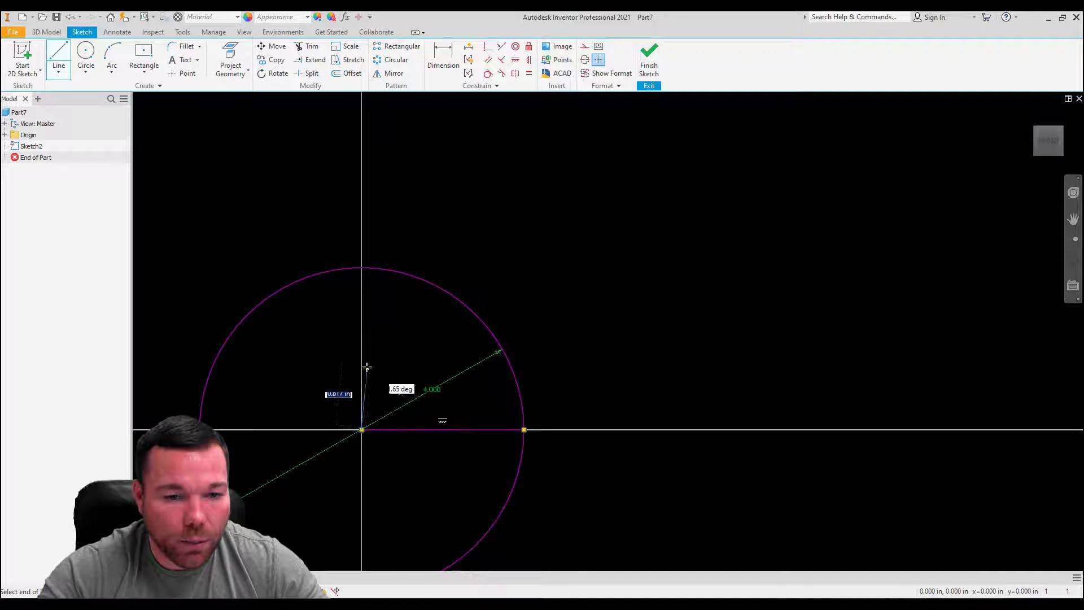
text(1.5)
key(Return)
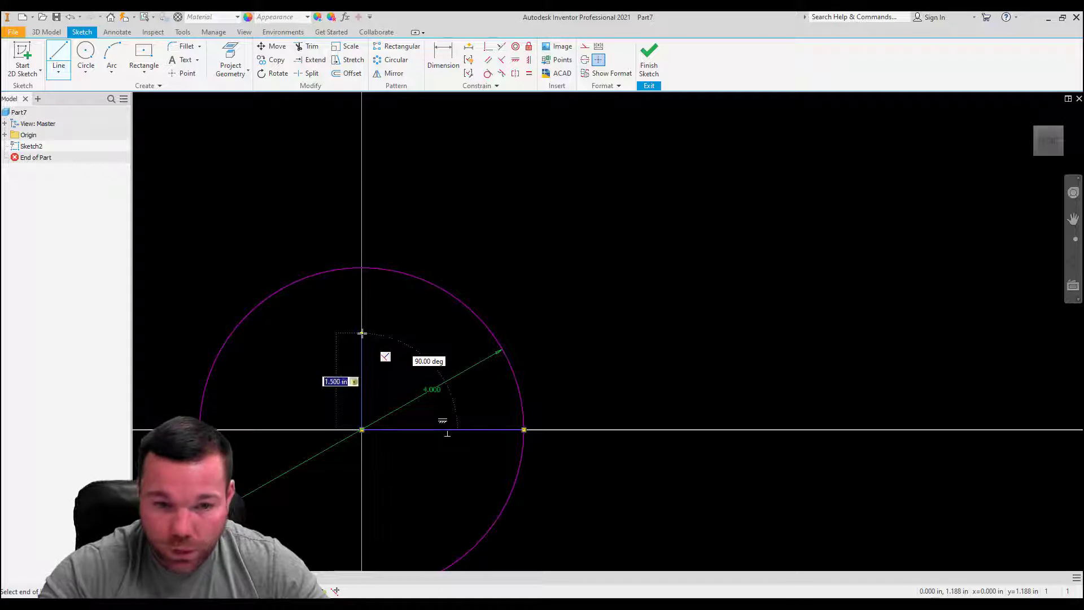
click(362, 333)
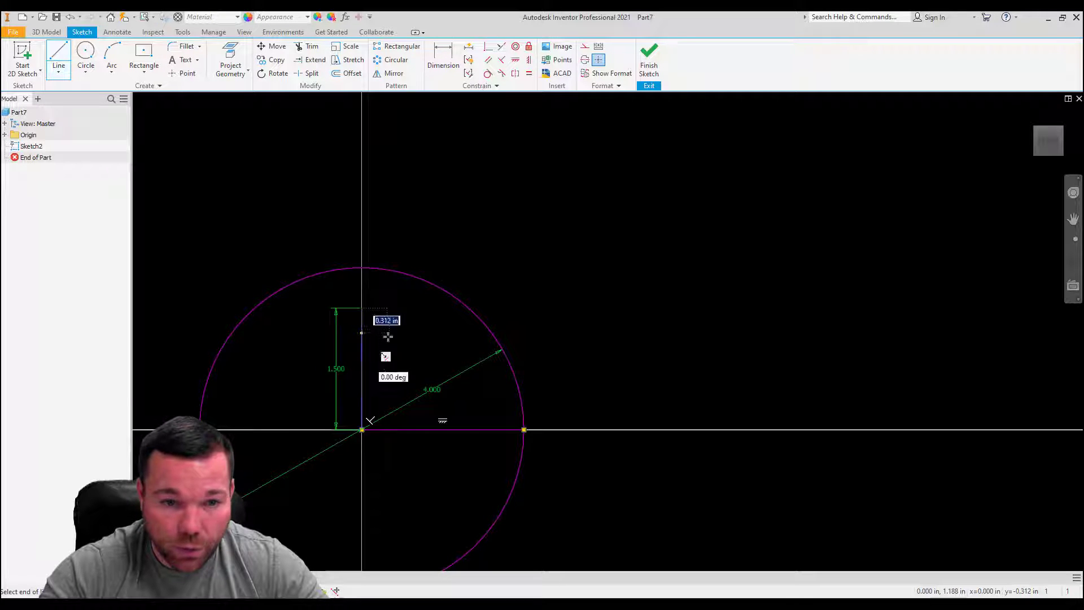
double_click(470, 309)
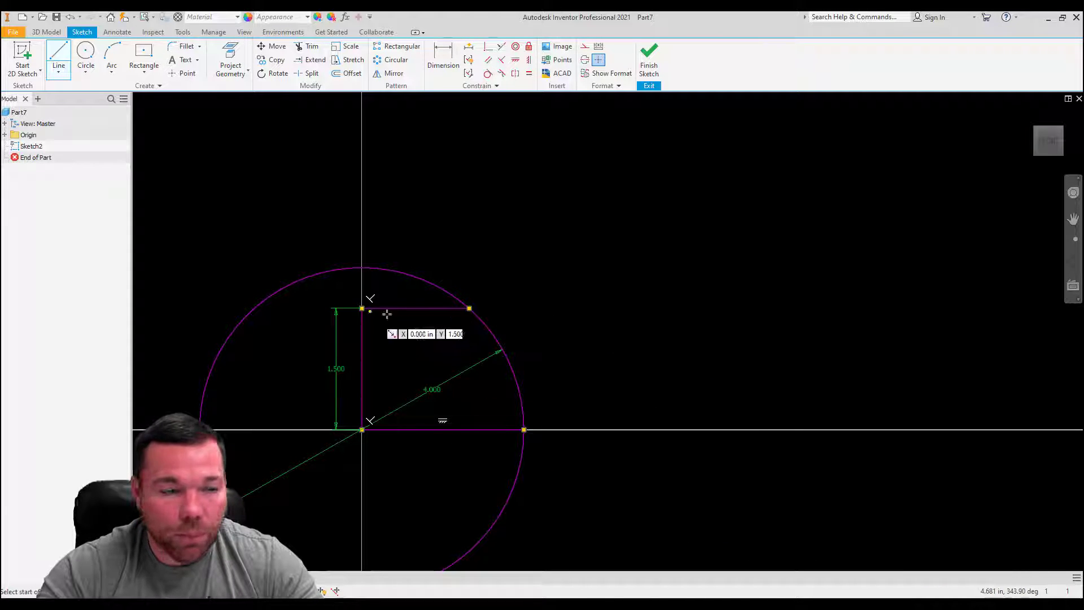
key(Escape)
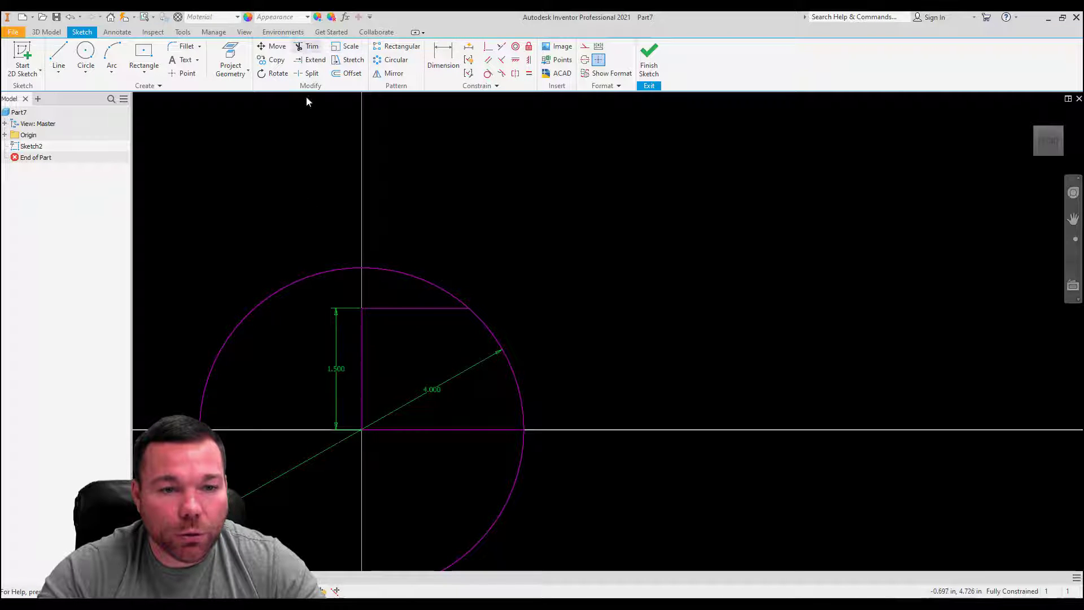
Step: Trim the circle down to the arc that closes the profile between the two horizontal lines
key(x)
click(306, 281)
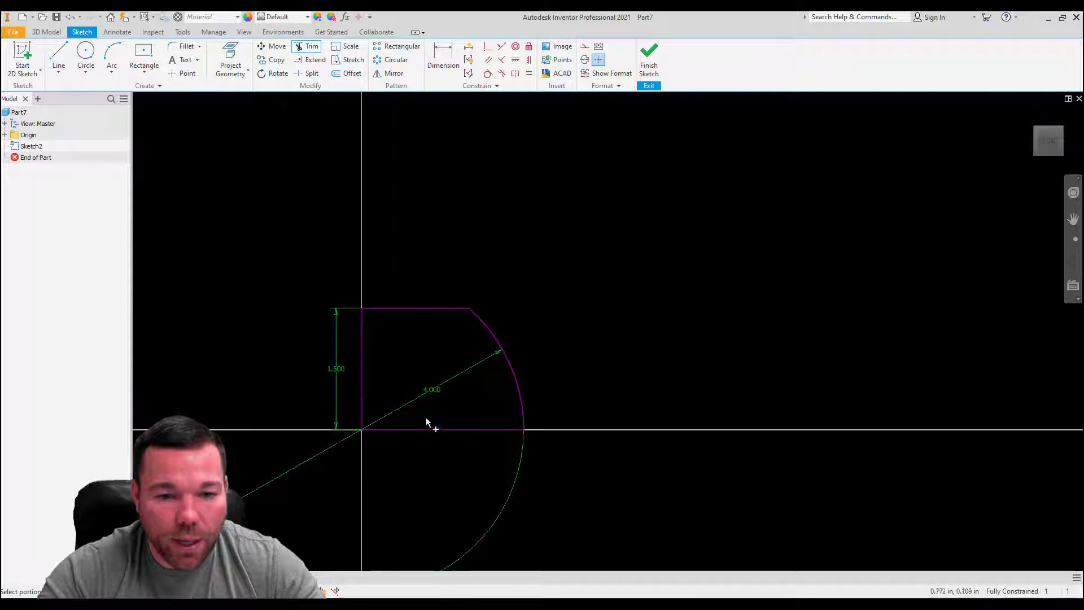
key(Escape)
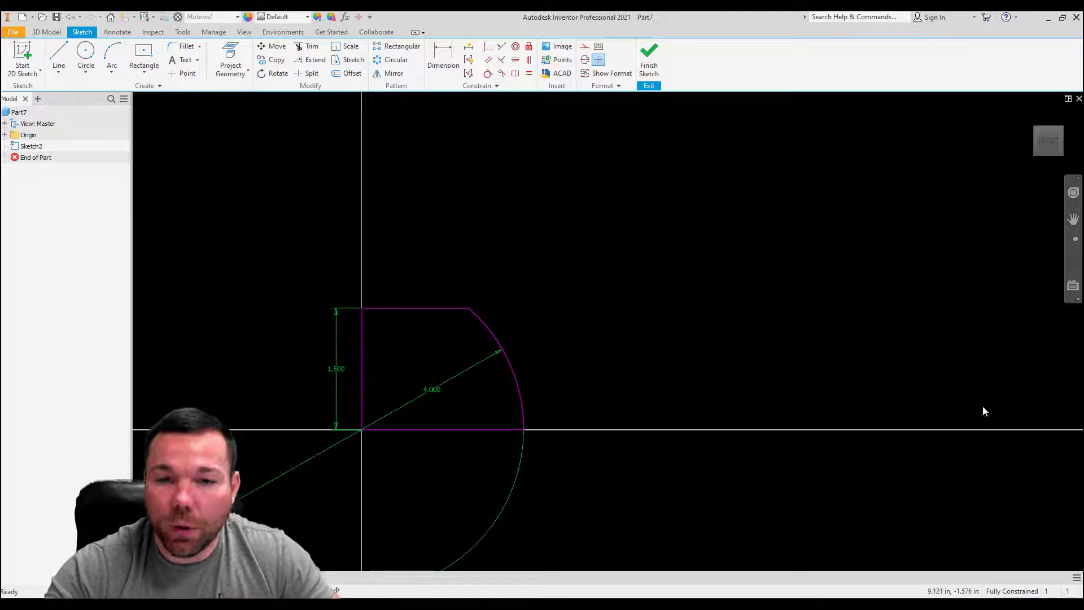
click(46, 31)
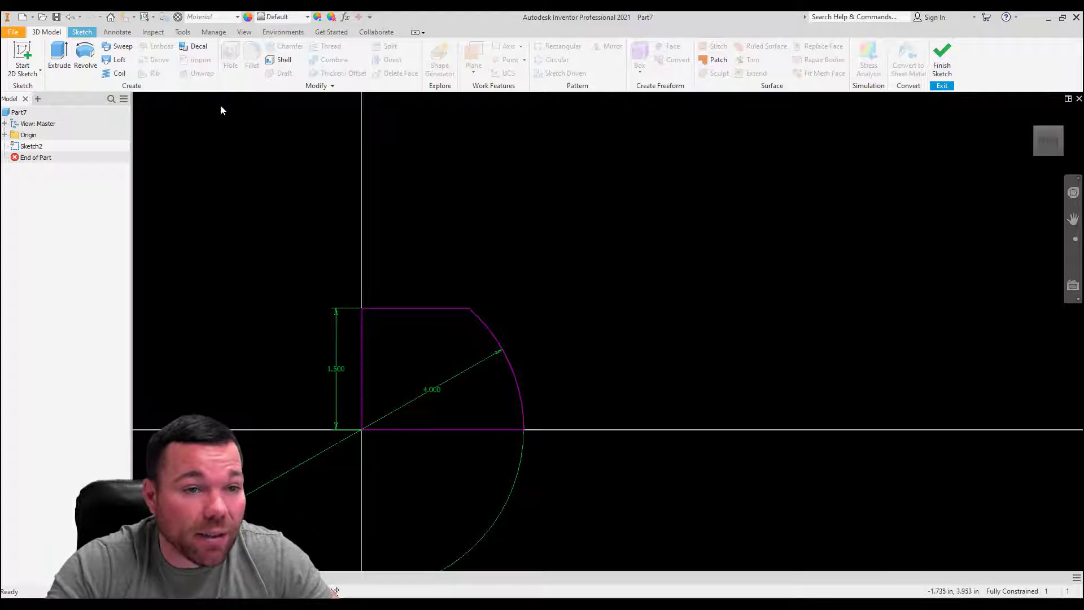
click(31, 145)
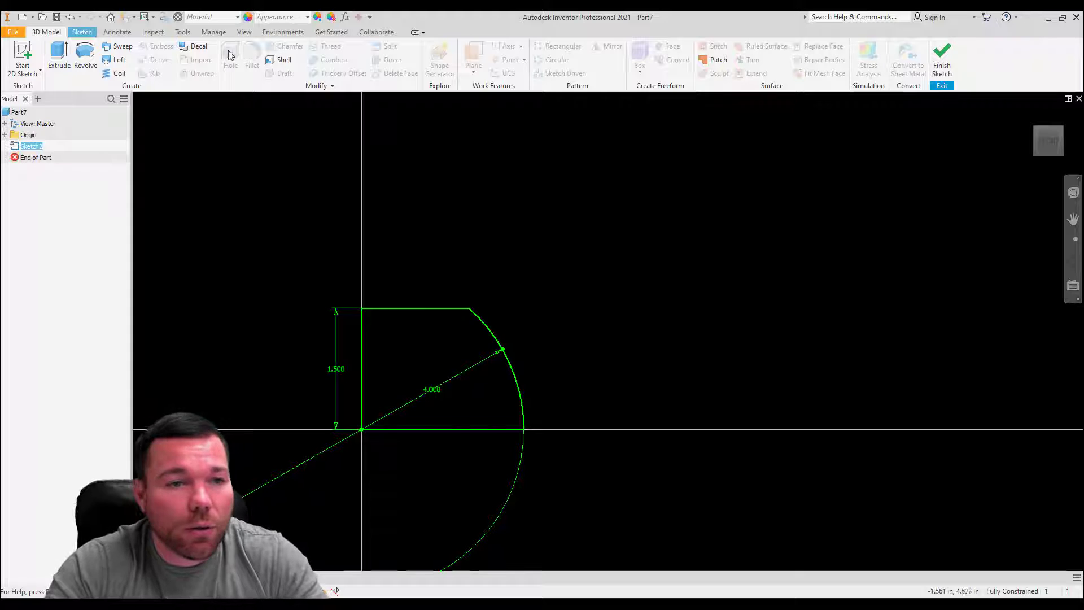
click(81, 31)
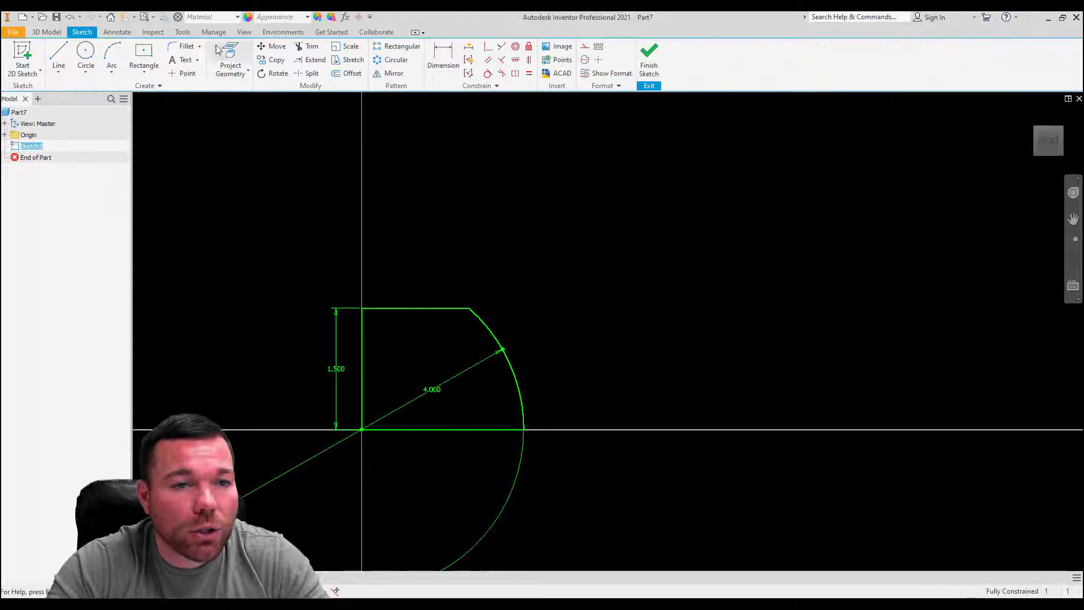
Step: Add a 0.25 in sketch fillet at the corner where the upper horizontal line meets the arc
click(183, 47)
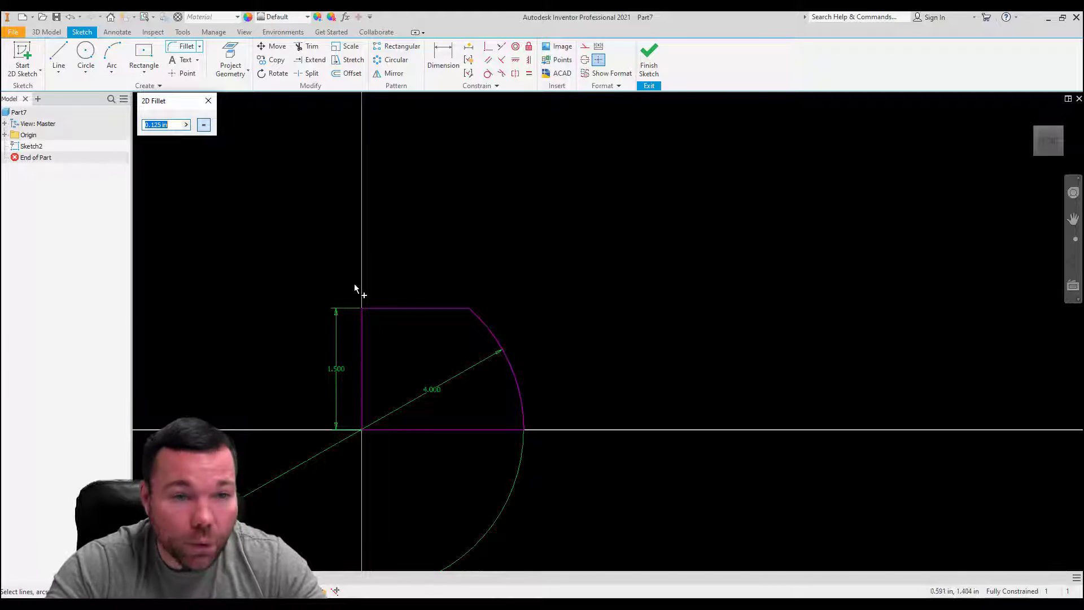
text(1)
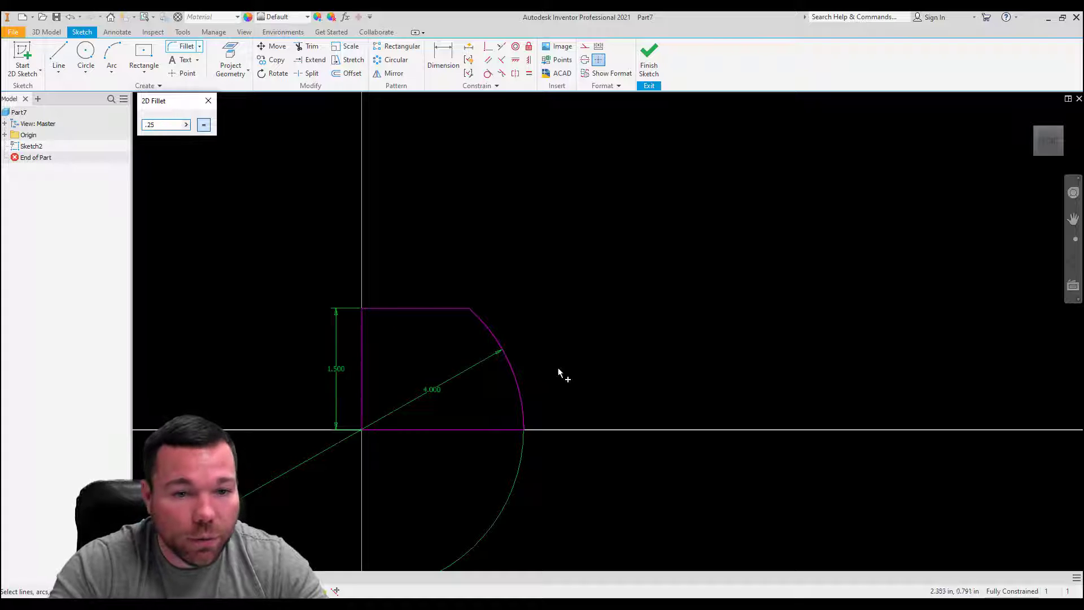
click(469, 311)
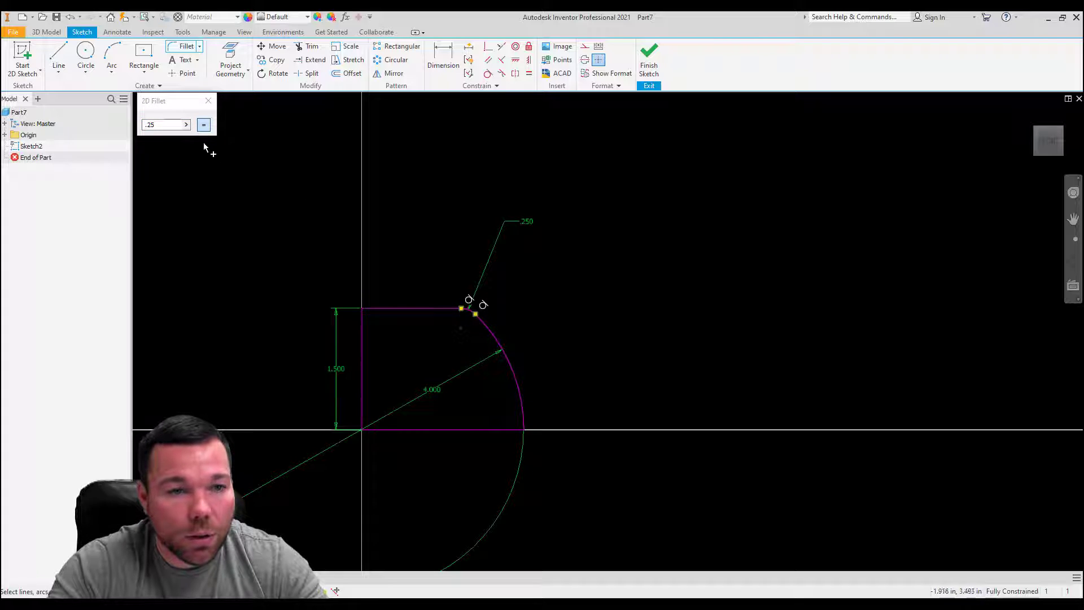
key(Escape)
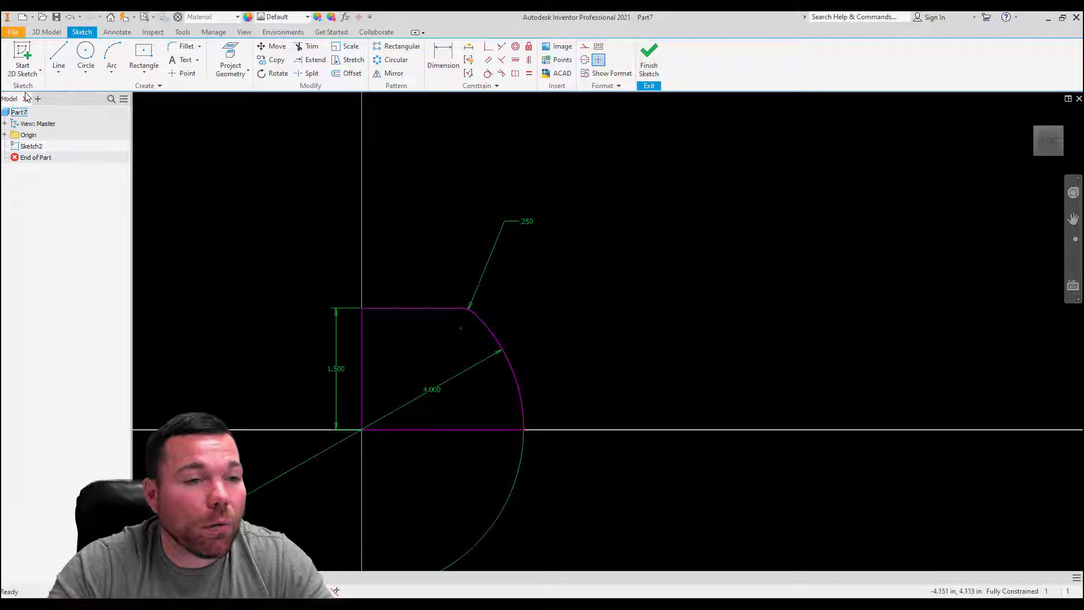
Step: Finish the sketch and revolve the closed profile a full 360 degrees about its vertical line to form the solid hub
click(649, 61)
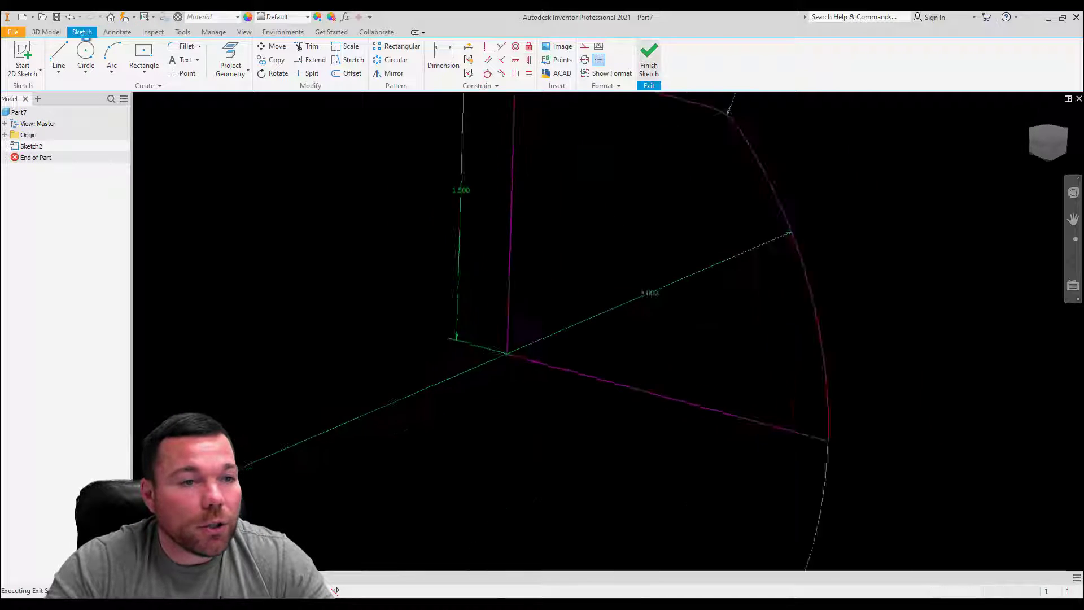
click(84, 61)
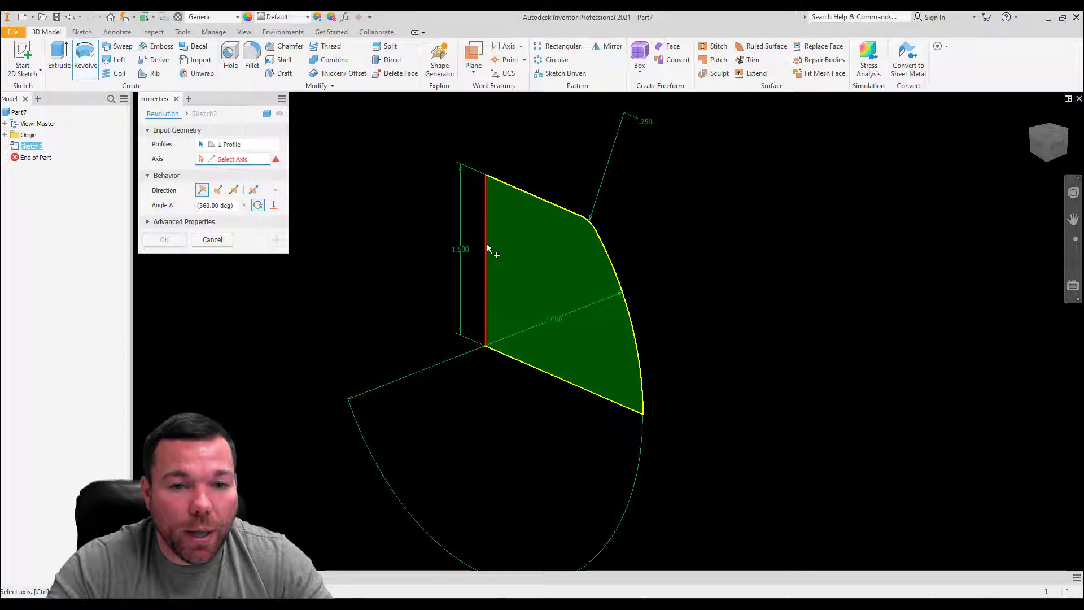
click(487, 245)
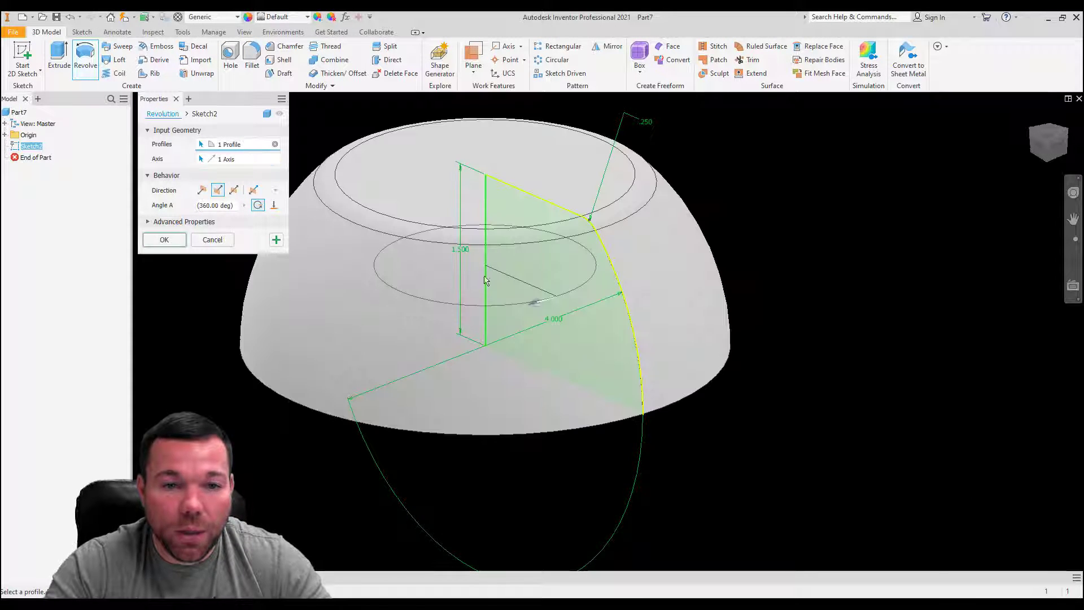
click(164, 239)
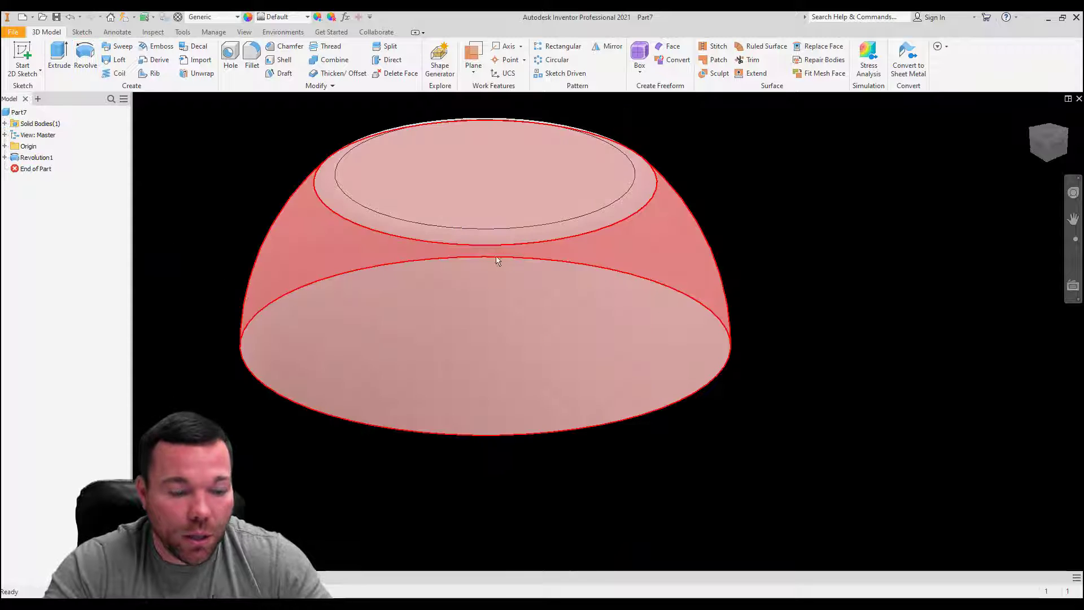
Step: Rename the revolution feature to "hub rev"
shift+middle_drag(382, 305, 487, 314)
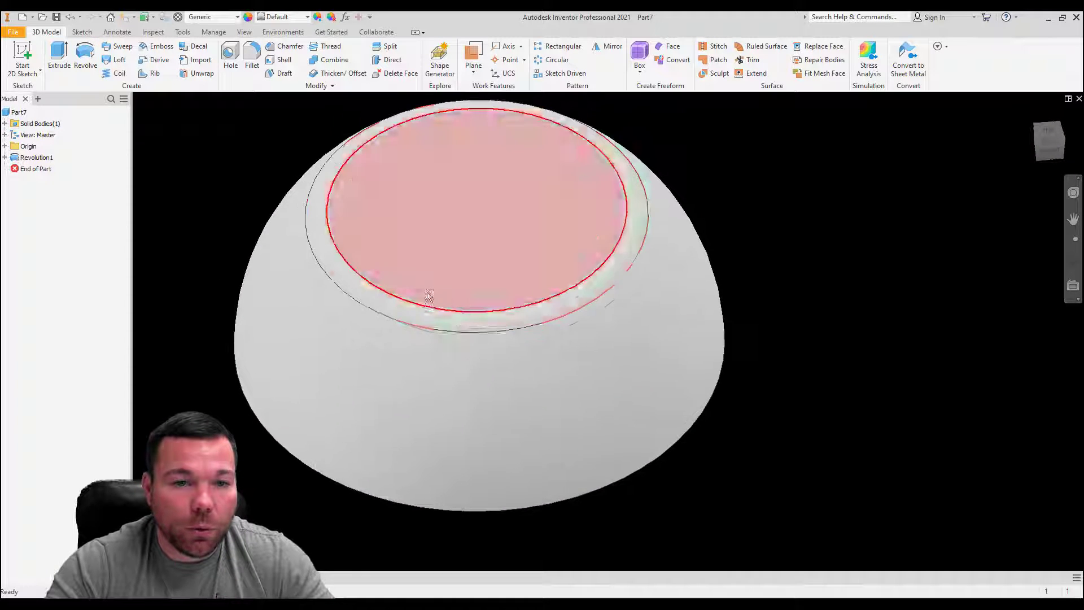
click(36, 157)
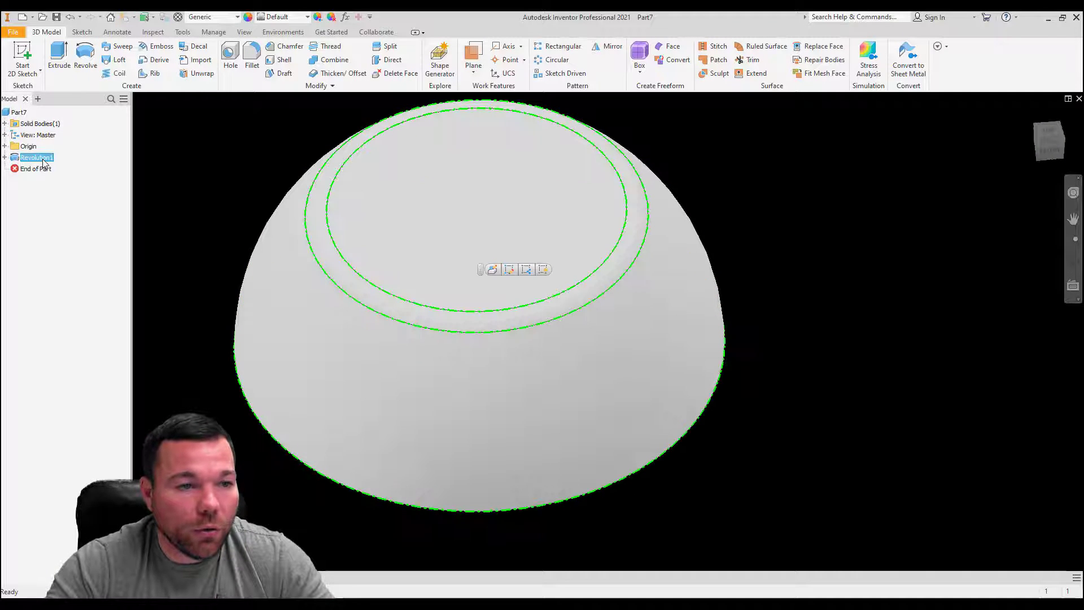
click(42, 160)
text(hu)
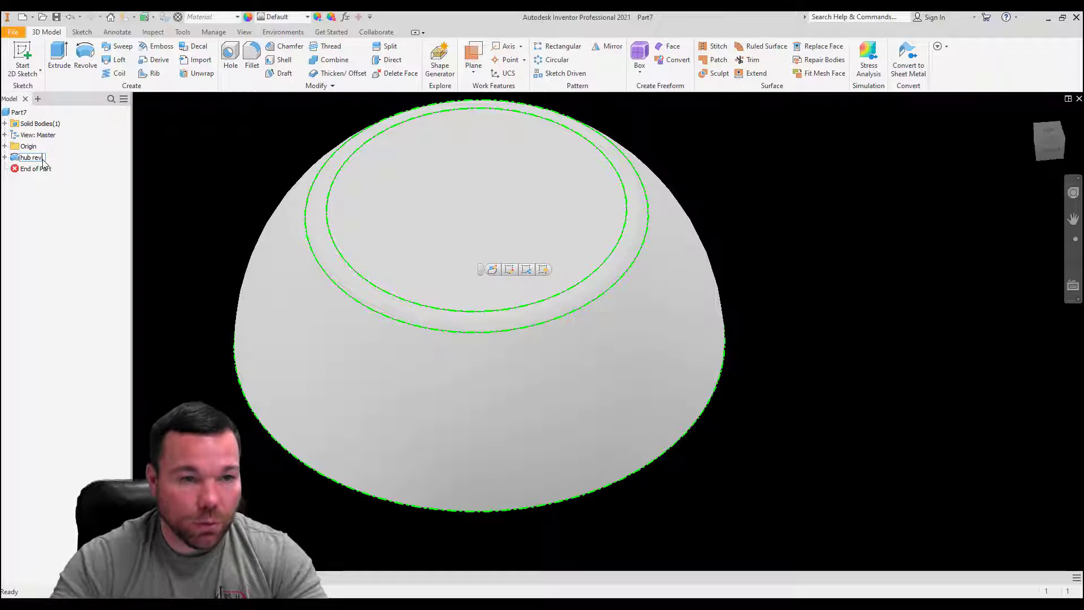
text(b rev)
click(53, 216)
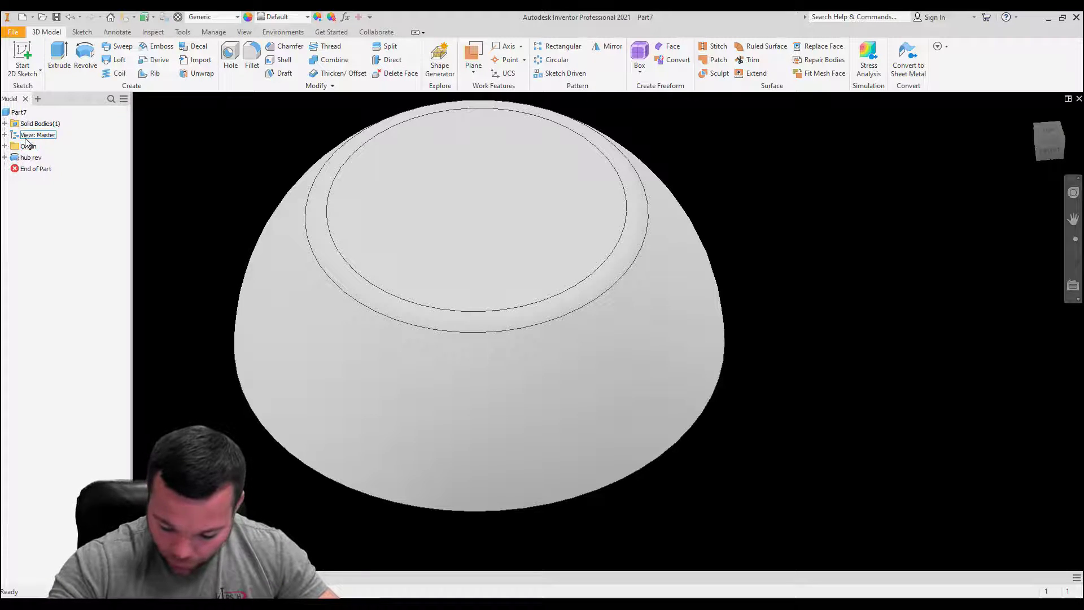
click(19, 112)
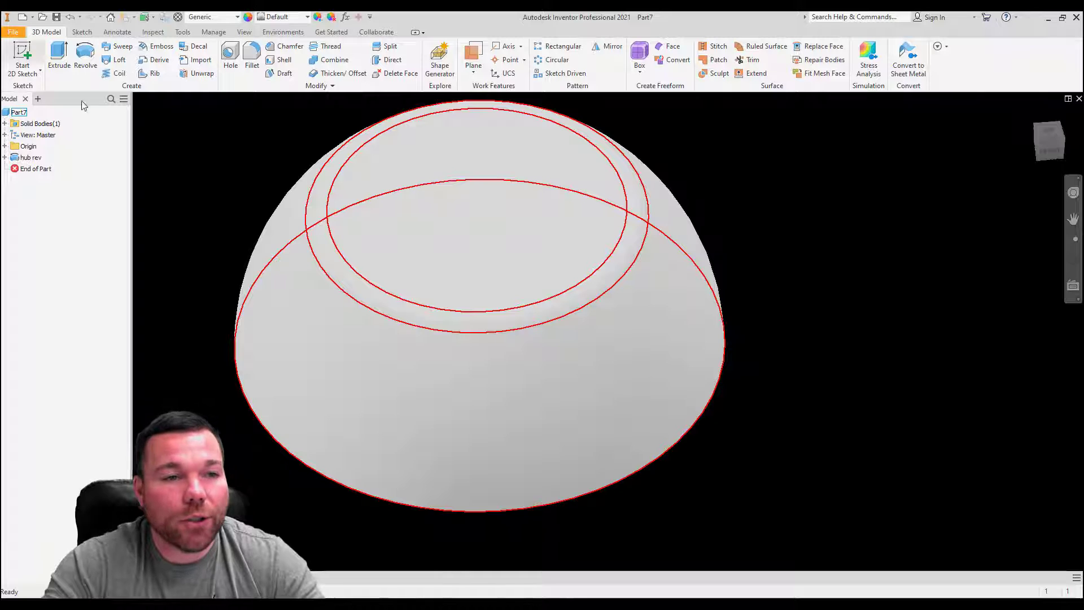
Step: Create a work plane parallel to the origin's XY plane and tangent to the rear side of the hub's curved outer face
click(476, 60)
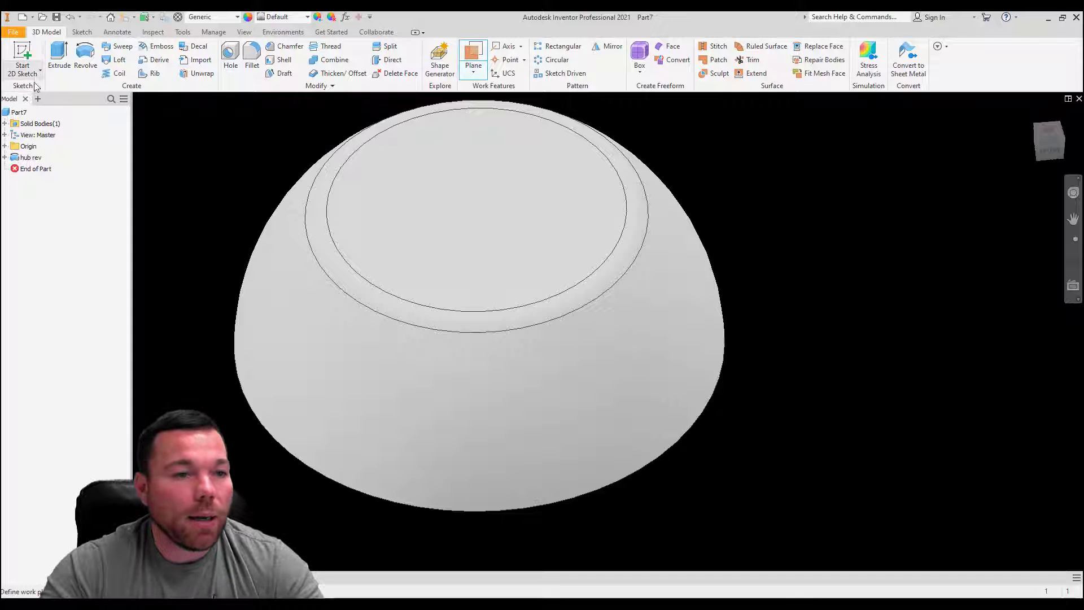
click(4, 146)
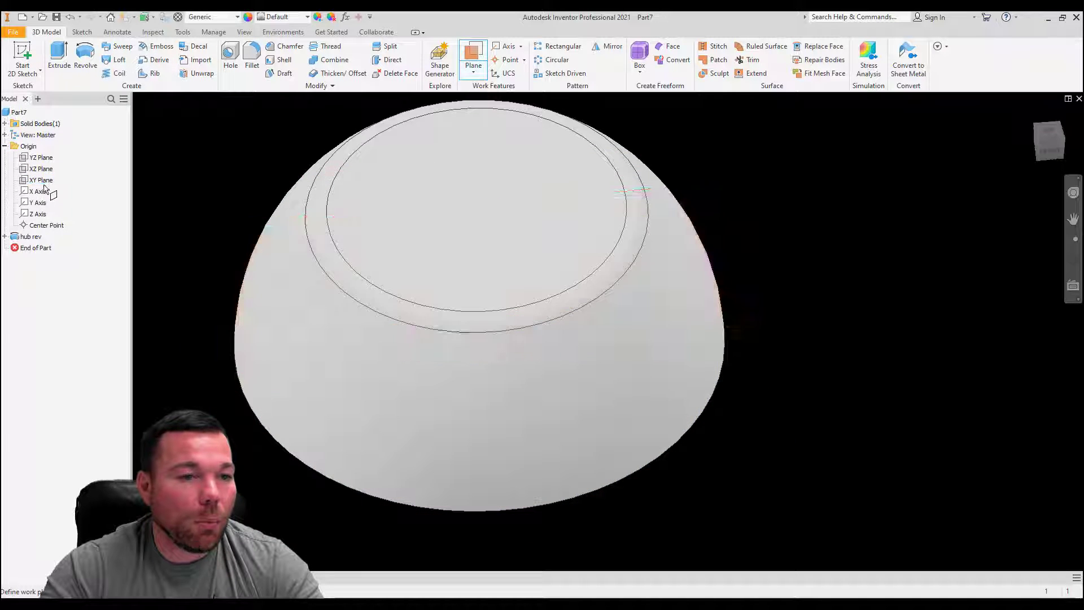
click(40, 179)
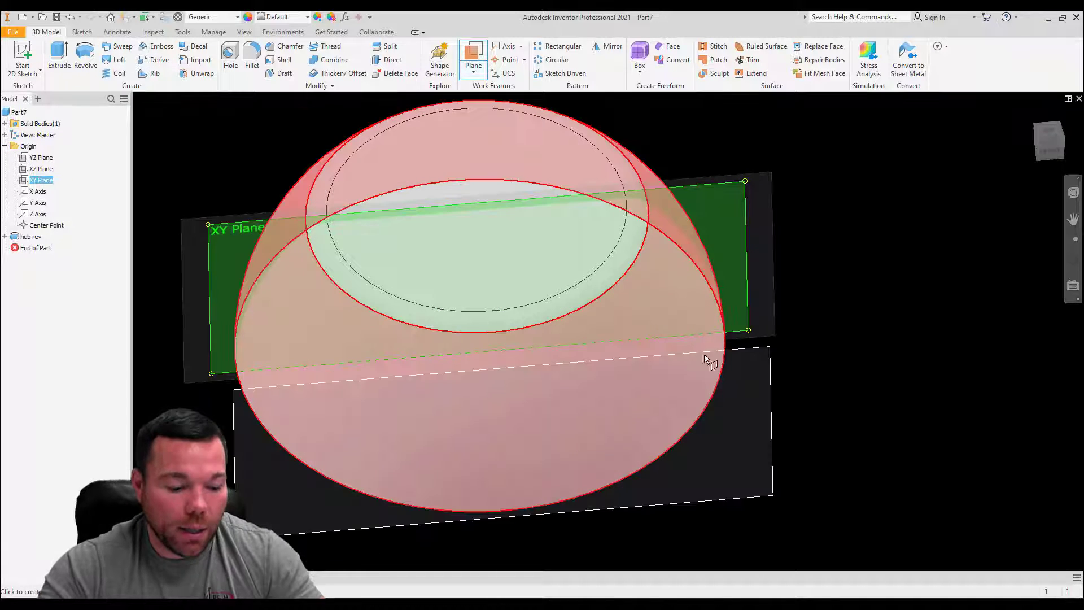
shift+middle_drag(705, 357, 655, 260)
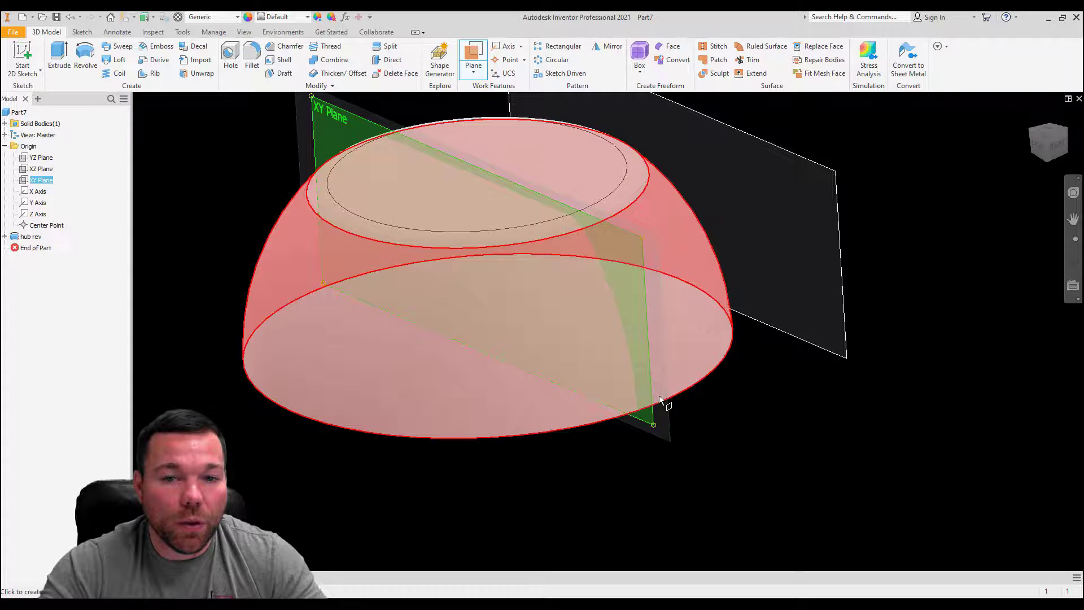
click(642, 238)
mouse_move(690, 404)
mouse_down()
mouse_move(581, 262)
mouse_move(464, 307)
mouse_up()
scroll(619, 329, down, 6)
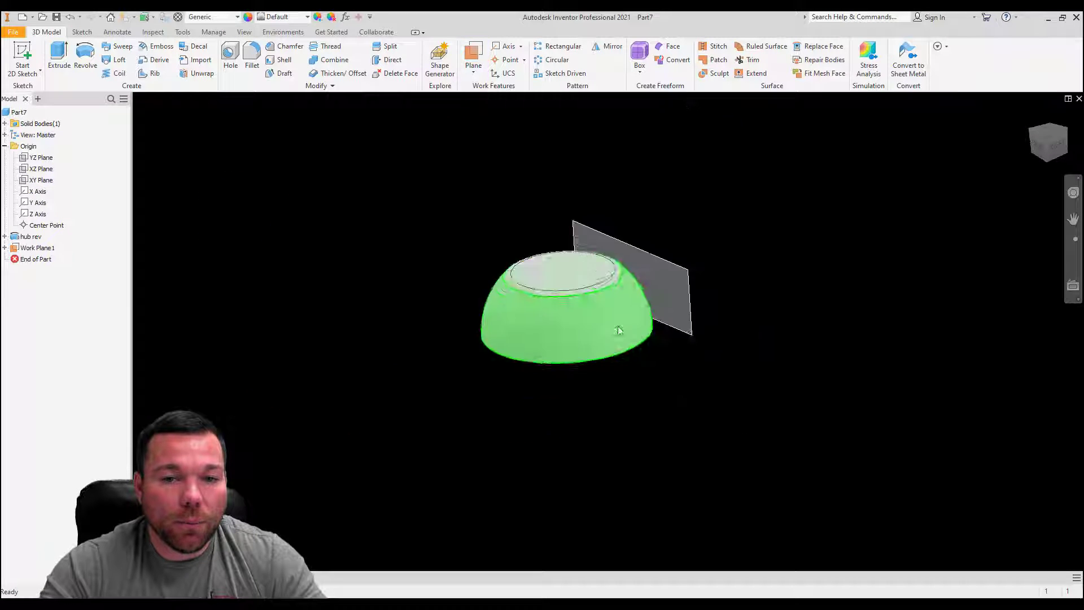
Step: Examine the tangent work plane, the XY Plane it was built from, and the options available for each
click(696, 326)
shift+middle_drag(696, 327, 593, 280)
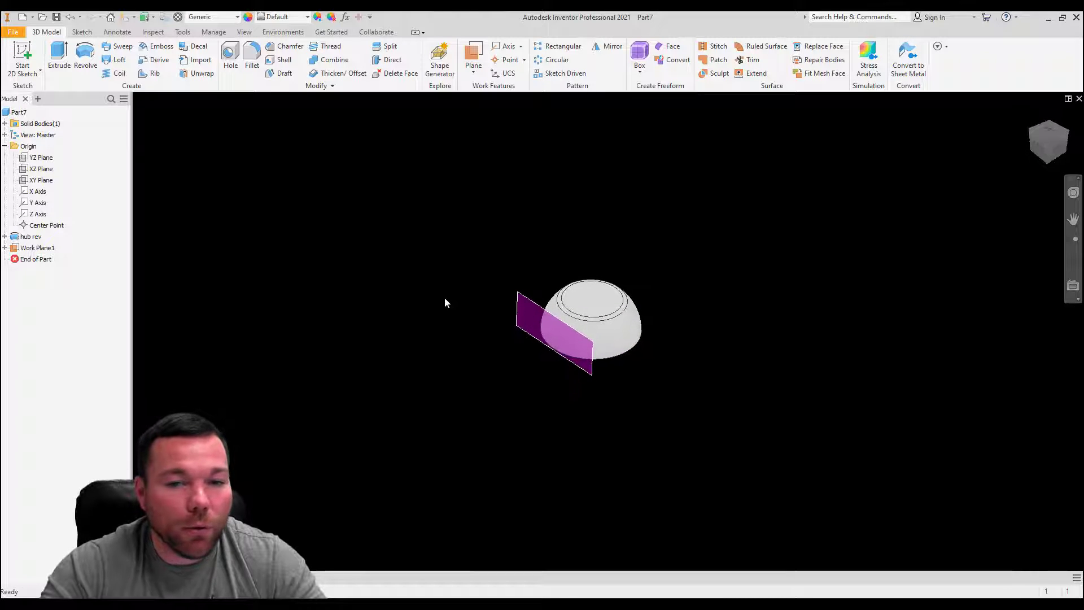
click(18, 251)
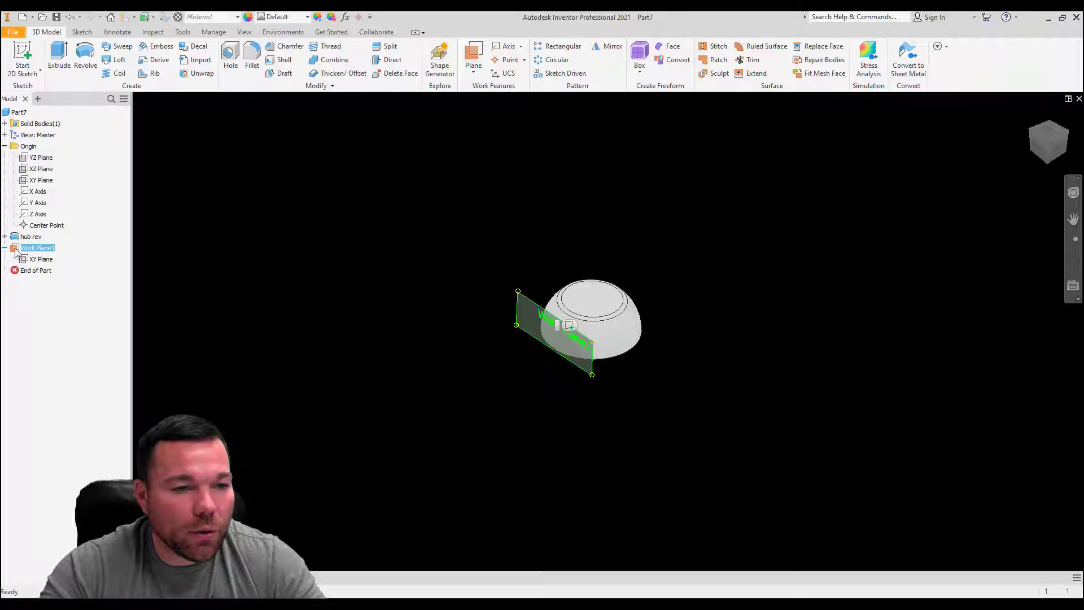
right_click(18, 252)
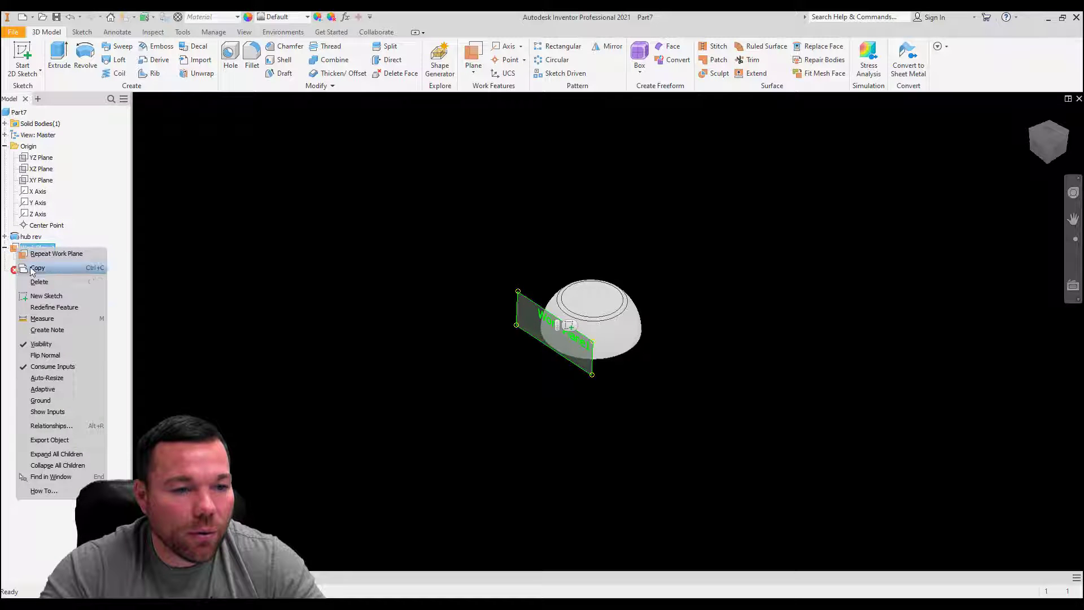
click(120, 237)
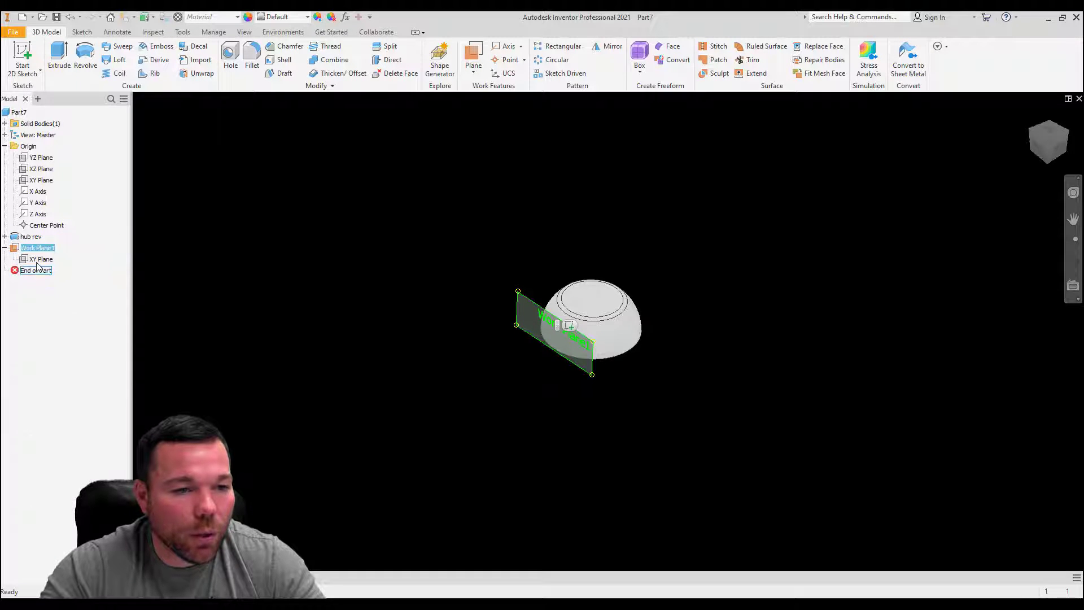
click(38, 260)
right_click(37, 259)
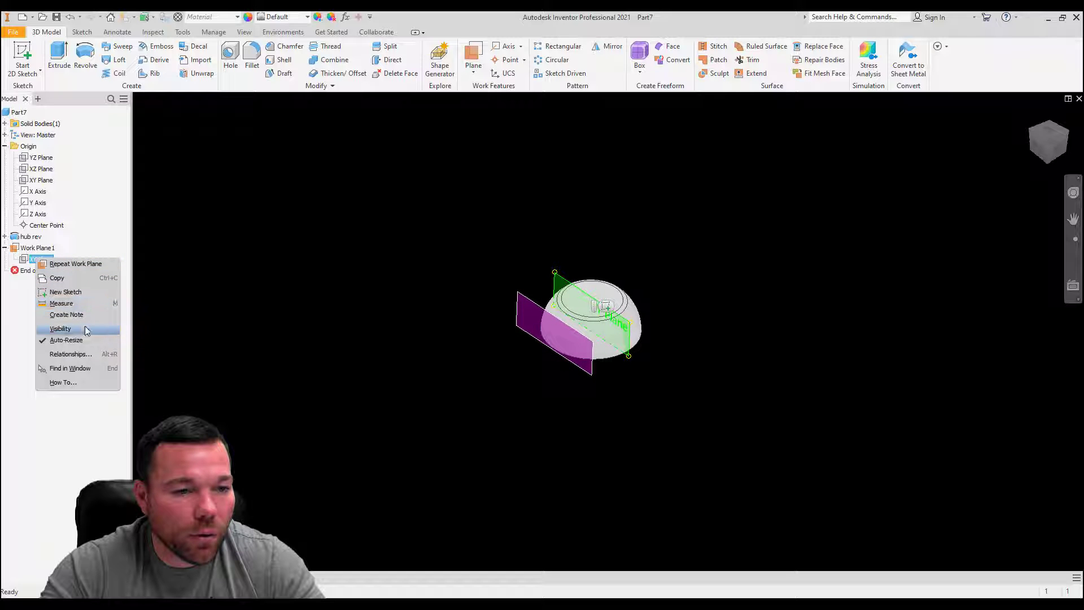
click(22, 388)
click(17, 252)
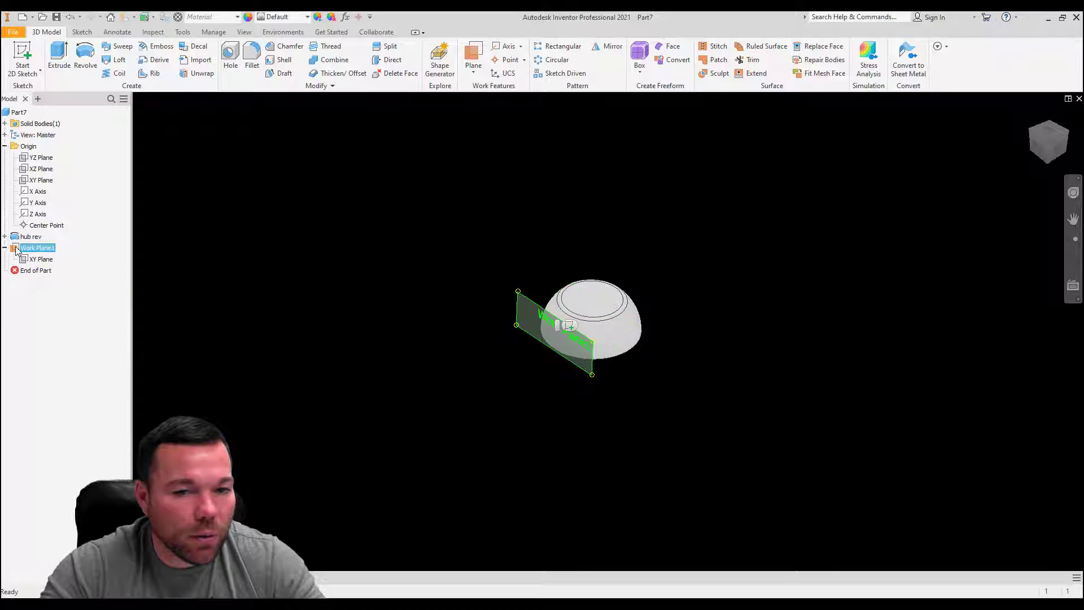
right_click(16, 249)
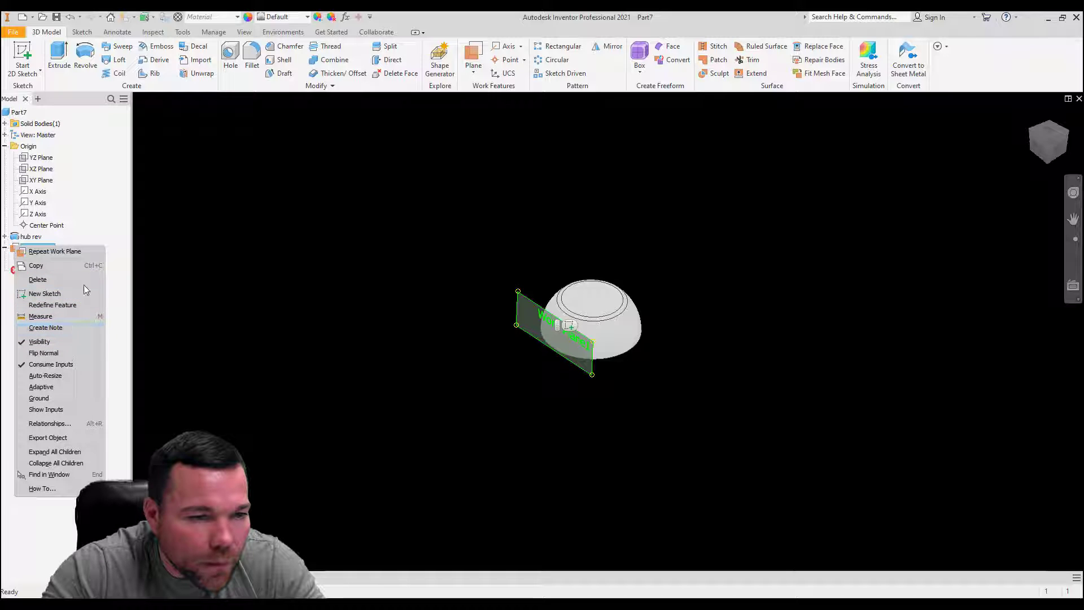
click(64, 375)
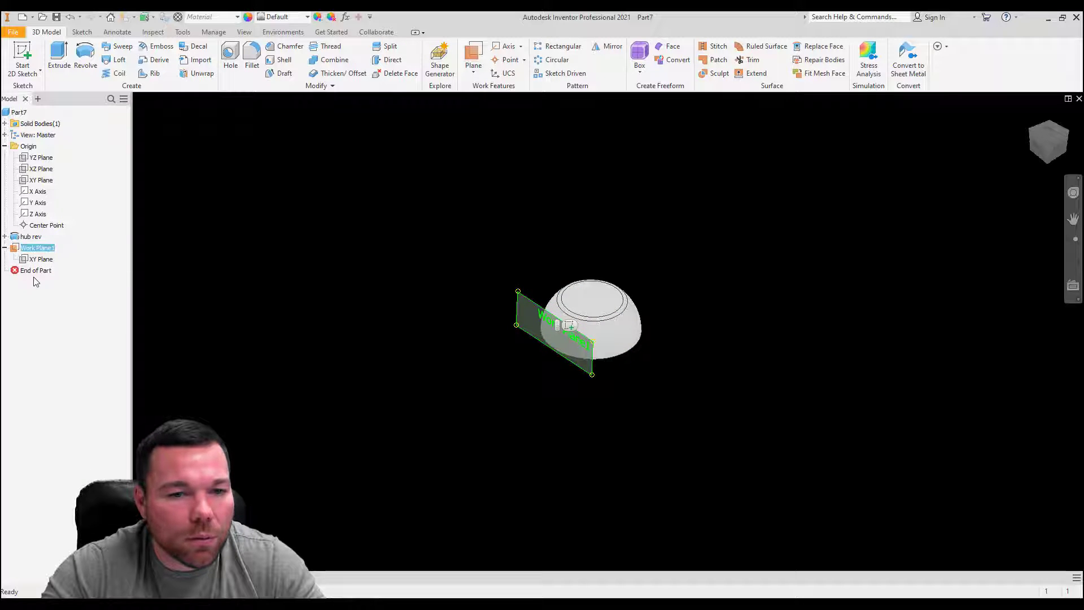
click(25, 261)
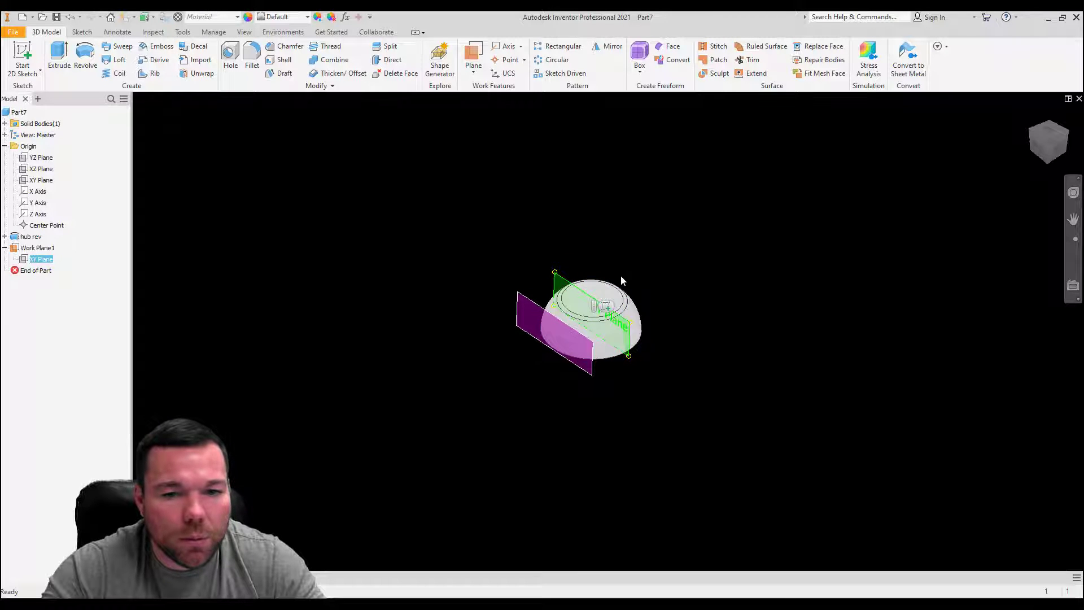
scroll(611, 332, down, 5)
scroll(636, 323, up, 3)
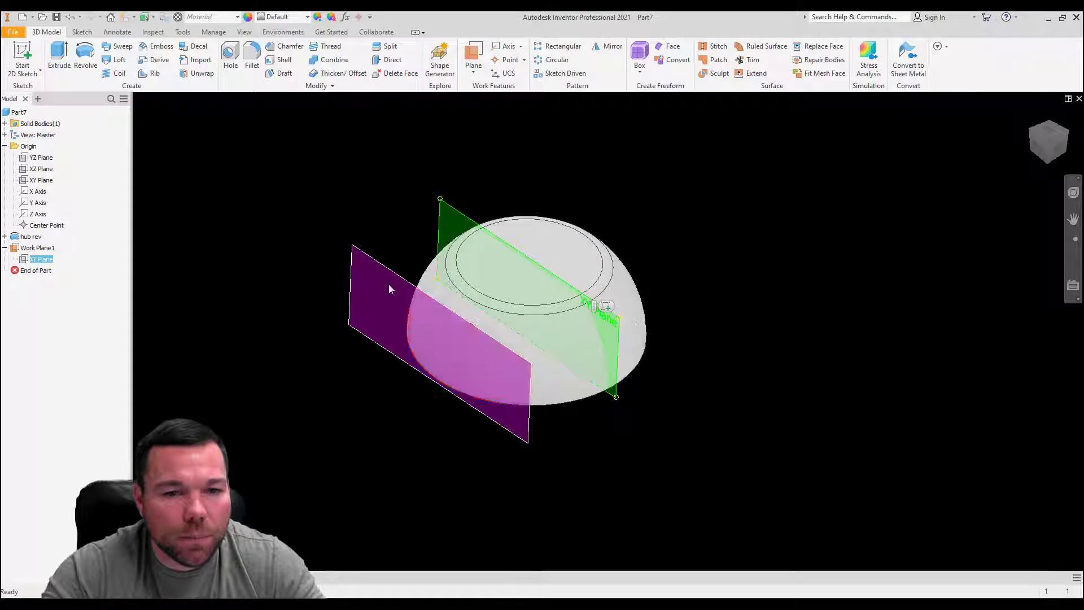
Step: Delete the work plane that was created tangent to the hub's curved outer face
click(368, 263)
drag(367, 258, 332, 275)
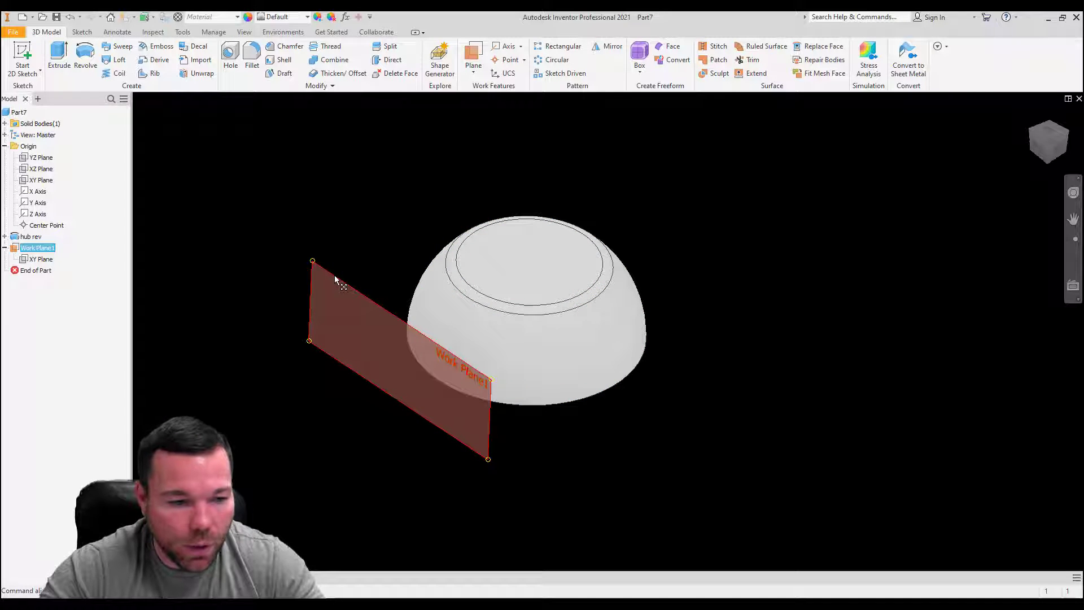
click(373, 263)
click(364, 293)
key(alt+v)
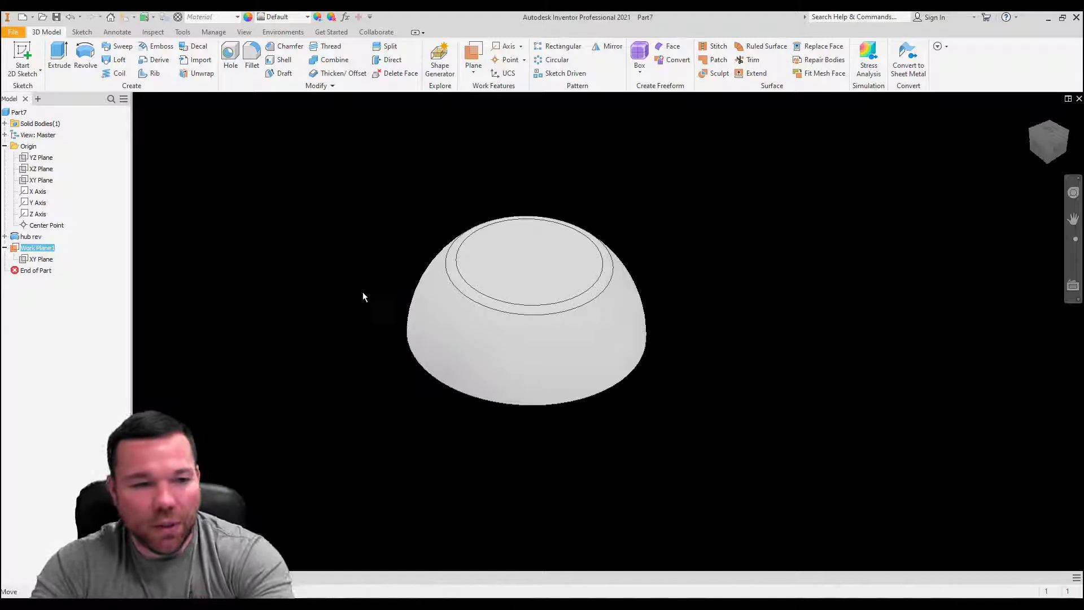
key(Delete)
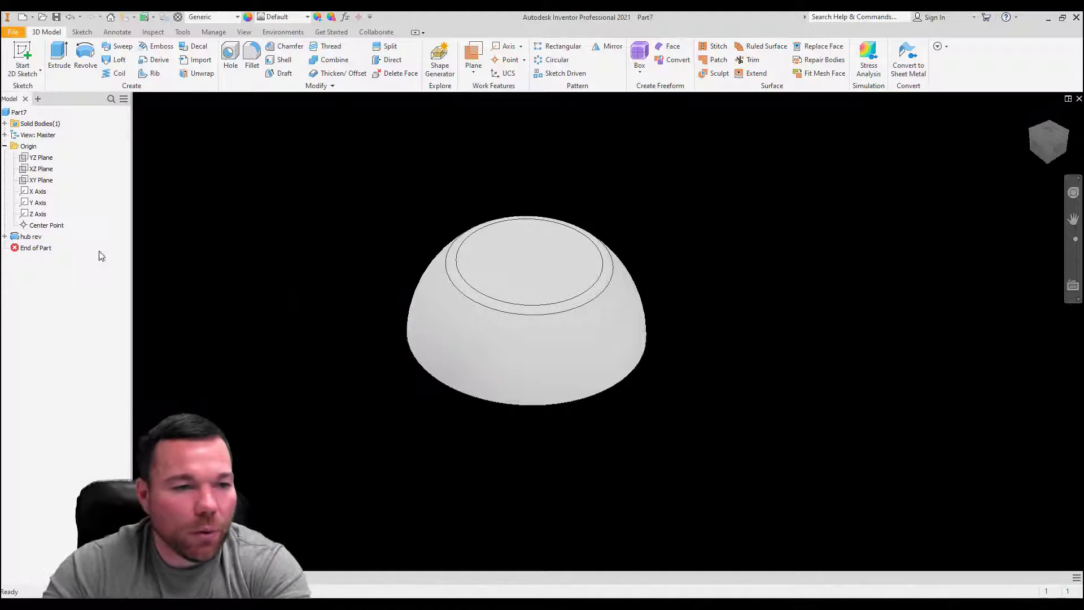
Step: Create a work plane offset 2.5 in from the origin's XY plane
click(473, 56)
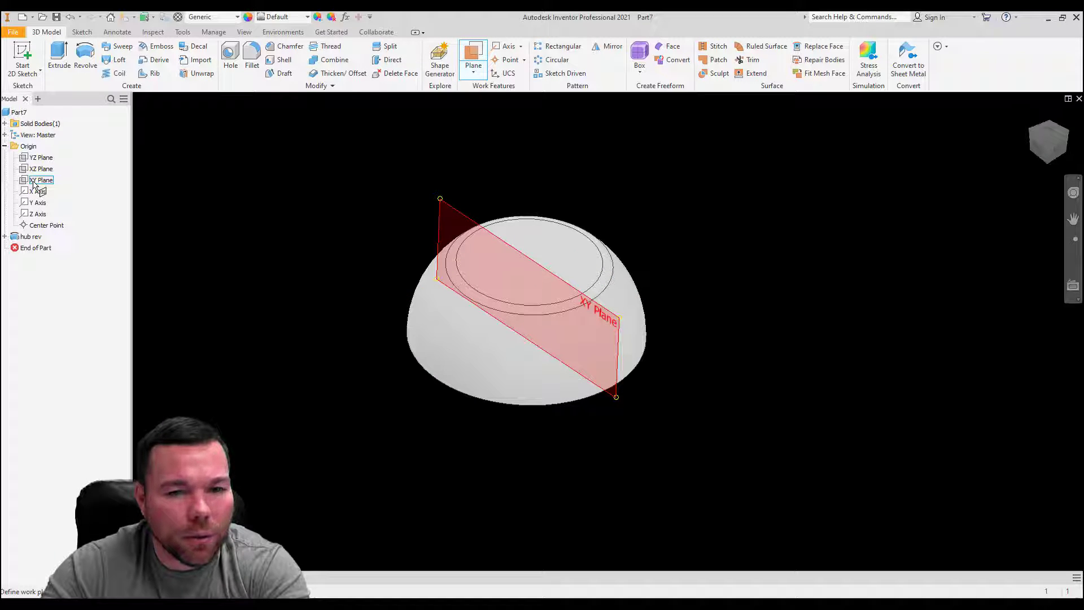
click(35, 180)
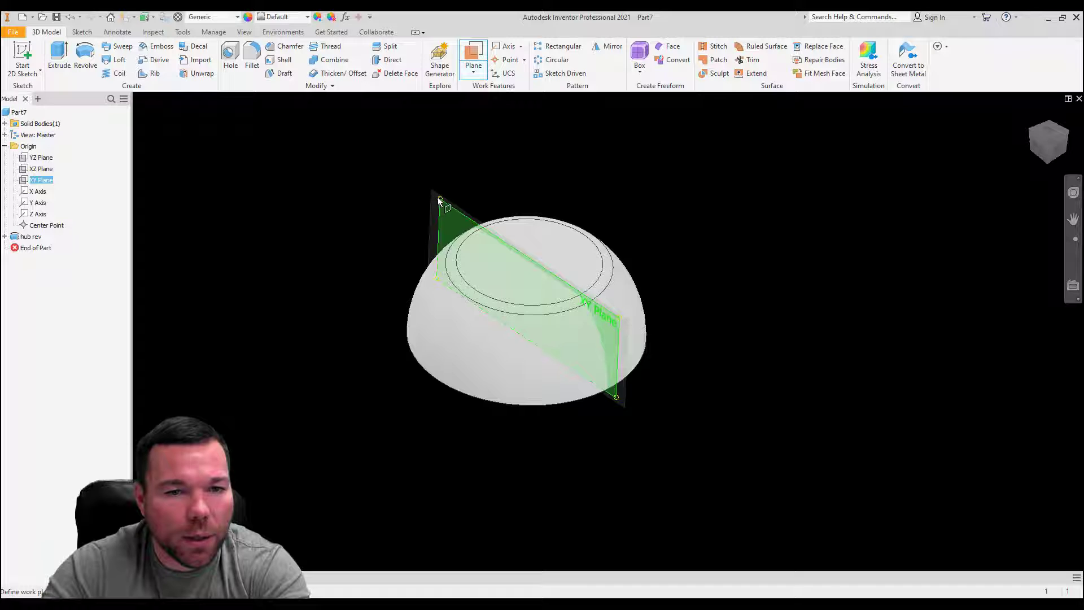
drag(440, 200, 320, 249)
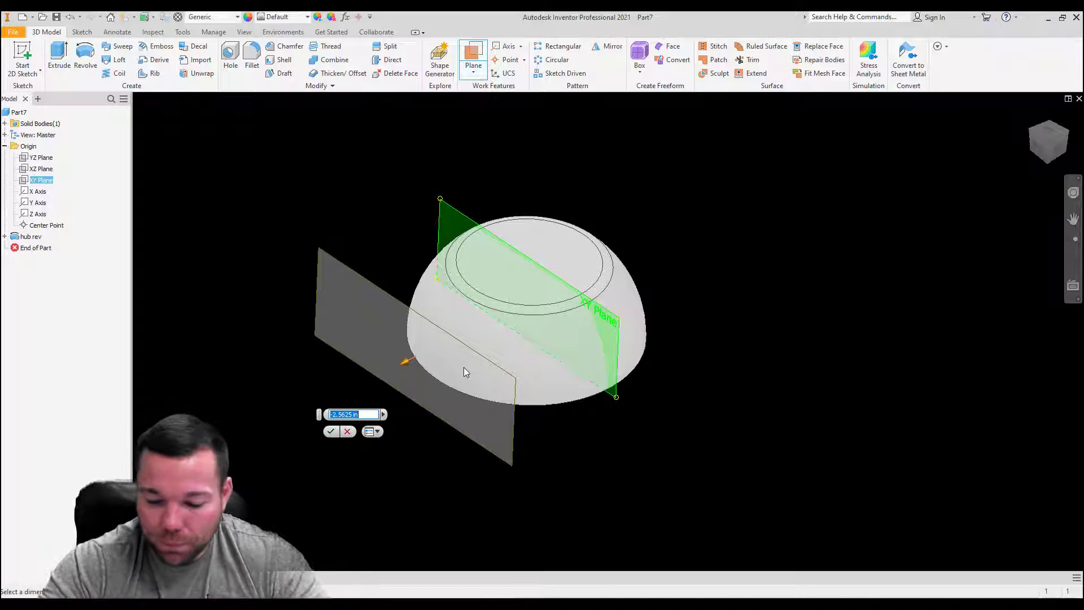
text(2.5)
key(Return)
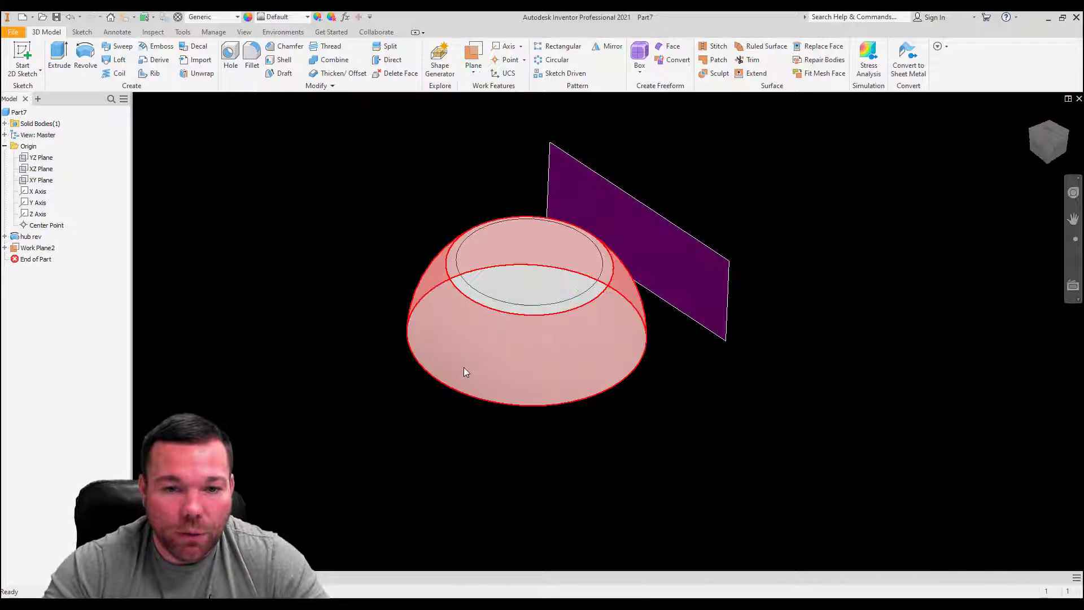
Step: Create a second work plane offset from the XY plane, on the same side and farther out than the 2.5 in plane
shift+middle_drag(725, 351, 505, 254)
scroll(525, 247, down, 6)
scroll(441, 265, up, 5)
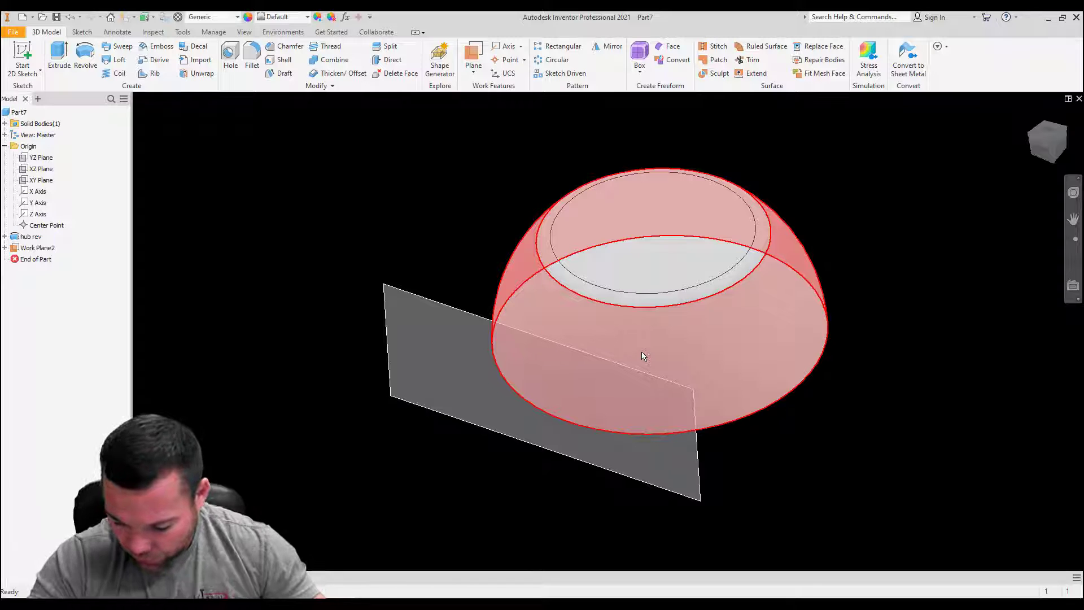
mouse_move(642, 354)
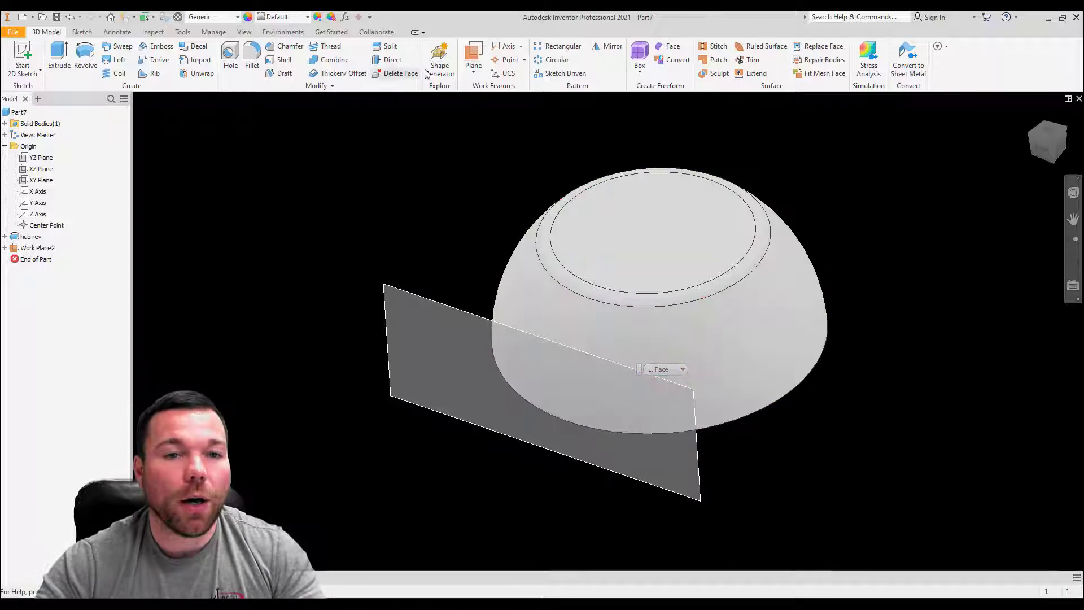
click(473, 53)
click(41, 180)
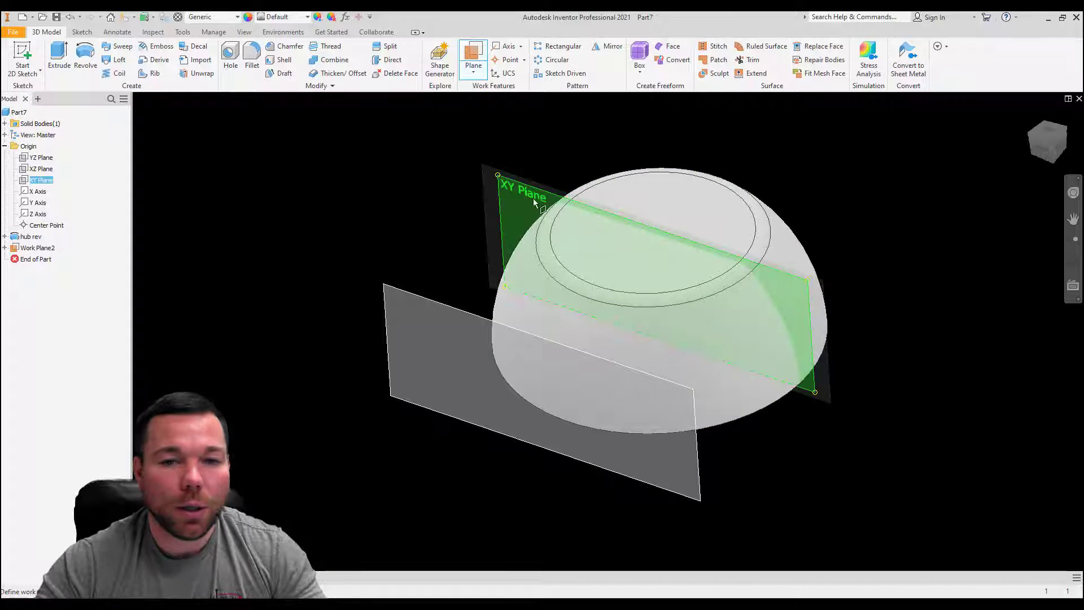
drag(478, 203, 395, 259)
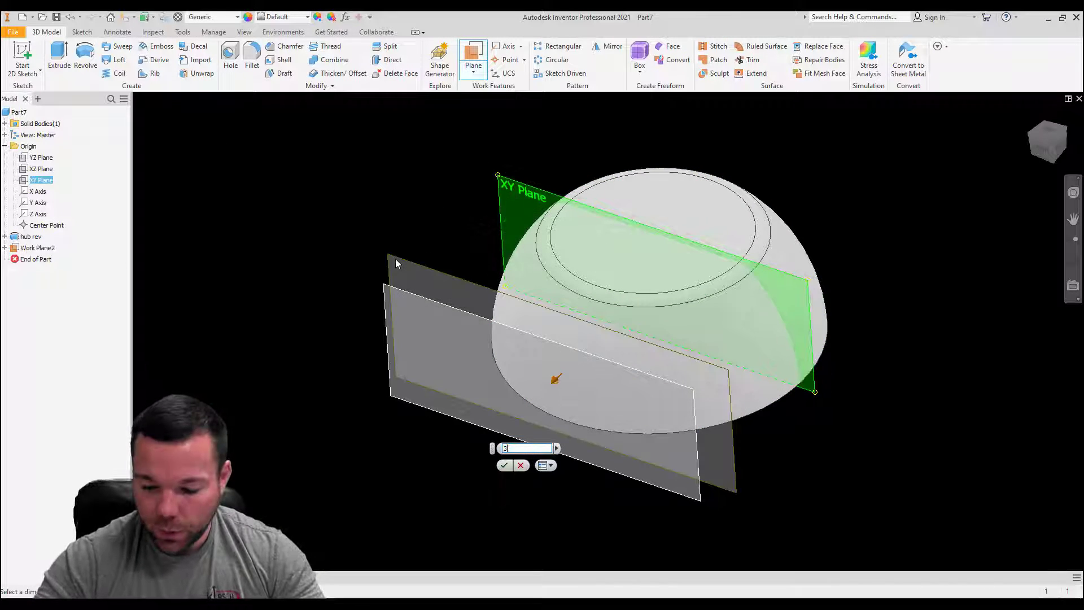
key(Return)
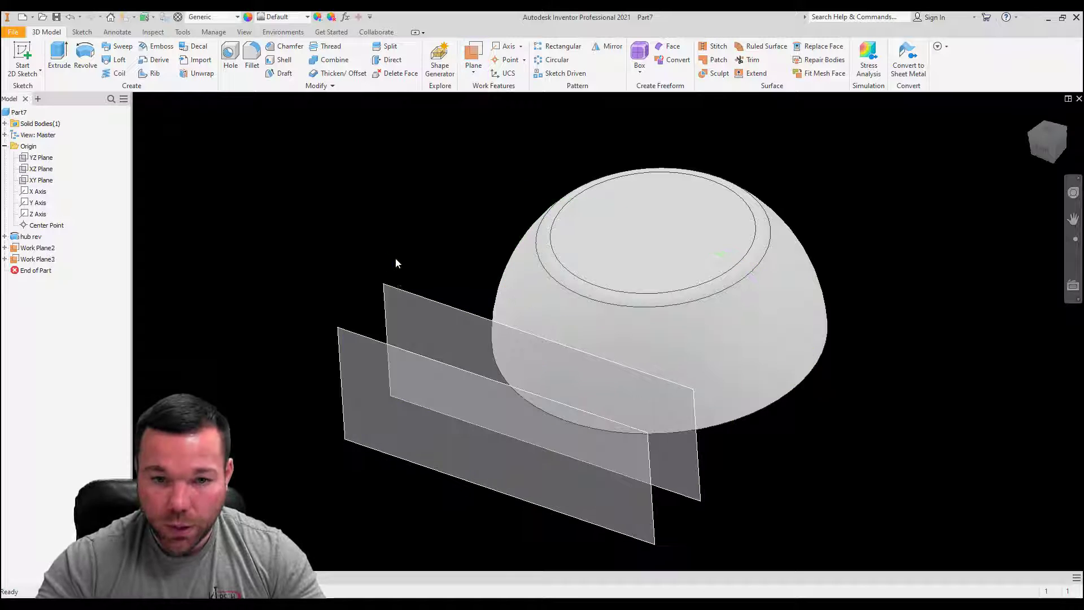
Step: Create a third work plane offset from the XY plane on the same side, farther out than the second offset plane
click(473, 54)
click(45, 182)
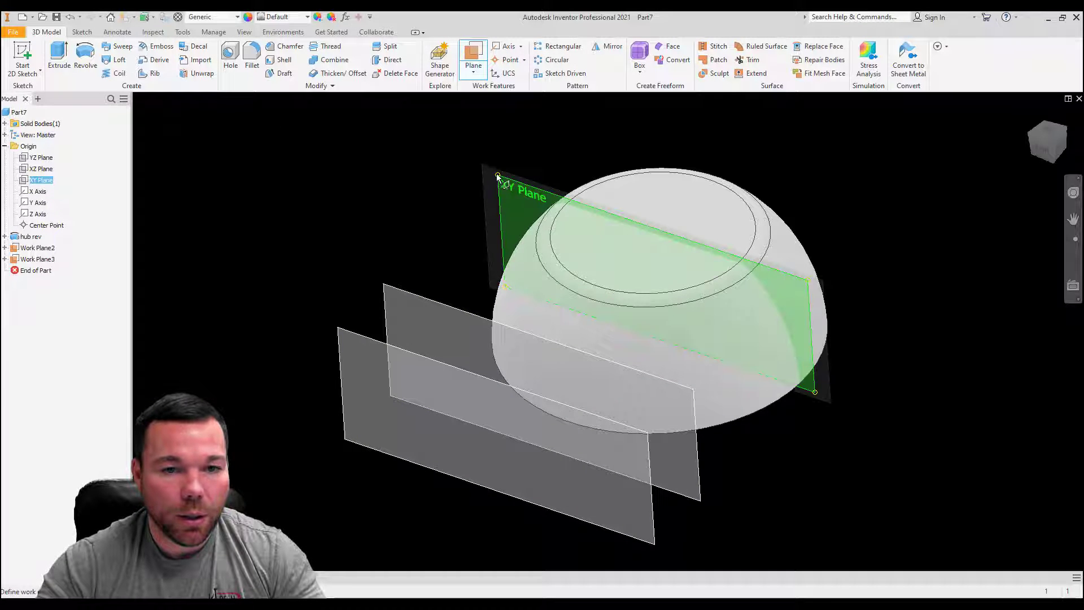
drag(498, 176, 295, 374)
text(4.)
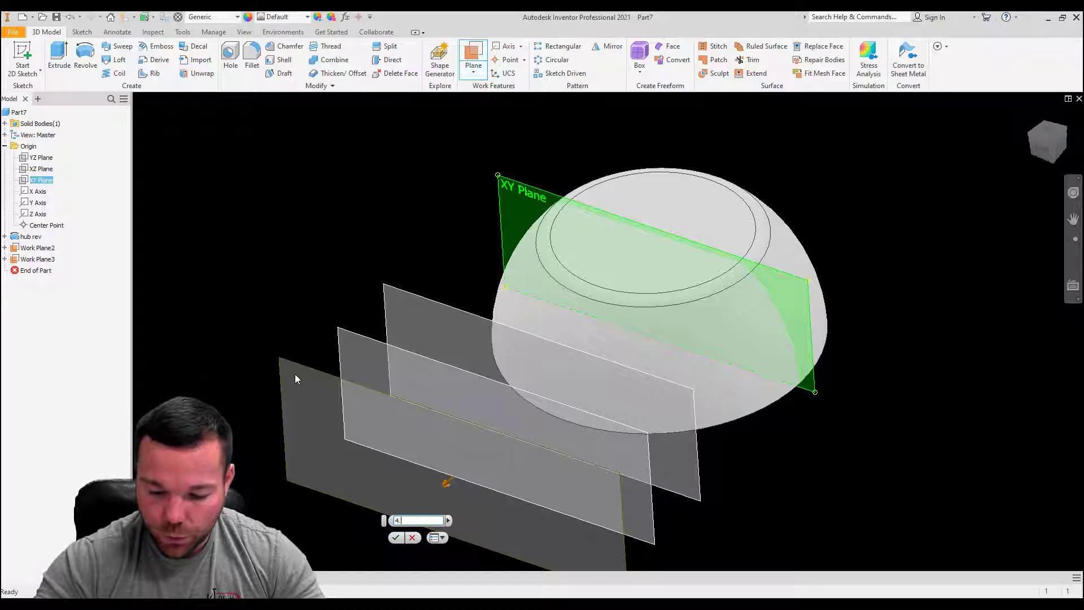
text(5)
key(Return)
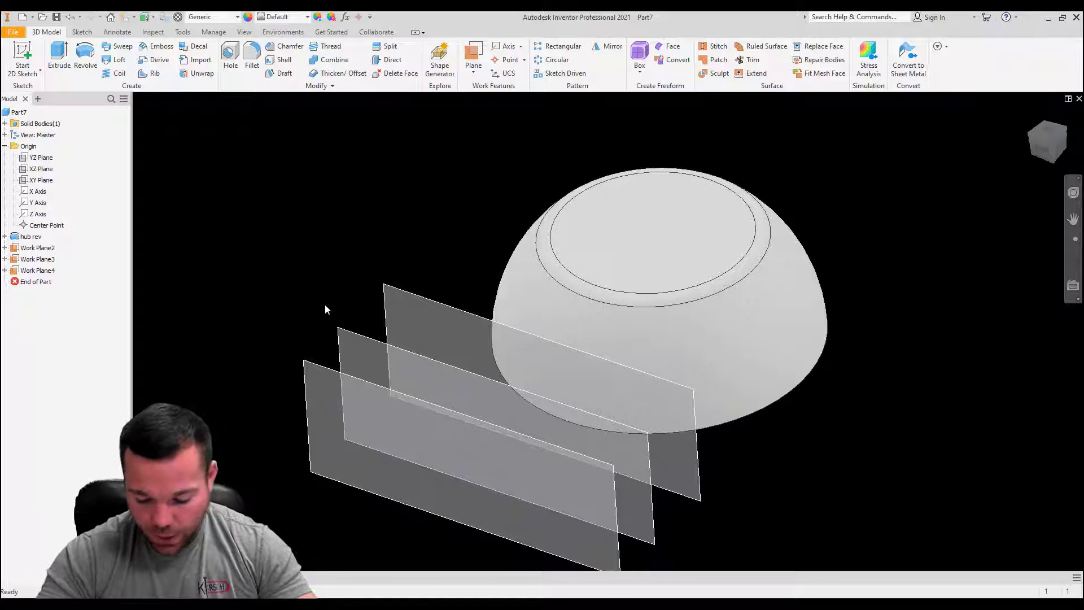
Step: Make the origin's XY plane visible and start a new sketch on it
right_click(23, 181)
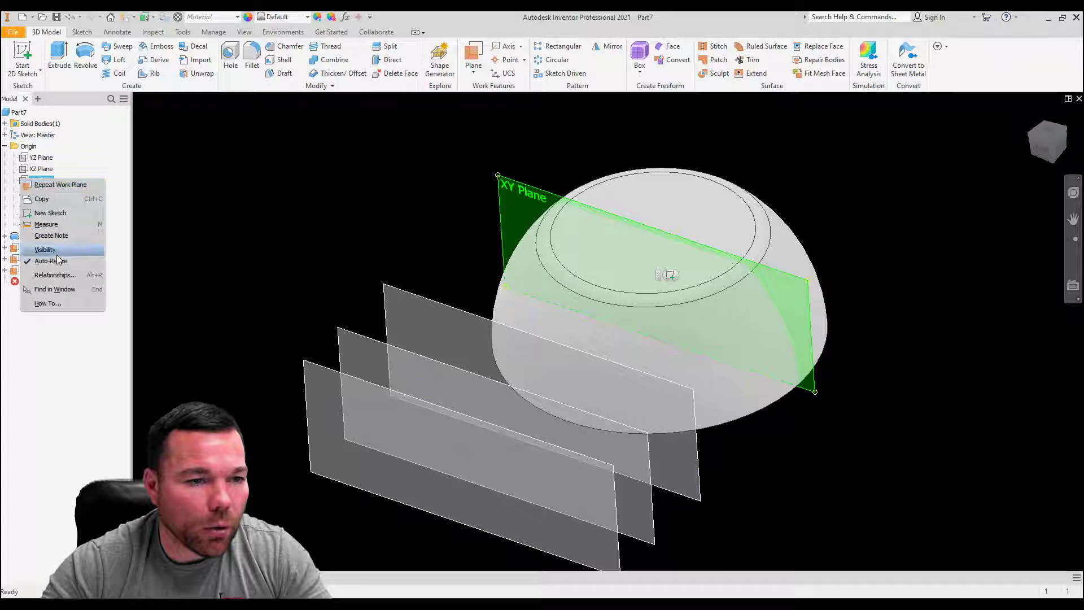
click(42, 254)
click(847, 385)
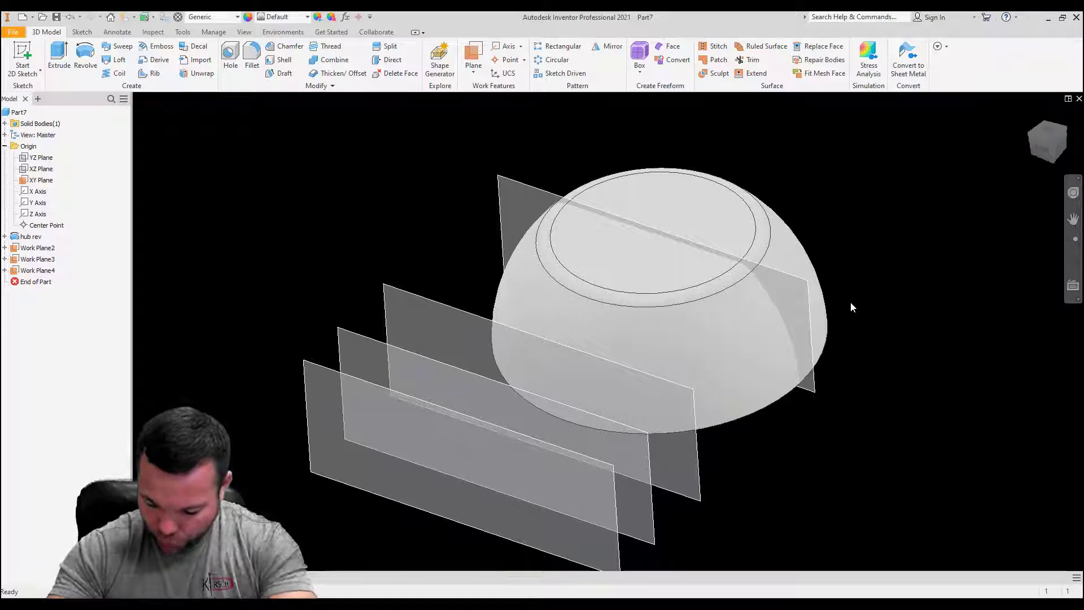
click(523, 186)
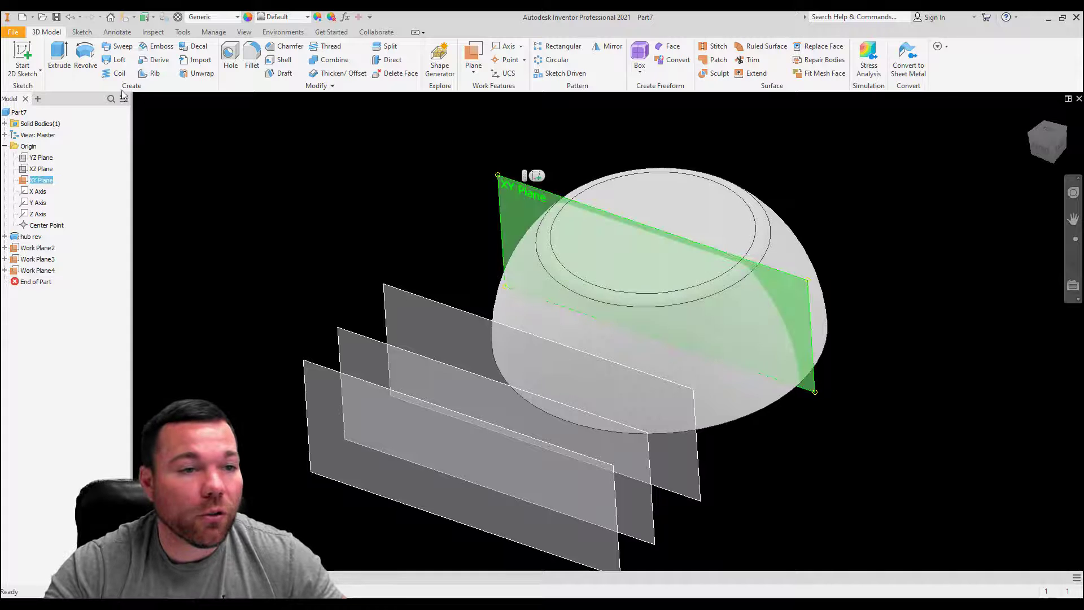
click(10, 53)
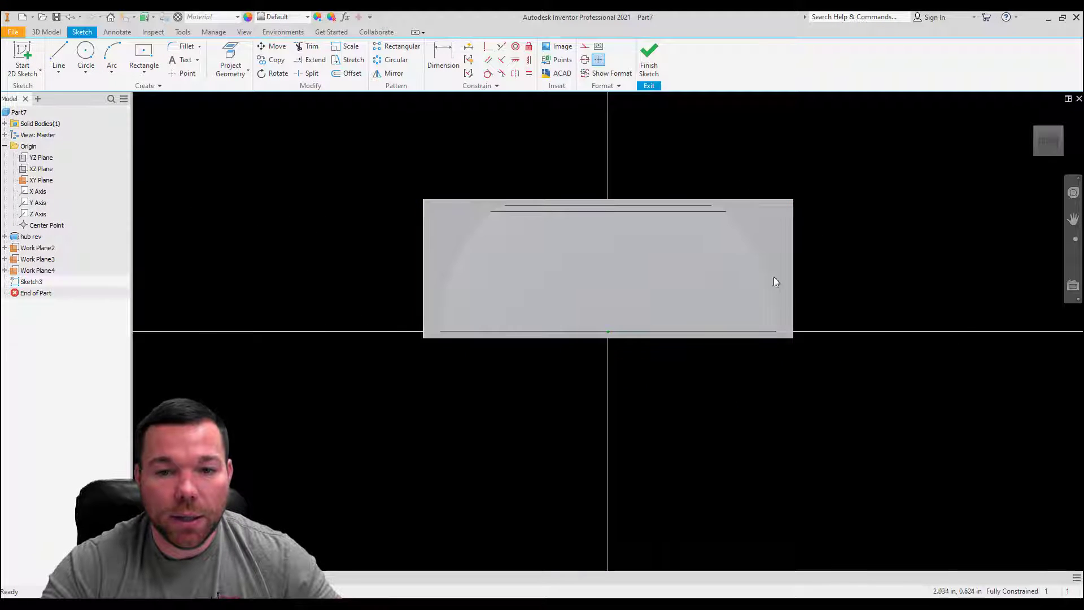
Step: Set the model's visual style to Wireframe so the sketch is not hidden by the hub
click(245, 33)
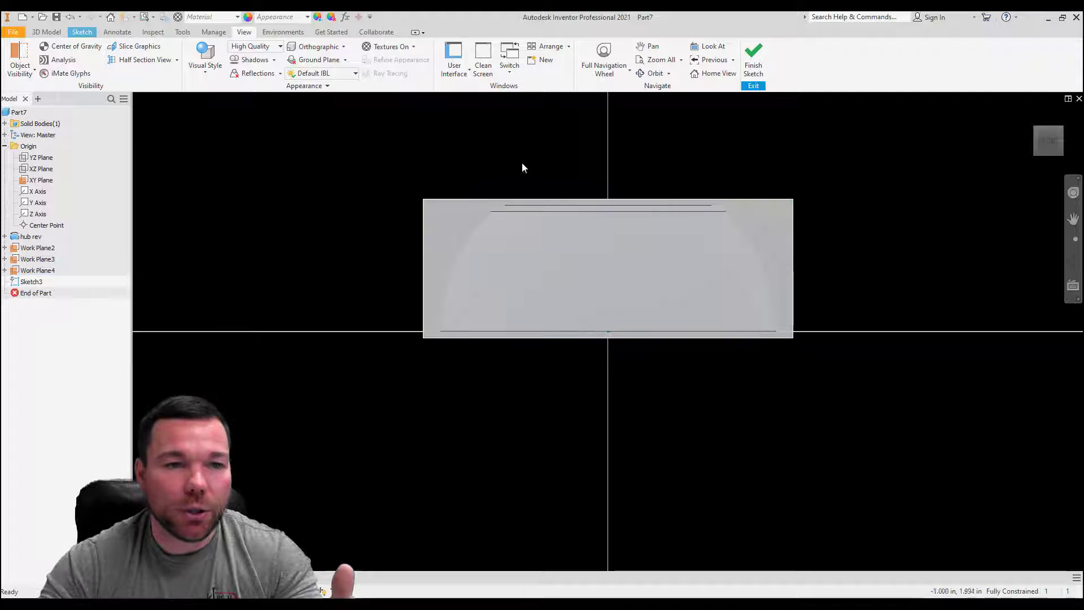
click(205, 63)
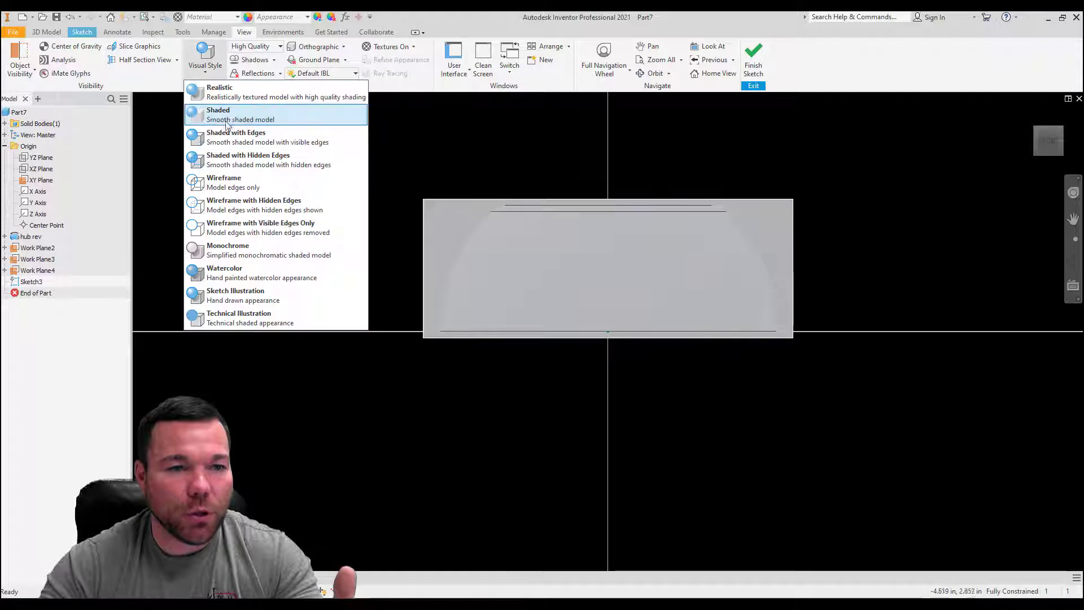
click(240, 182)
key(F6)
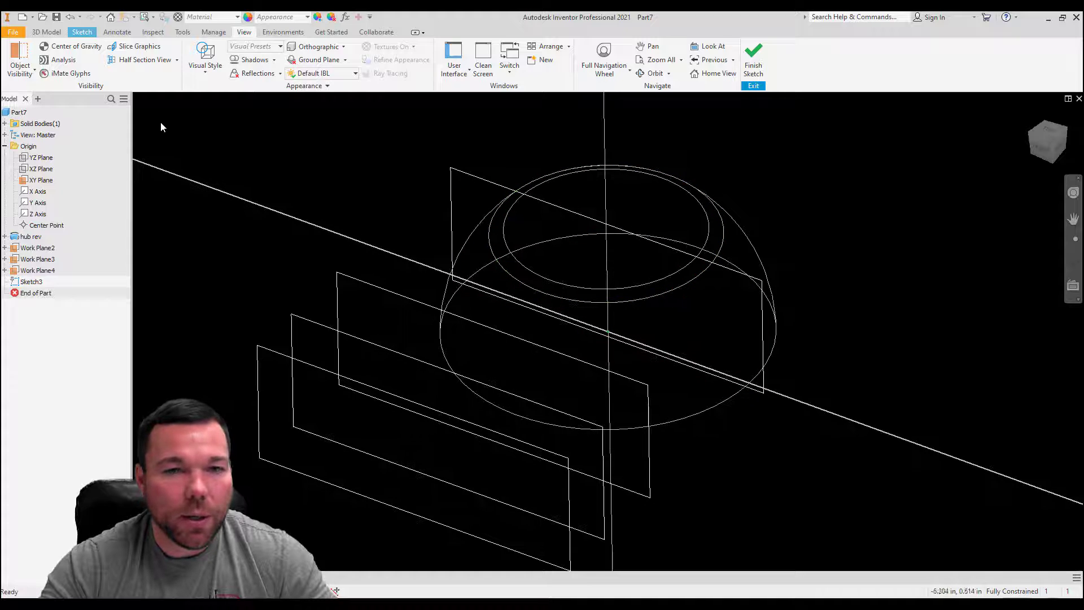
Step: Draw a two-point rectangle 1.5 in wide and 0.5 in high from the origin on the XY plane sketch
click(82, 31)
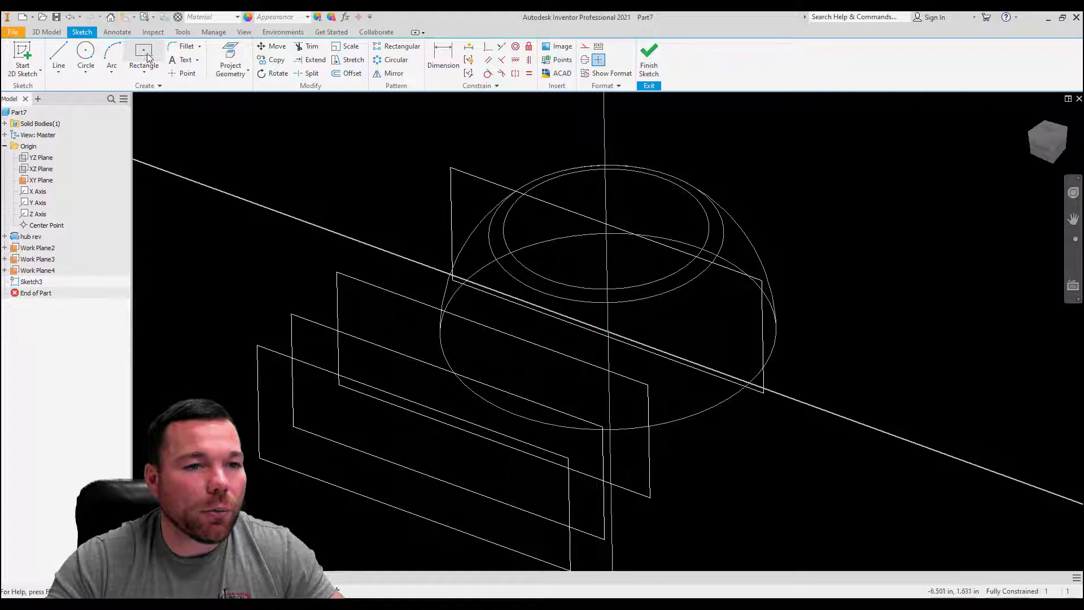
click(144, 71)
click(163, 92)
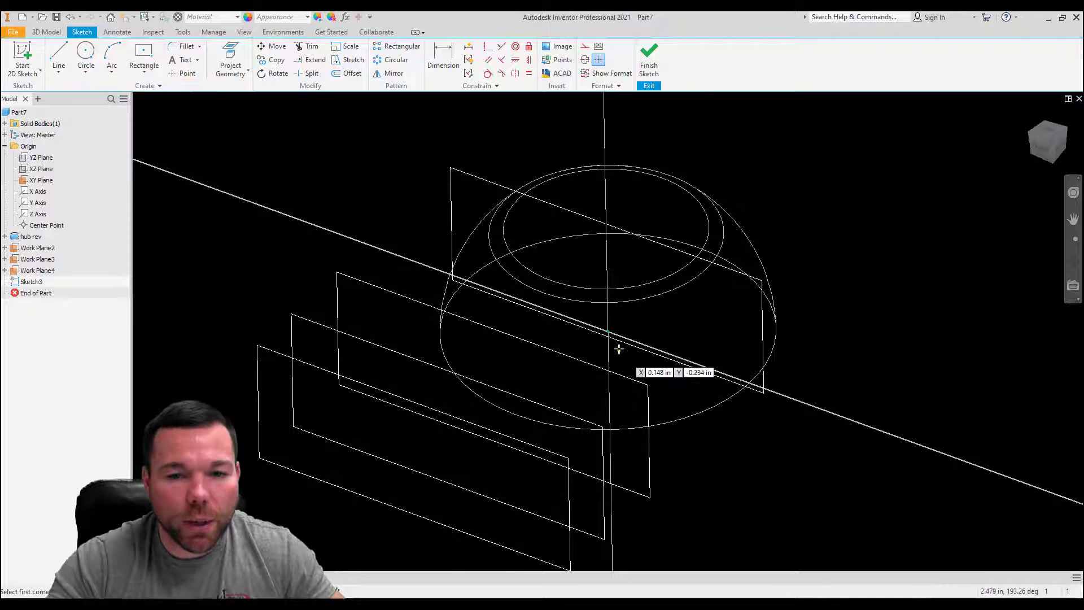
click(608, 333)
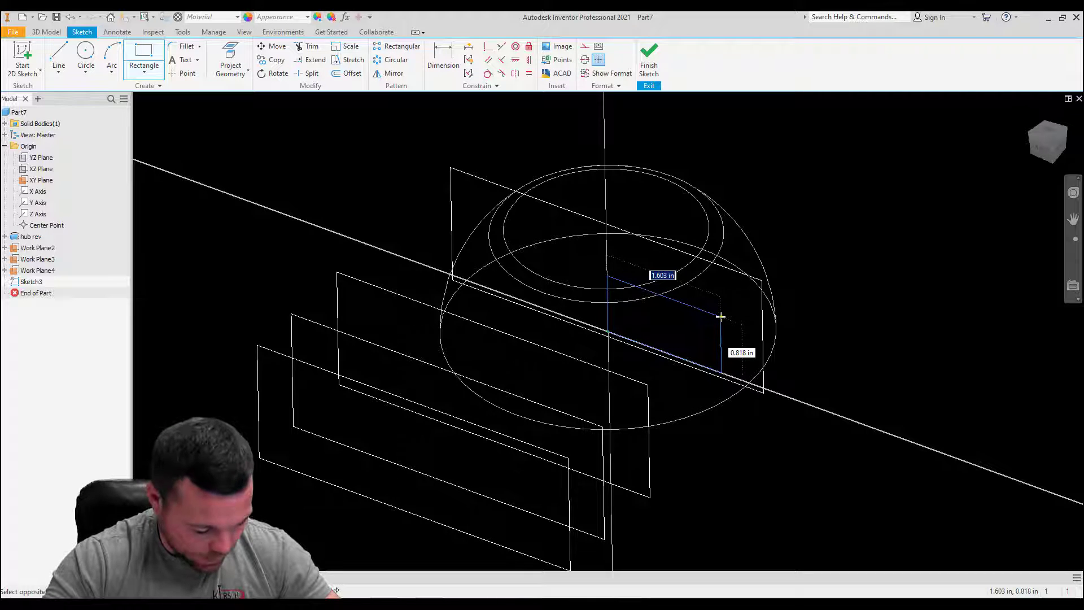
text(1.5)
key(Tab)
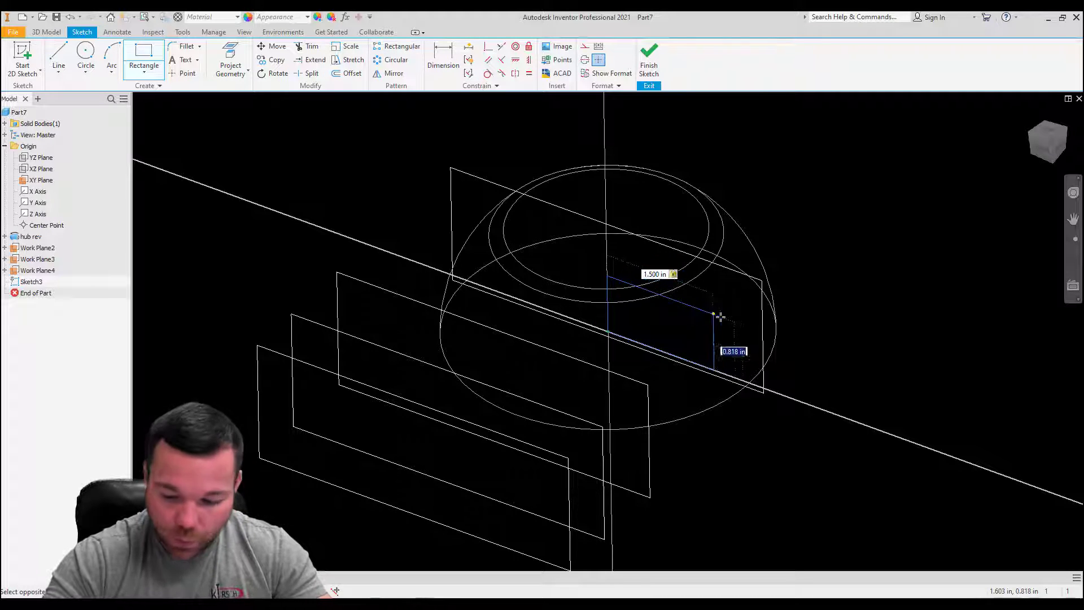
text(.5)
key(Return)
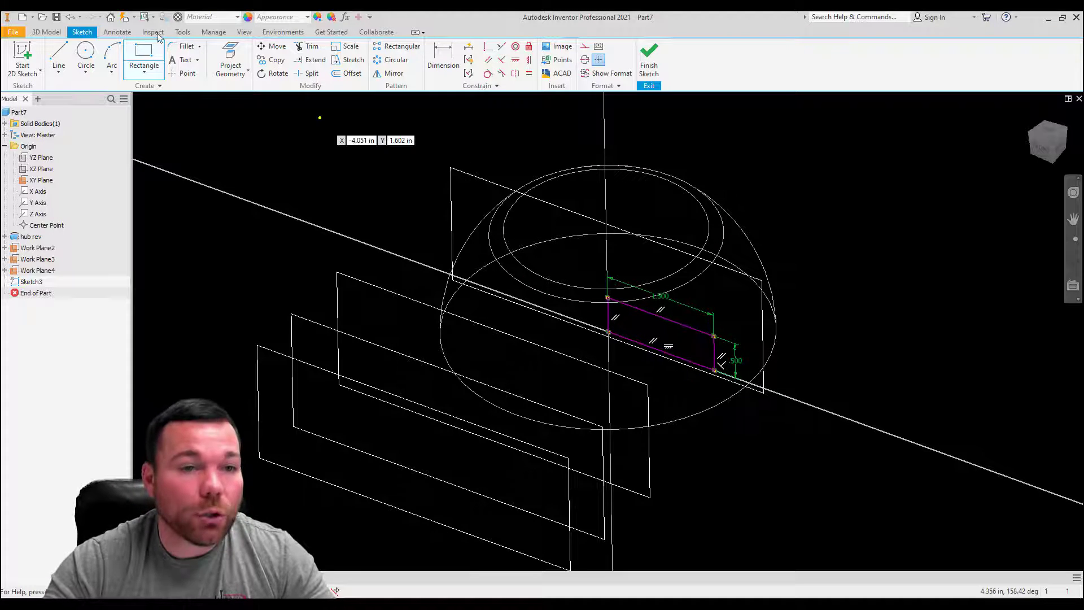
Step: Fillet the two upper corners of the 1.5 in wide rectangle with a 0.25 in radius
click(185, 46)
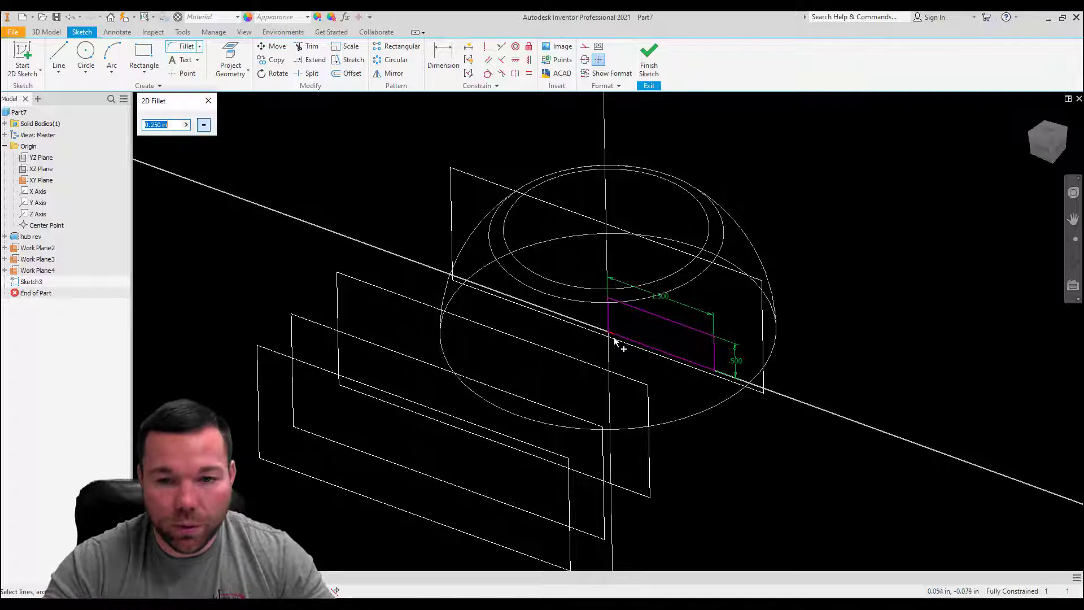
scroll(617, 346, up, 5)
click(583, 282)
click(627, 249)
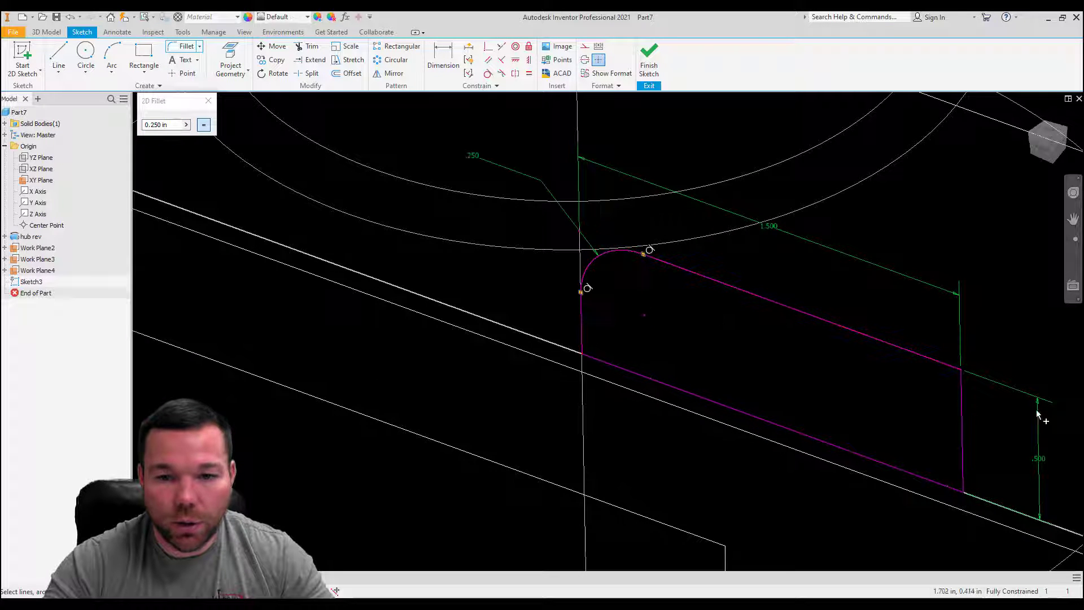
click(954, 373)
click(961, 415)
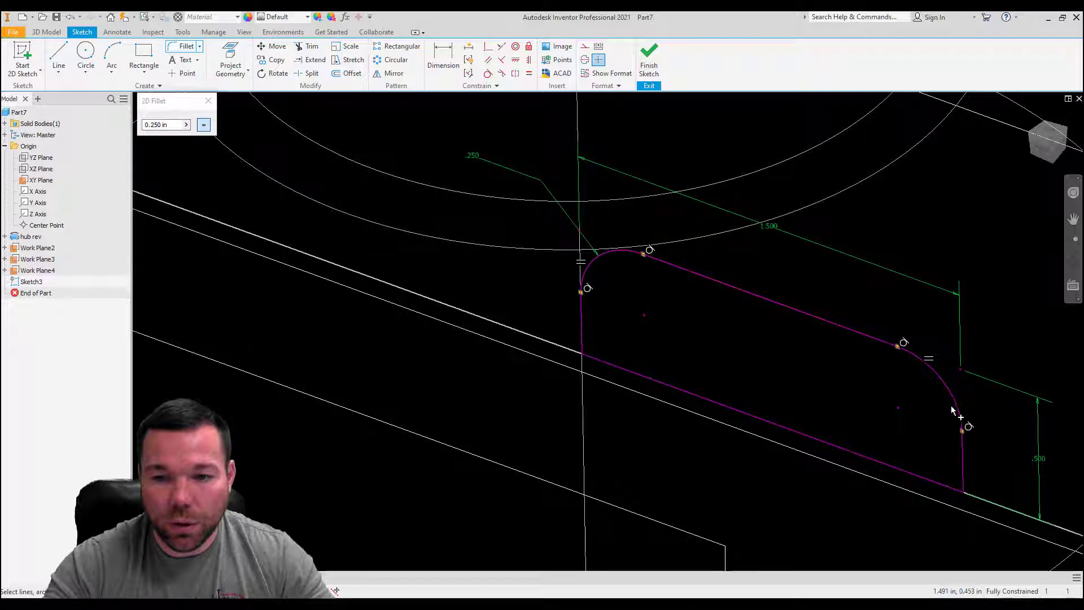
scroll(817, 341, down, 5)
click(208, 101)
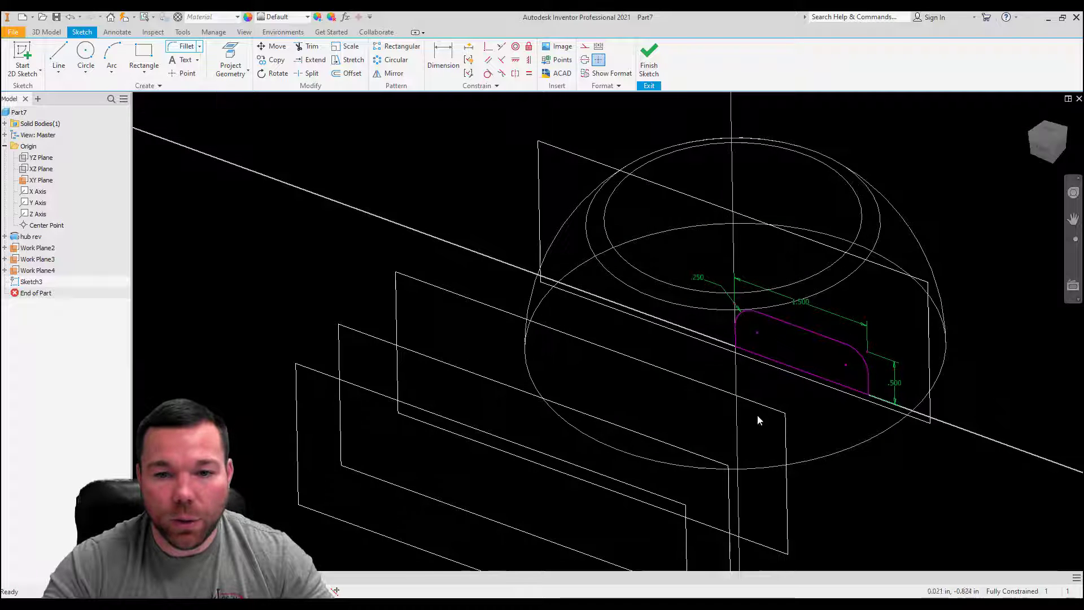
Step: Finish the XY plane sketch and start a new sketch on the offset work plane closest to the hub
scroll(757, 413, down, 3)
scroll(806, 359, up, 3)
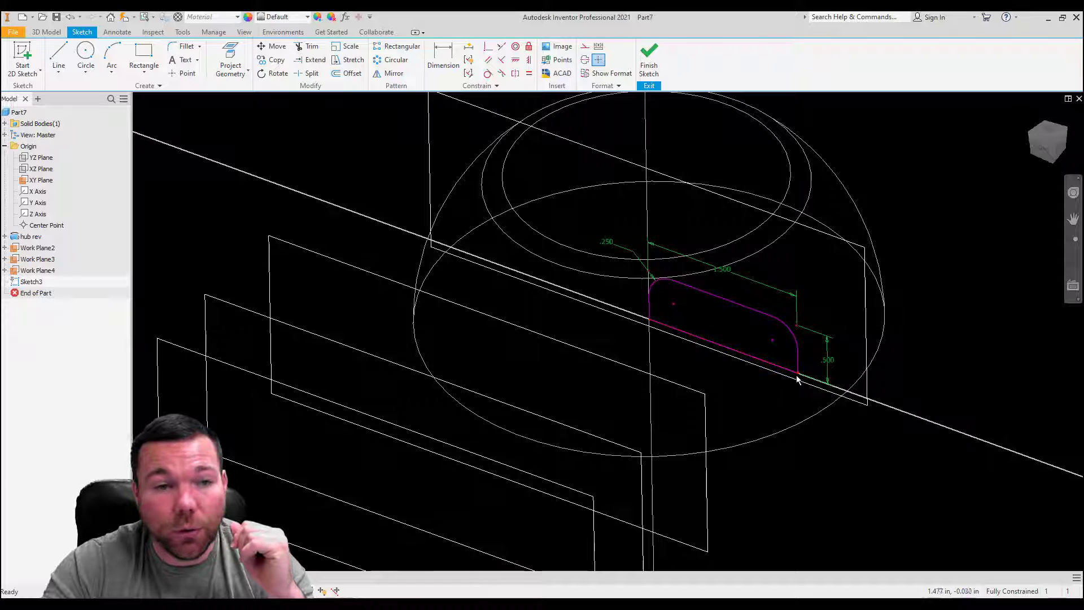
click(23, 58)
click(705, 398)
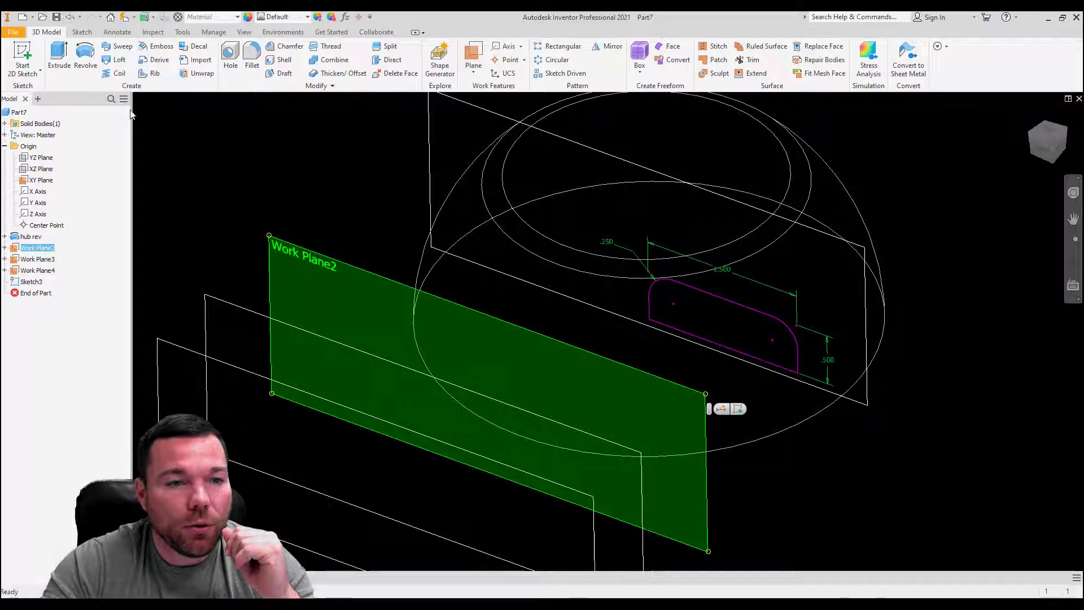
click(22, 58)
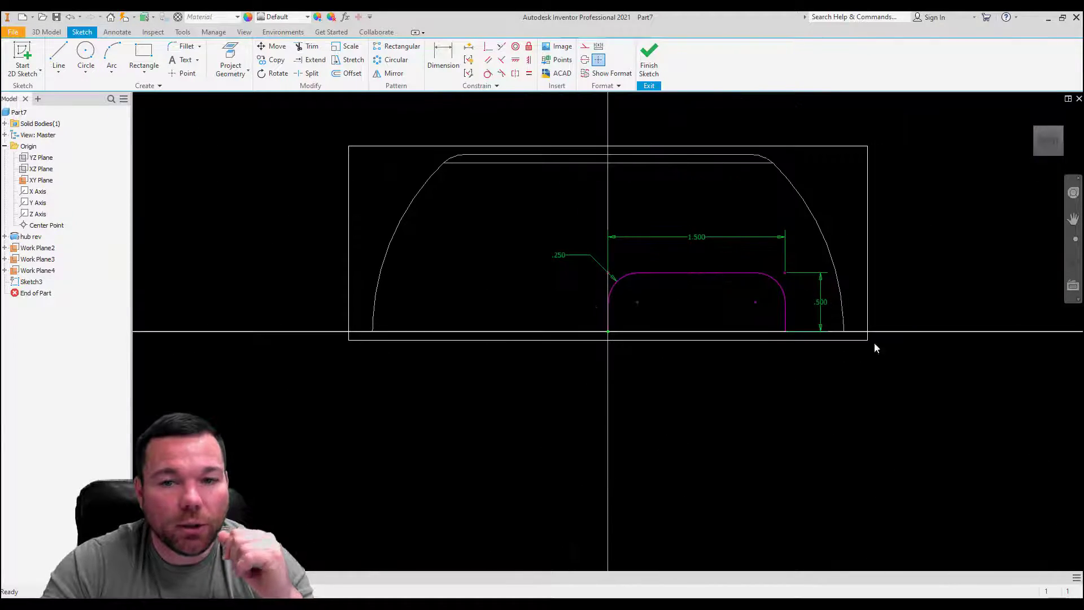
shift+middle_drag(929, 274, 829, 298)
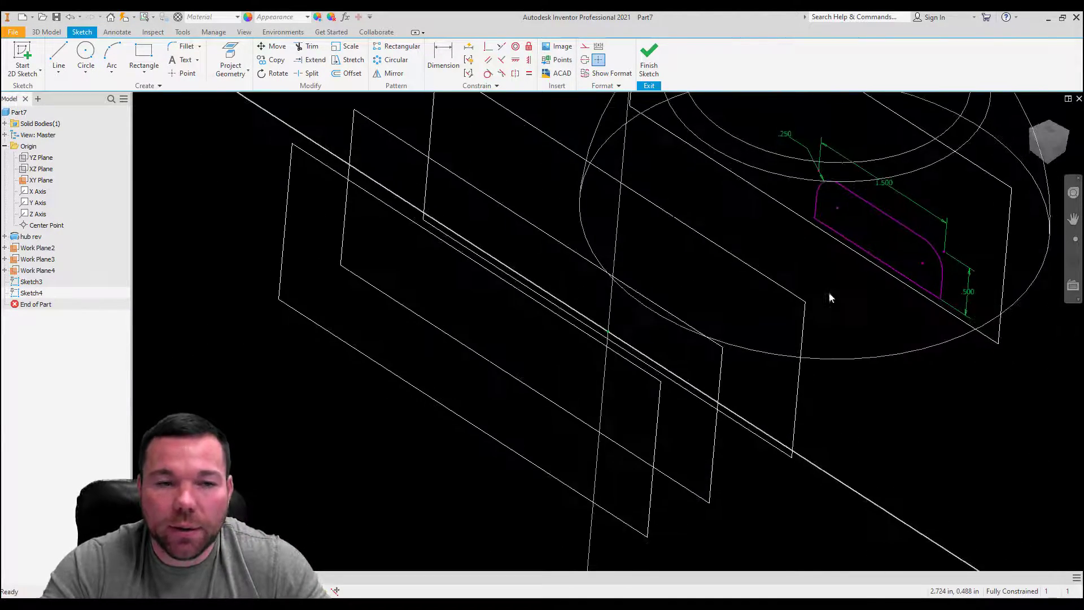
Step: Project the first profile's lower corner point farthest from the origin into the new sketch
click(236, 60)
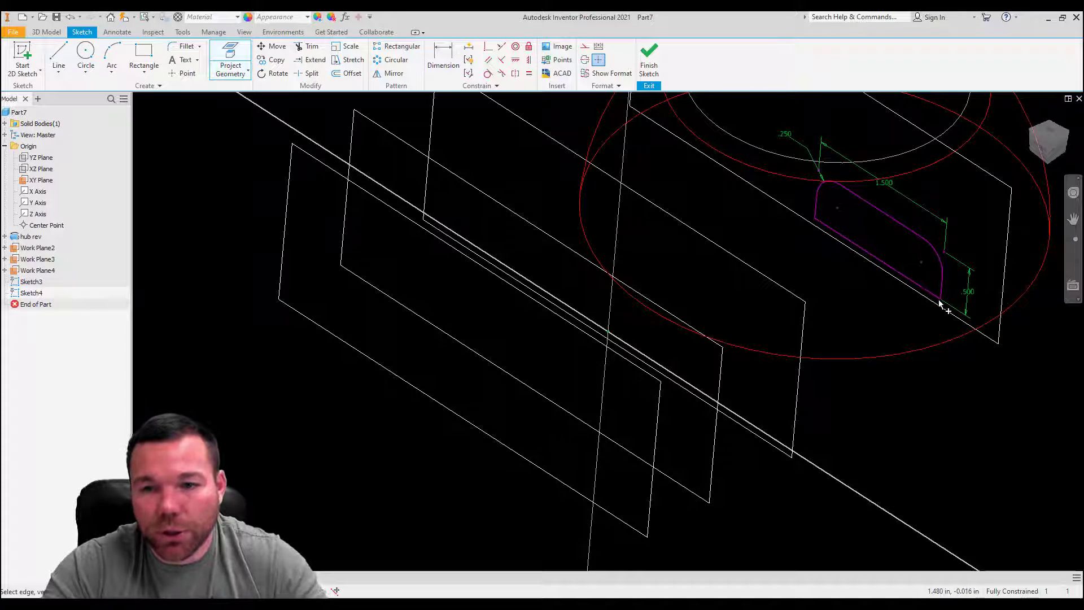
key(Escape)
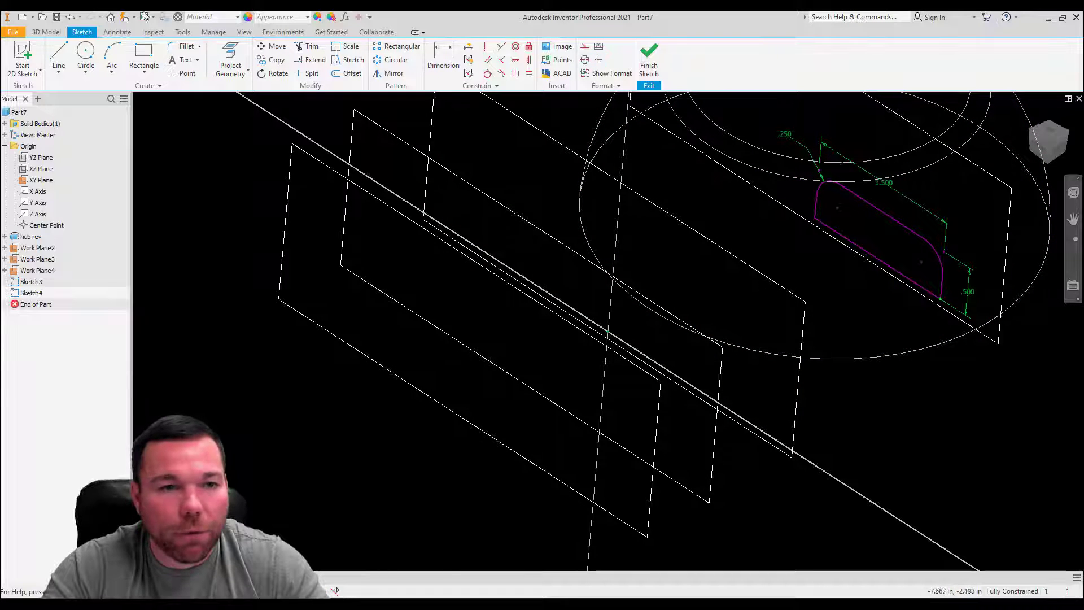
click(231, 59)
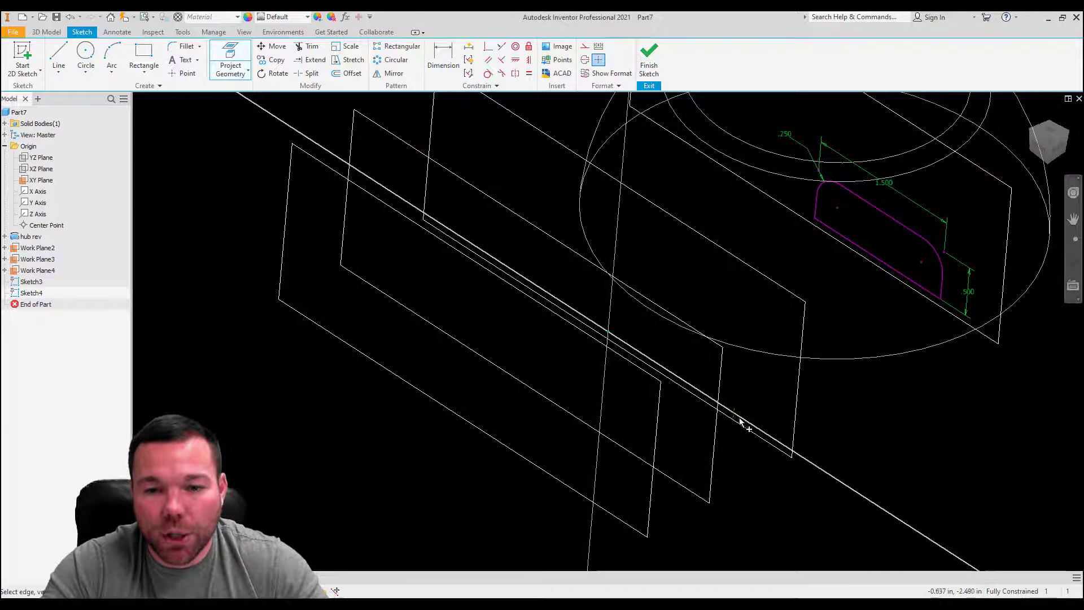
scroll(737, 425, up, 3)
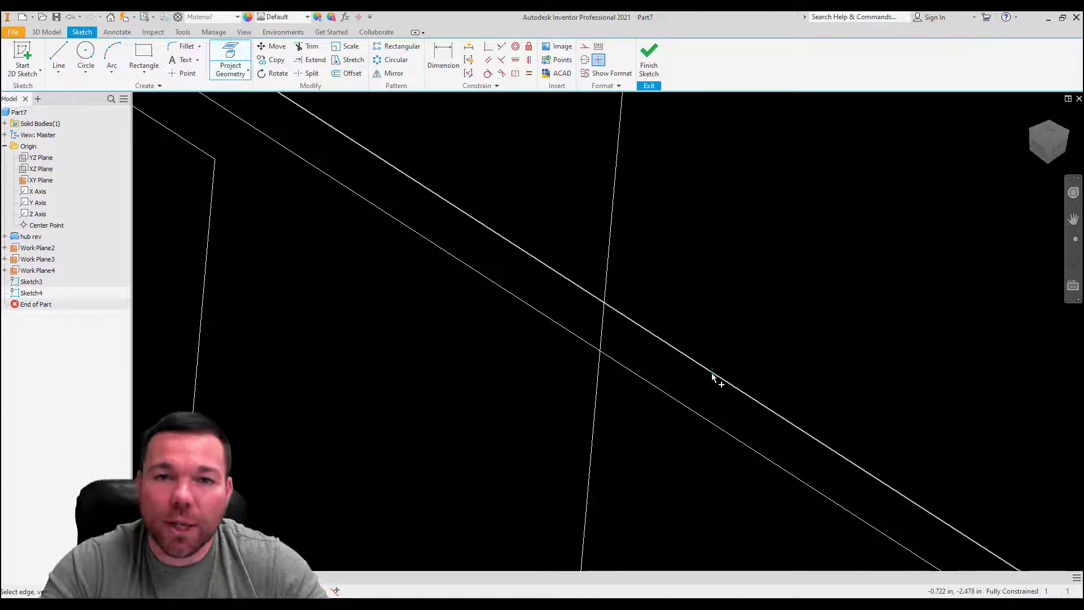
scroll(713, 376, down, 5)
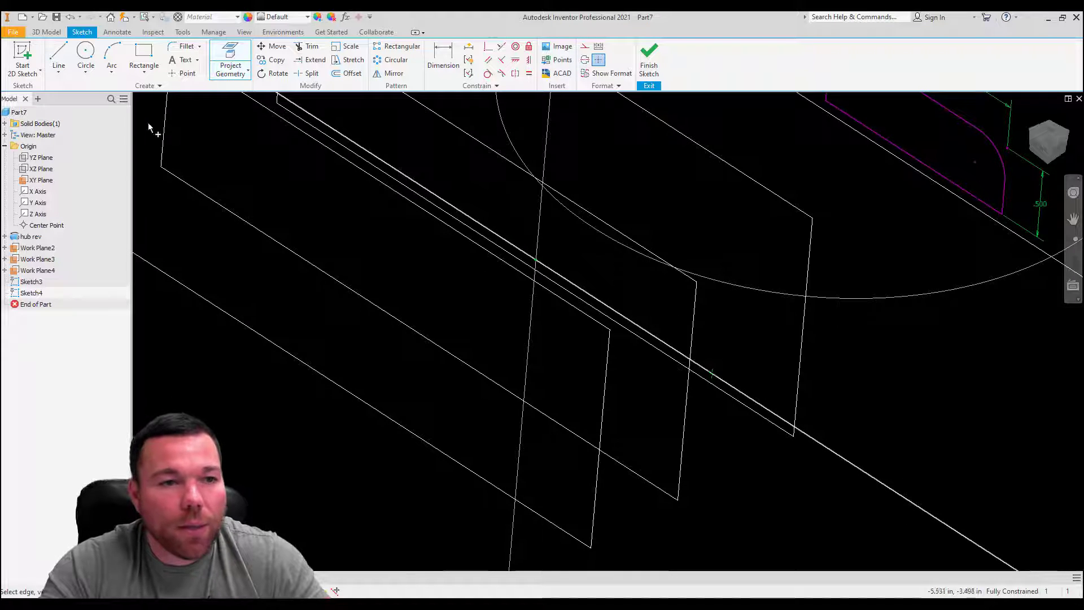
Step: Draw a rectangle 1.4 in wide and 0.5 in high from the projected corner point back toward the vertical axis
click(144, 56)
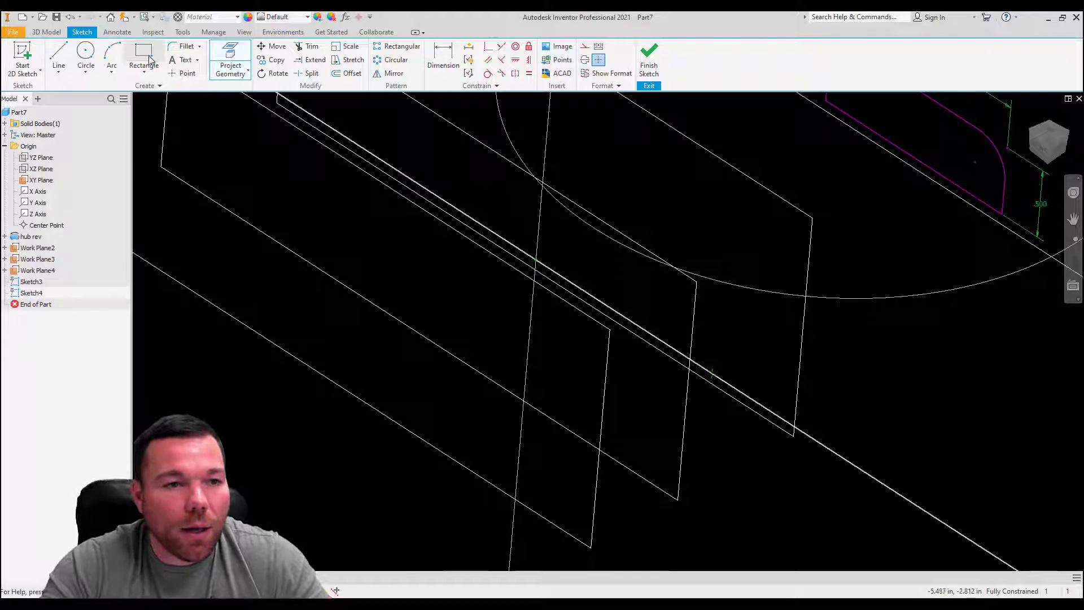
click(712, 374)
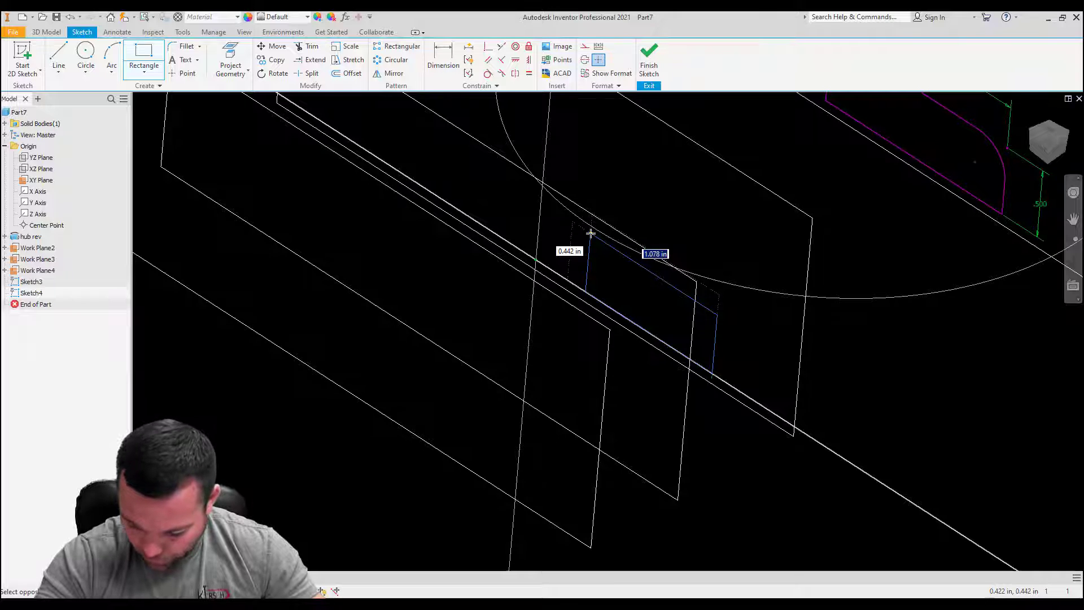
text(1.4)
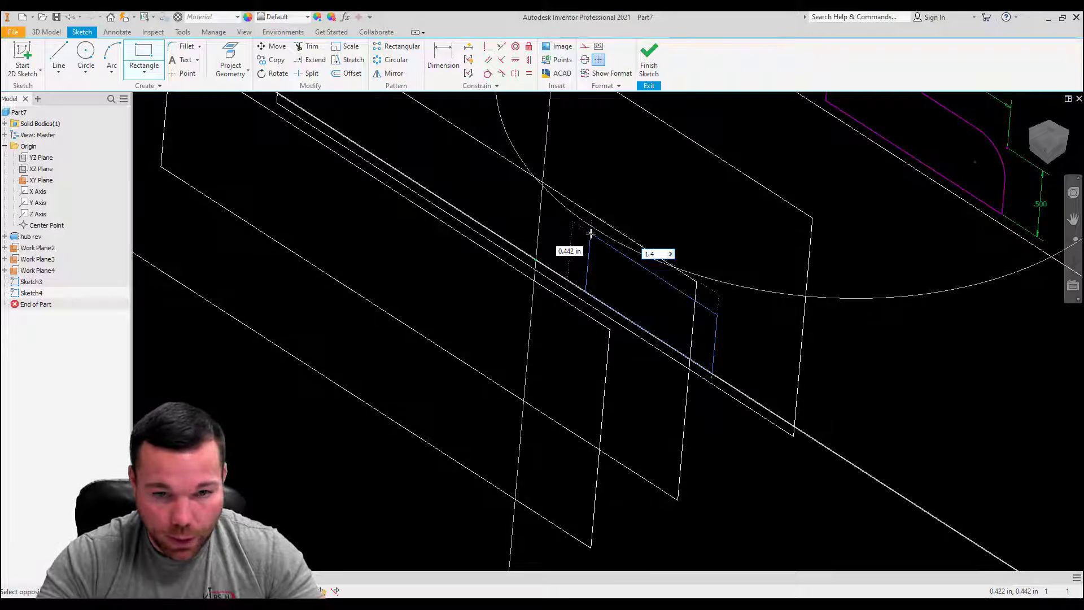
key(Tab)
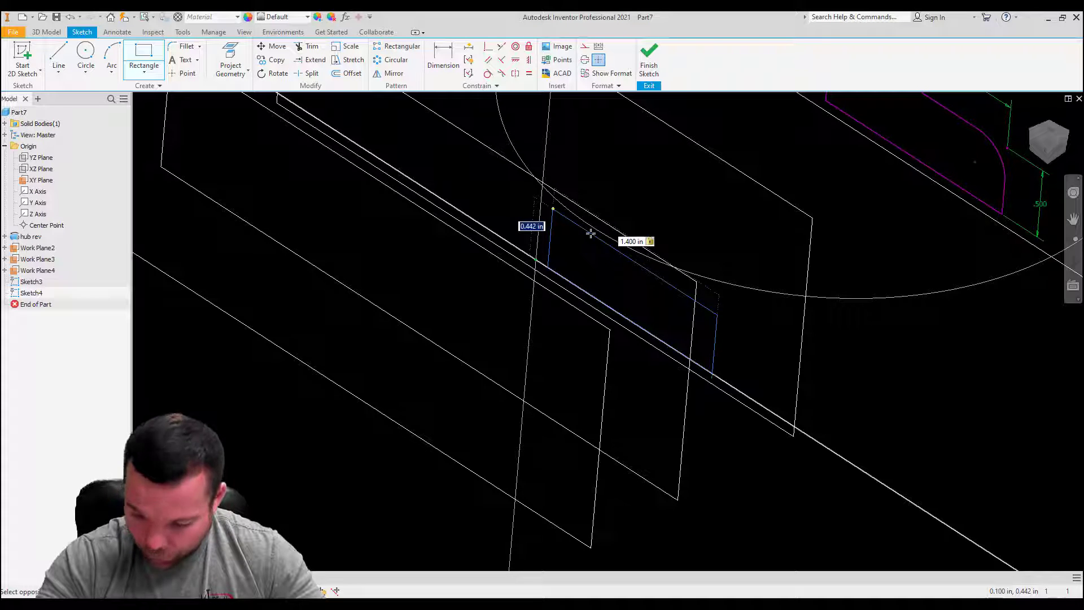
text(.5)
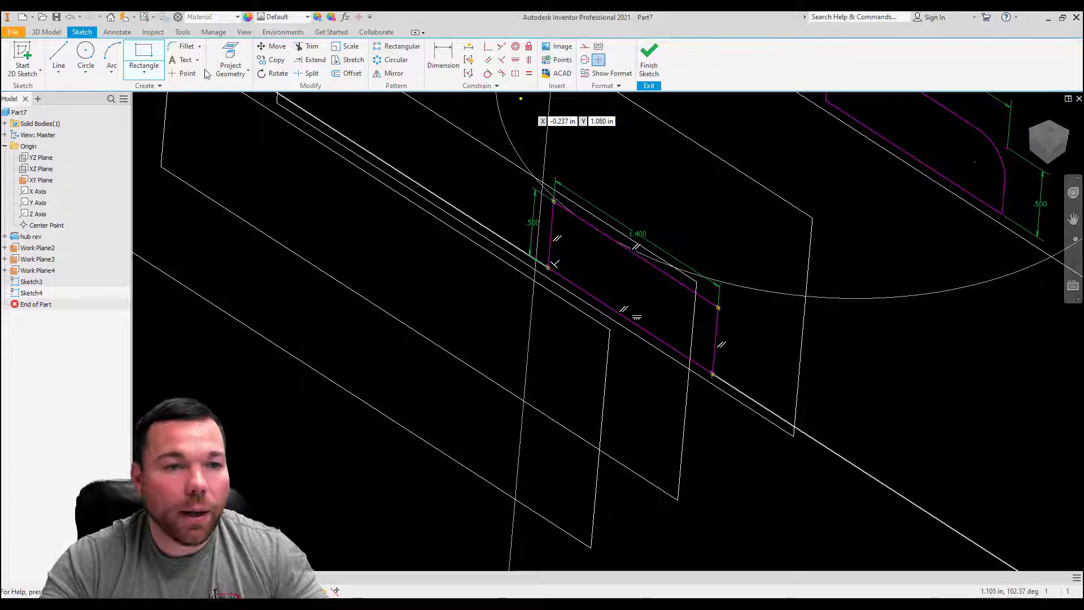
Step: Round both upper corners of the 1.4 in wide rectangle with 0.25 in fillets
click(187, 46)
click(552, 214)
click(565, 210)
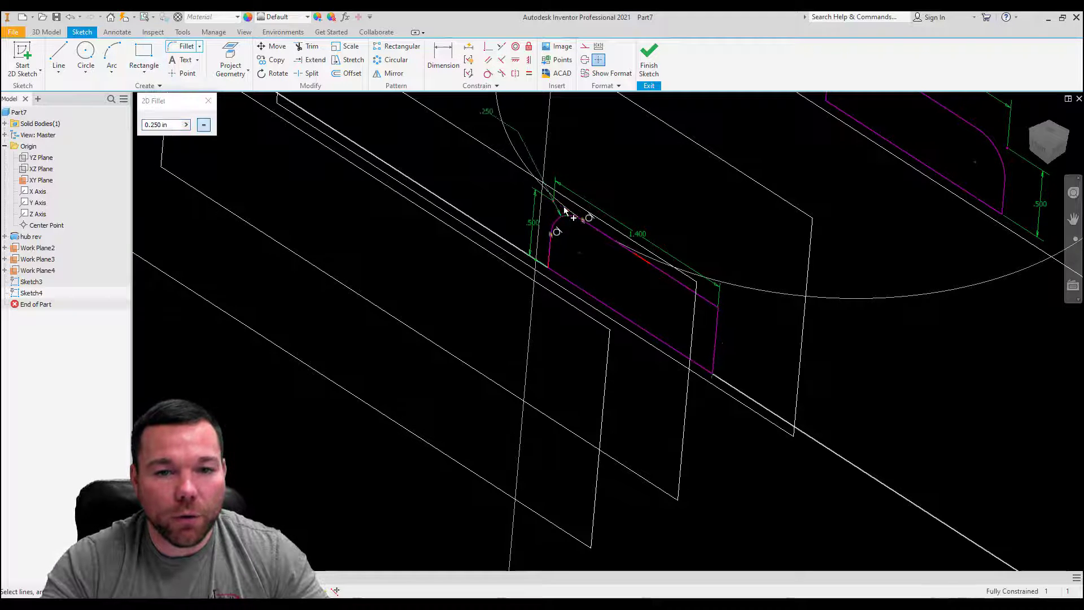
click(713, 317)
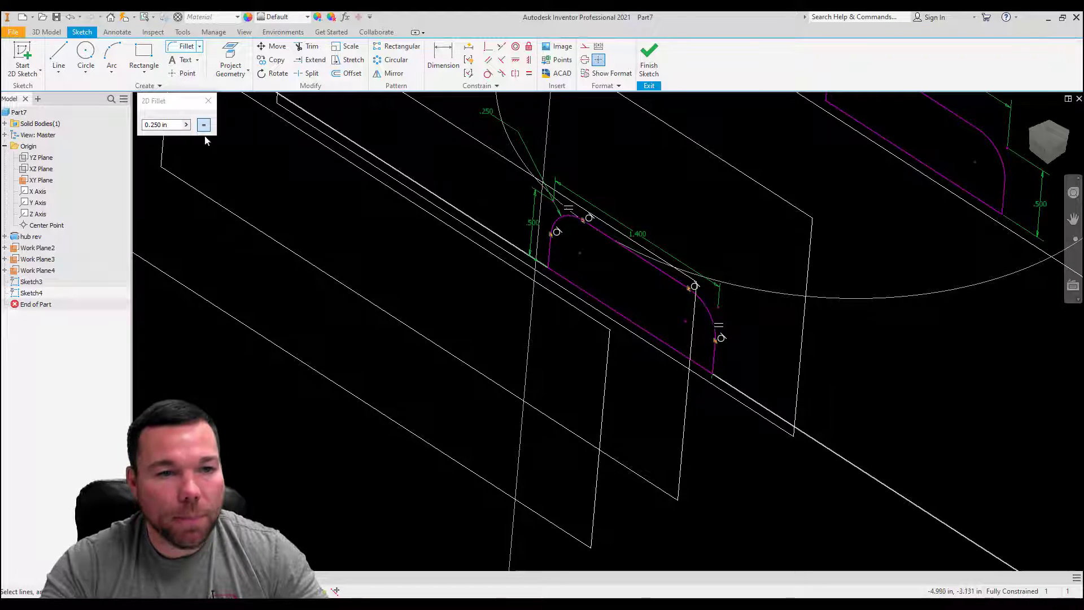
click(209, 102)
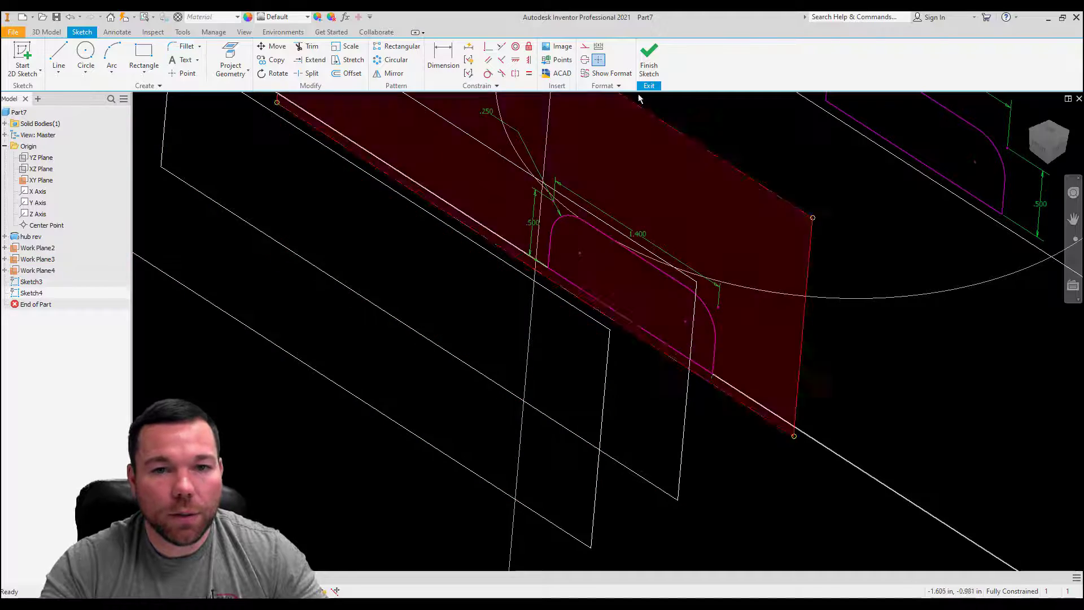
Step: Finish the second profile's sketch and start a new sketch on the middle offset work plane
click(649, 59)
click(689, 406)
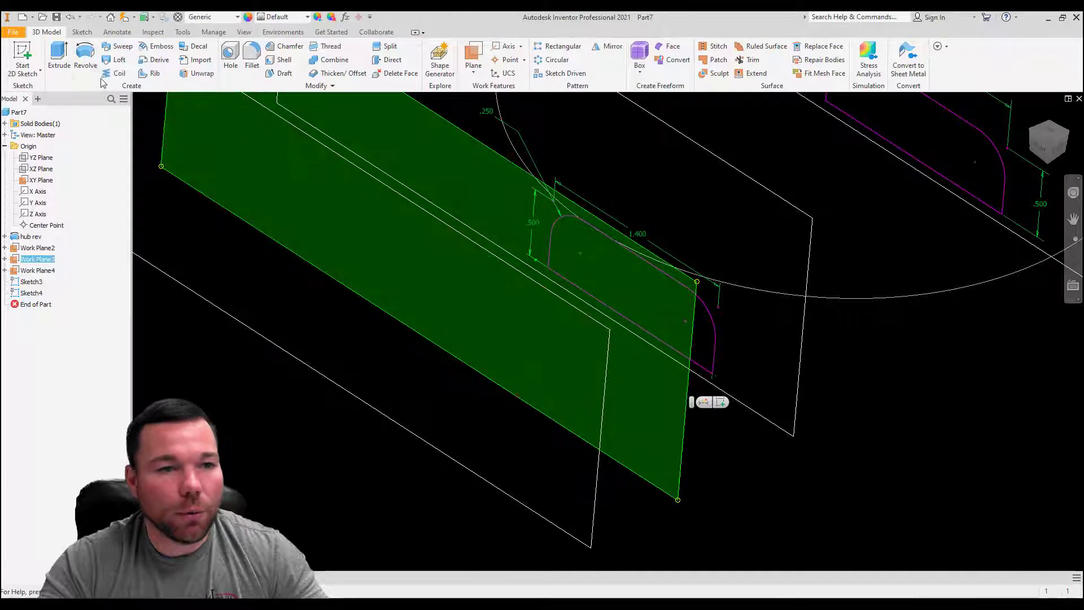
click(23, 52)
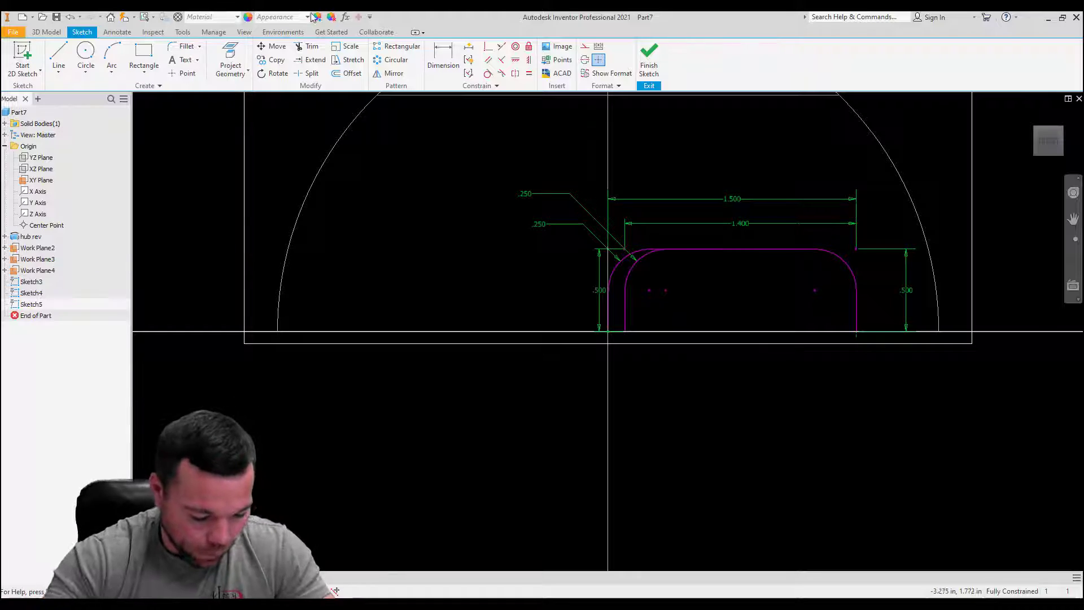
mouse_move(821, 455)
shift+middle_down()
mouse_move(739, 485)
mouse_move(737, 520)
shift+middle_up()
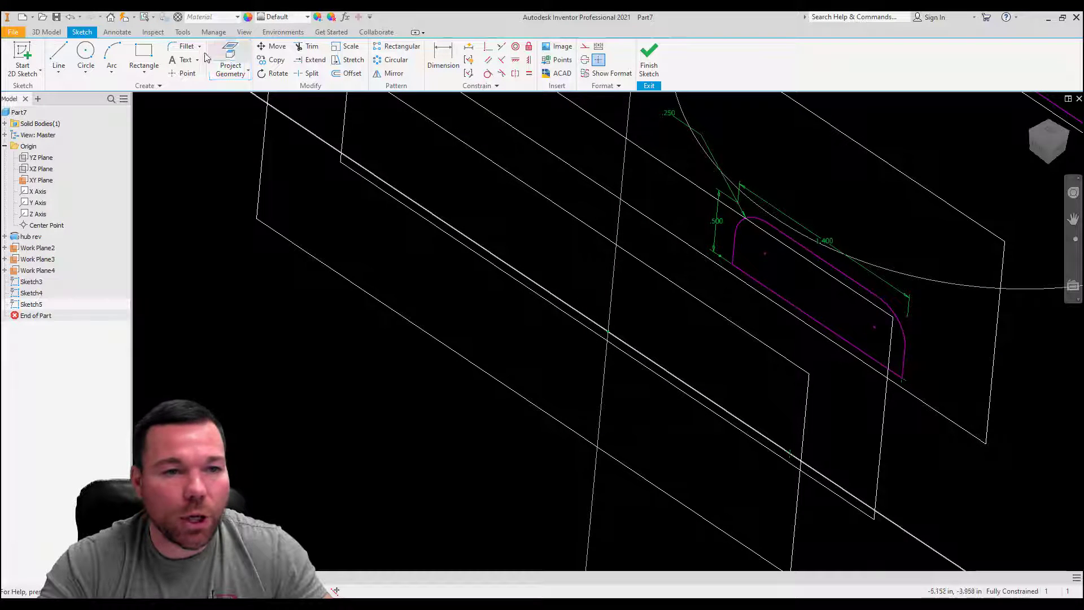
Step: Draw a rectangle 1.2 in wide and 0.5 in high from the projected point 1.5 in from the sketch origin
click(144, 54)
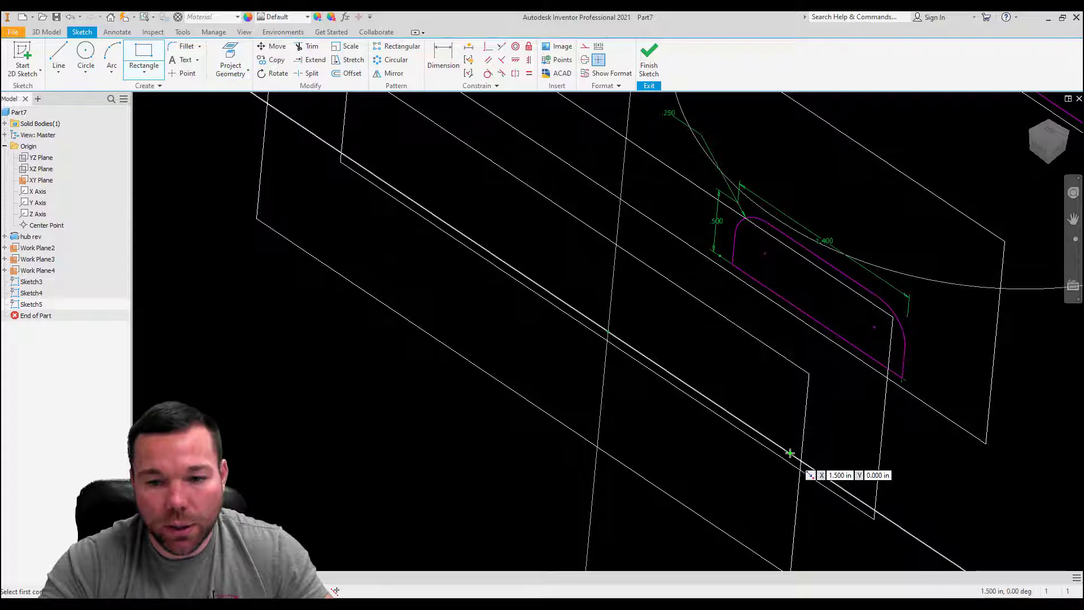
click(790, 454)
text(1.2)
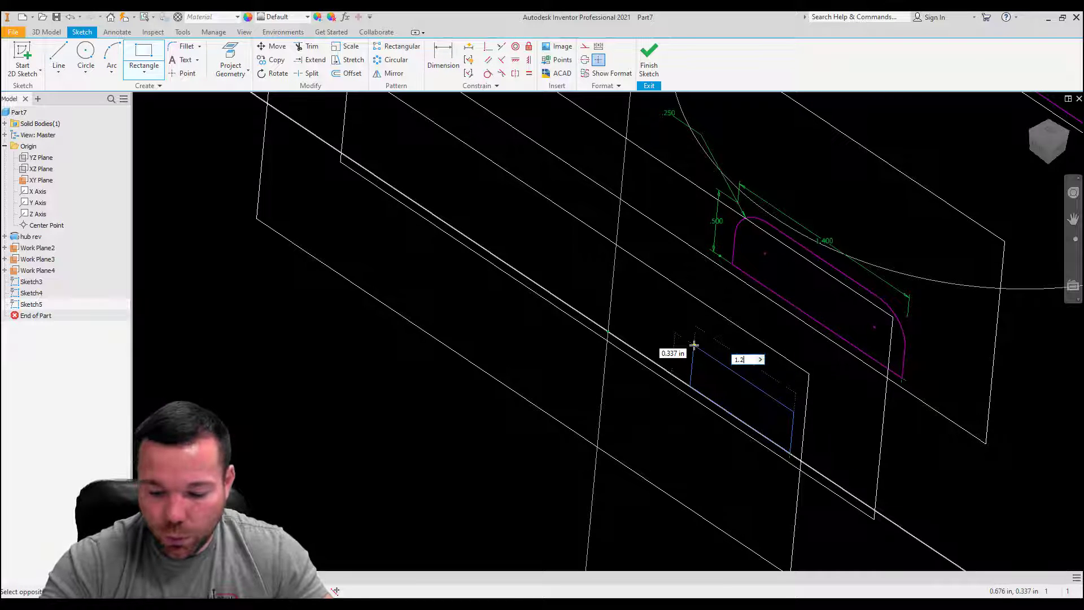
key(Tab)
text(.5)
key(Return)
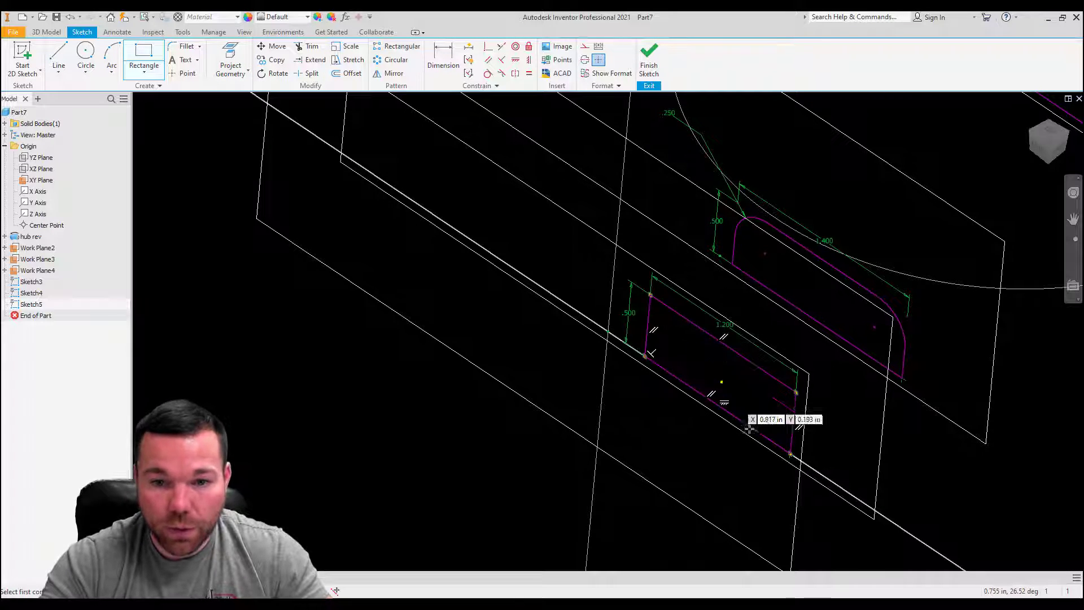
Step: Add 0.25 in fillets to the two upper corners of the 1.2 in wide rectangle
click(186, 47)
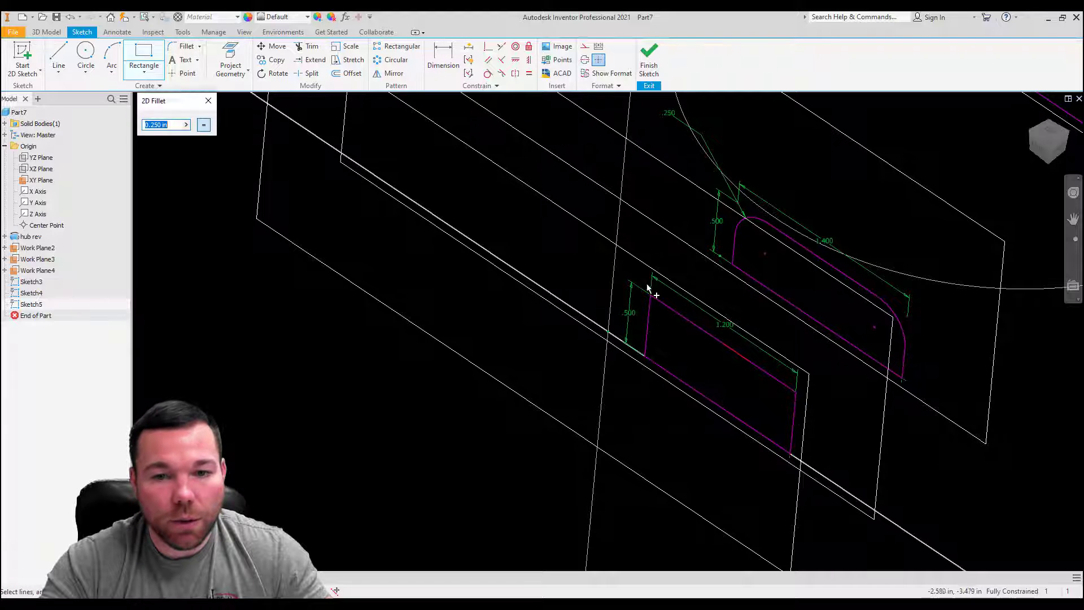
click(650, 303)
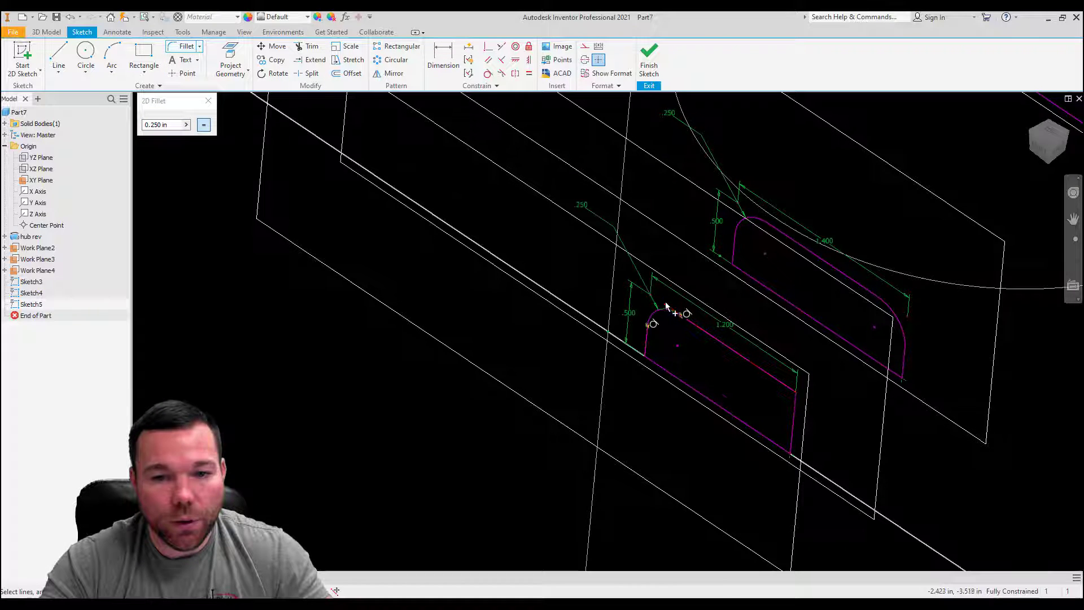
click(788, 385)
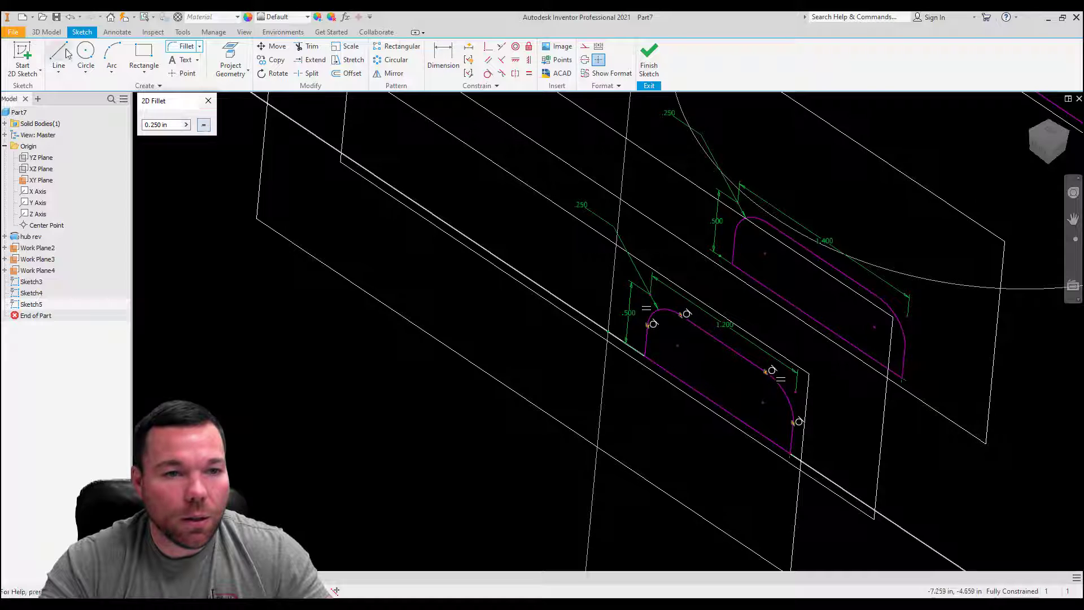
Step: Finish the 1.2 in wide profile's sketch and start a new sketch on the outermost offset work plane
click(209, 100)
click(649, 62)
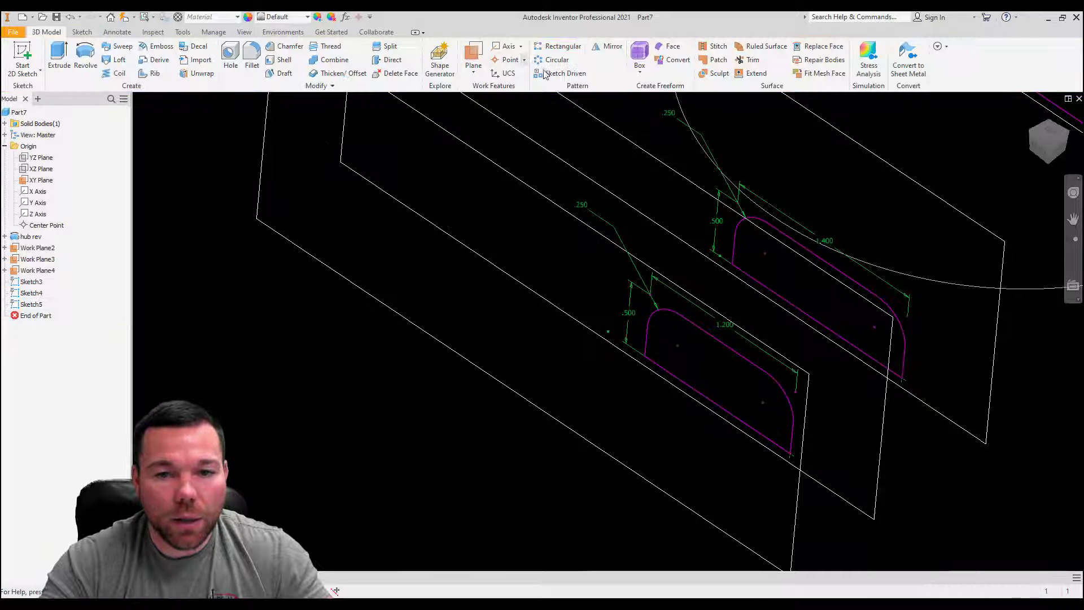
click(25, 53)
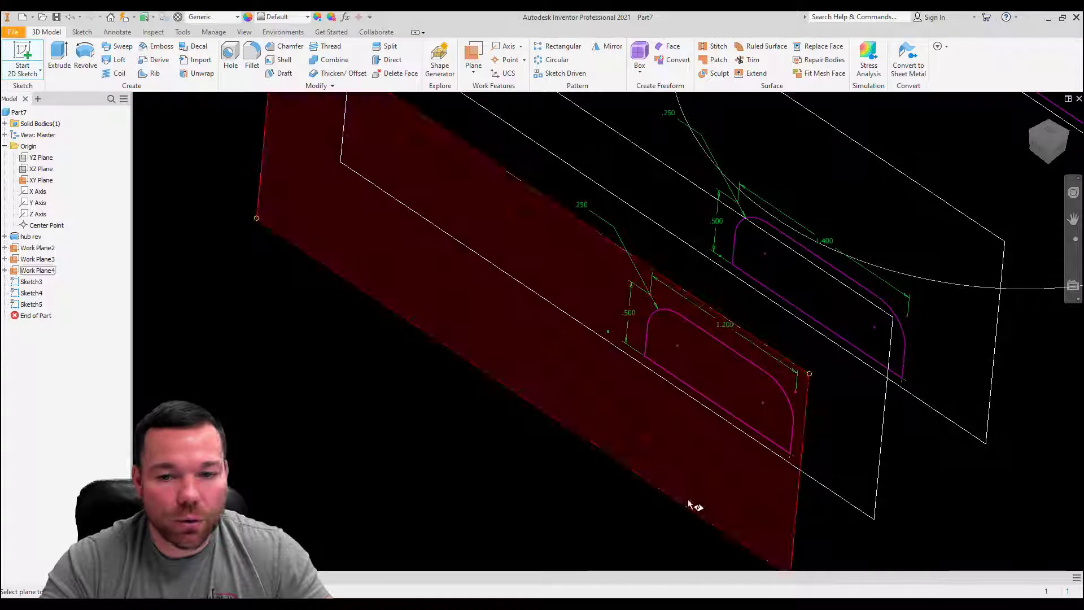
click(786, 555)
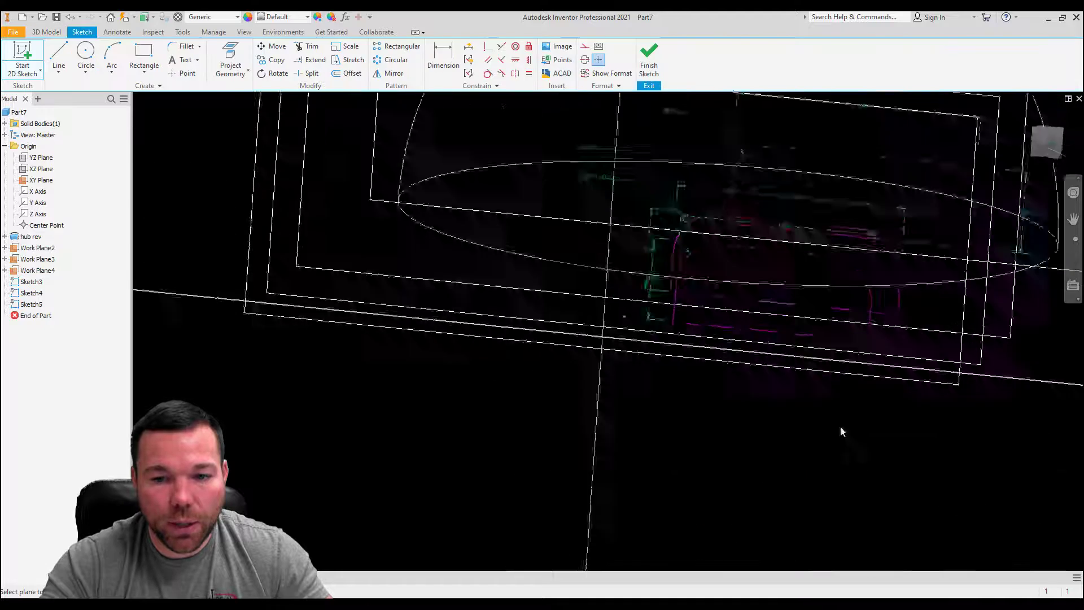
shift+middle_drag(959, 413, 993, 395)
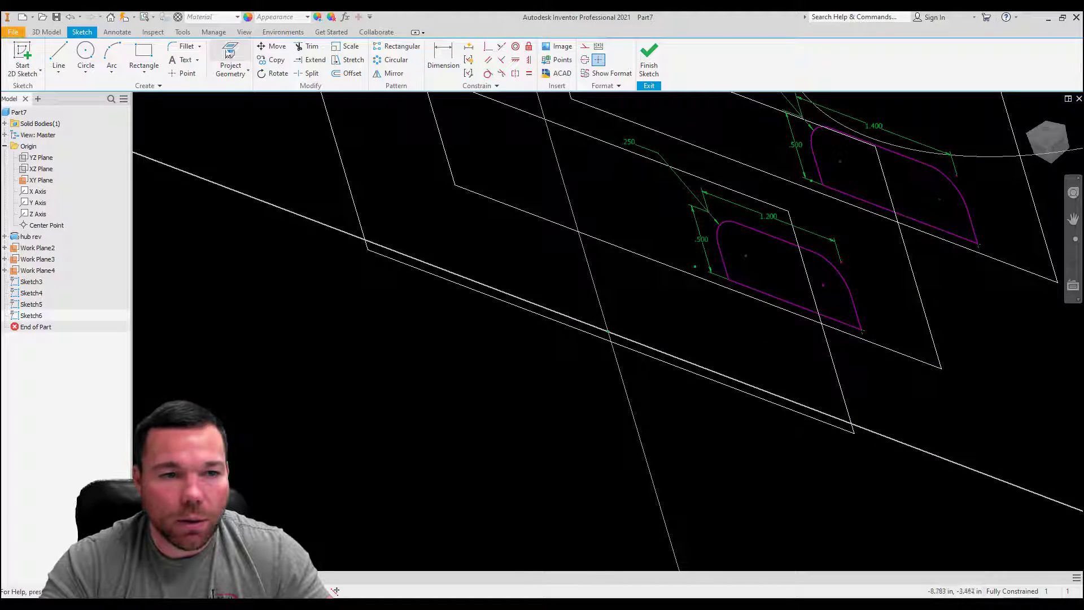
Step: Draw a rectangle 1.35 in wide and 0.5 in high from the projected point 1.5 in from the sketch origin
click(231, 56)
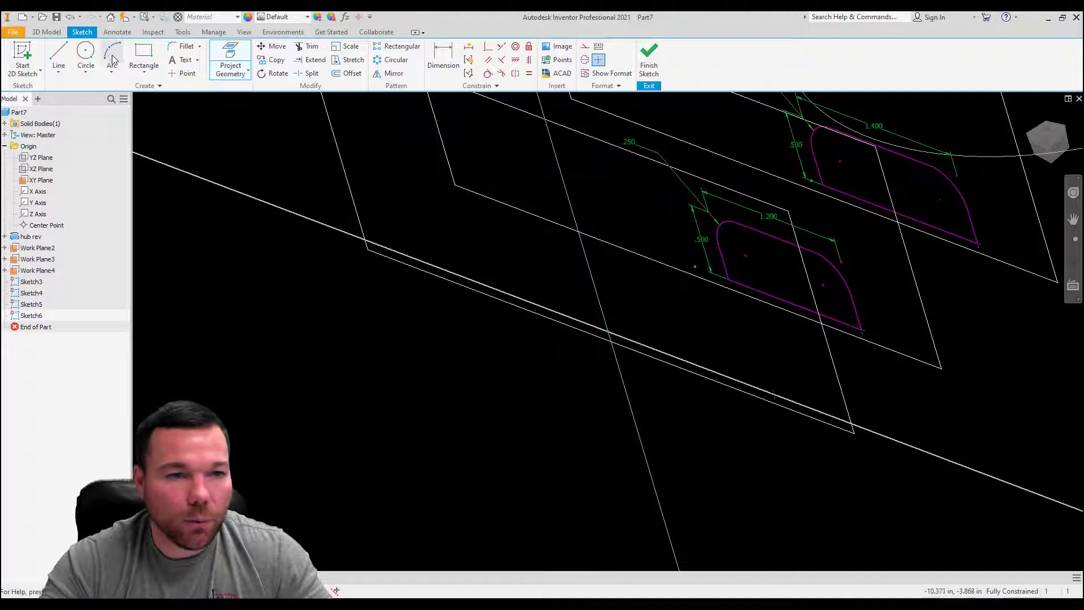
click(143, 56)
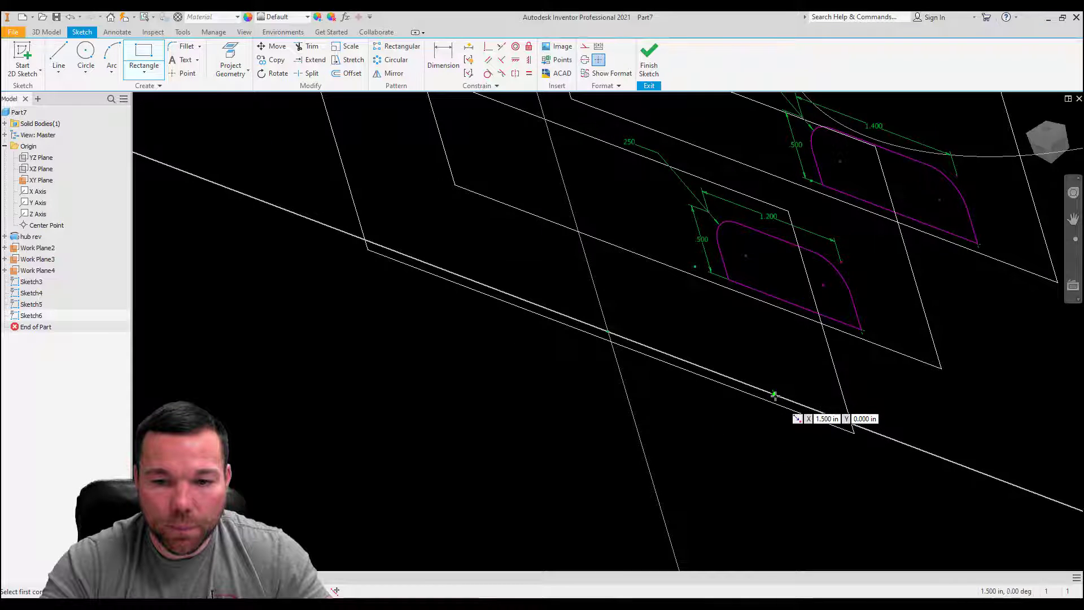
click(773, 395)
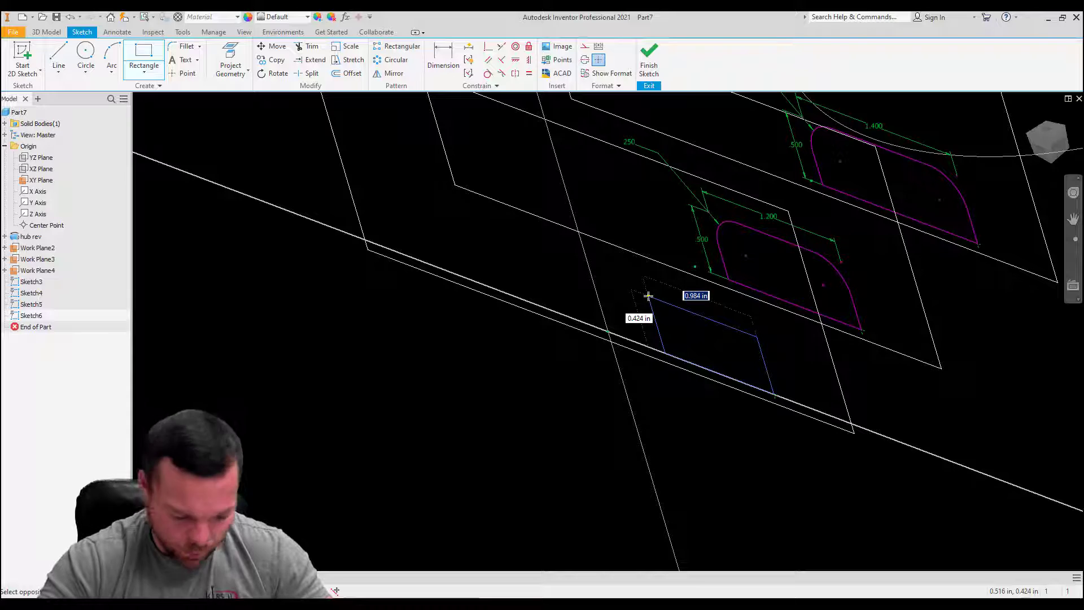
text(1.35)
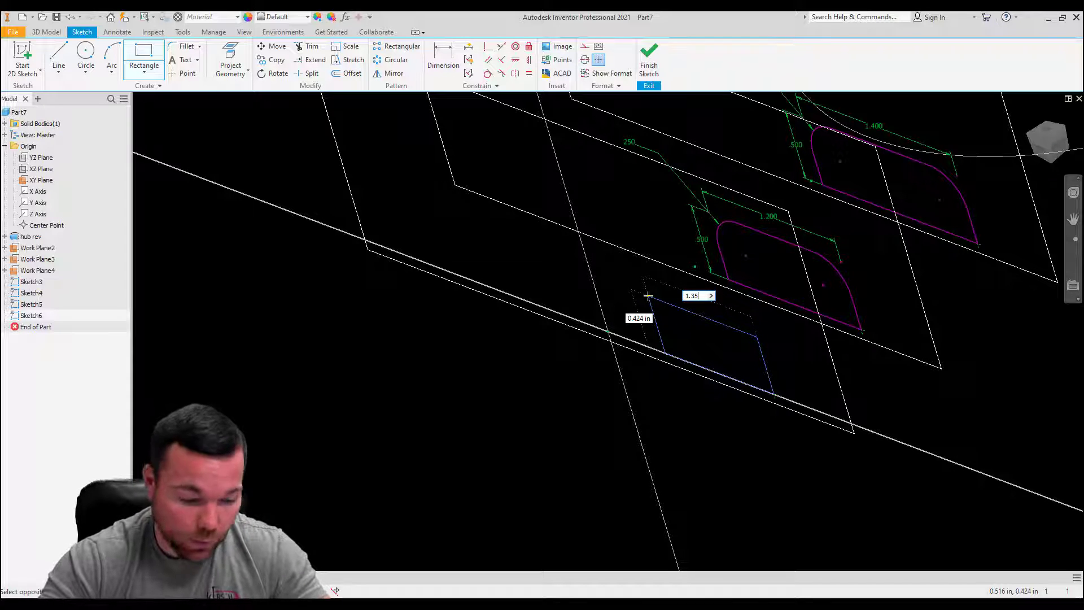
key(Tab)
text(.5)
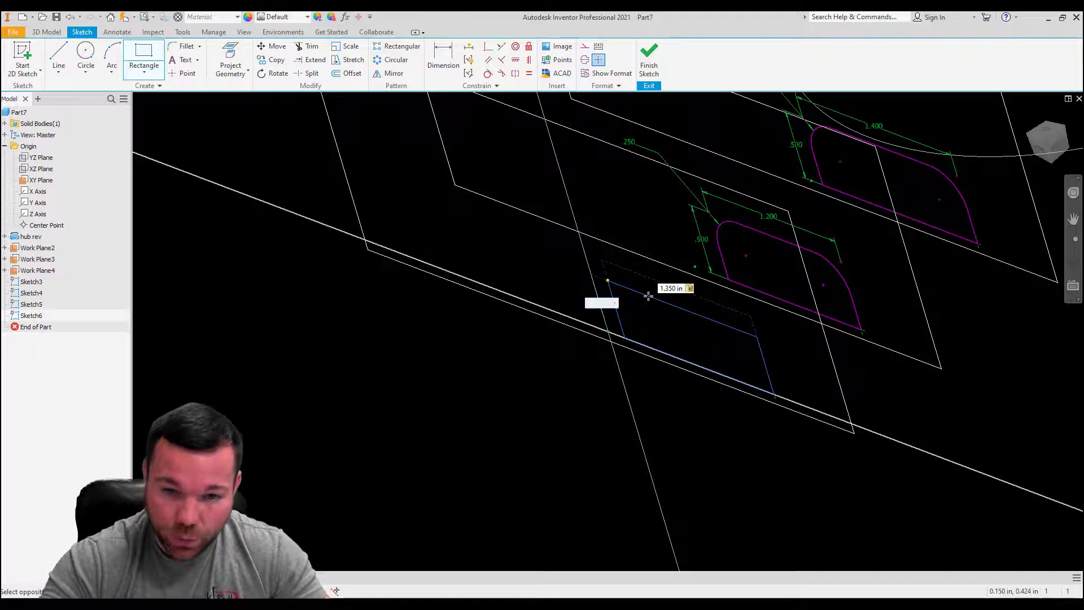
key(Return)
Step: Round both upper corners of the 1.35 in wide rectangle with 0.25 in fillets and finish the sketch
click(187, 45)
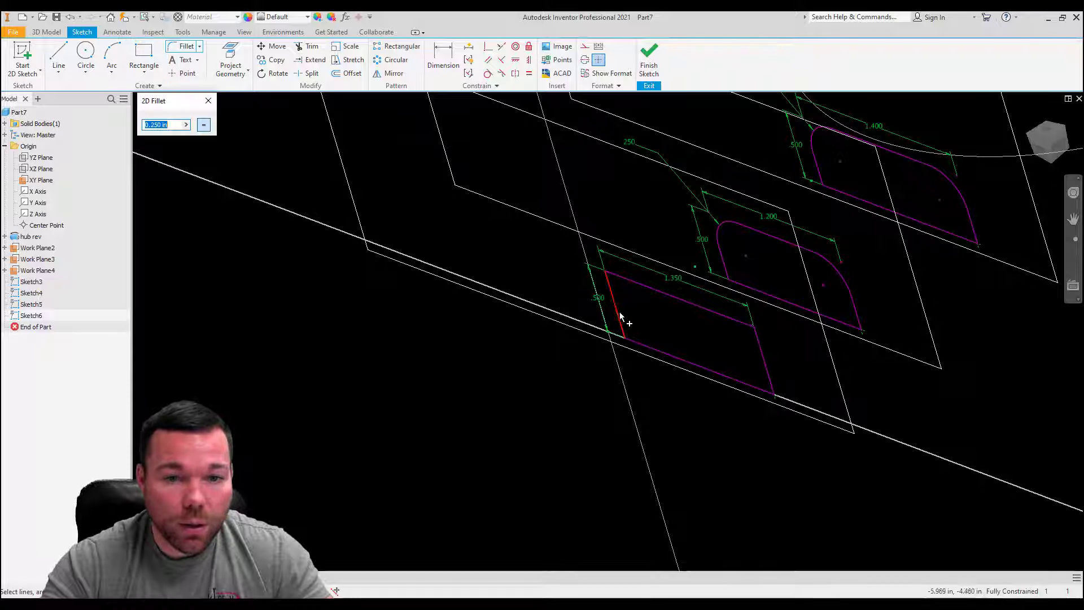
click(618, 284)
click(744, 322)
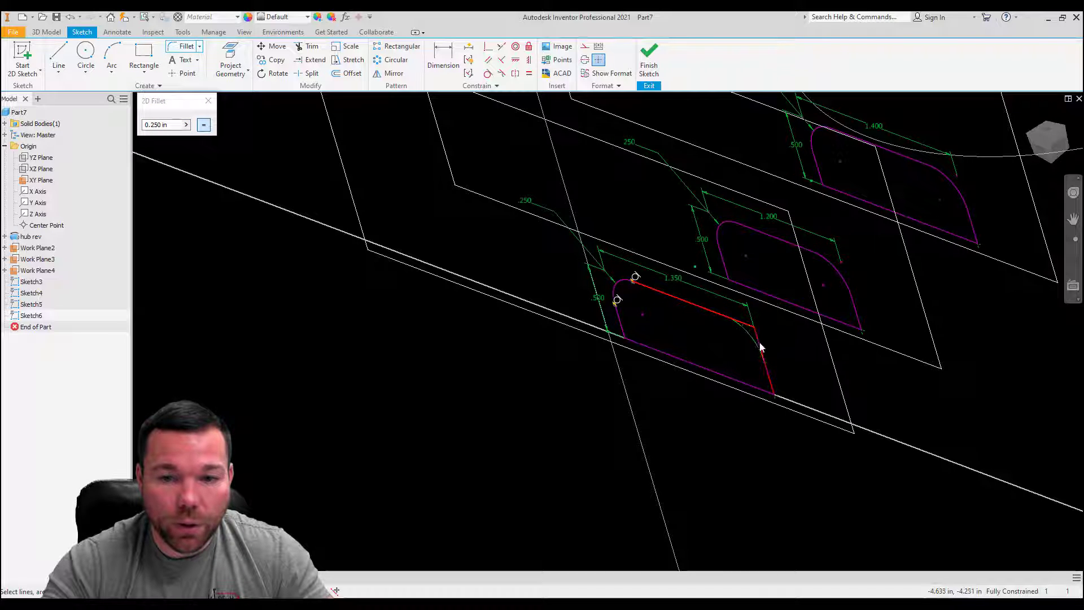
click(760, 345)
click(208, 101)
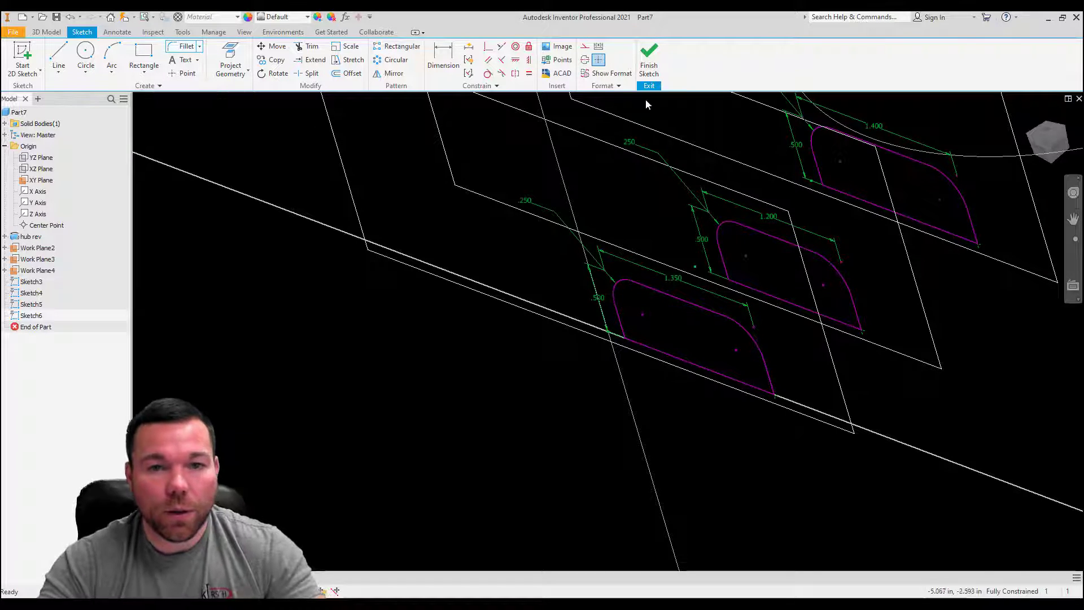
click(649, 60)
Step: Start a solid loft with the 1.5 in wide profile inside the hub as its first section
scroll(312, 325, down, 5)
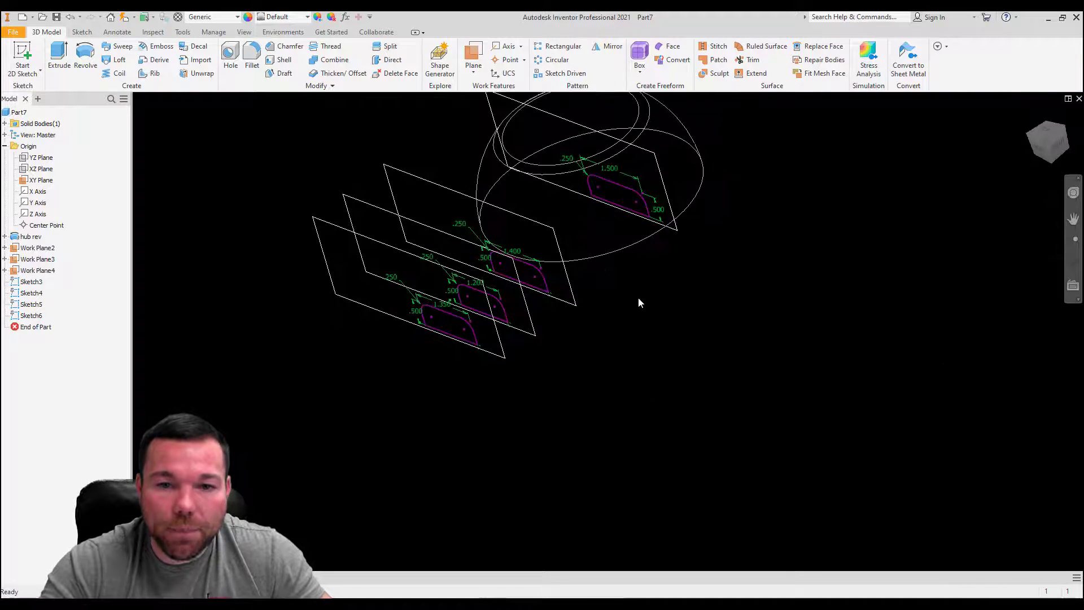
shift+middle_drag(639, 300, 604, 250)
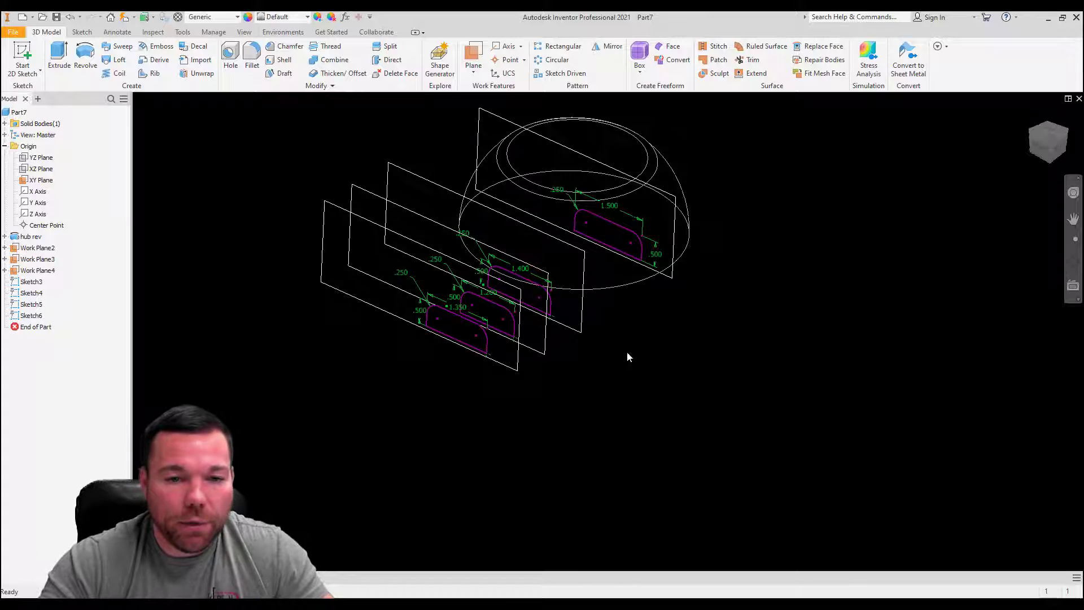
scroll(489, 355, up, 5)
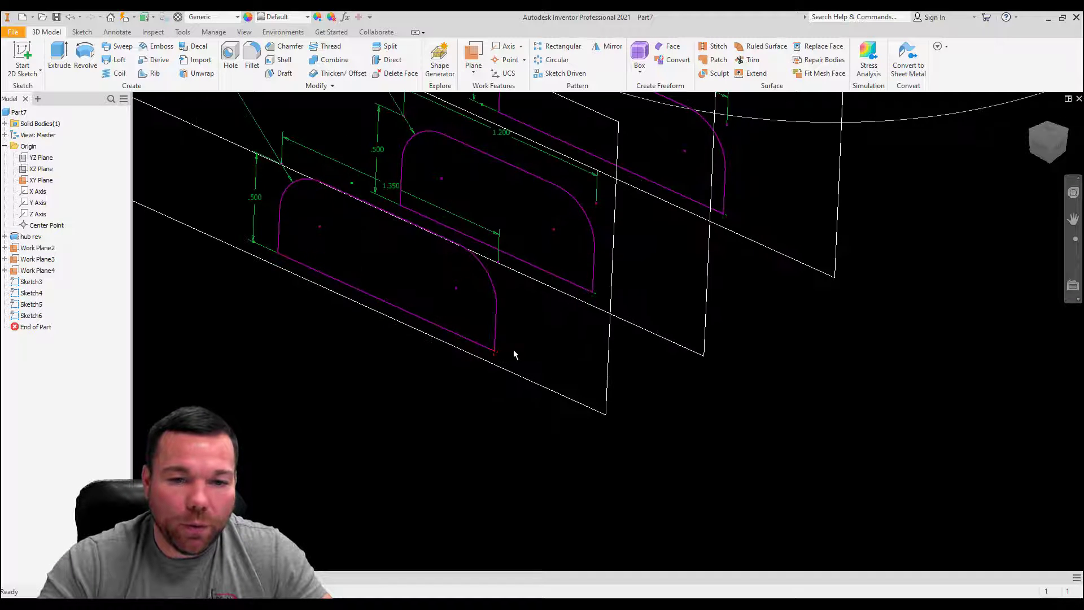
scroll(504, 318, down, 8)
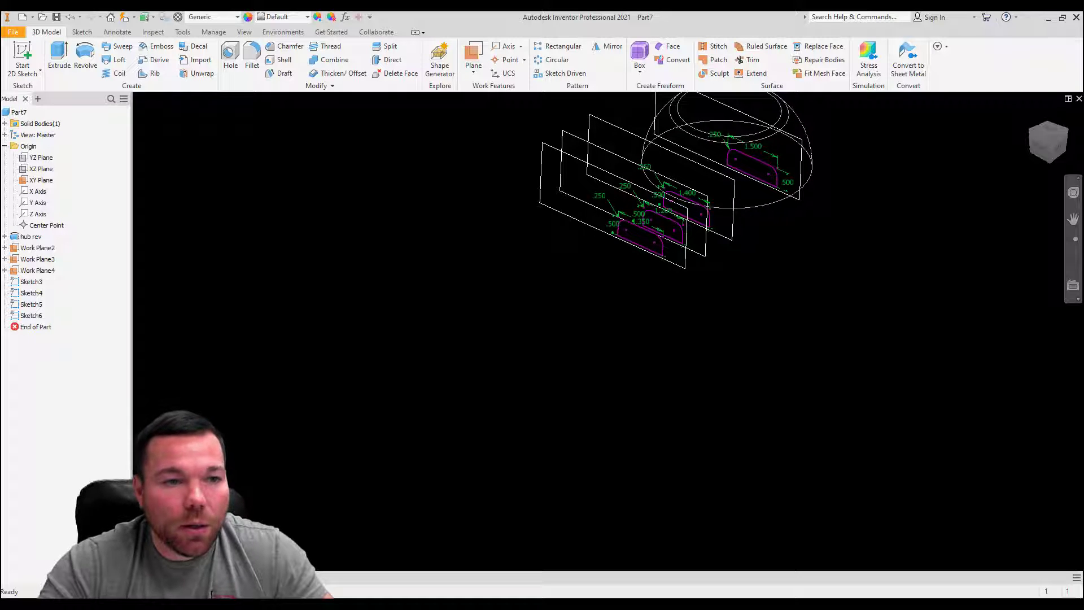
shift+middle_drag(750, 246, 737, 251)
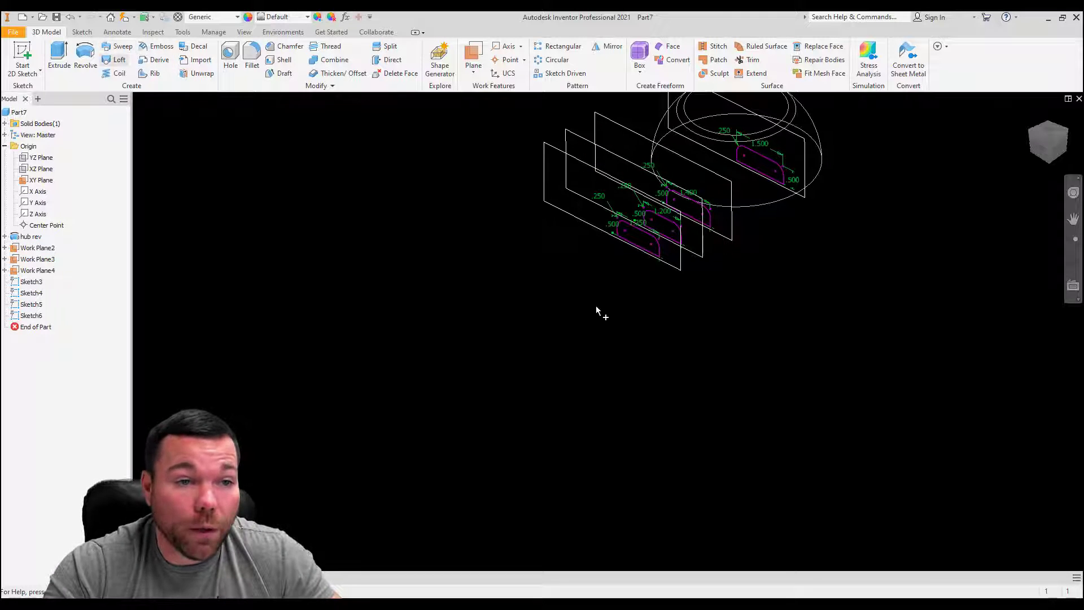
scroll(584, 449, up, 5)
scroll(661, 348, down, 6)
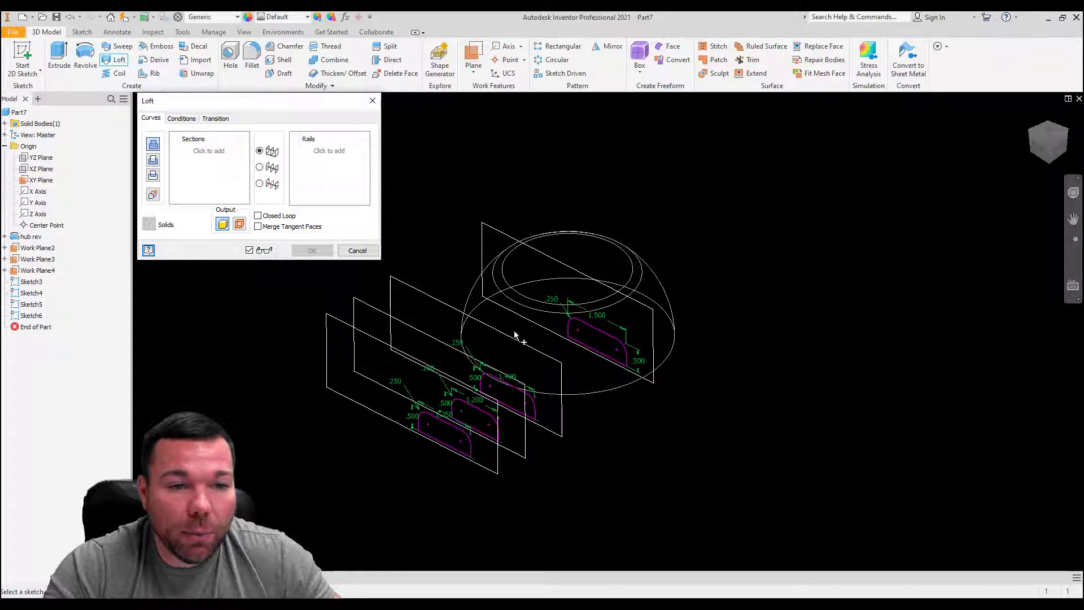
scroll(568, 335, down, 3)
click(623, 331)
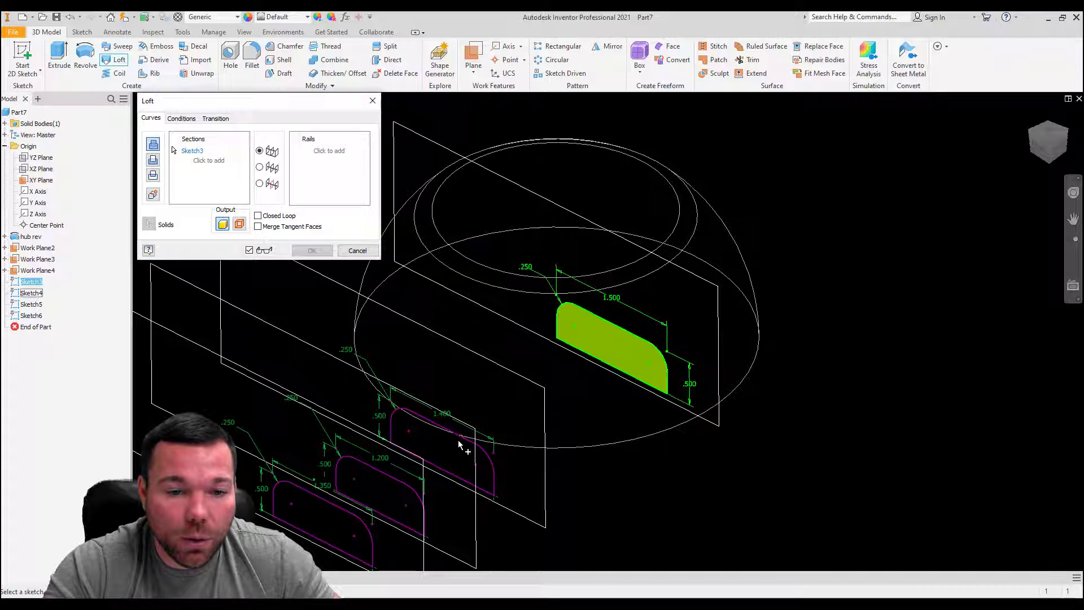
click(460, 439)
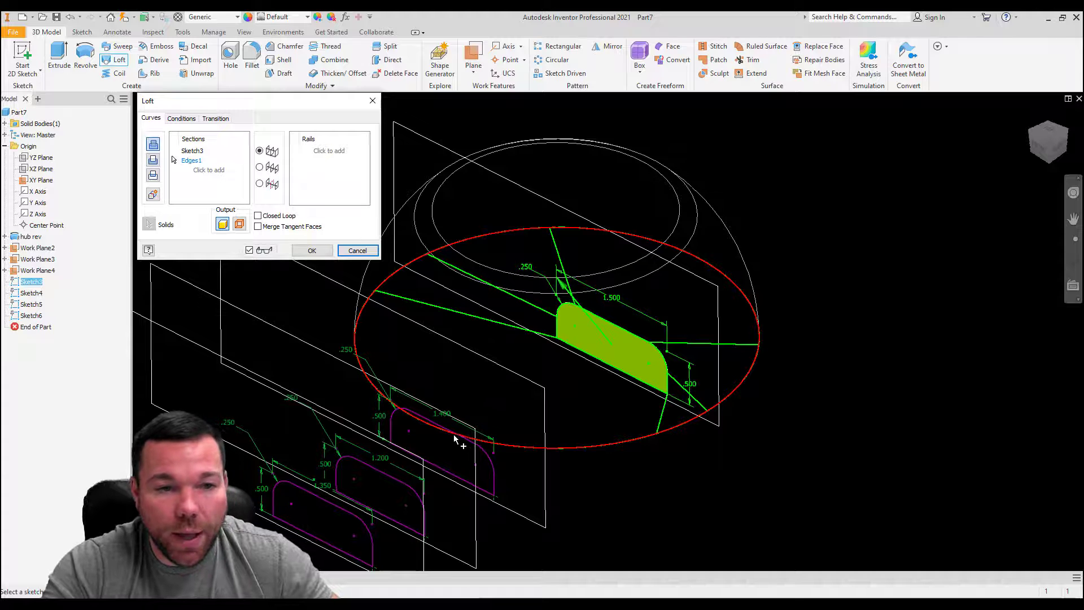
click(191, 161)
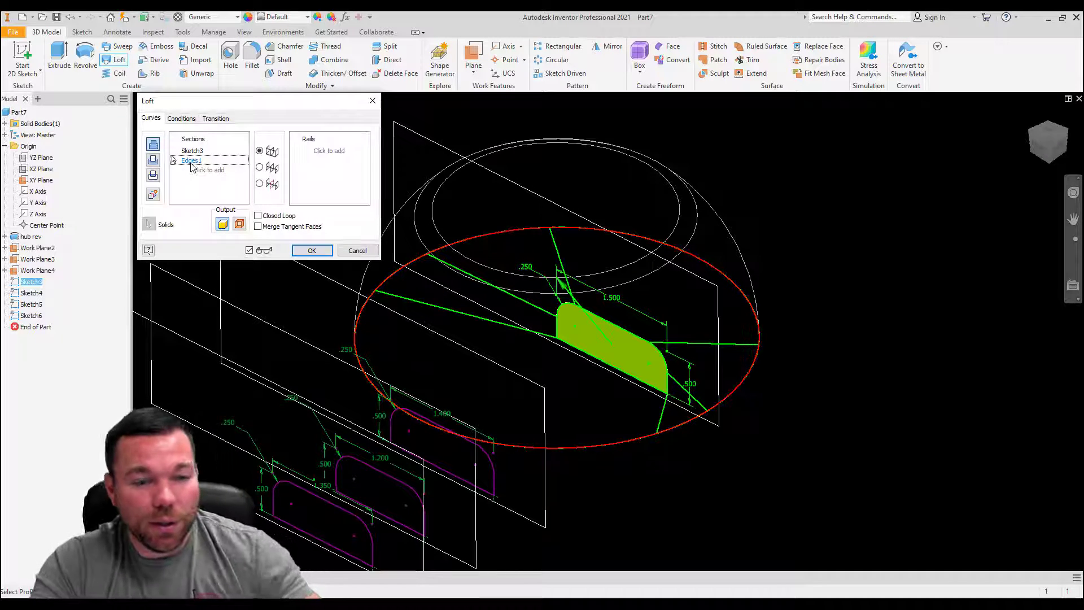
key(Delete)
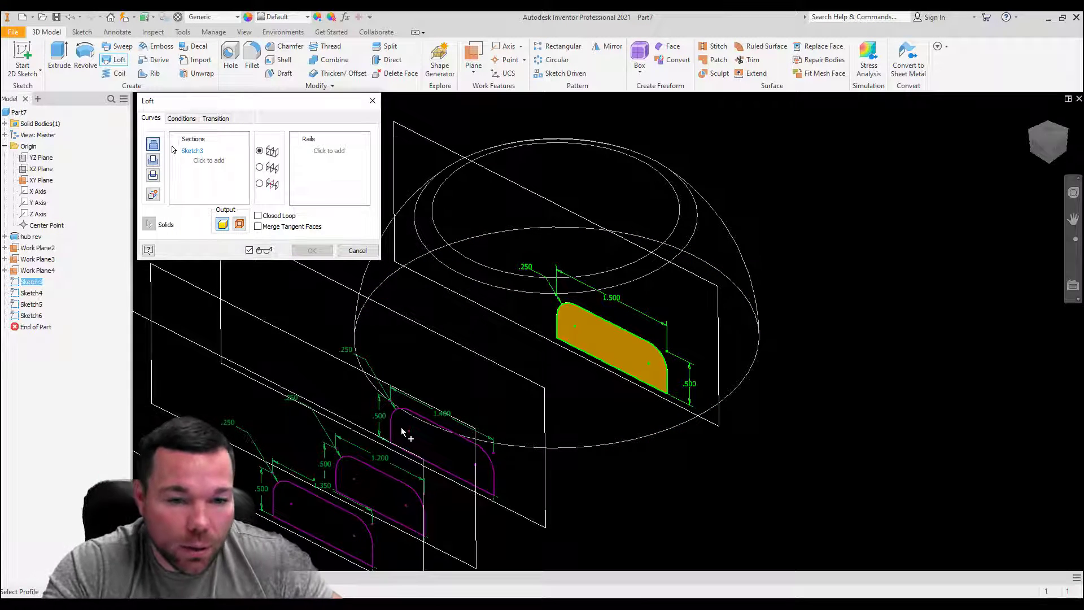
Step: Add the 1.4, 1.2 and 1.35 in wide profiles as loft sections in that order and create the loft
scroll(429, 404, down, 5)
click(208, 162)
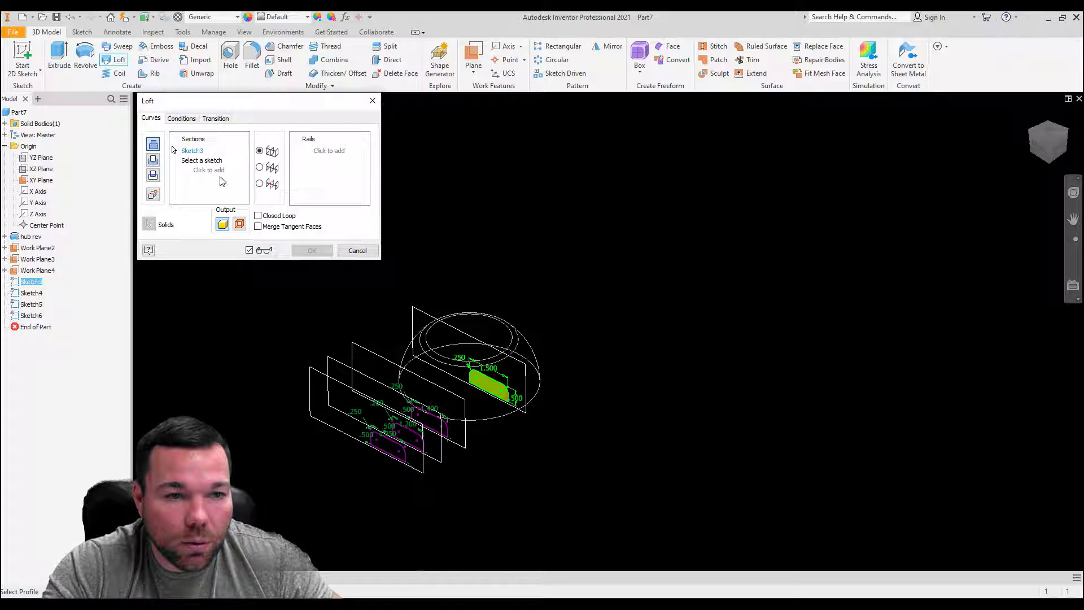
scroll(446, 434, up, 5)
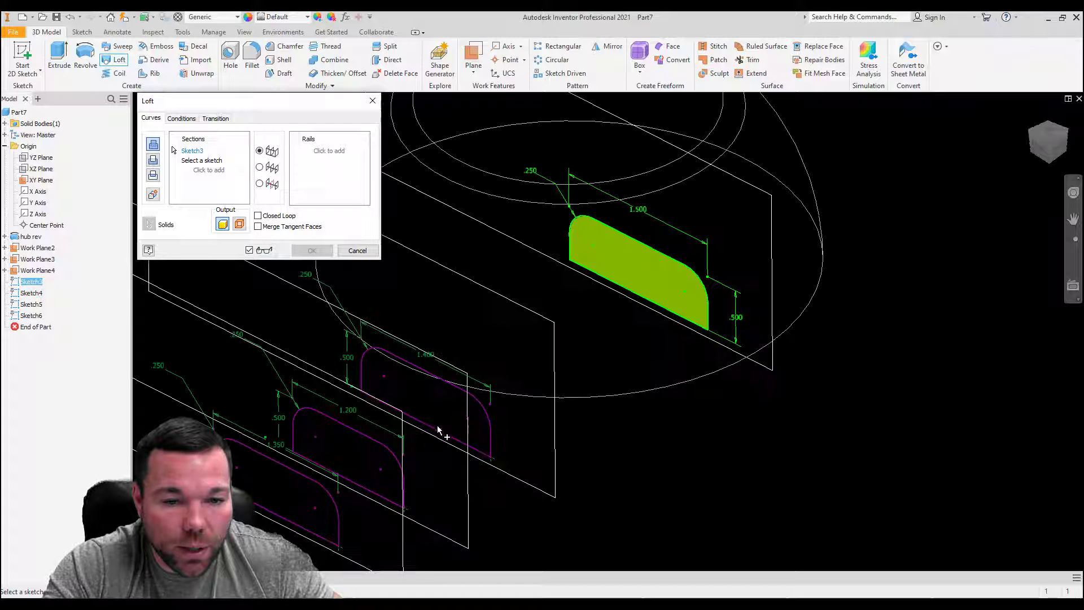
click(489, 441)
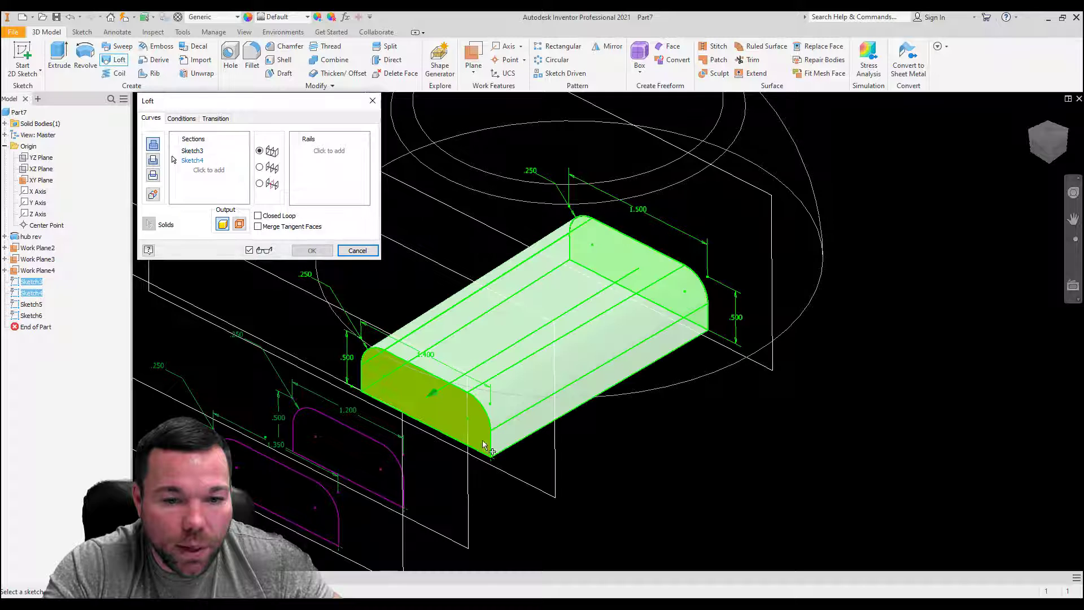
click(403, 495)
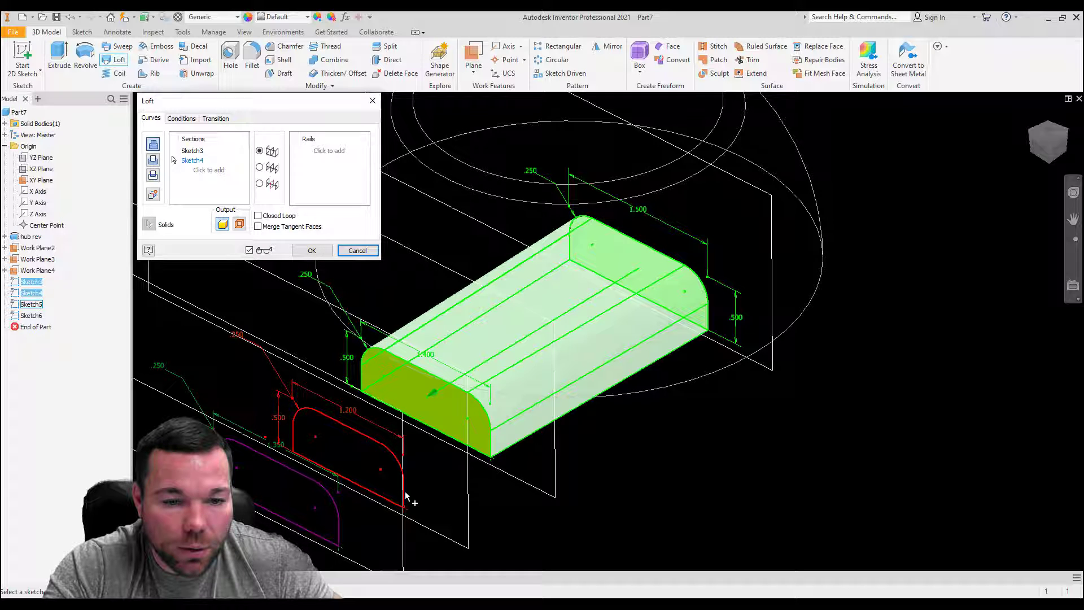
click(338, 524)
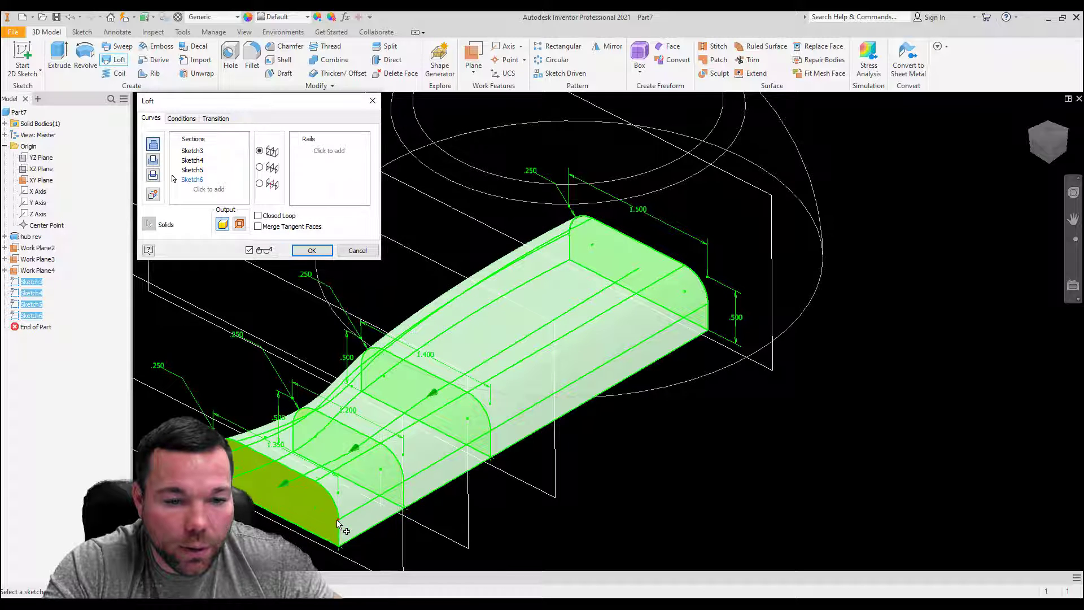
click(320, 254)
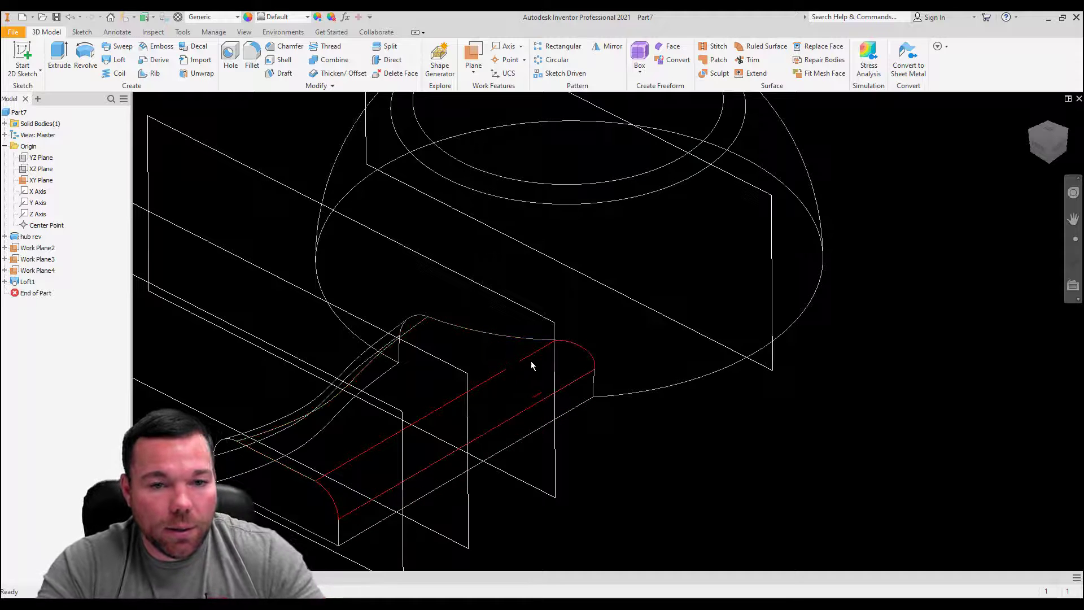
Step: Hide the offset work plane nearest the hub and the XY plane through its centre
scroll(531, 366, down, 5)
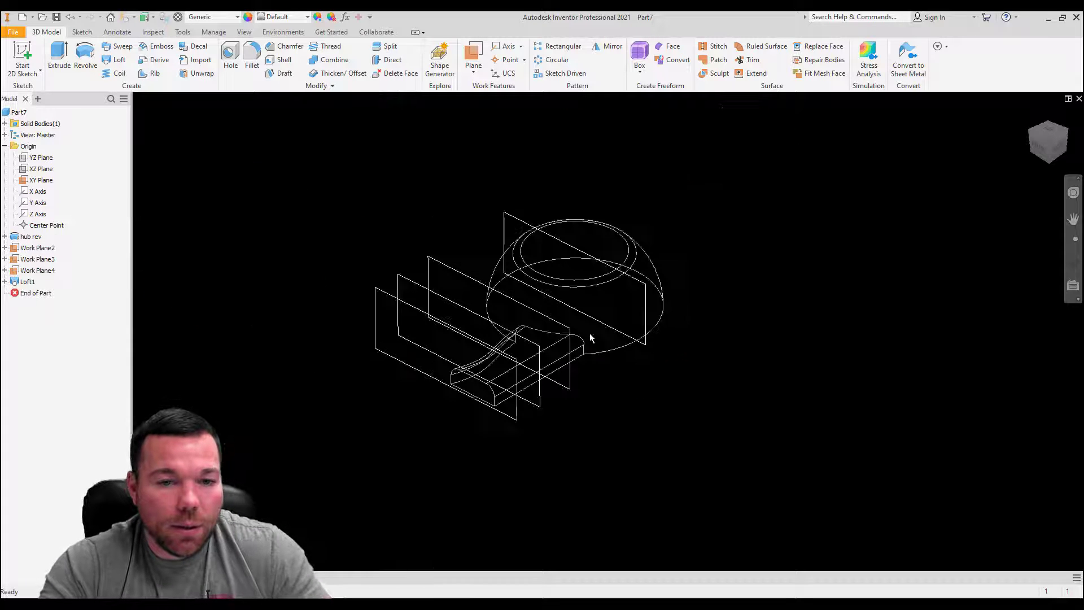
click(446, 268)
right_click(446, 270)
click(479, 284)
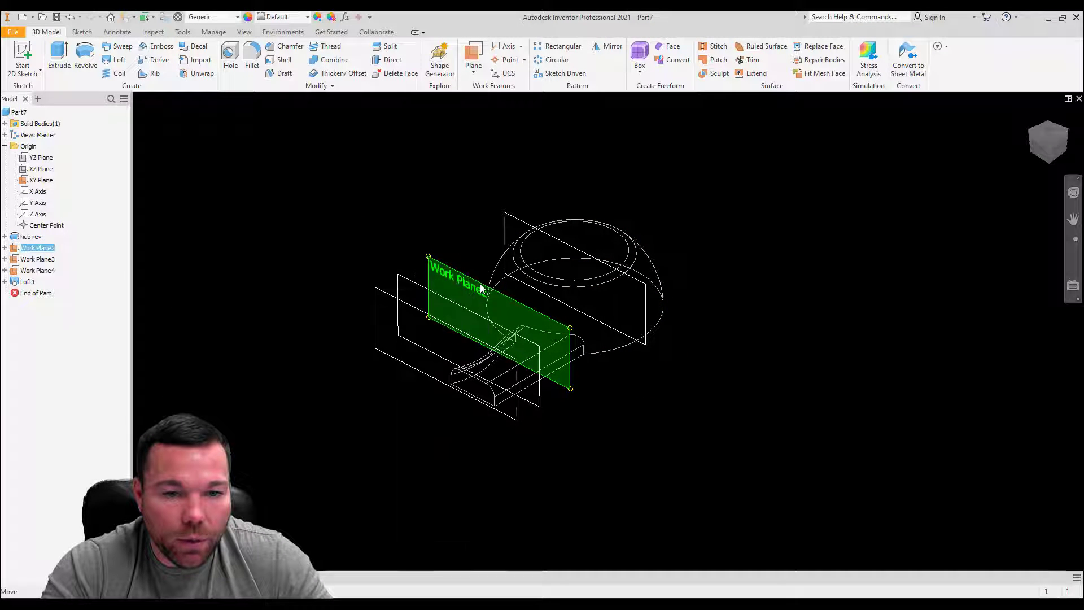
click(511, 231)
right_click(512, 232)
click(547, 242)
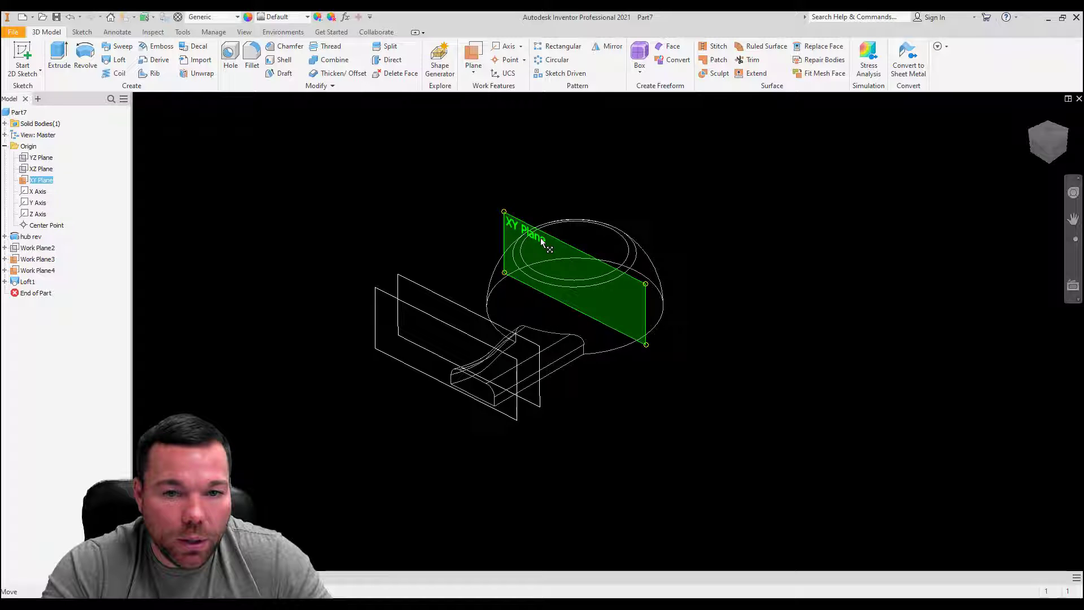
Step: Hide the two remaining offset work planes, Work Plane3 and Work Plane4
click(439, 295)
right_click(438, 295)
click(471, 310)
click(427, 314)
right_click(426, 314)
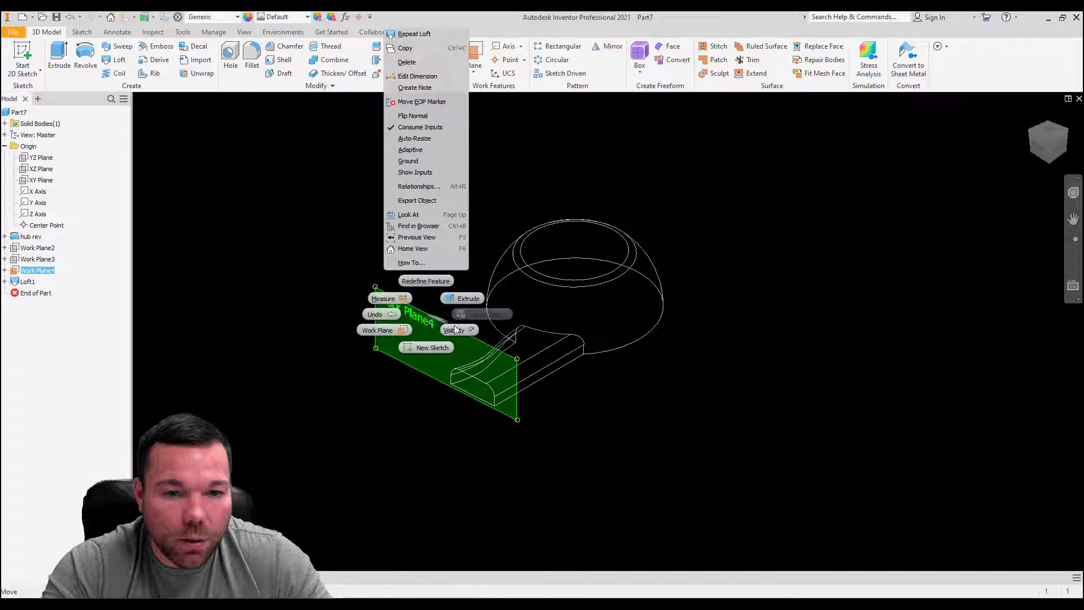
click(455, 329)
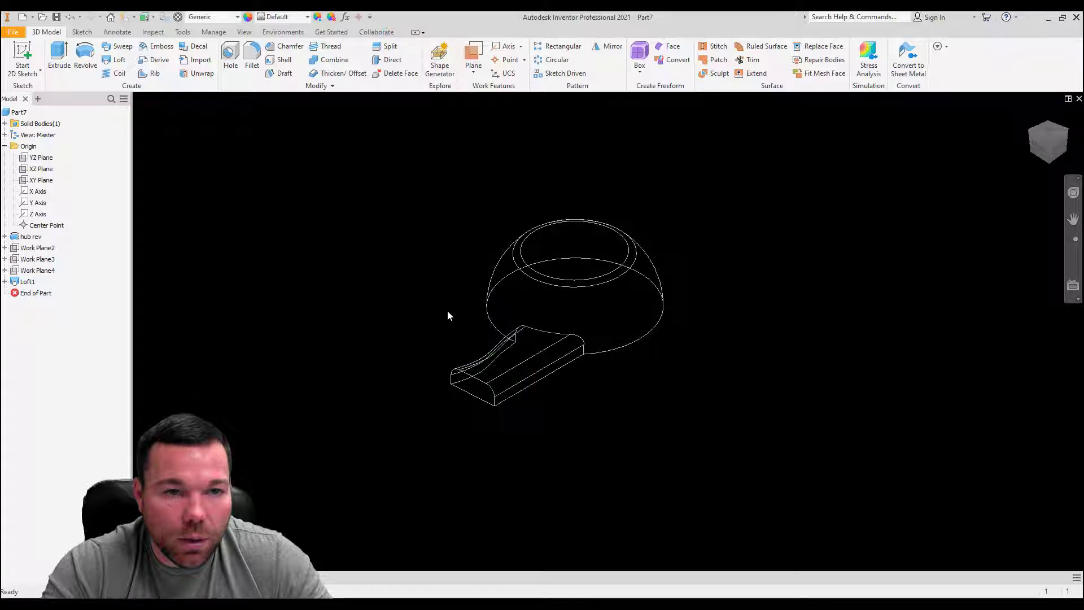
Step: Set the model's visual style to Shaded with Edges
click(243, 33)
click(205, 79)
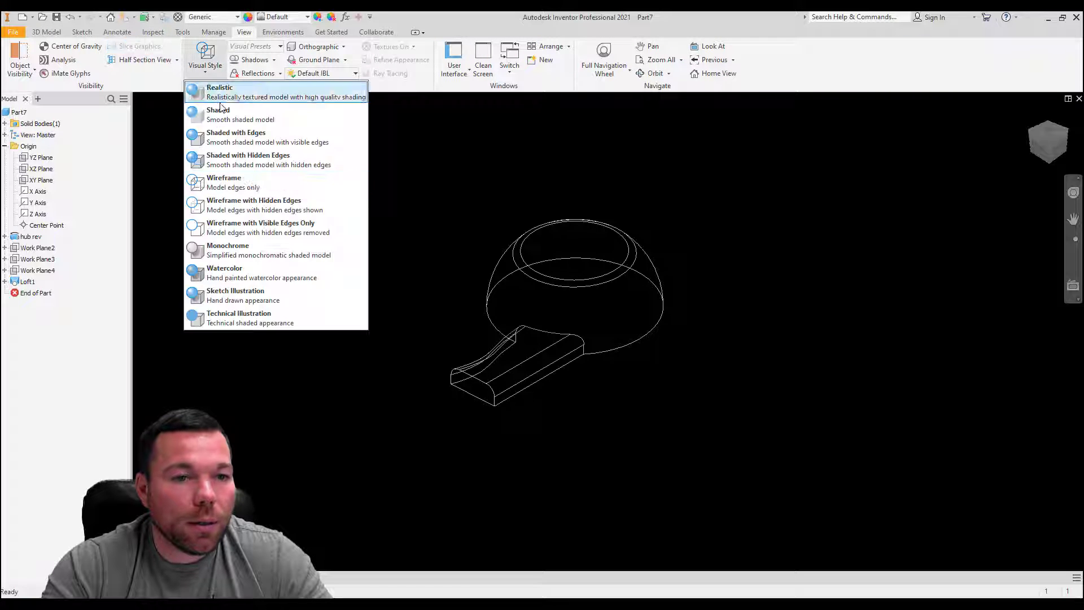
click(237, 138)
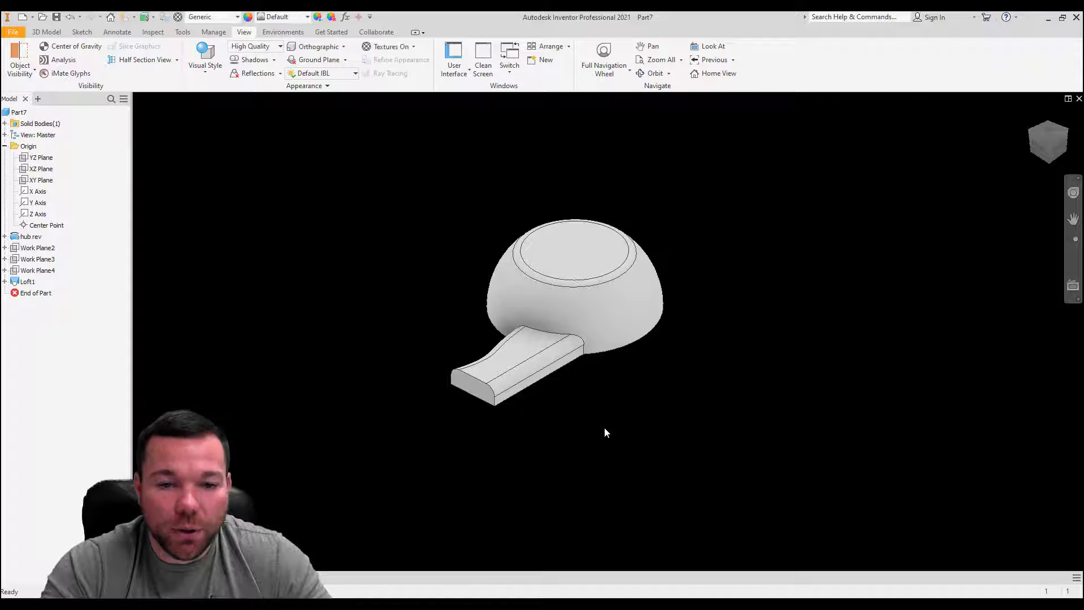
Step: Start a 2D sketch on the origin YZ plane and view it square-on from the opposite side
shift+middle_drag(557, 395, 526, 358)
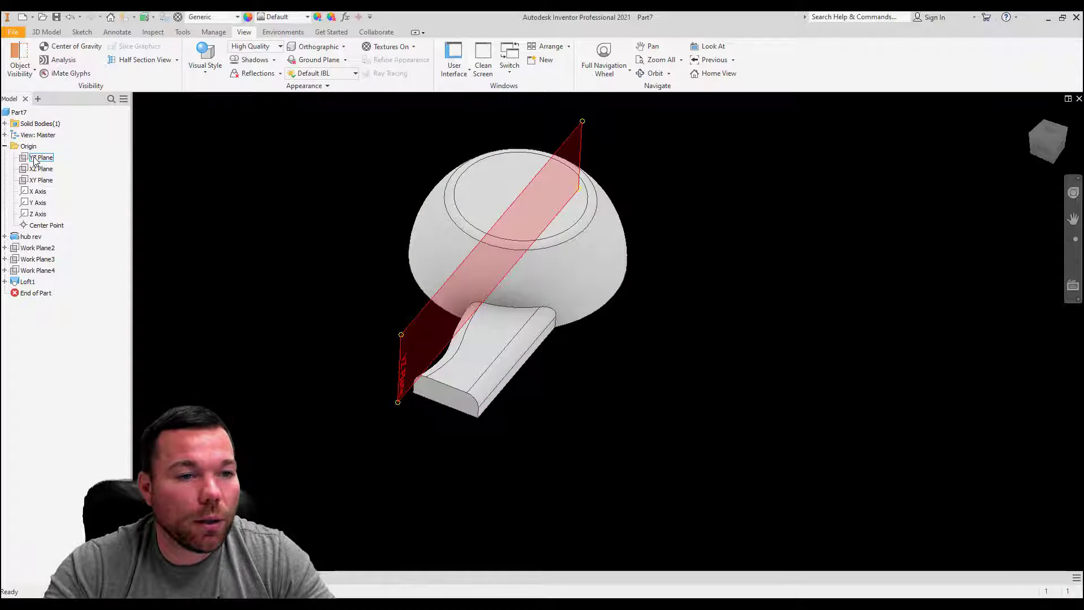
click(35, 158)
click(82, 32)
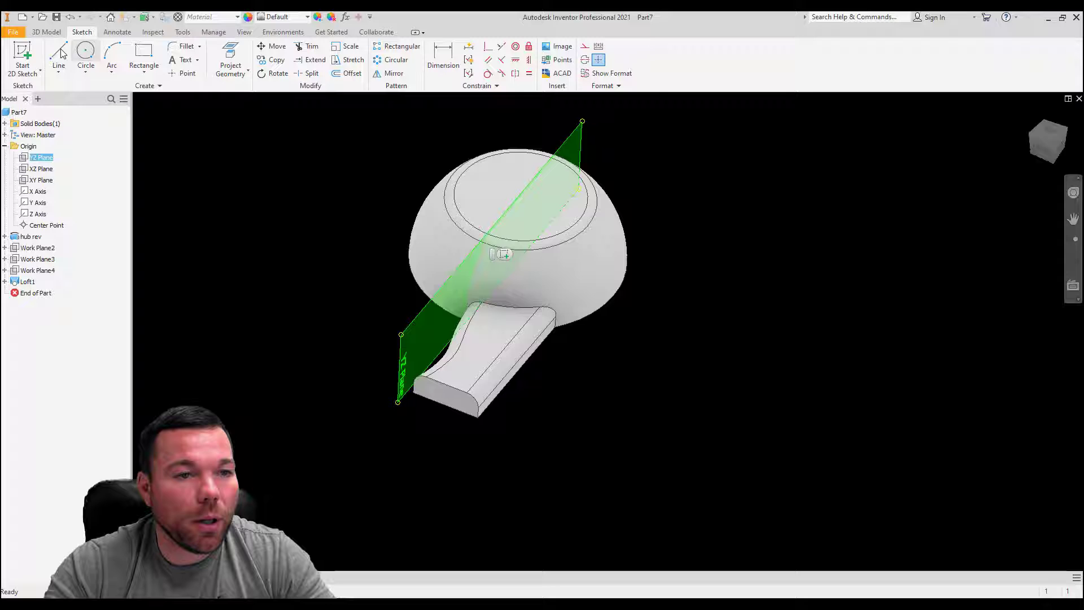
click(23, 54)
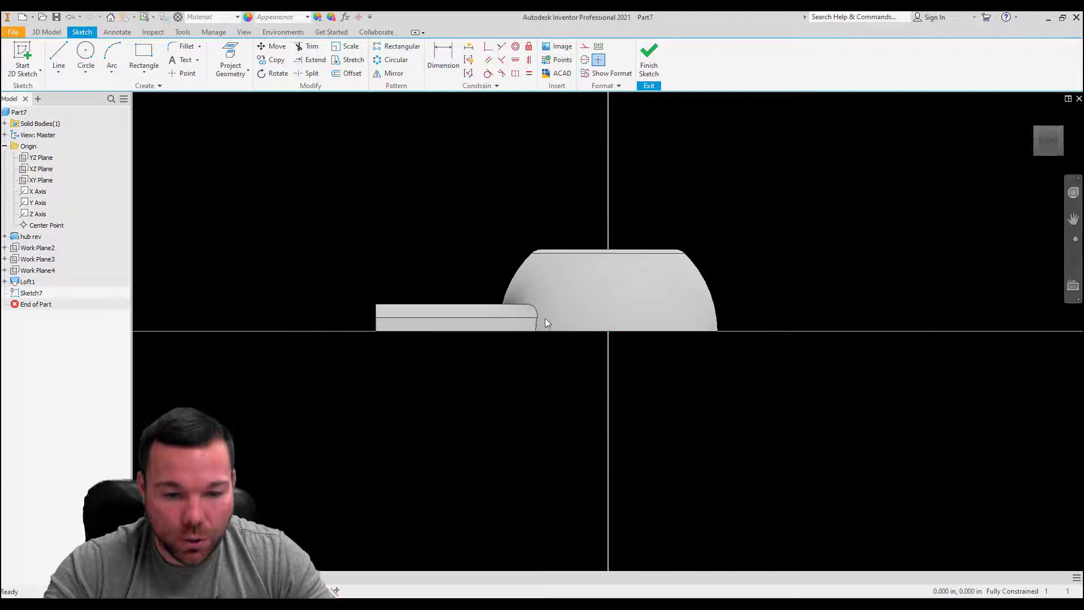
mouse_move(577, 341)
shift+middle_down()
mouse_move(624, 366)
mouse_move(584, 380)
mouse_move(638, 334)
mouse_move(799, 350)
shift+middle_up()
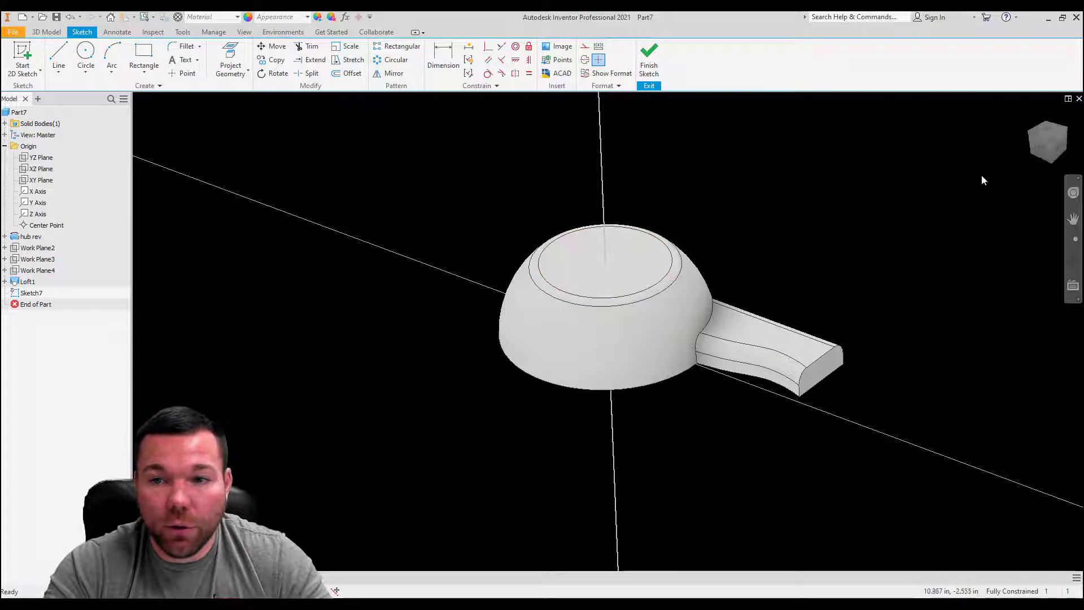
click(1033, 150)
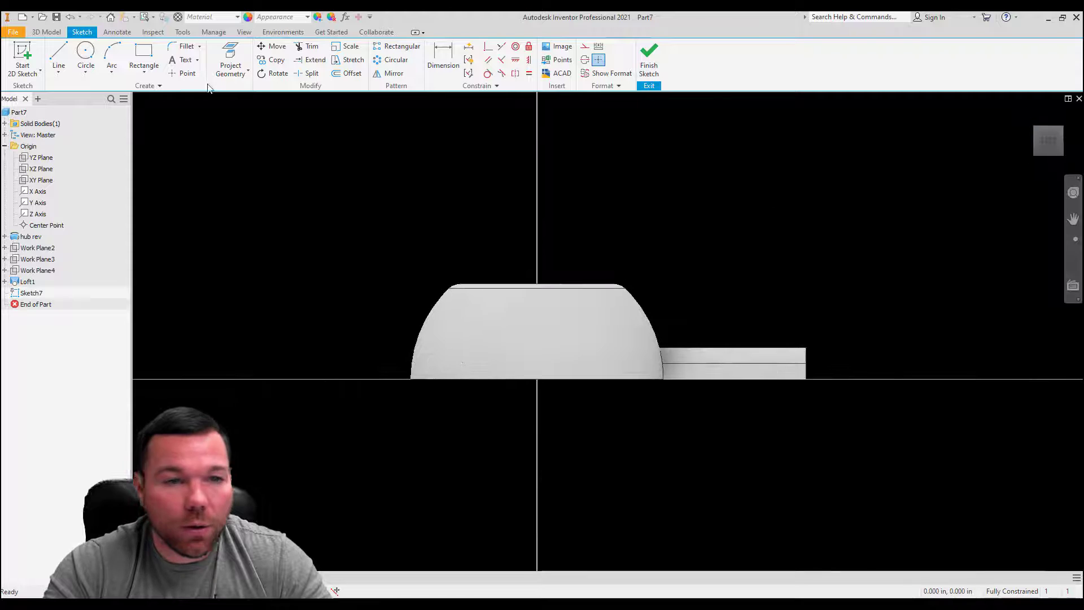
Step: Draw a 1.5 in diameter circle centred on the hub's base edge, between the hub's centre and the side away from the lofted arm
click(87, 55)
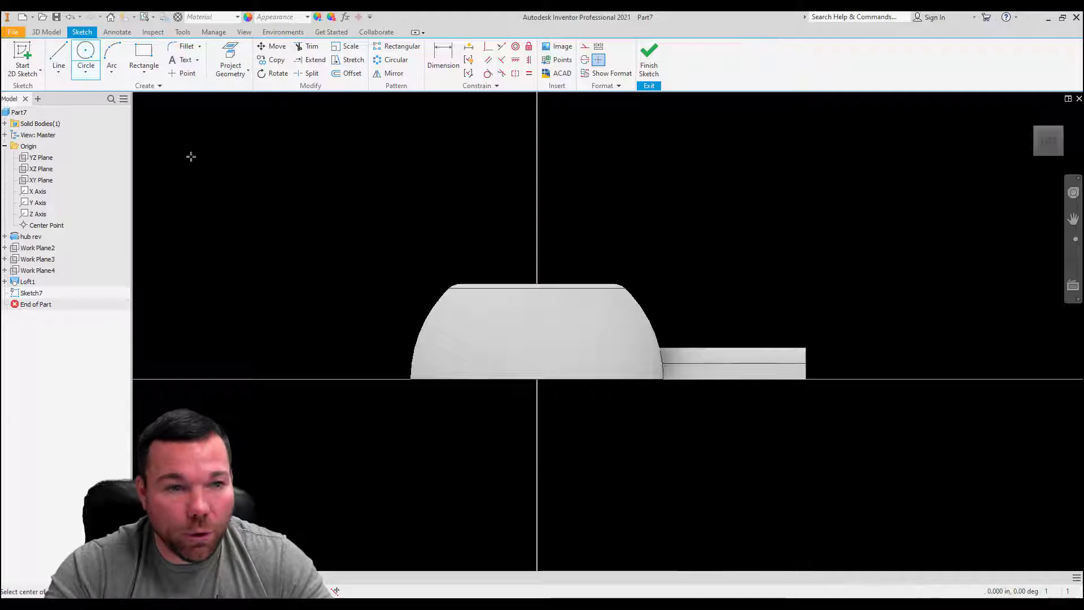
click(477, 379)
text(1.5)
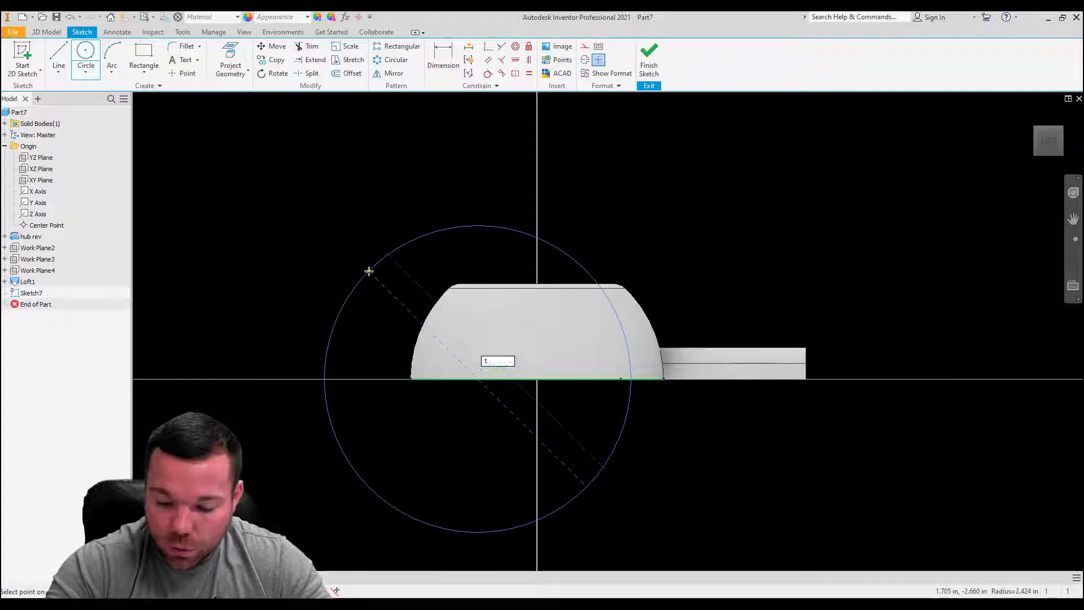
key(Return)
click(443, 56)
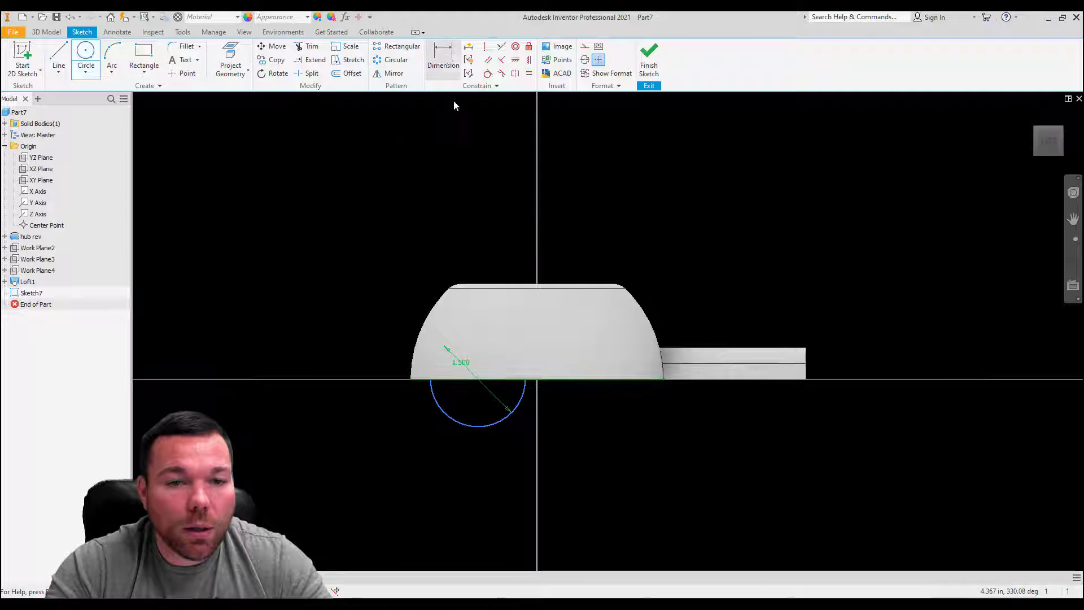
click(507, 419)
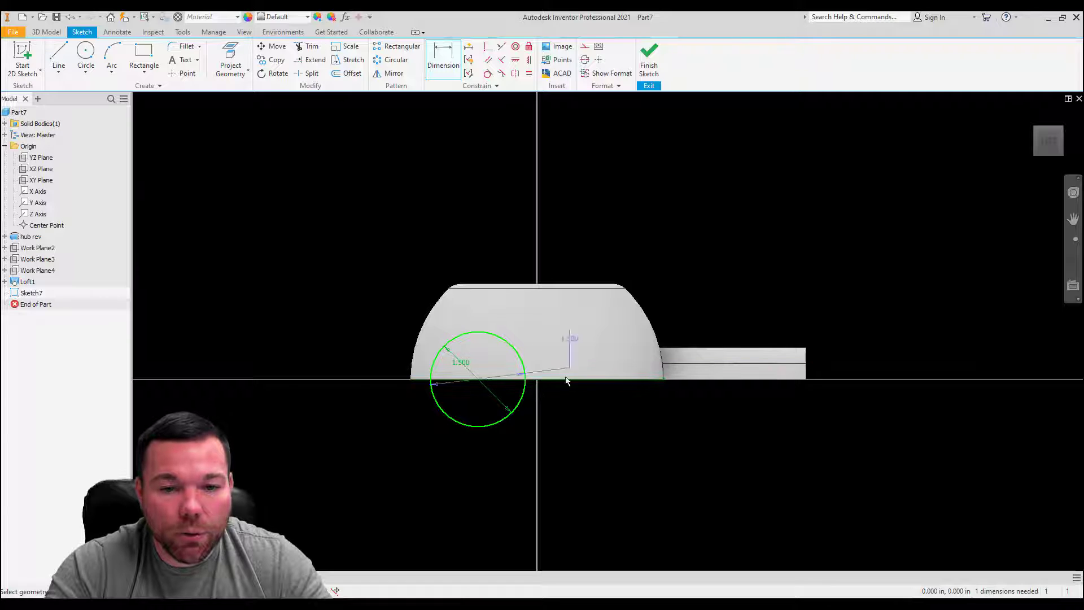
right_click(670, 254)
key(Escape)
key(Escape)
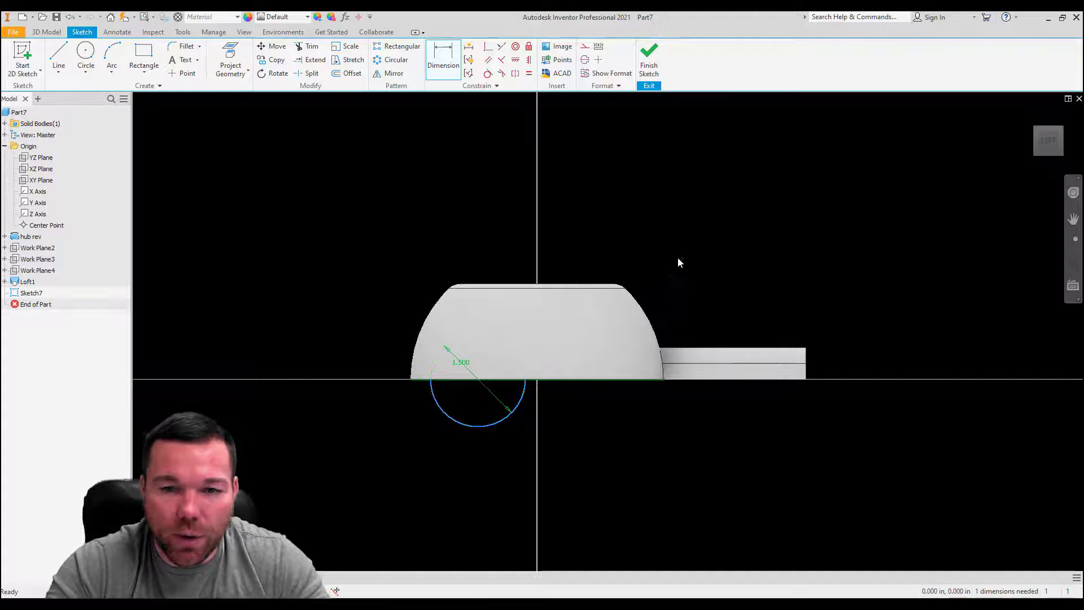
Step: Slice the graphics at the sketch plane and dimension the circle's centre 1.125 in horizontally from the hub's centre
right_click(679, 261)
click(660, 378)
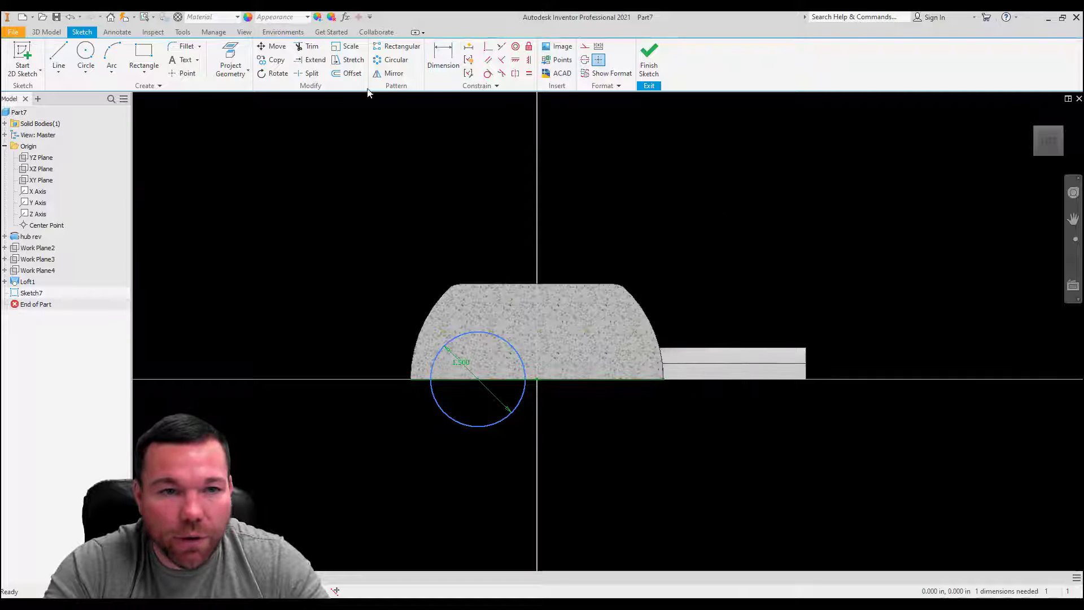
click(443, 56)
scroll(498, 401, up, 3)
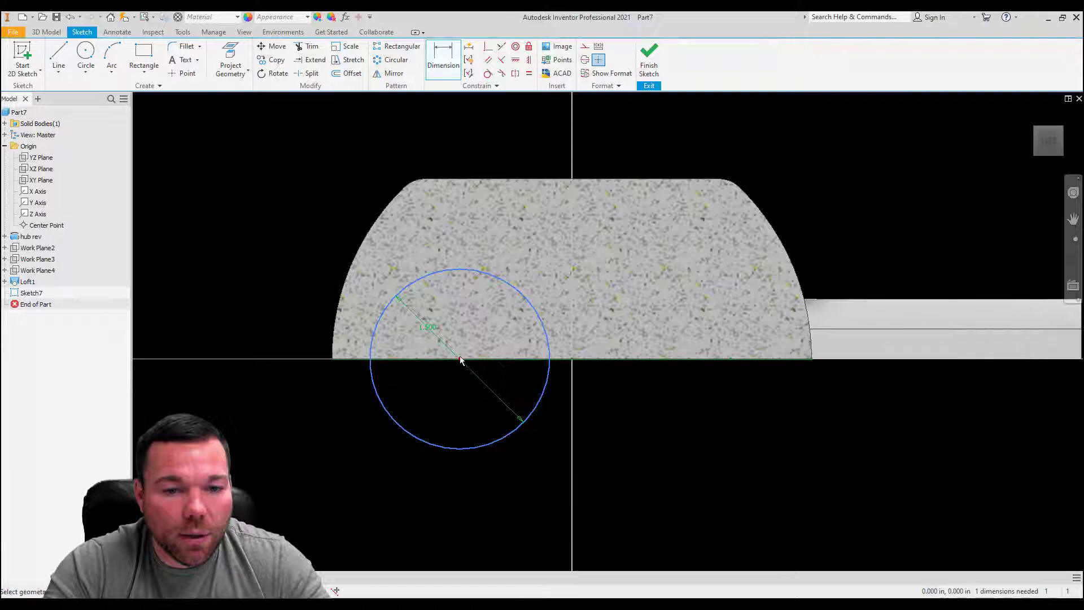
click(499, 278)
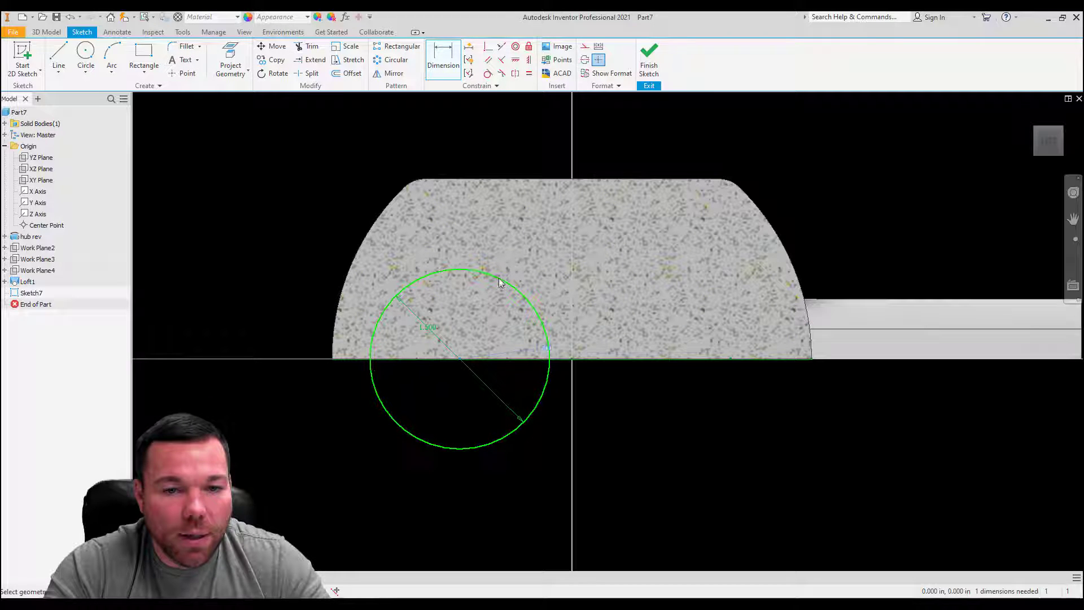
click(571, 359)
click(531, 482)
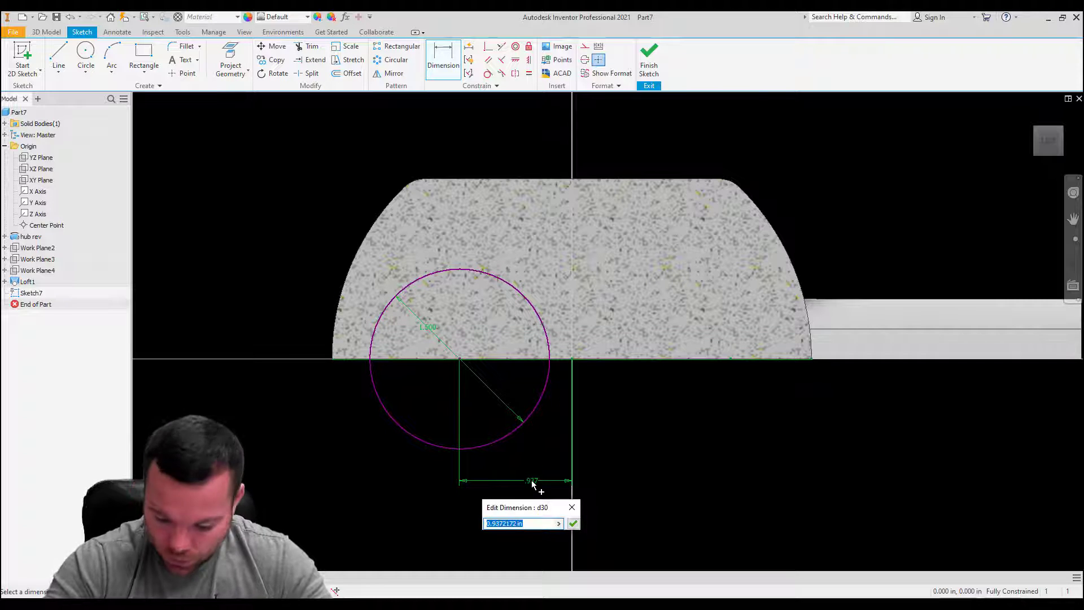
text(1.12)
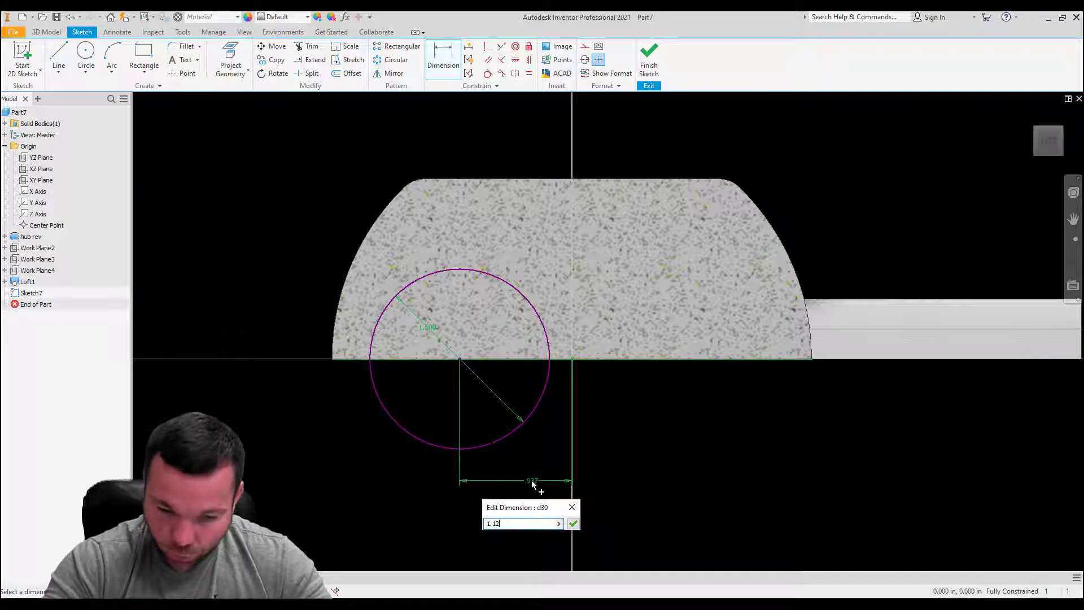
text(5)
key(Return)
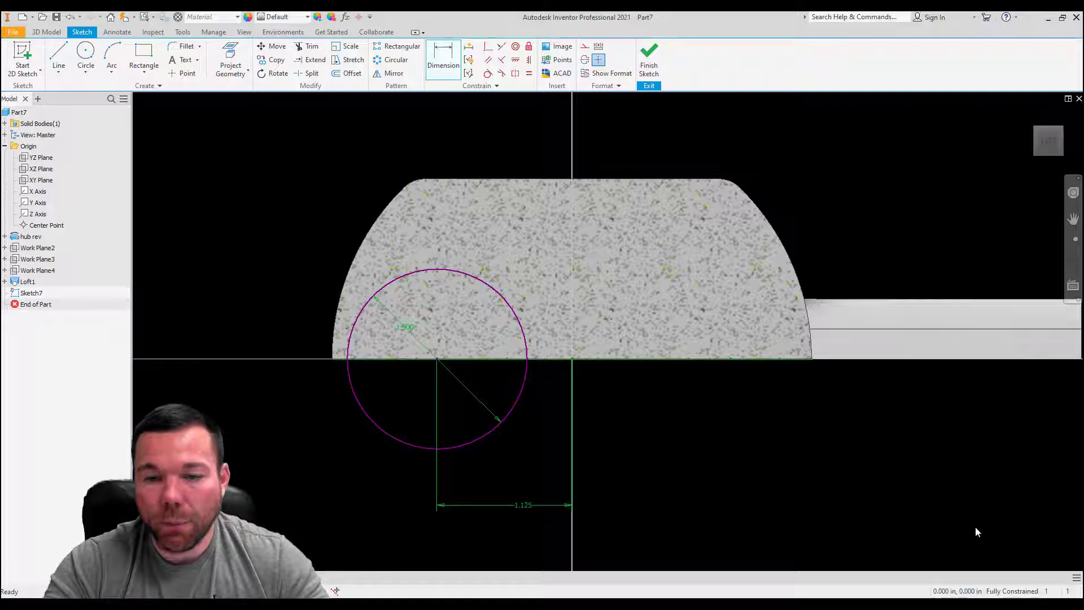
key(Escape)
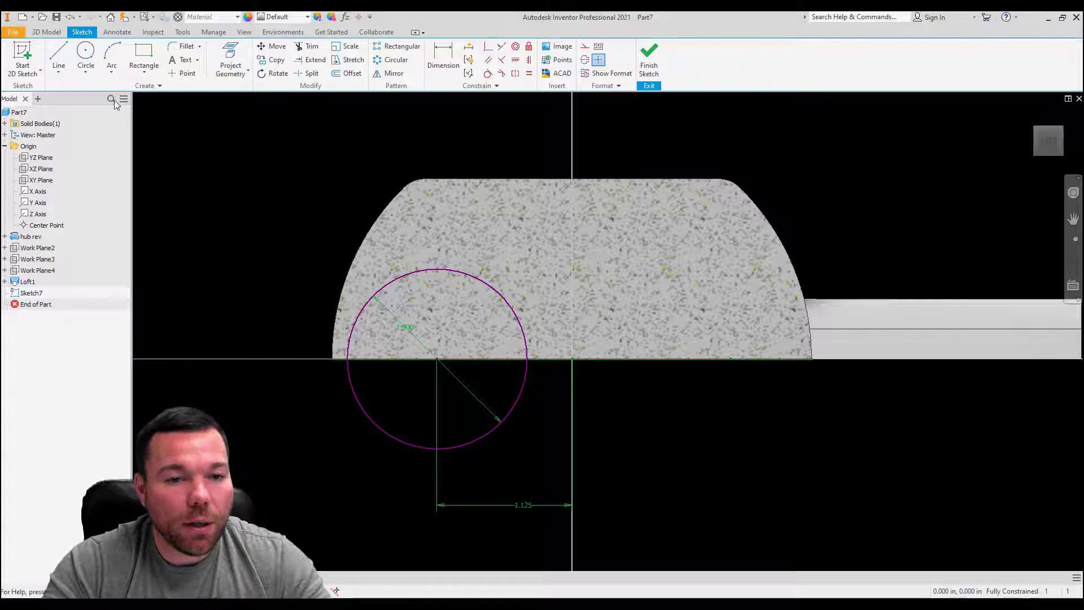
Step: Draw a line across the circle along the base edge, trim away the lower half, and finish the semicircle sketch
click(59, 53)
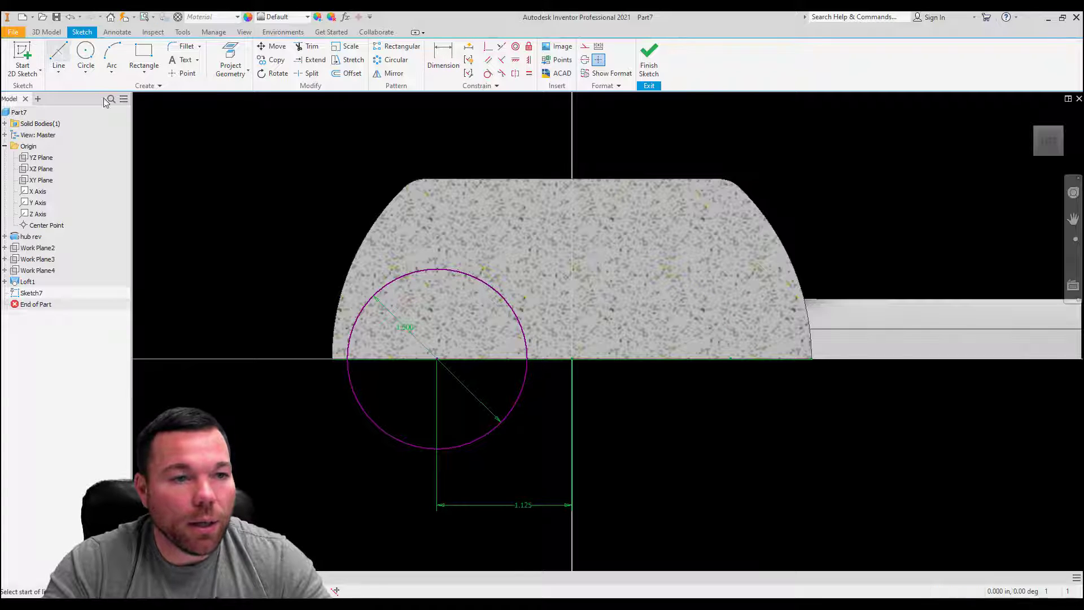
click(348, 360)
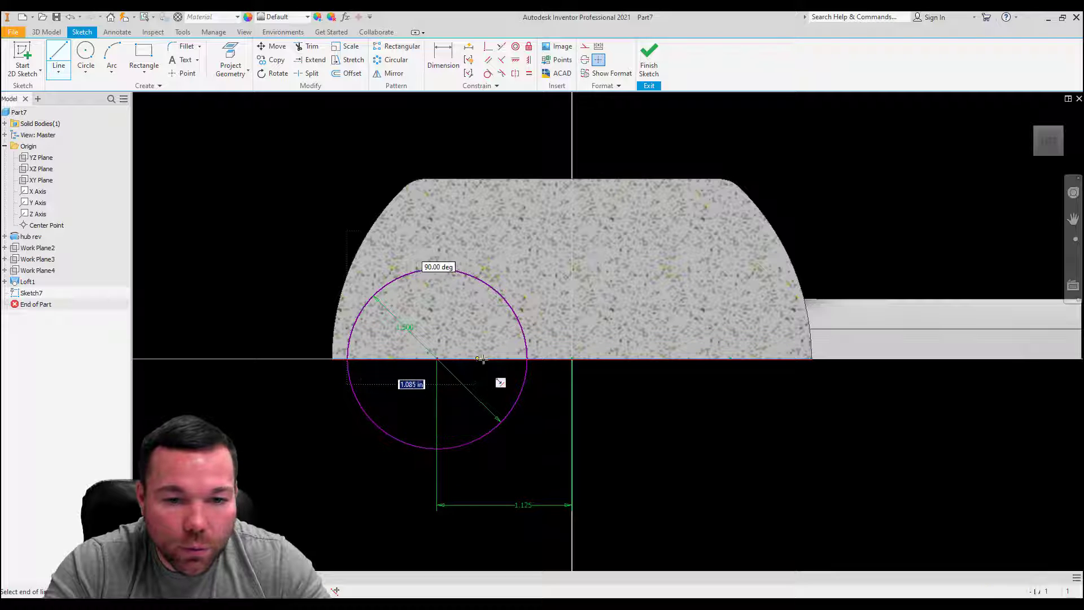
click(526, 360)
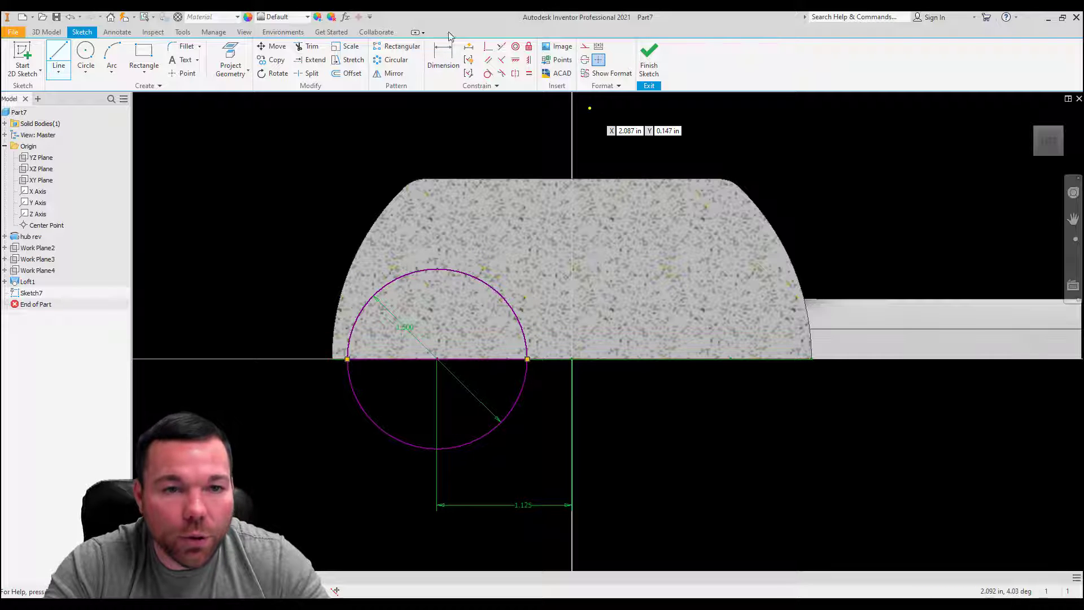
click(313, 48)
click(520, 406)
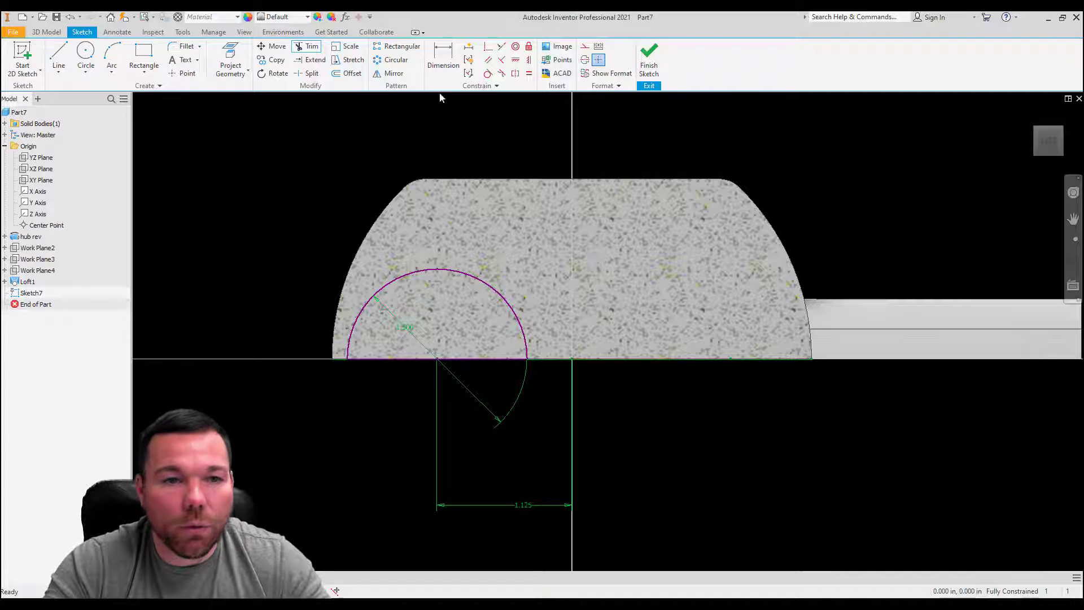
key(Escape)
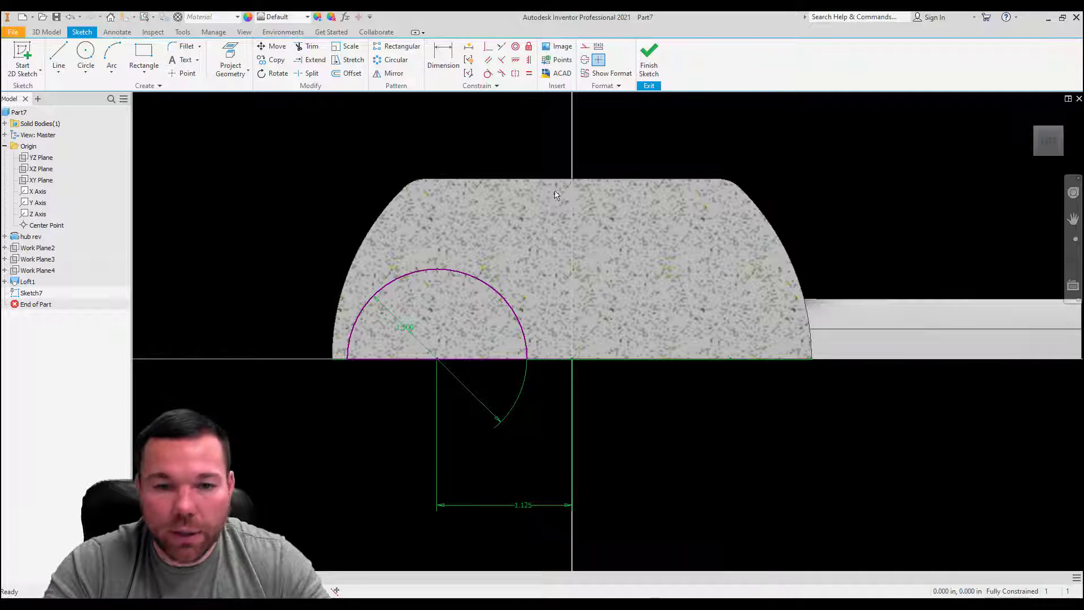
click(650, 67)
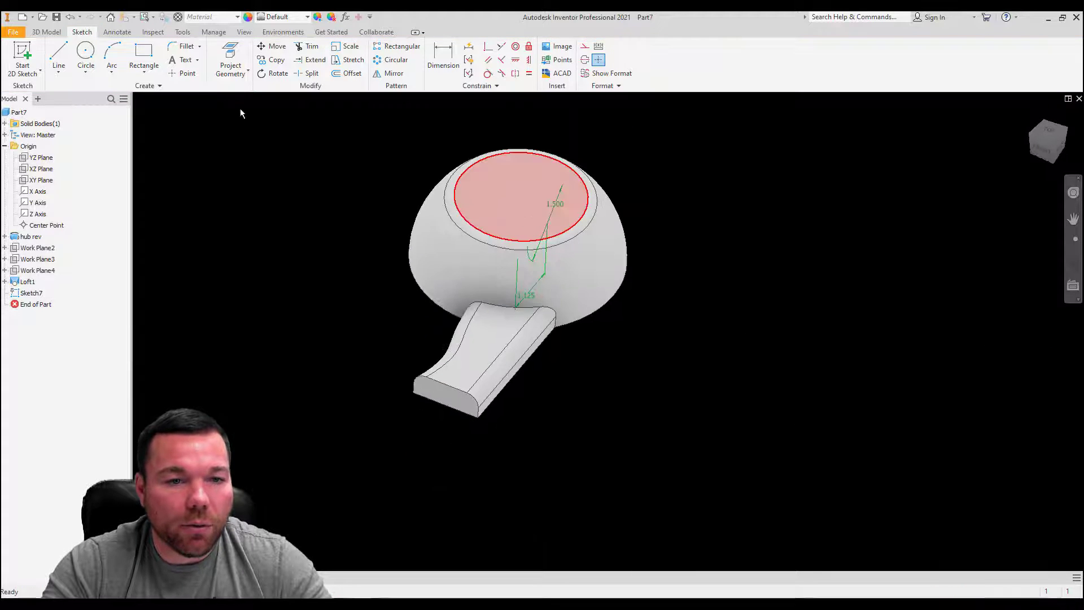
Step: Extrude the semicircular profile in the flipped direction, joined to the hub as a second arm
click(56, 32)
click(59, 54)
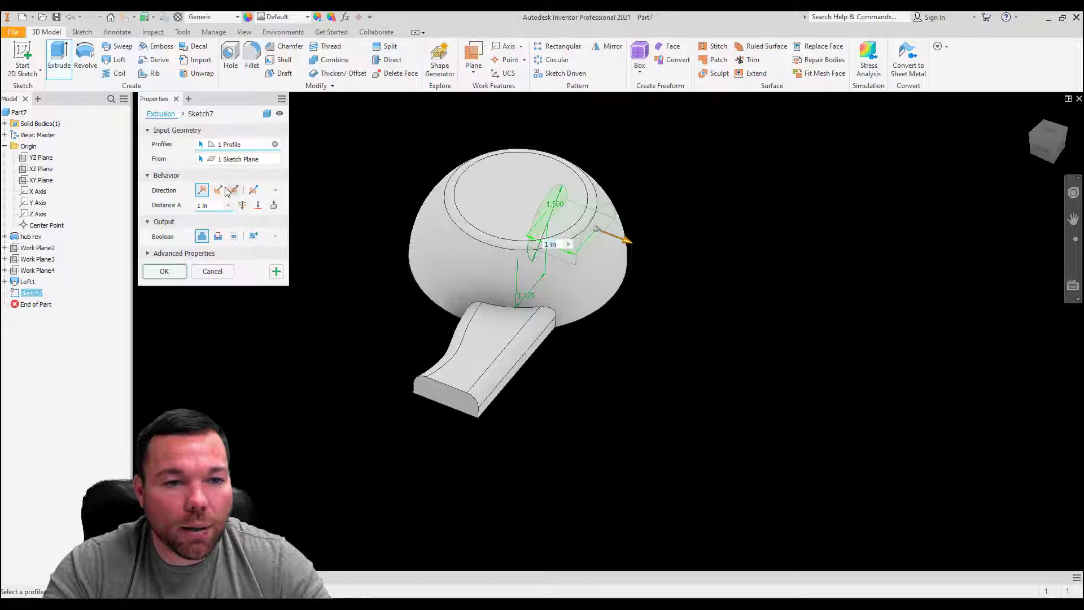
click(218, 190)
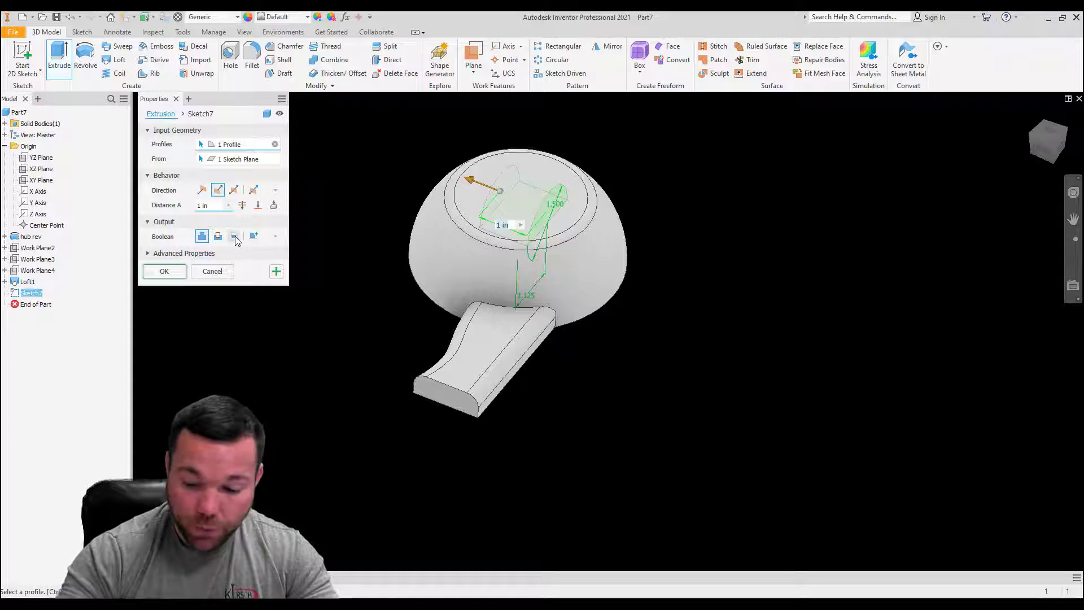
key(Return)
scroll(477, 329, down, 3)
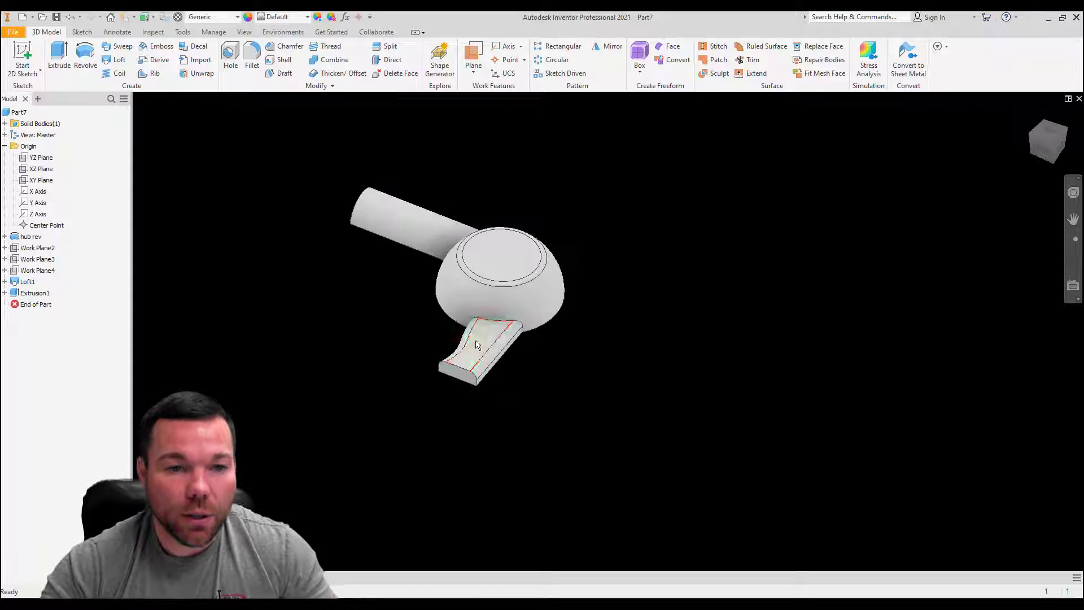
Step: Fillet the edges where both arms meet the hub and the edges of the lofted arm's end face with a 0.15 in radius
shift+middle_drag(477, 329, 508, 362)
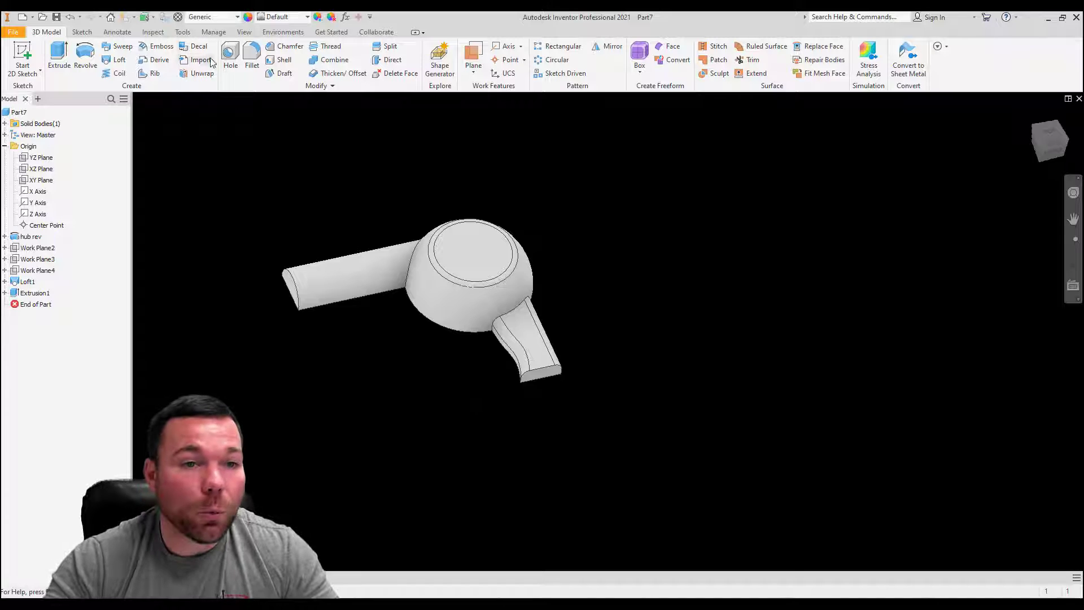
click(252, 56)
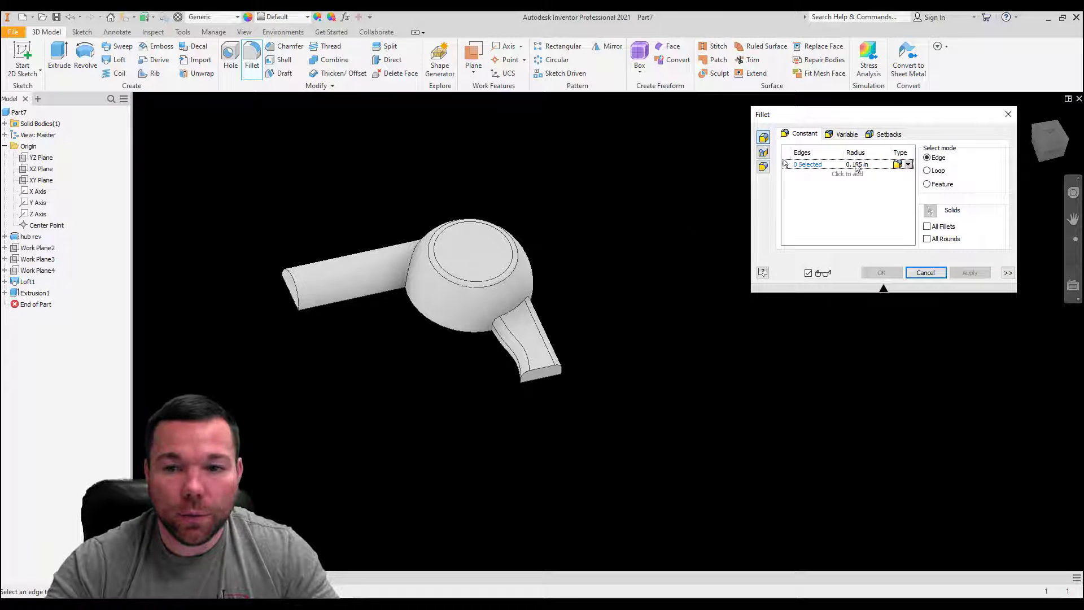
click(857, 165)
key(BackSpace)
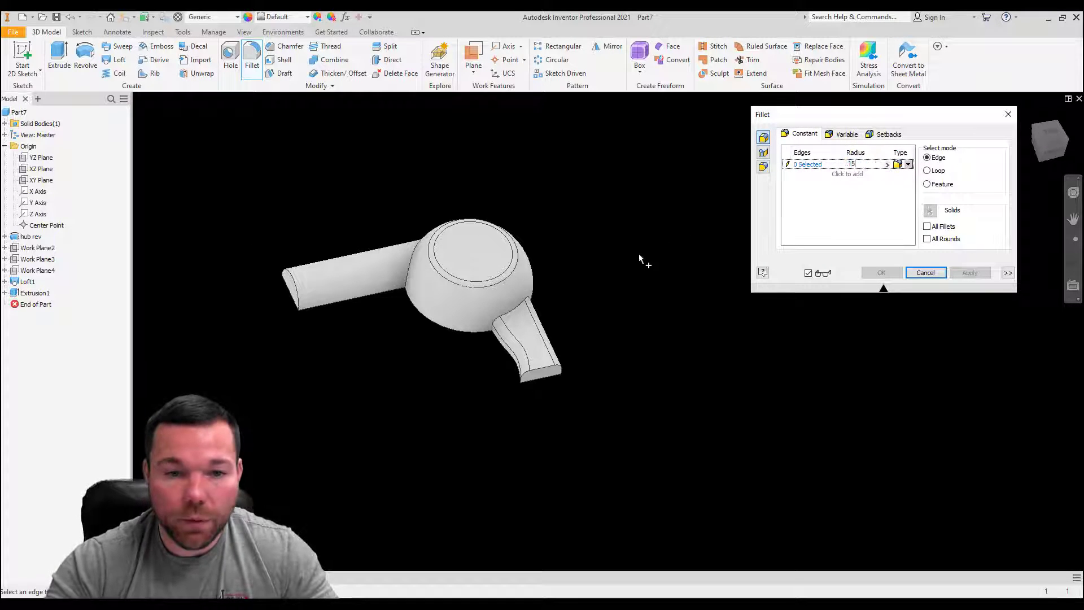
click(509, 310)
click(539, 370)
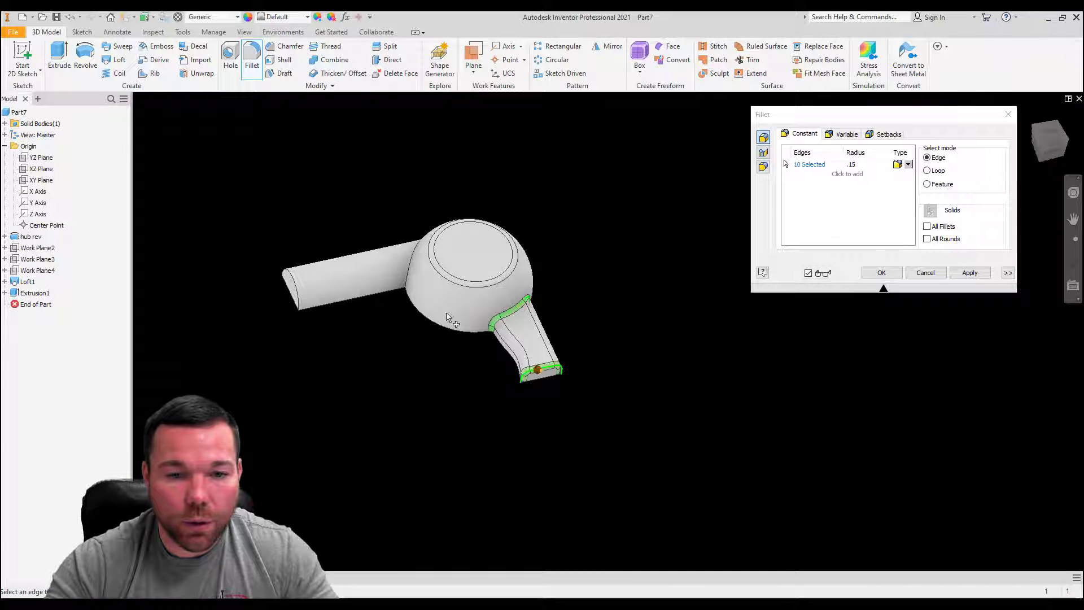
click(411, 275)
click(986, 276)
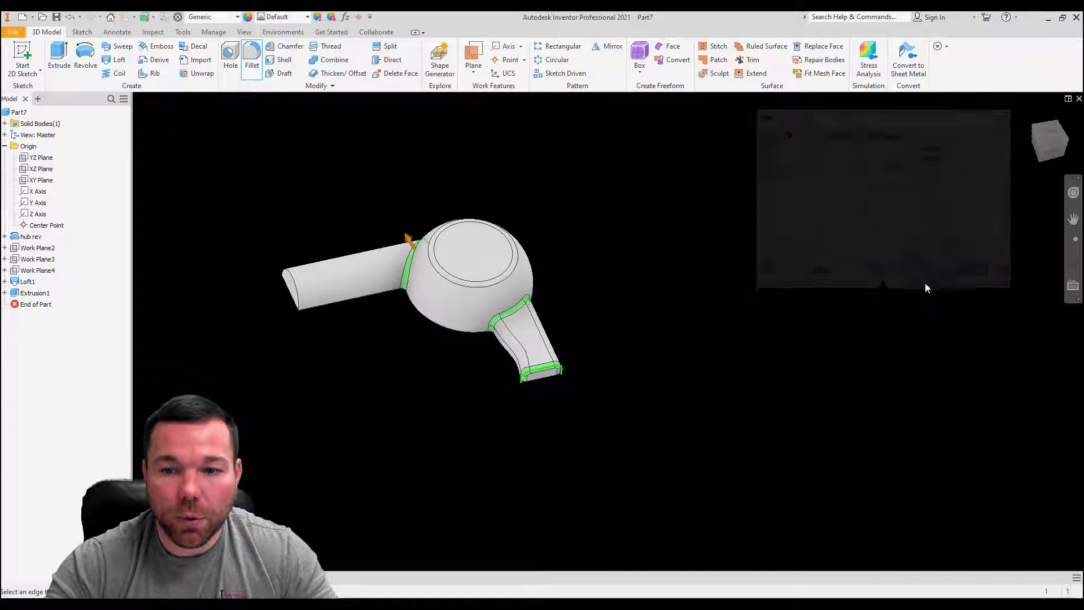
key(Escape)
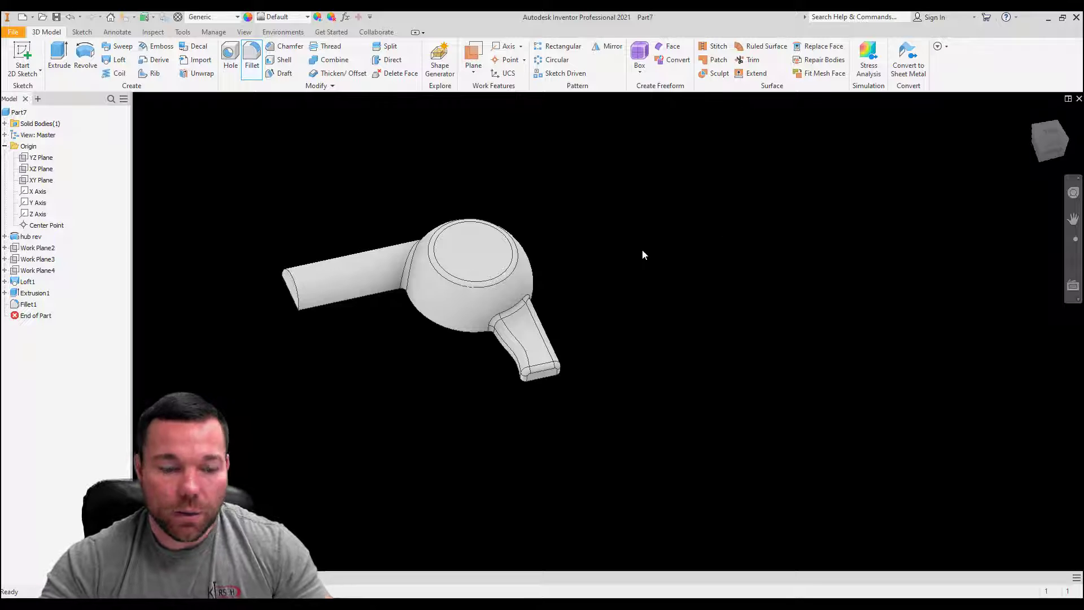
Step: Shell the part to a 0.15 in wall thickness, removing the flat base face and the end face of the semicircular arm
scroll(391, 281, down, 3)
scroll(652, 306, up, 3)
shift+middle_drag(530, 329, 499, 288)
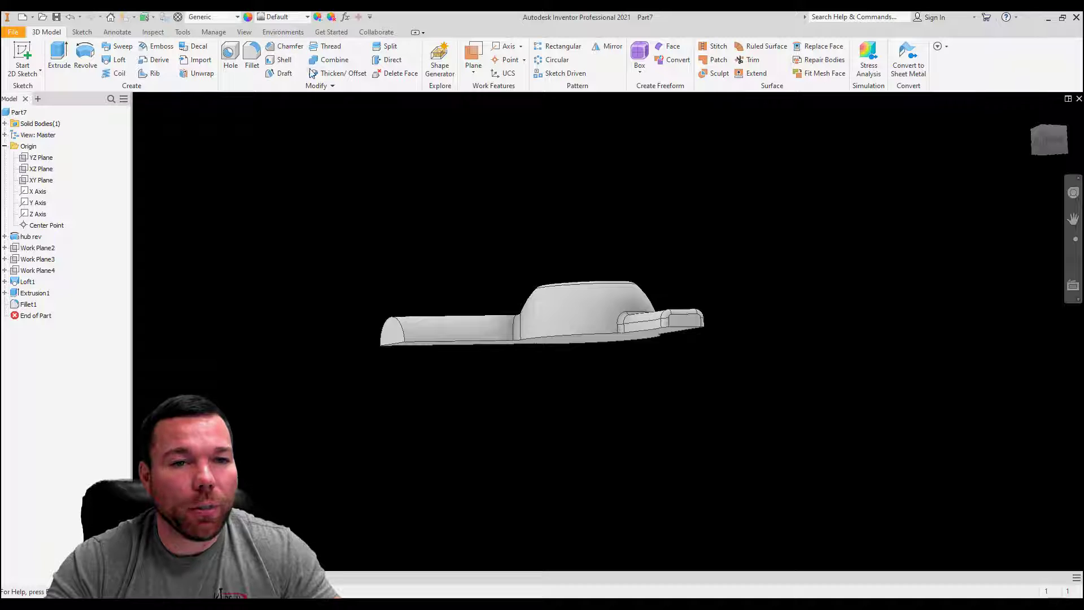
click(281, 59)
shift+middle_drag(568, 321, 571, 245)
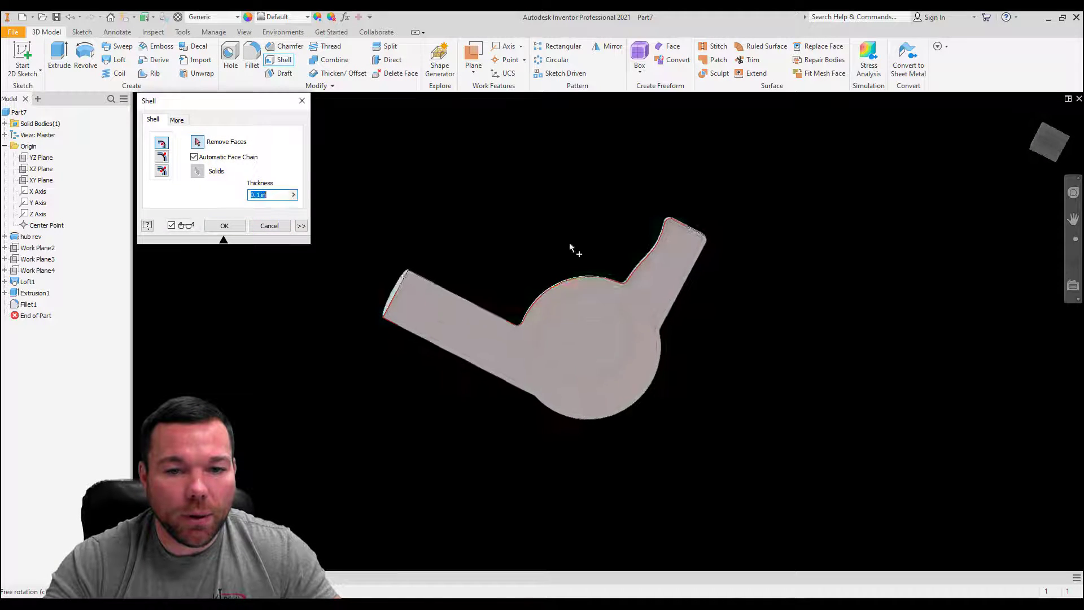
click(583, 330)
shift+middle_drag(584, 330, 623, 334)
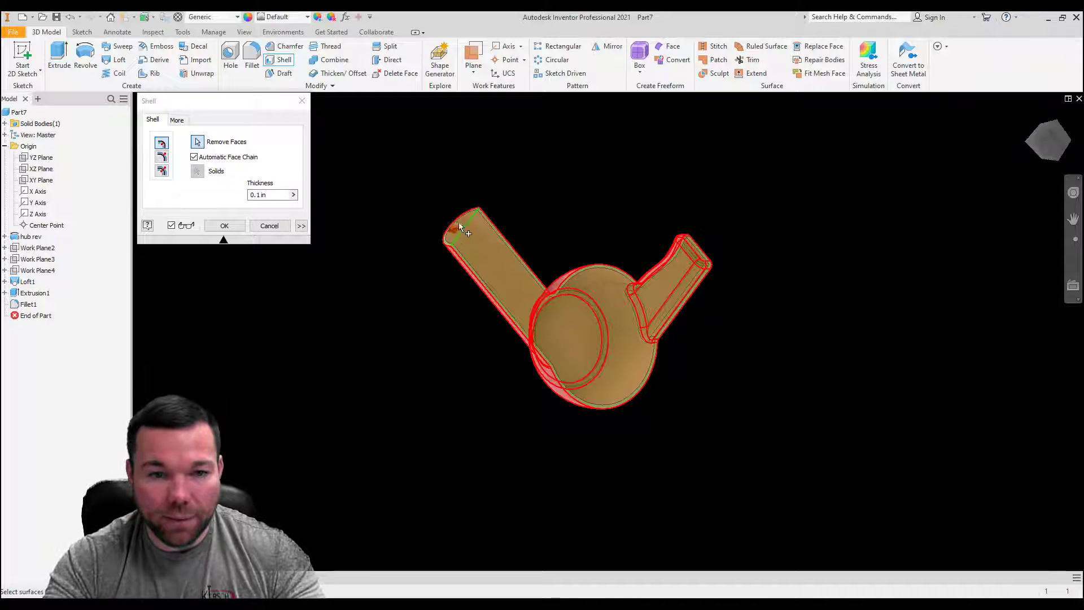
click(477, 232)
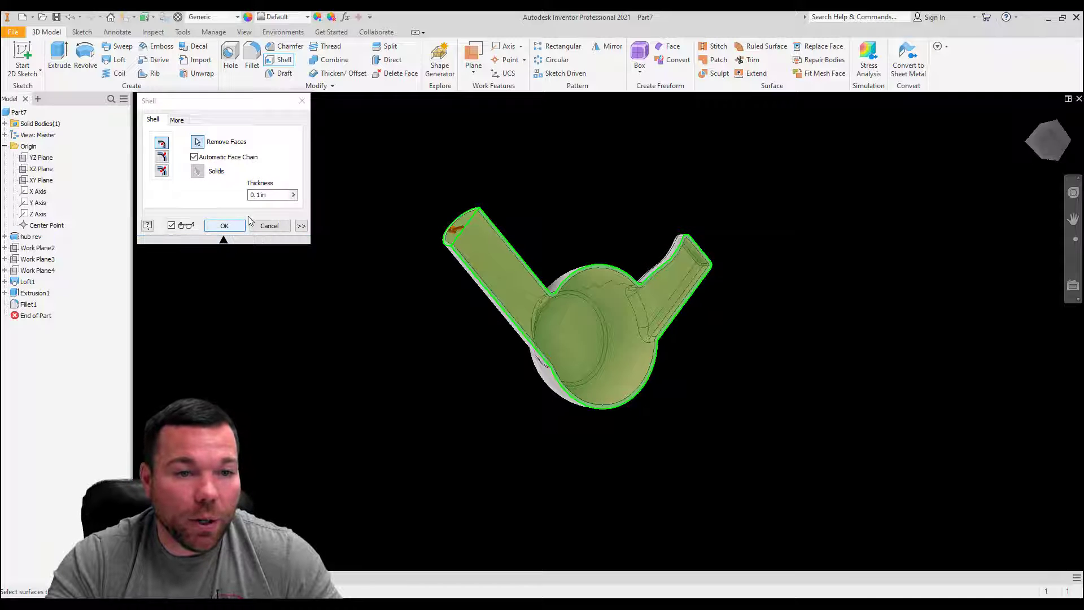
text(.15)
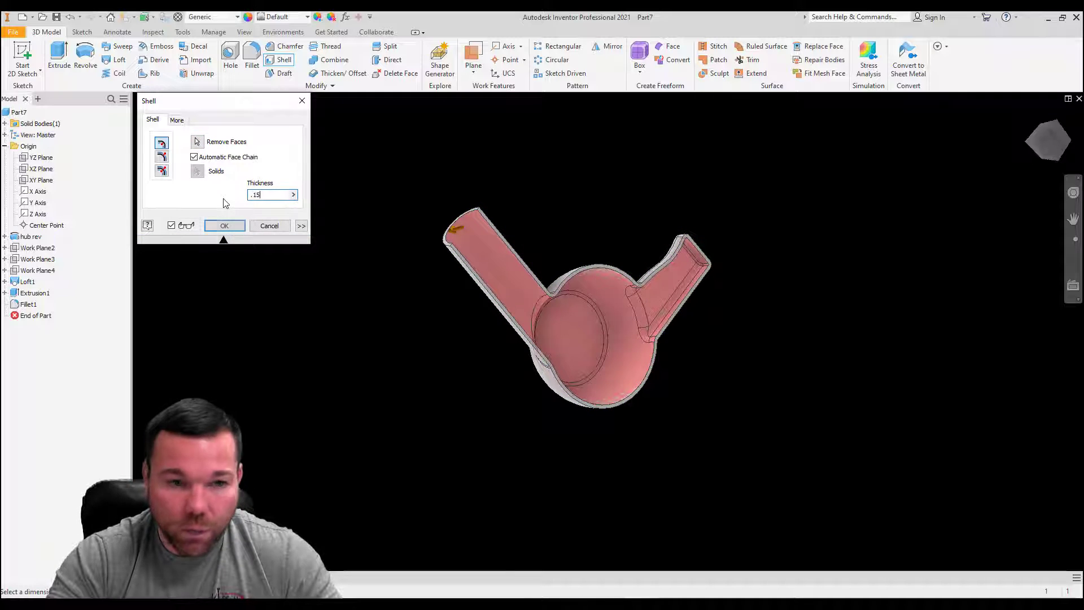
click(225, 226)
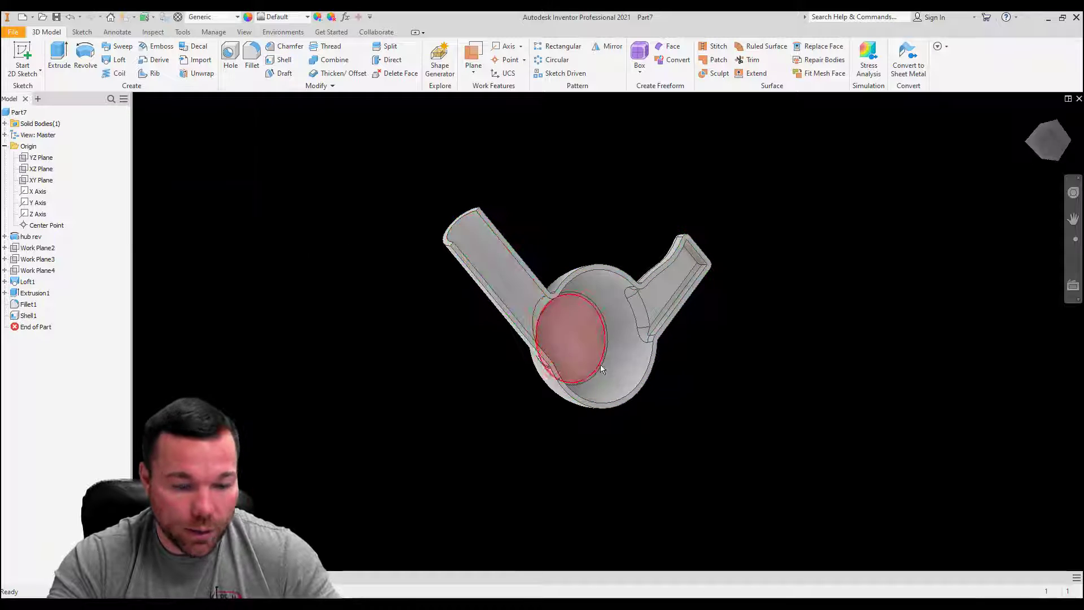
Step: Create a new sketch on the flat circular top face of the hub
shift+middle_drag(671, 386, 463, 325)
scroll(503, 330, down, 3)
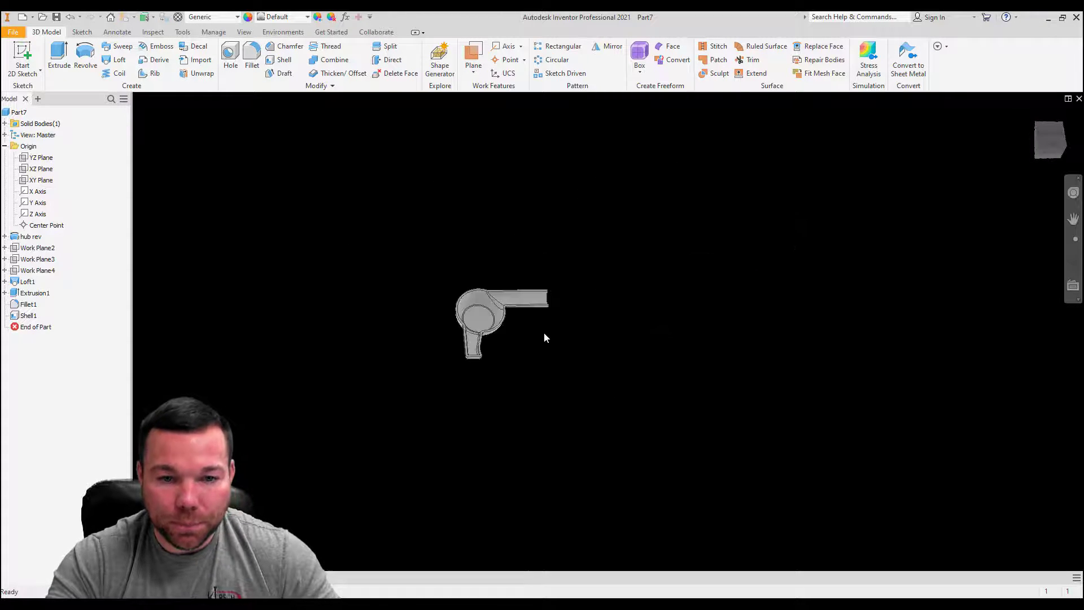
scroll(520, 299, up, 5)
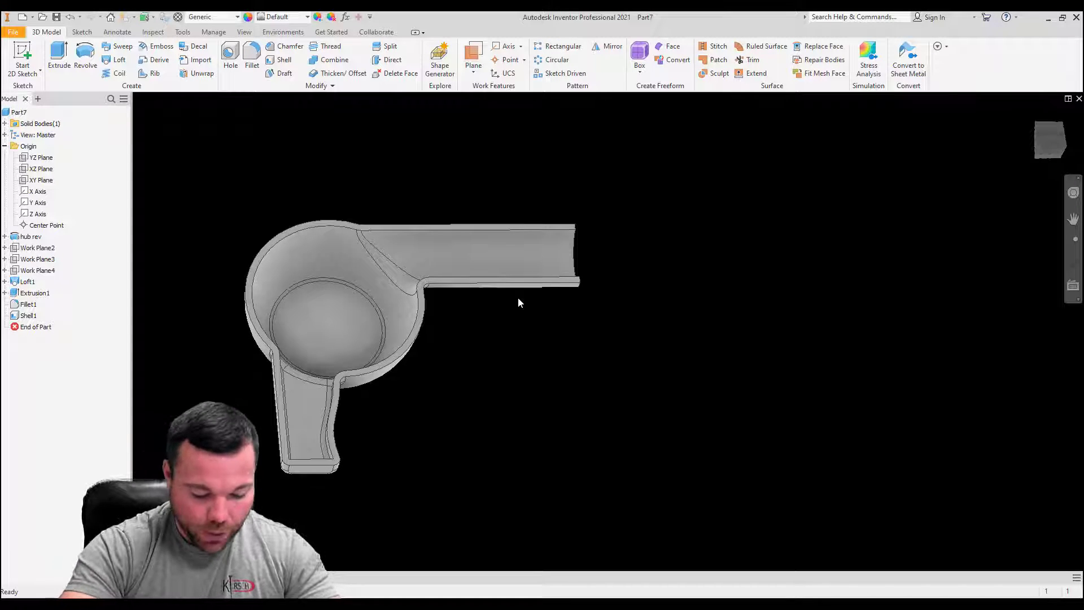
shift+middle_drag(668, 451, 406, 339)
click(326, 295)
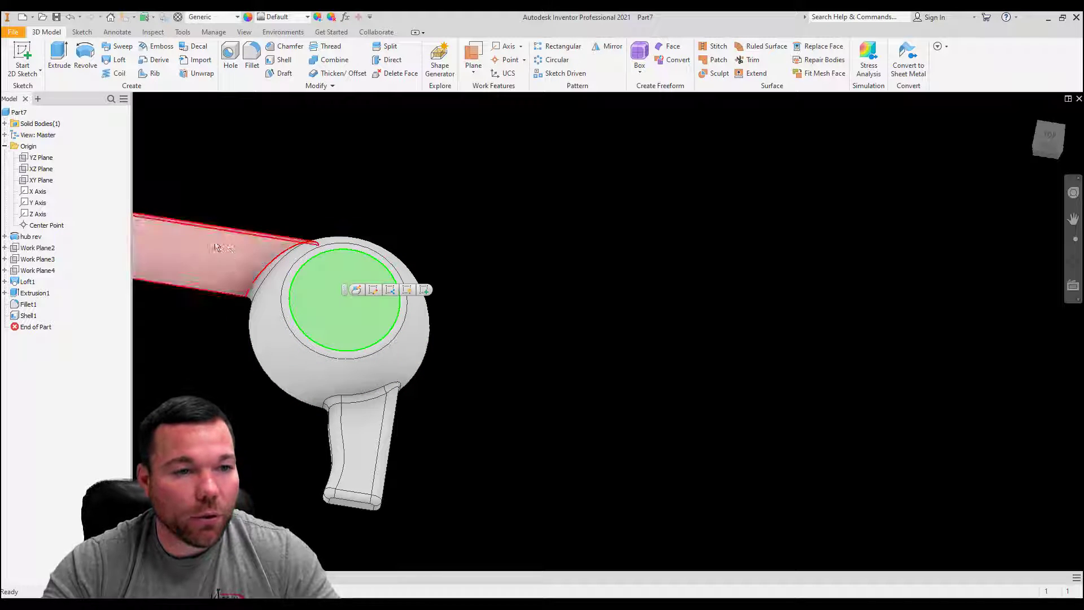
click(356, 290)
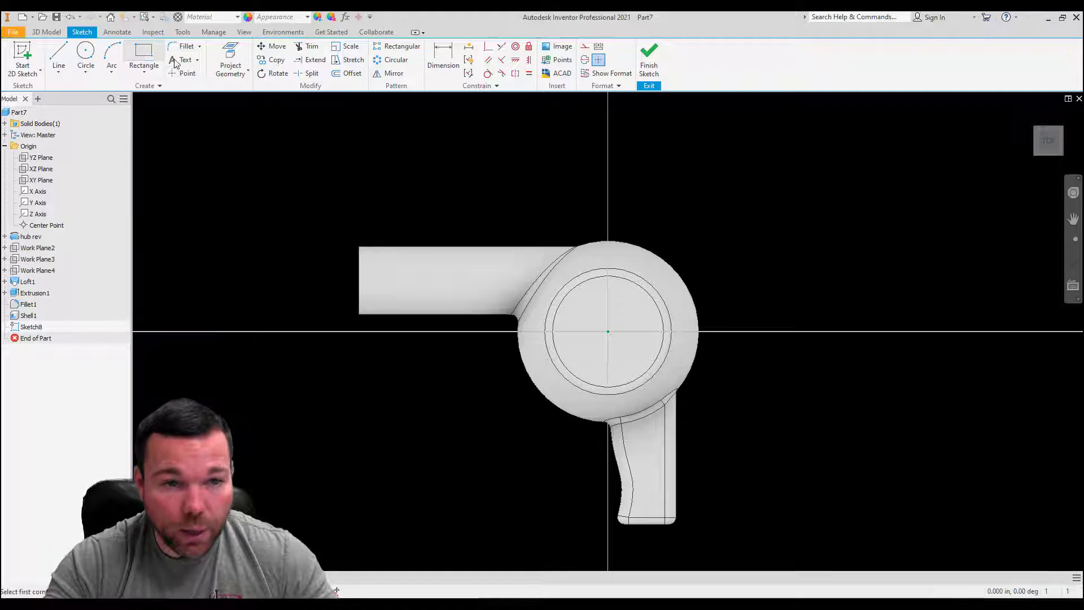
Step: Draw a two-point rectangle 0.5 in wide and 0.125 in high above and to the right of the hub's centre
click(144, 57)
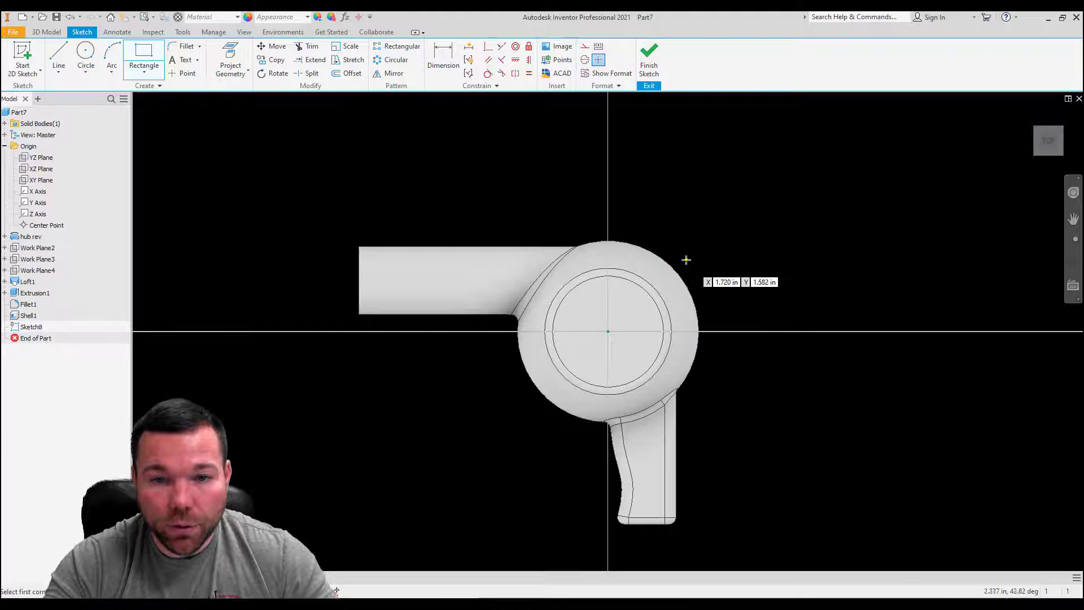
click(686, 261)
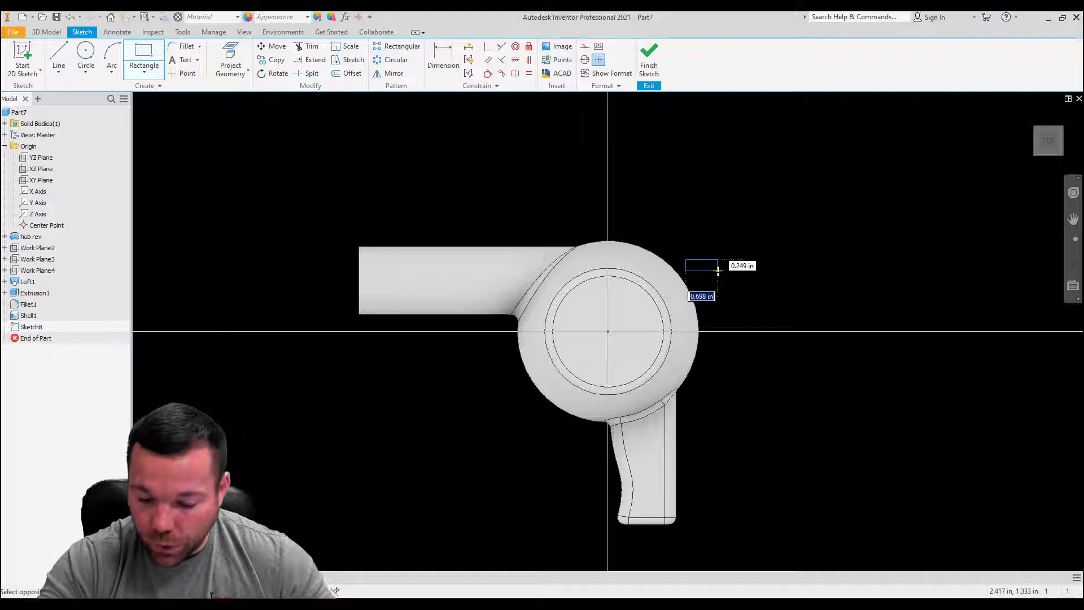
text(.5)
key(Tab)
text(.1)
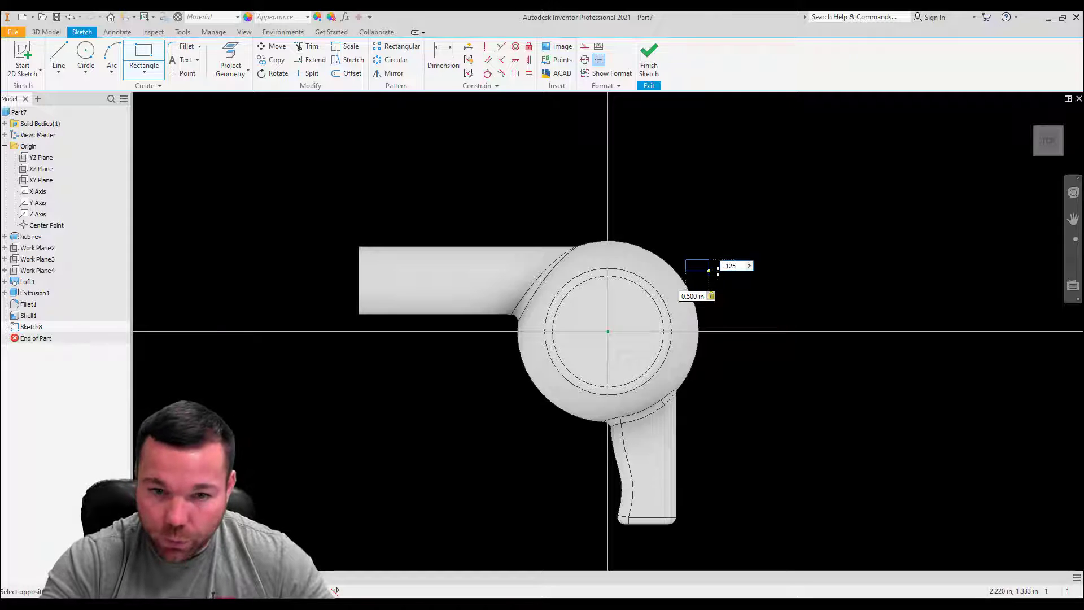
key(Return)
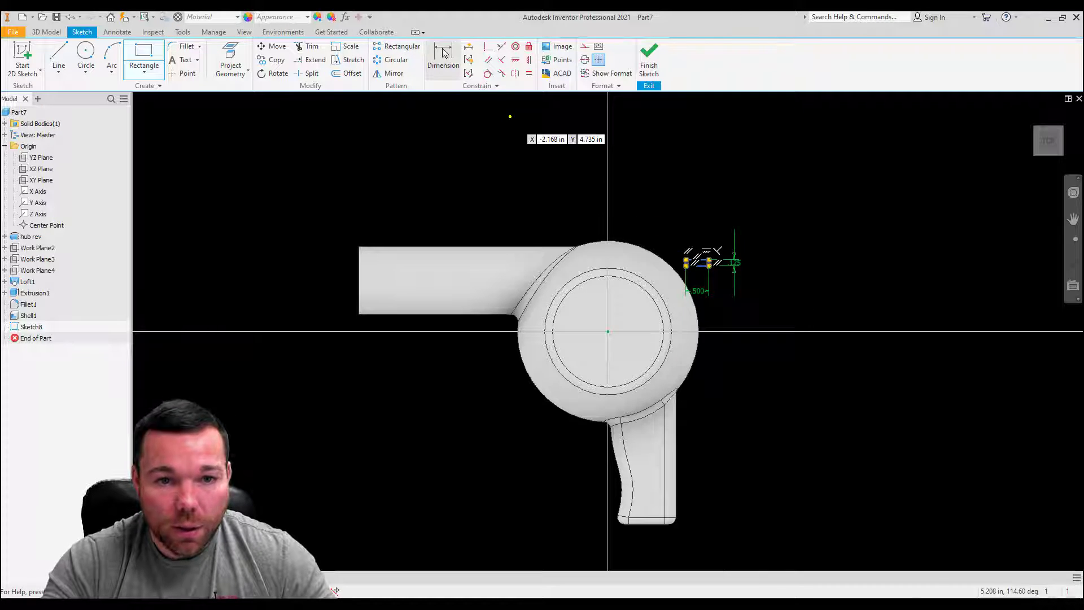
Step: Dimension the rectangle's right edge 1.45 in horizontally from the hub's centre
click(443, 53)
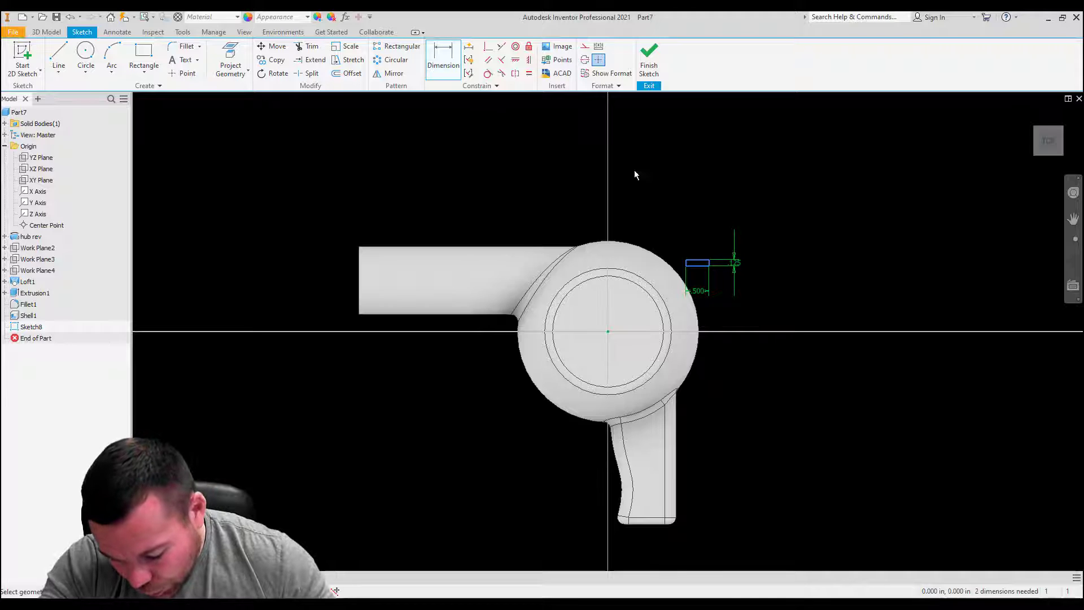
click(711, 263)
click(664, 222)
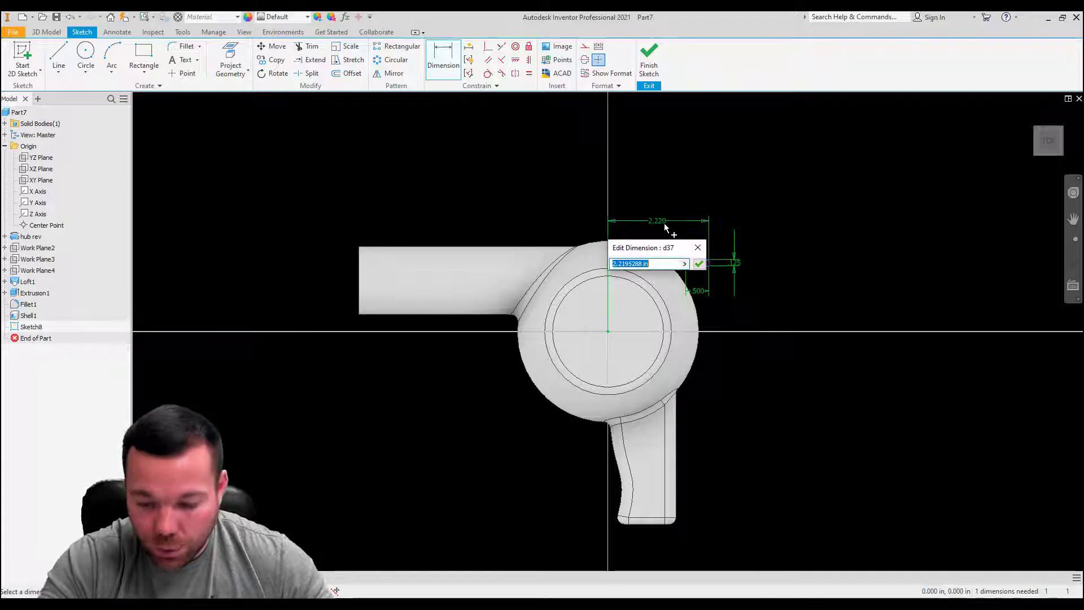
text(1.45)
key(Return)
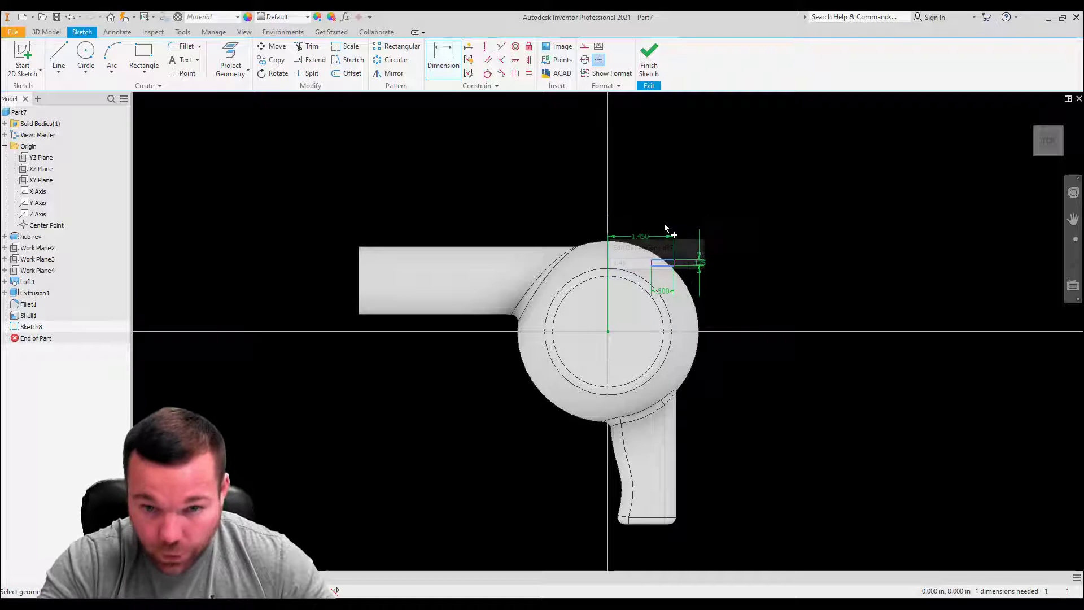
Step: Dimension the rectangle's top edge 1.17 in vertically from the hub's centre and finish the sketch
scroll(669, 272, down, 3)
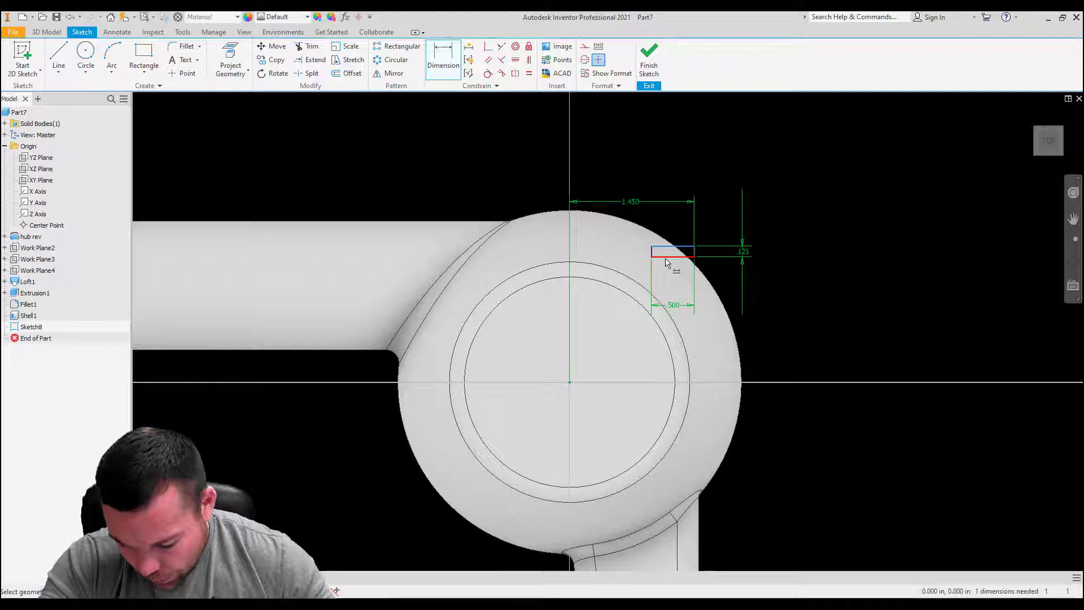
click(572, 382)
click(823, 306)
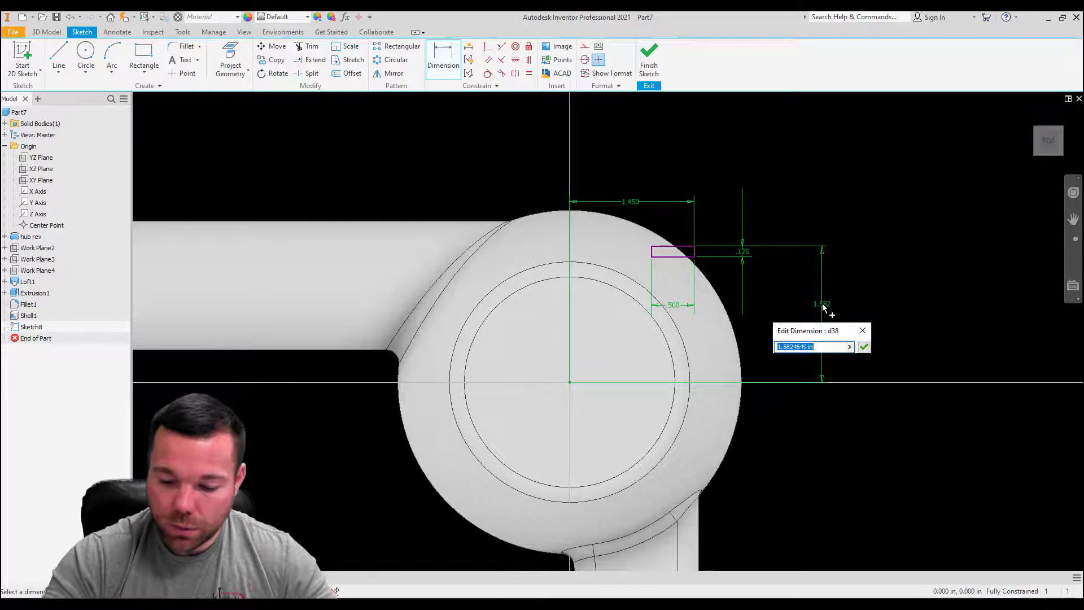
text(1.1)
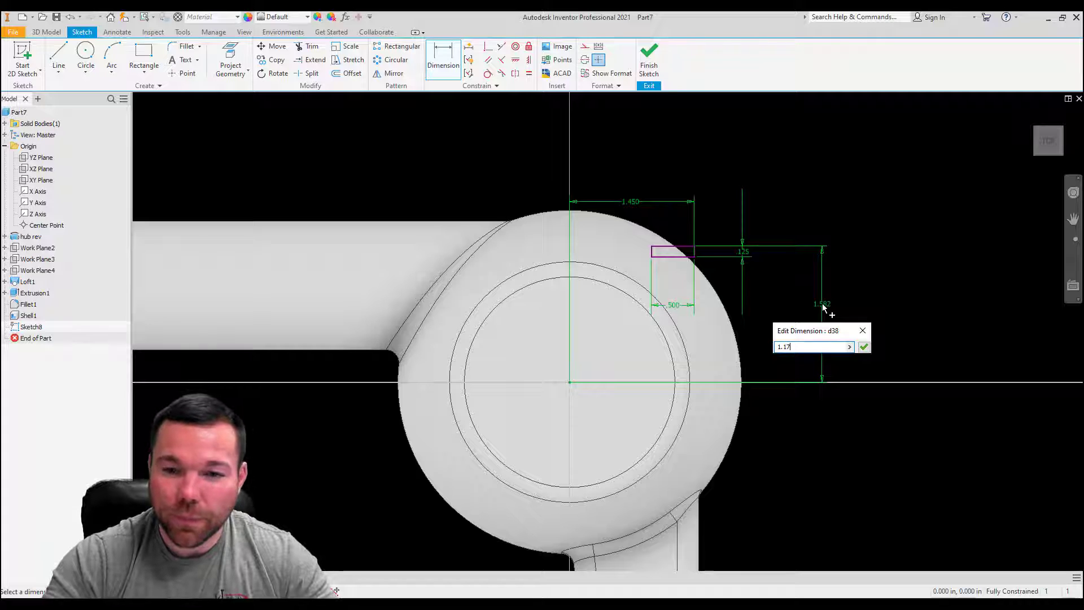
text(7)
key(Return)
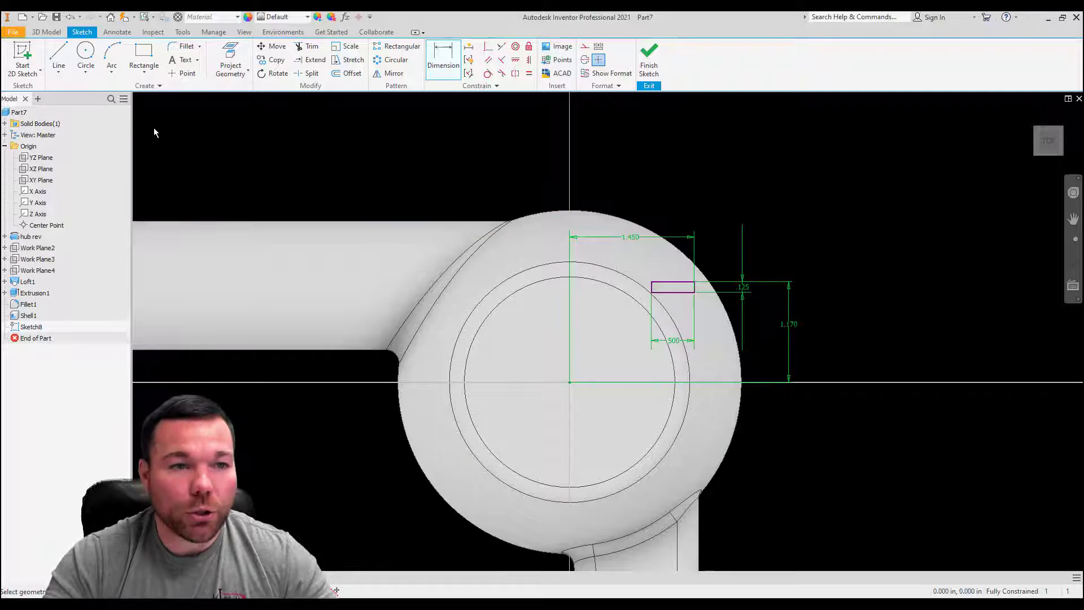
click(649, 63)
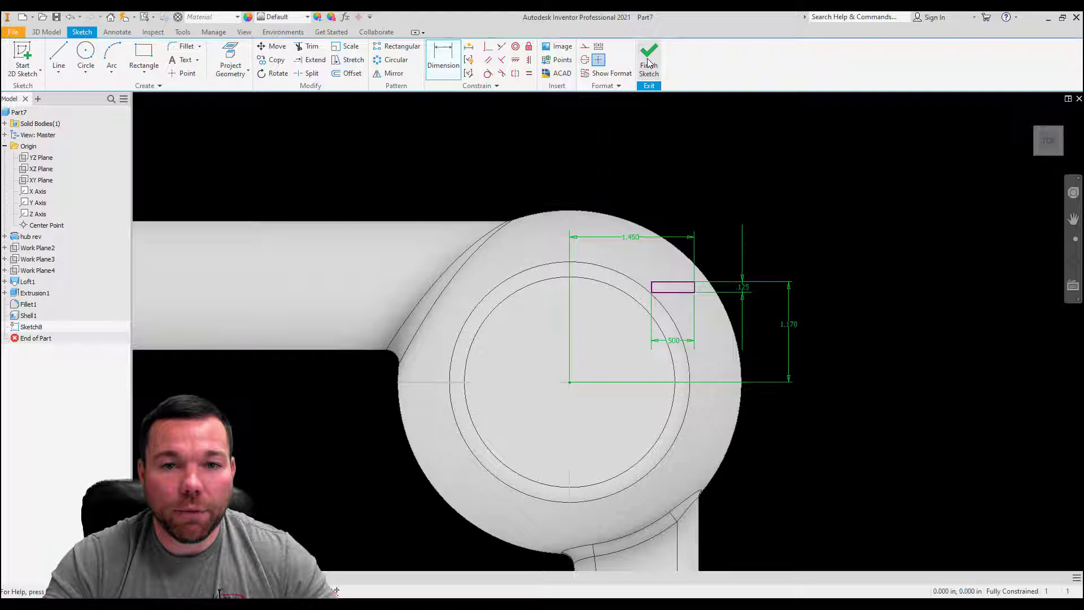
Step: Extrude the rectangle as a cut 0.13 in deep into the hub
click(57, 55)
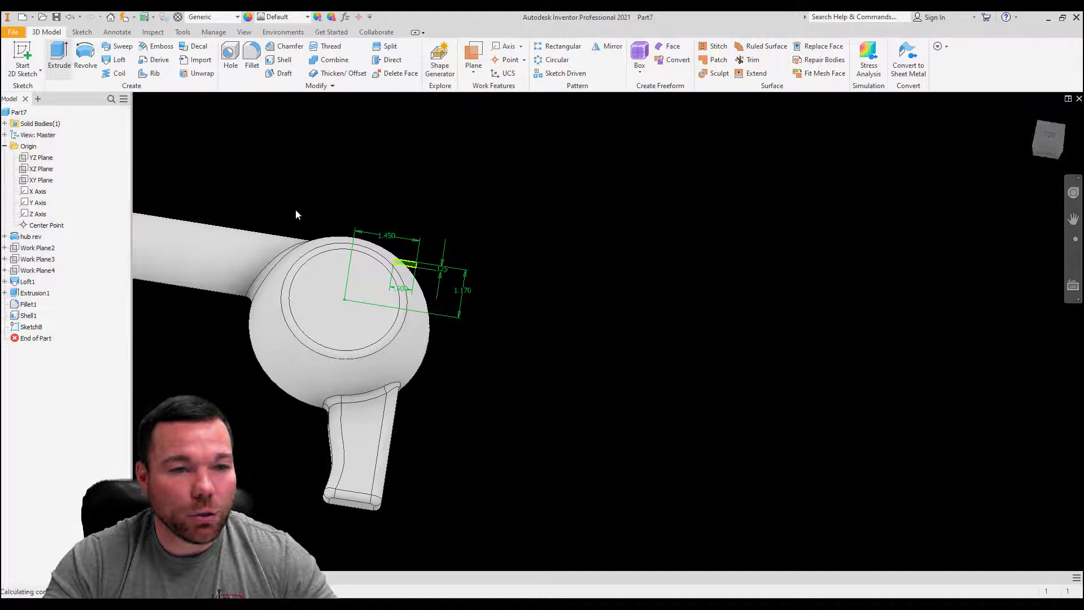
click(219, 238)
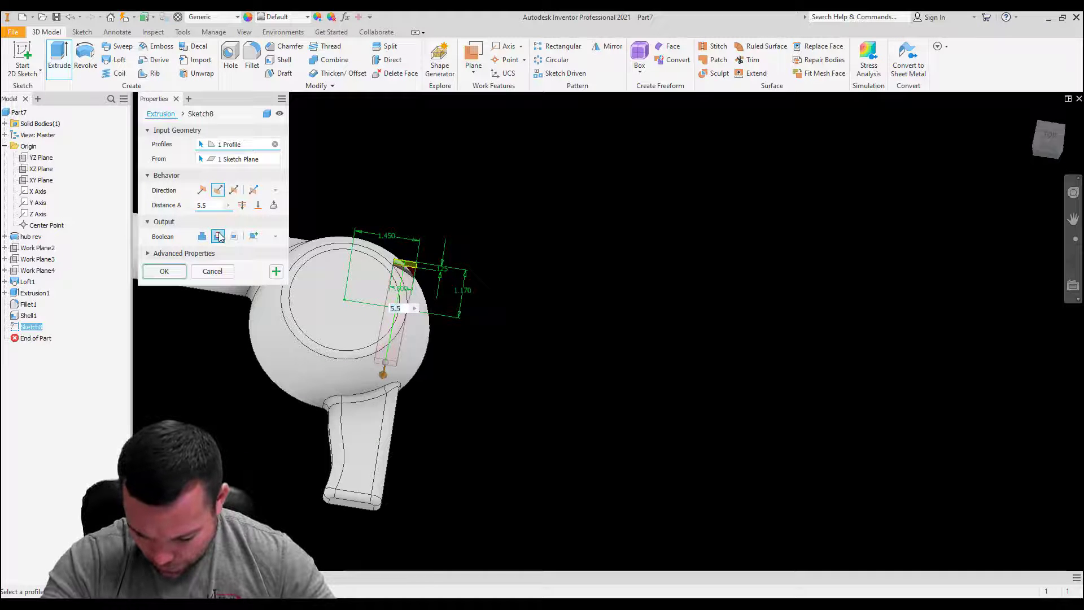
text(.13)
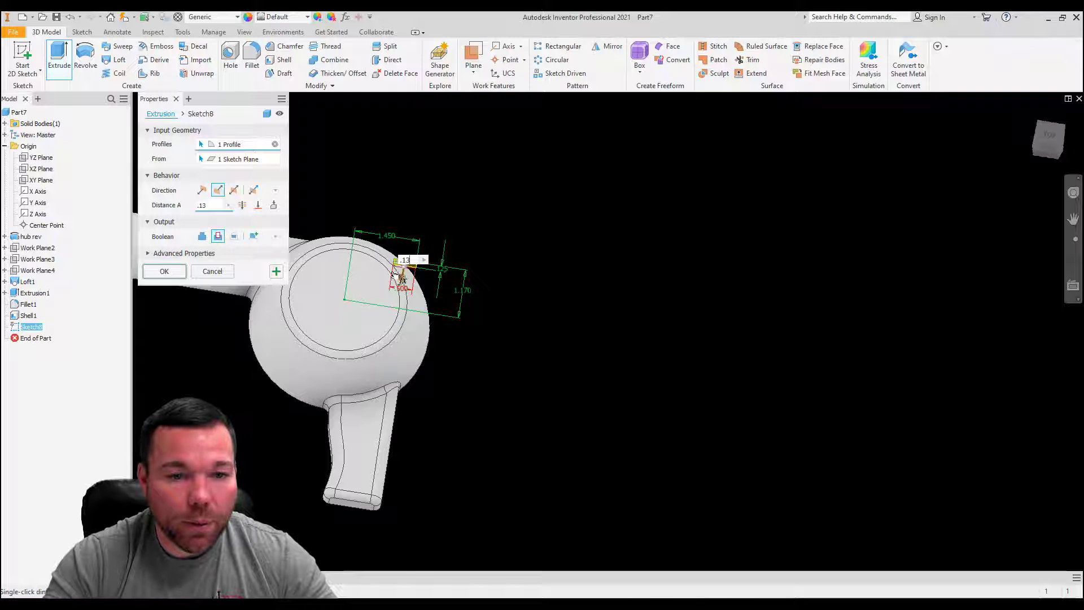
scroll(404, 271, up, 5)
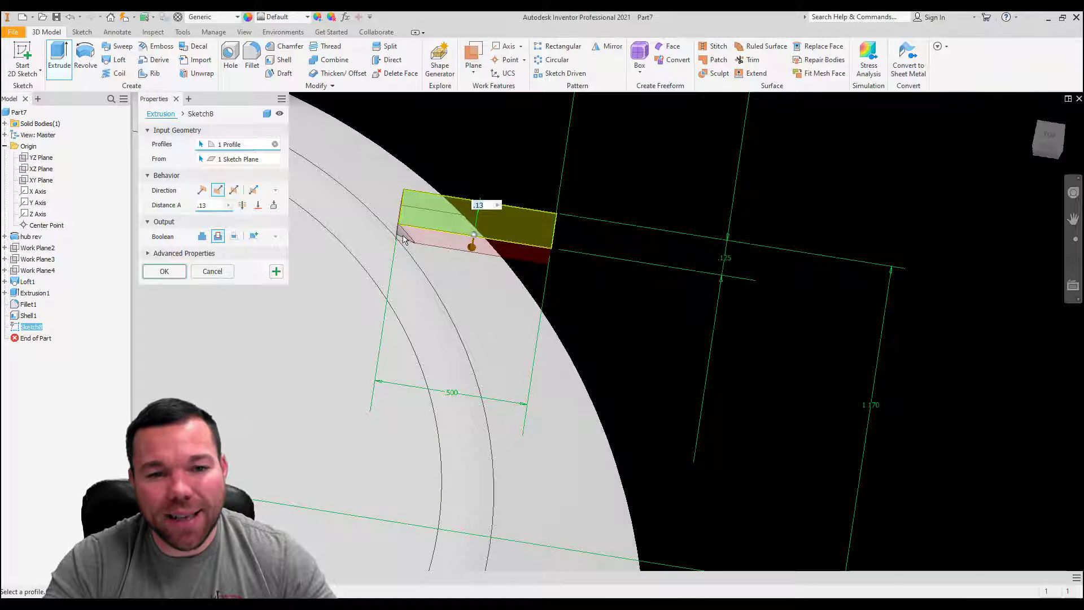
scroll(404, 239, up, 2)
scroll(480, 255, down, 4)
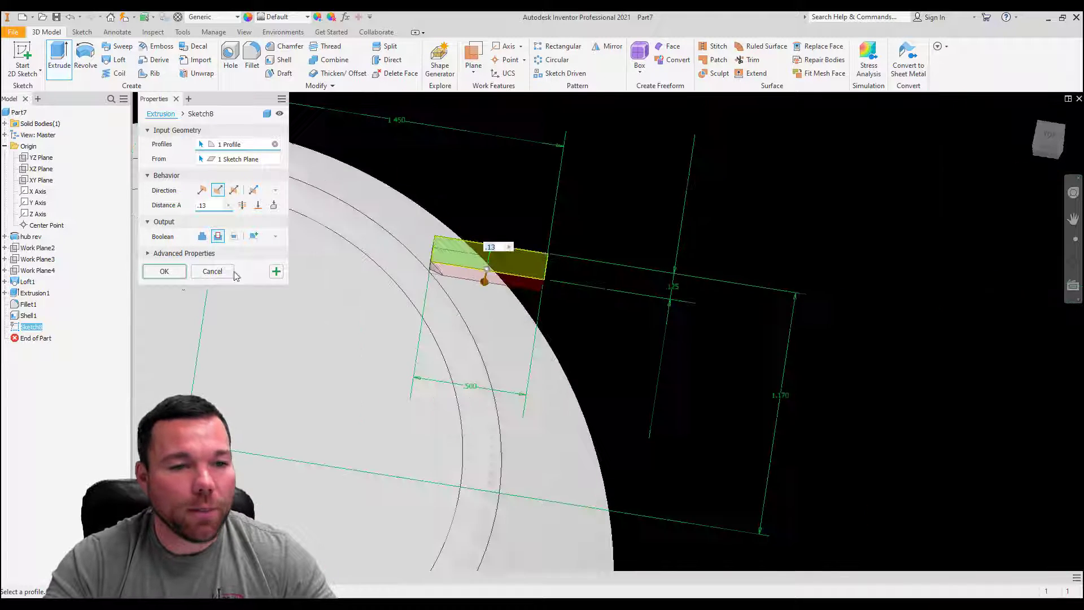
key(Return)
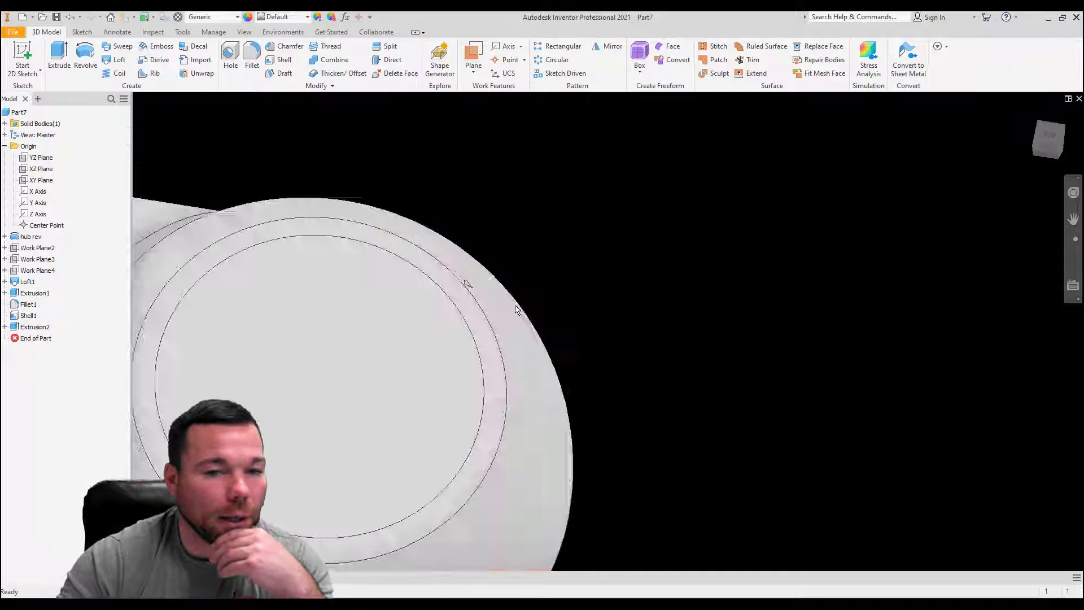
Step: Set up a rectangular pattern of the hub's rectangular cut along the long straight arm's lower edge, with 5 occurrences spaced 0.6 in
scroll(515, 310, down, 3)
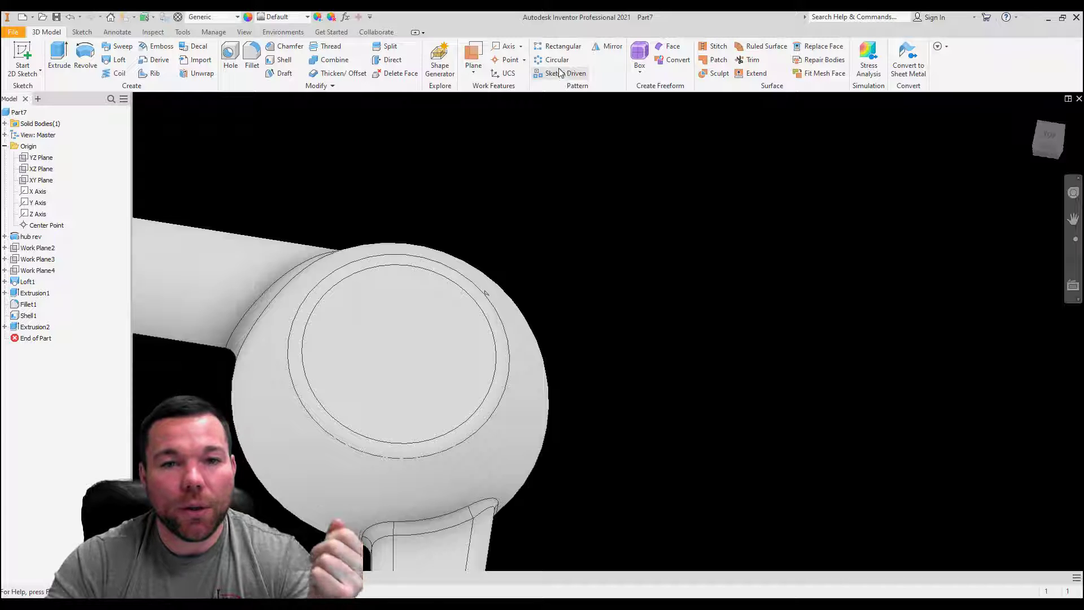
click(551, 48)
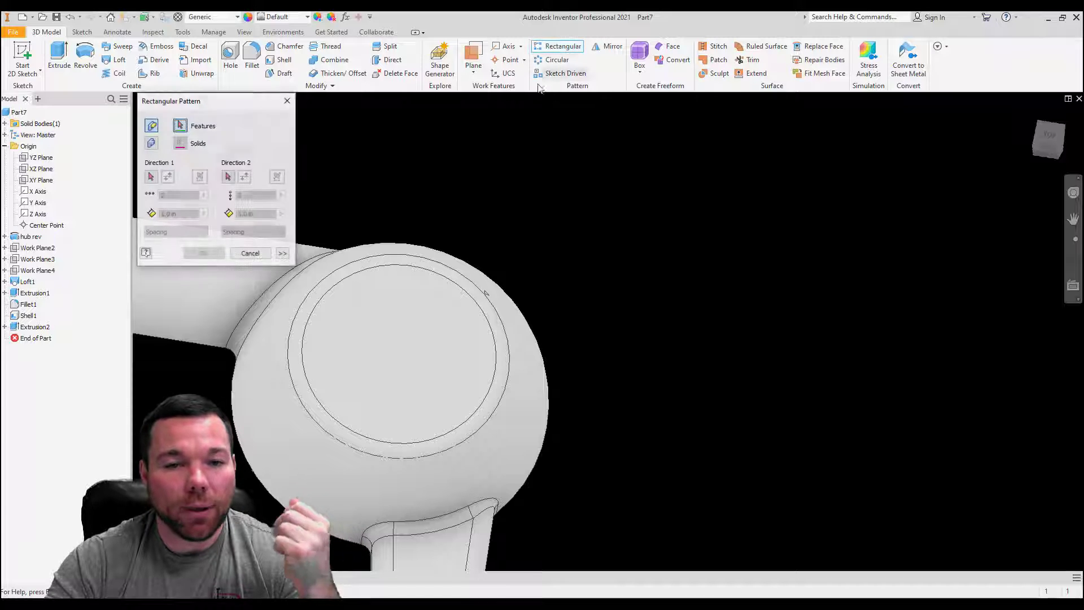
click(15, 328)
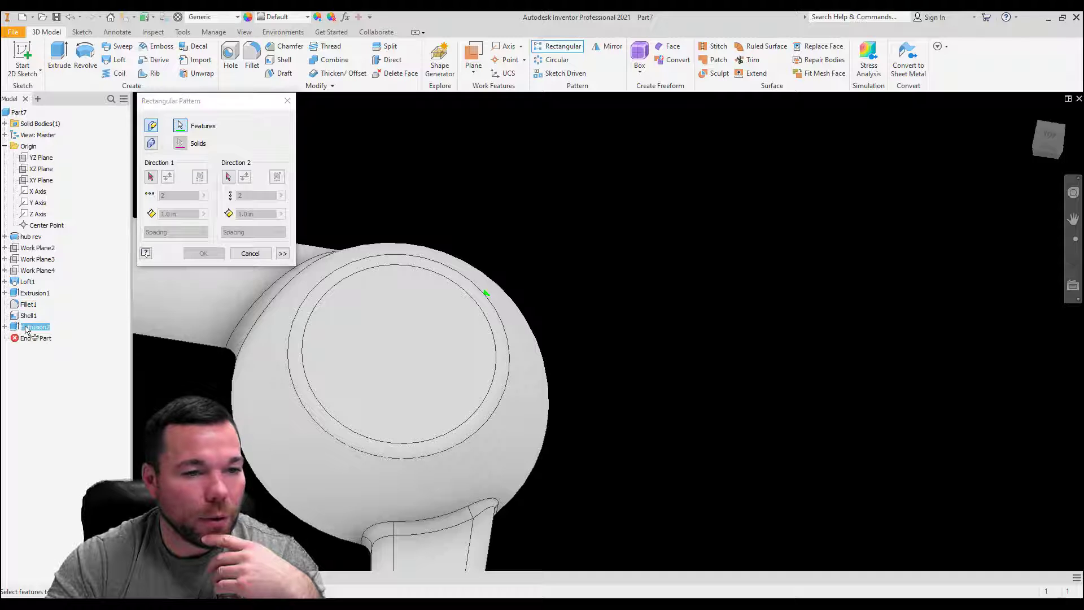
click(151, 176)
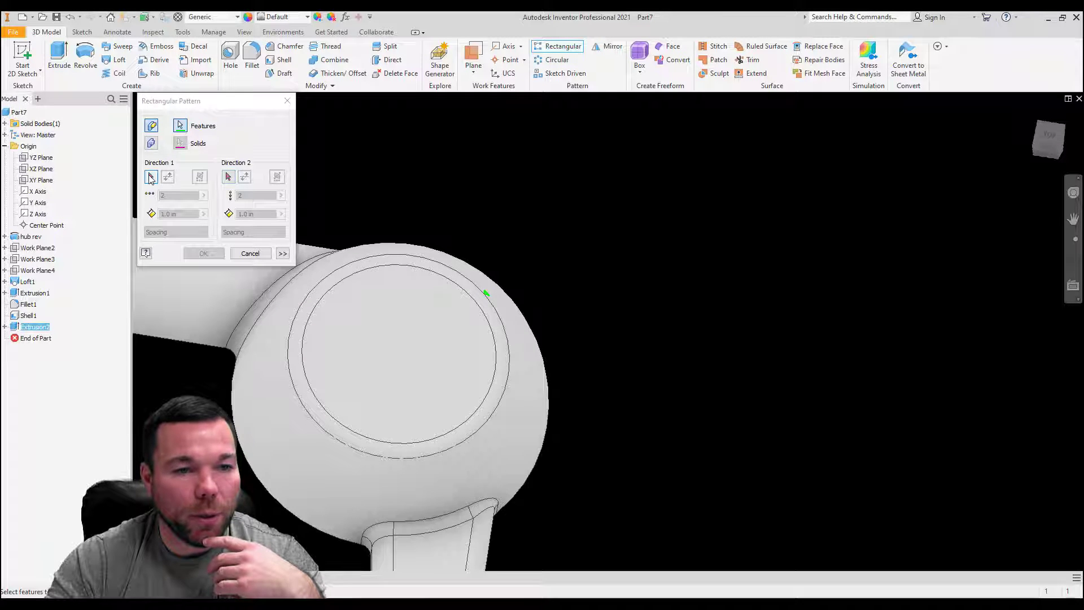
scroll(610, 347, up, 5)
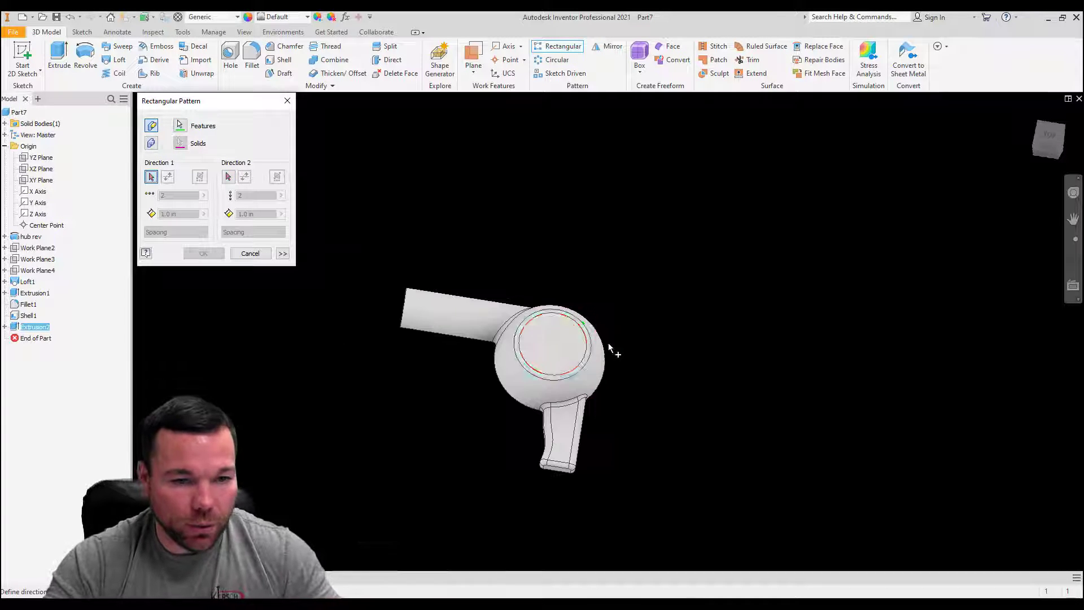
click(450, 337)
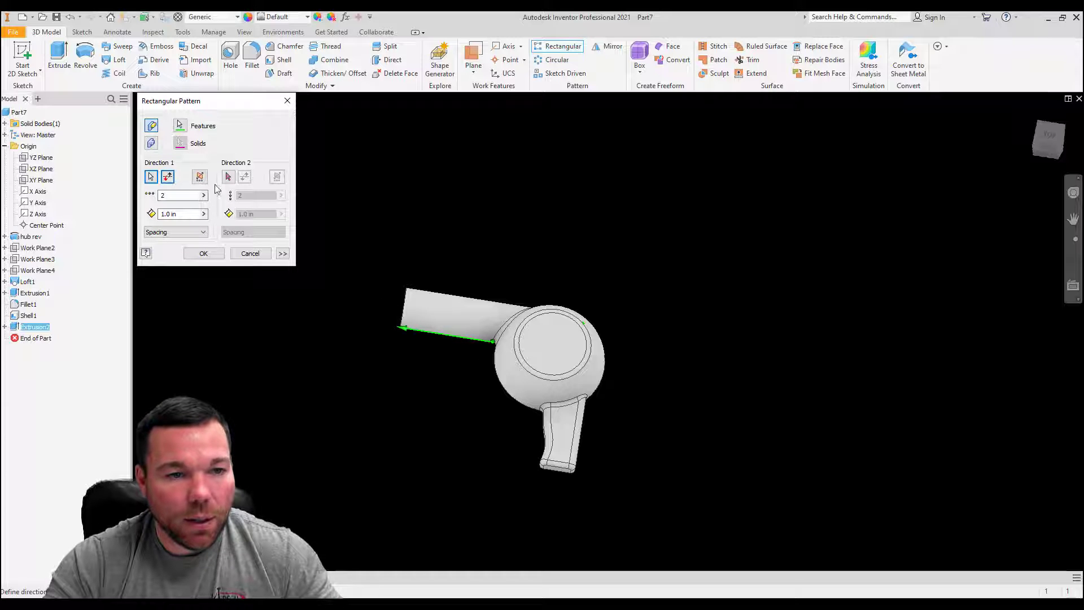
double_click(176, 195)
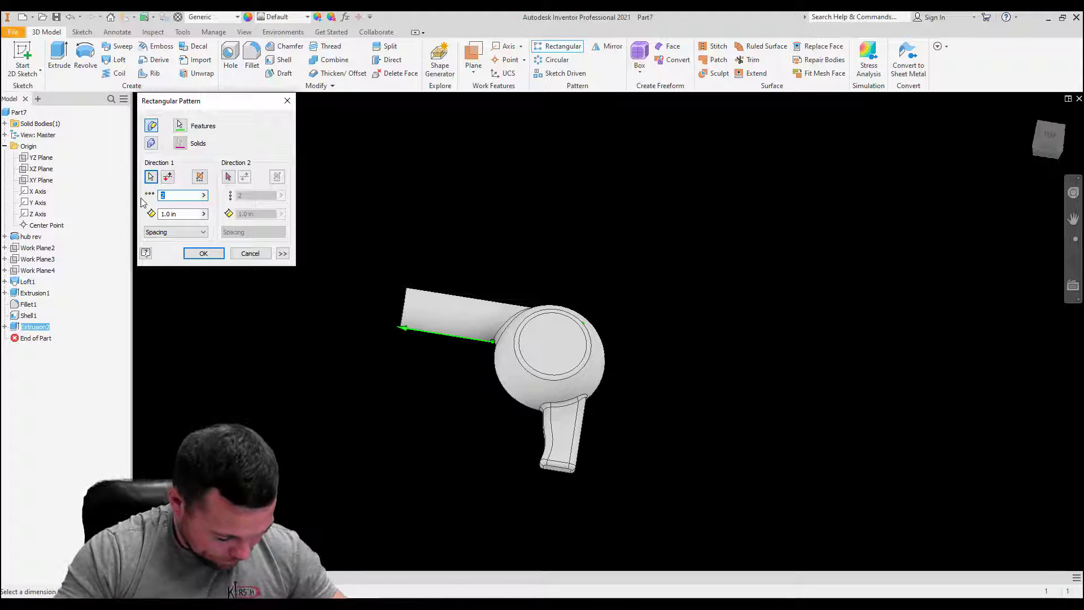
text(5)
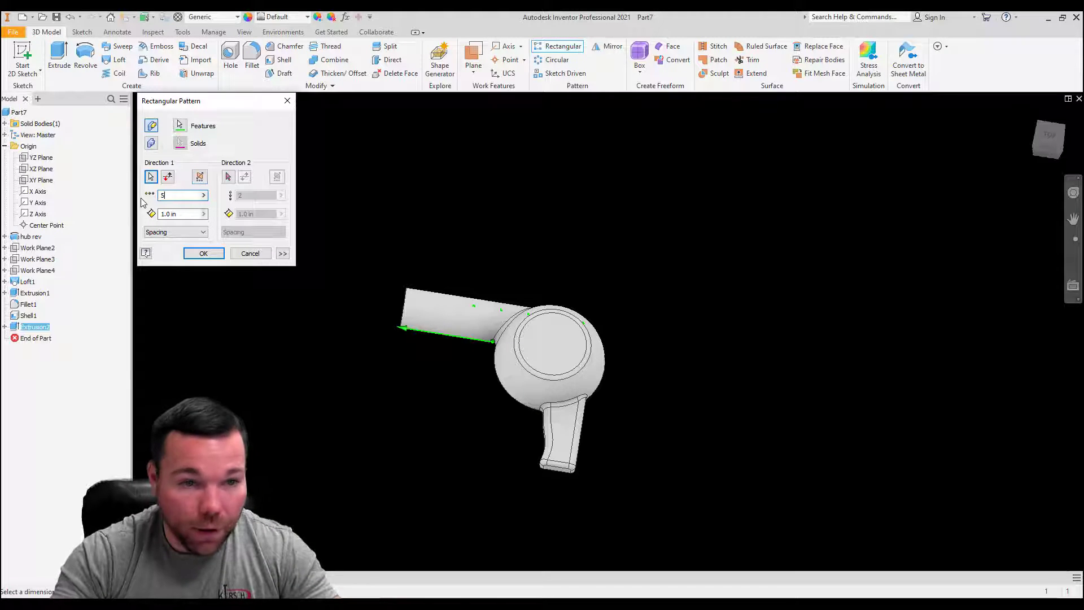
key(Tab)
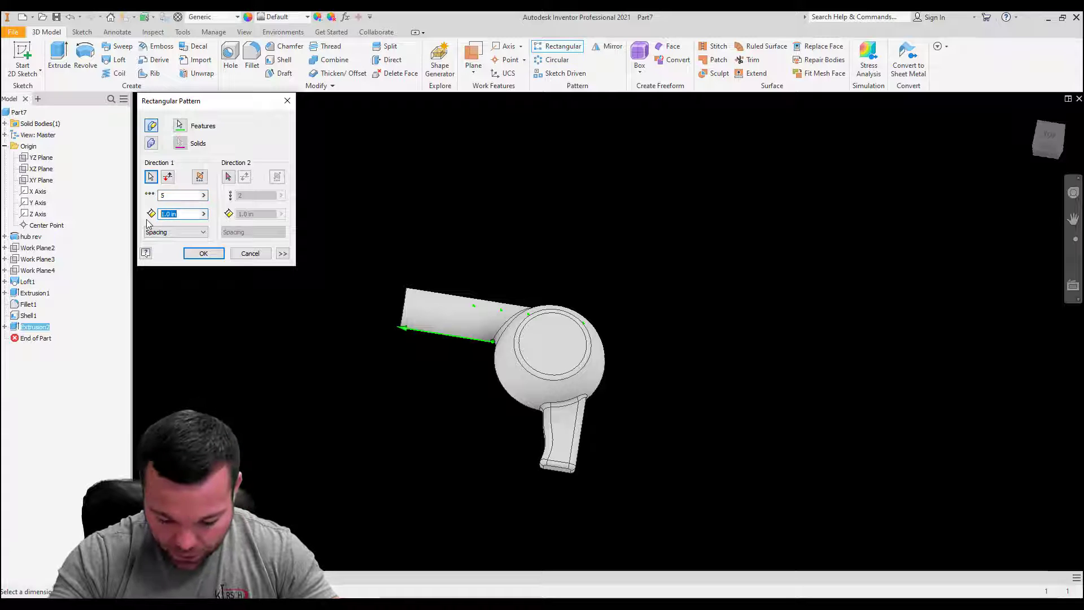
text(.6)
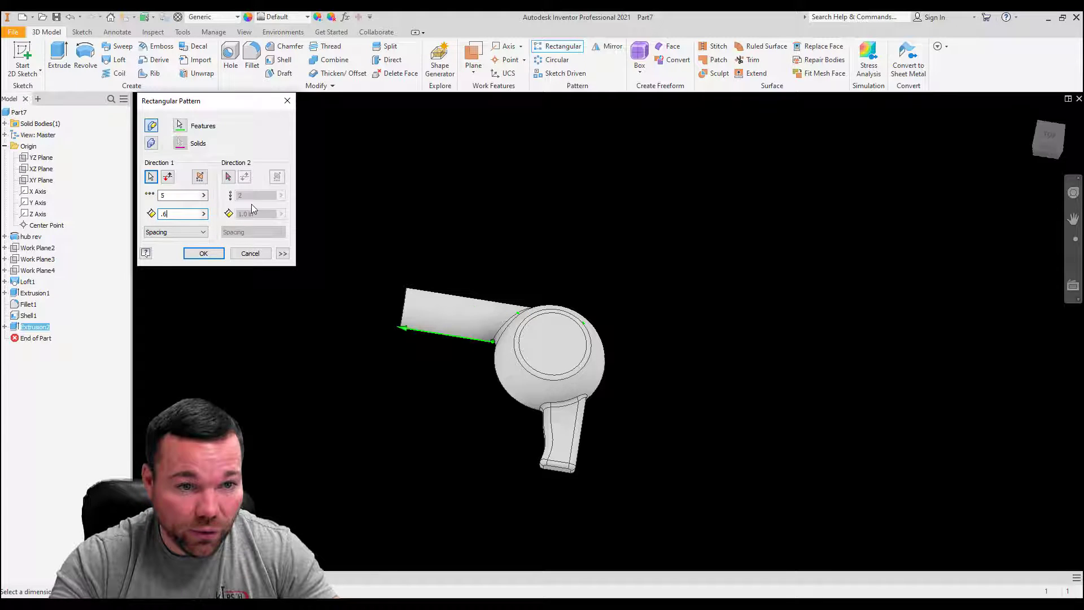
Step: Add a second pattern direction along the short arm's outer edge with 10 occurrences spaced 0.25 in, and create the pattern
click(228, 177)
middle_drag(599, 457, 544, 441)
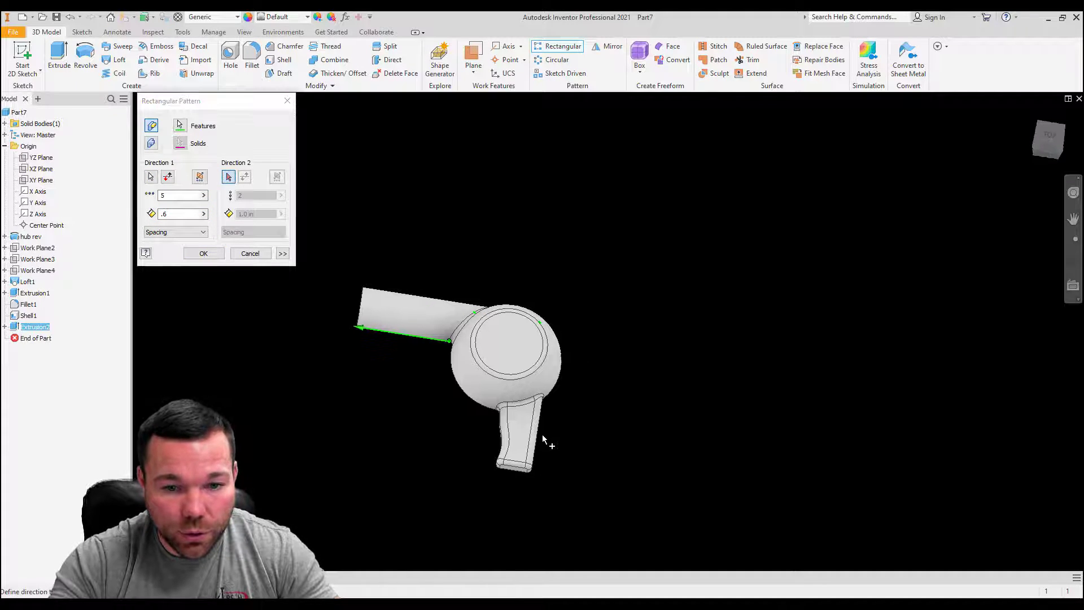
click(541, 432)
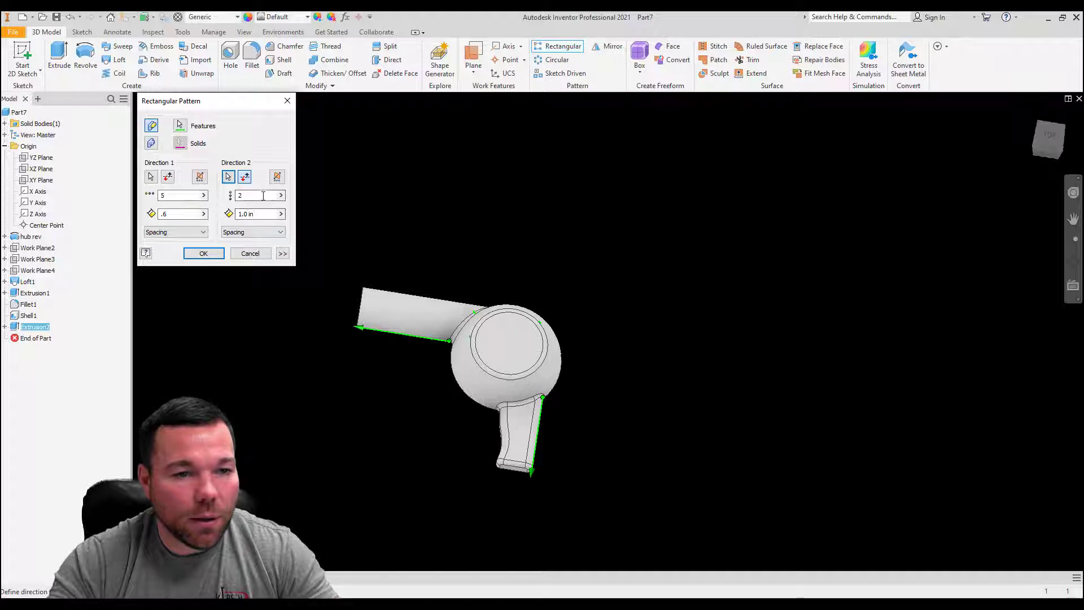
drag(262, 195, 230, 203)
text(1)
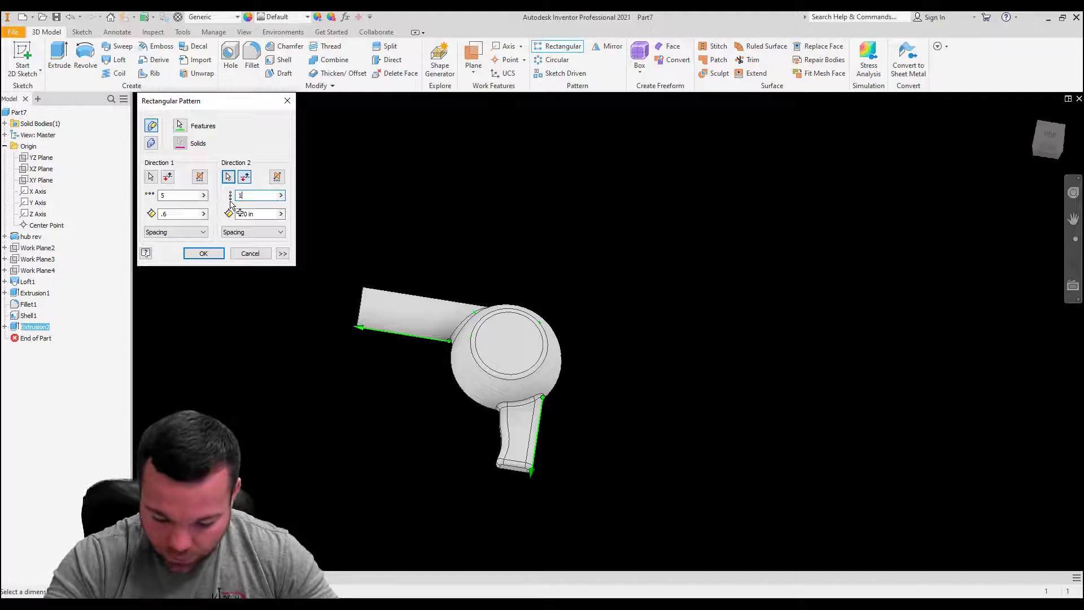
text(0)
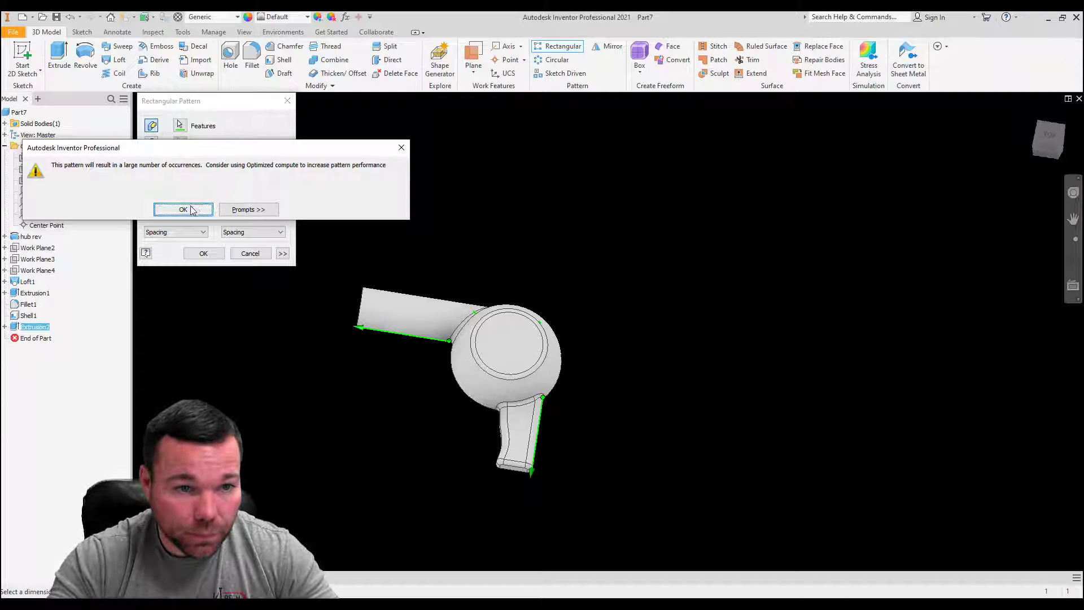
click(203, 210)
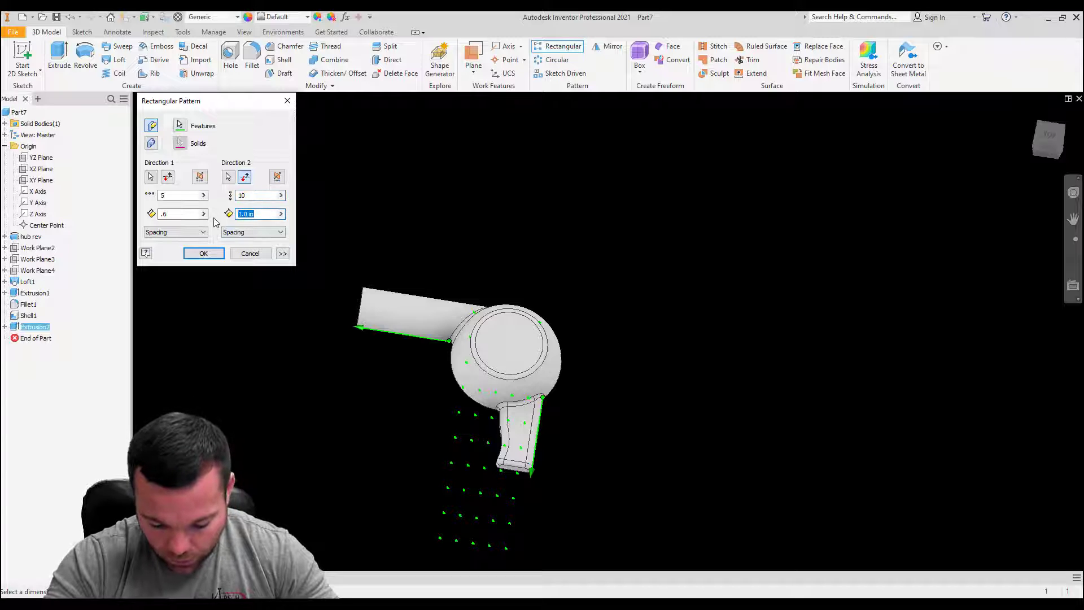
text(.6)
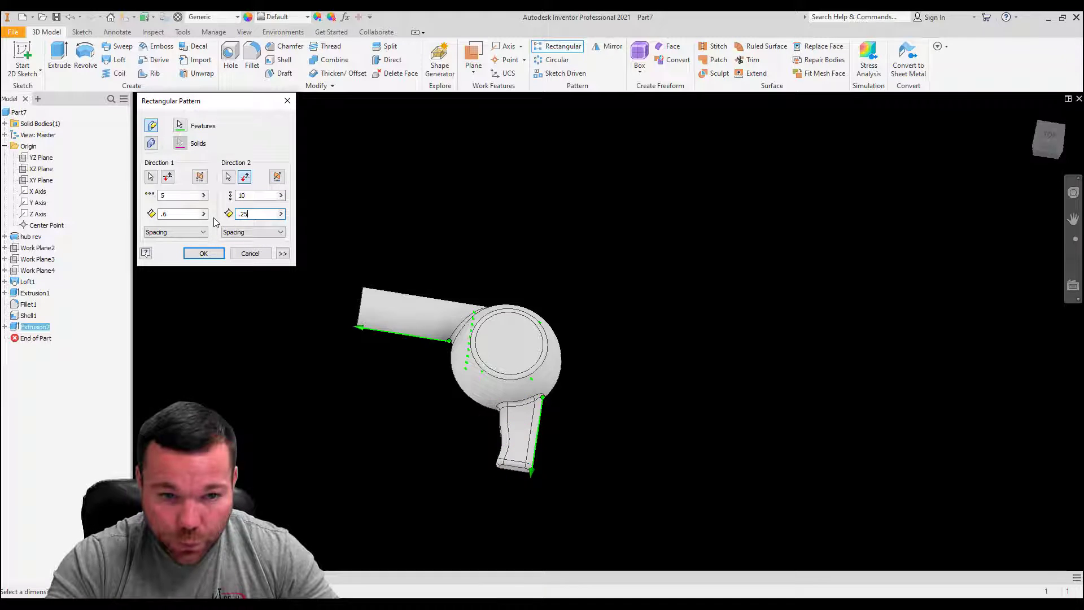
click(205, 253)
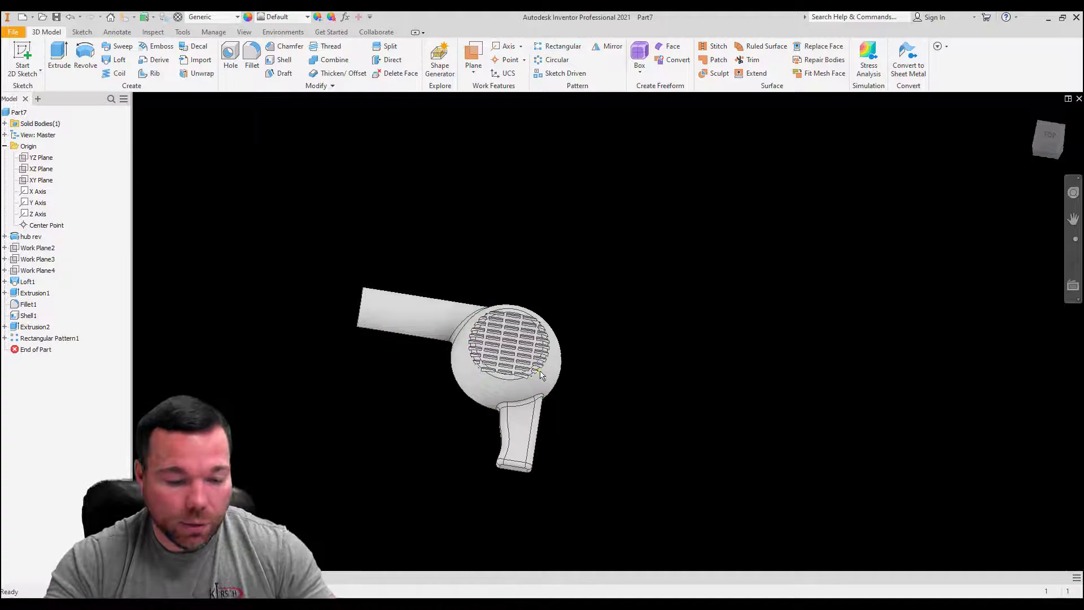
Step: Examine how deep the patterned cuts go into the hub wall and check the original rectangular cut's extrusion settings
scroll(525, 367, up, 5)
shift+middle_drag(542, 389, 552, 415)
shift+middle_drag(527, 361, 549, 315)
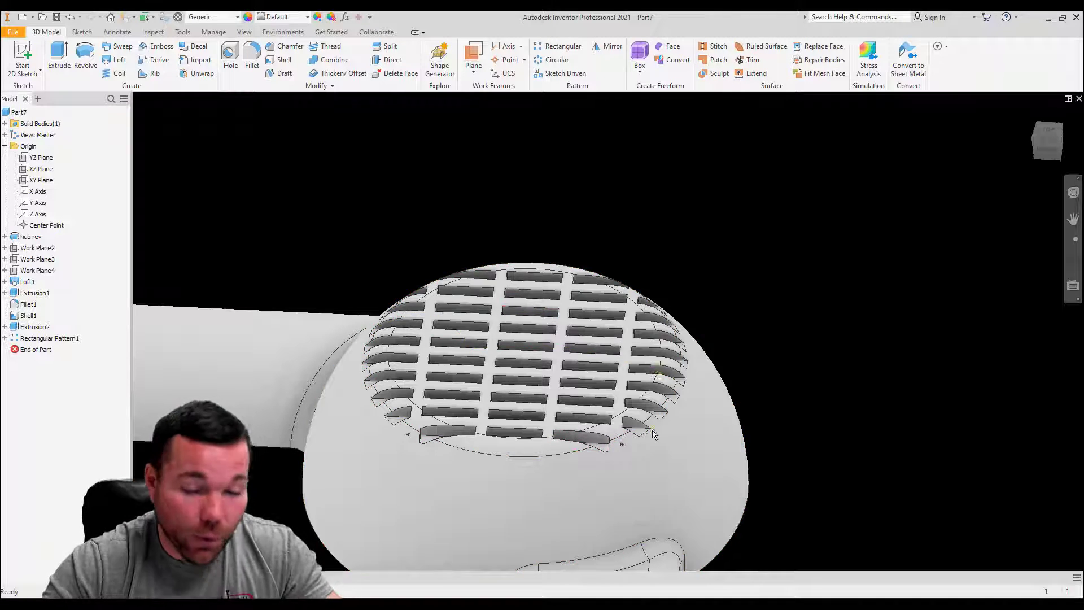
shift+middle_drag(634, 388, 628, 451)
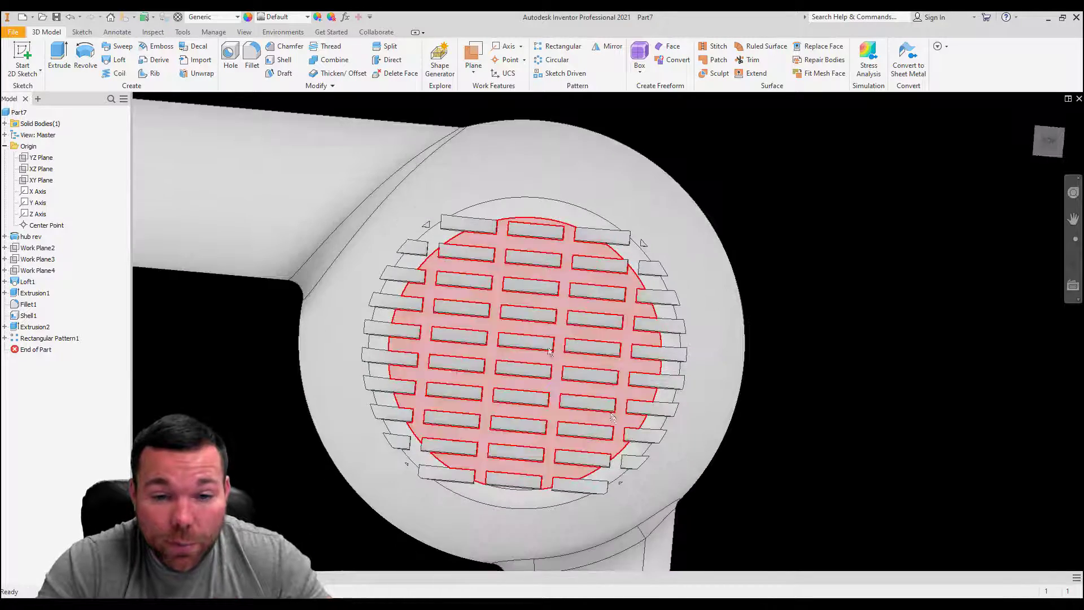
shift+middle_drag(488, 326, 505, 262)
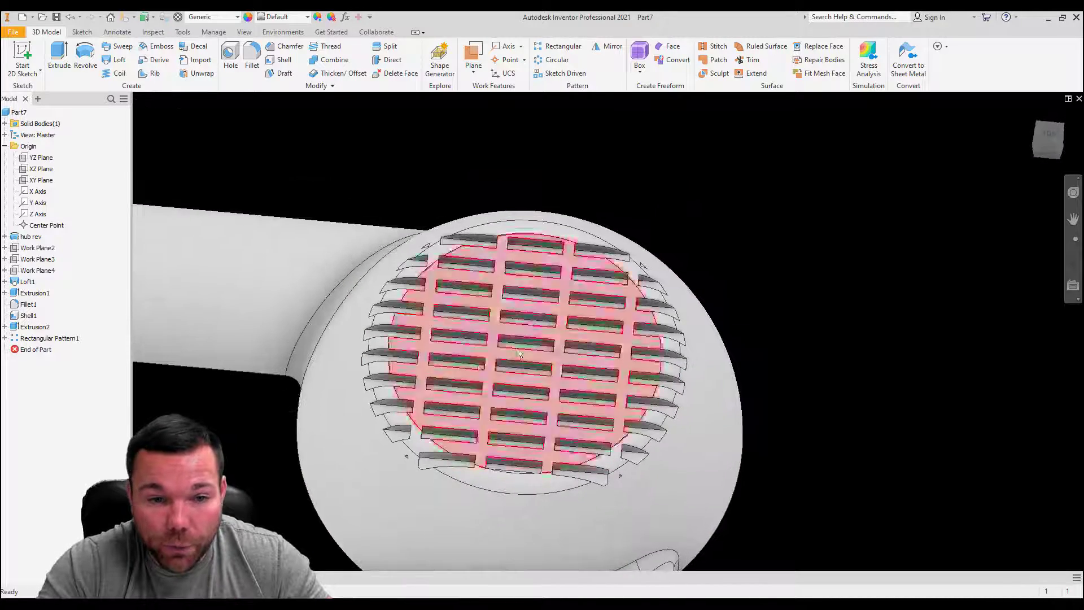
scroll(473, 444, down, 3)
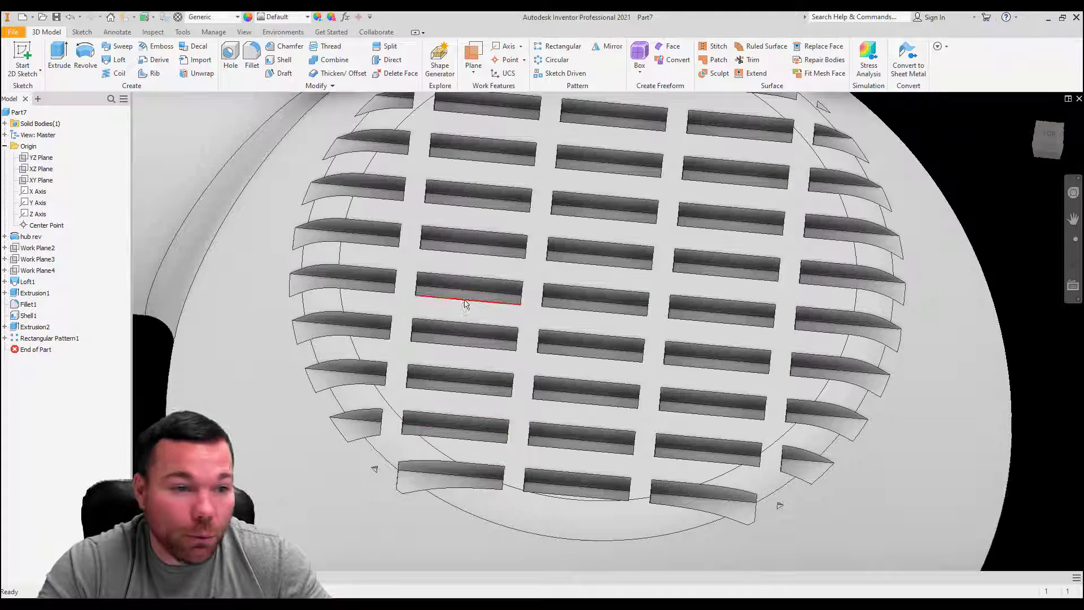
double_click(14, 328)
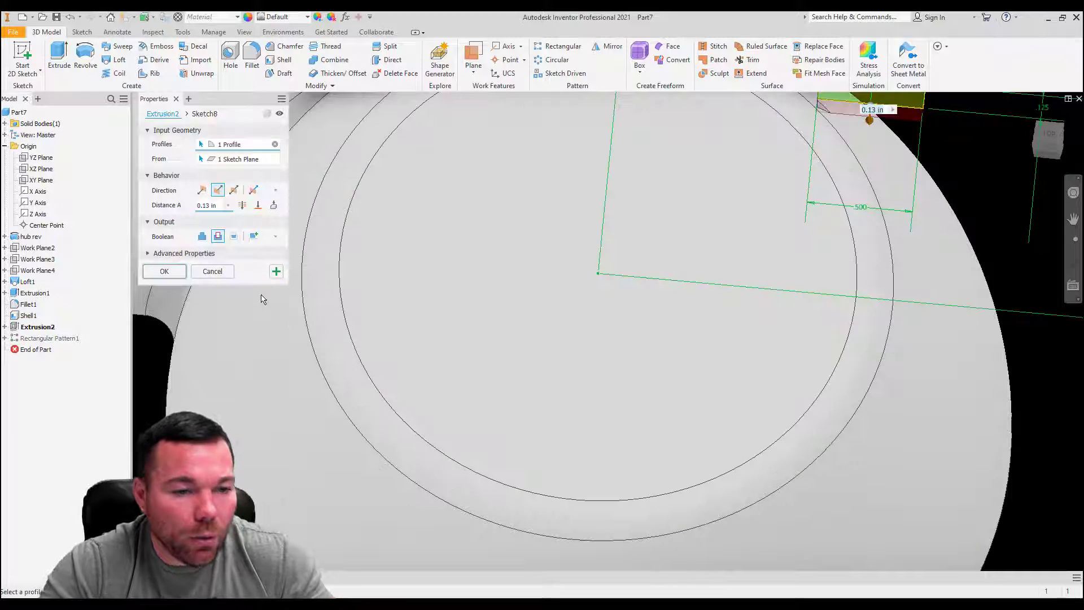
key(Escape)
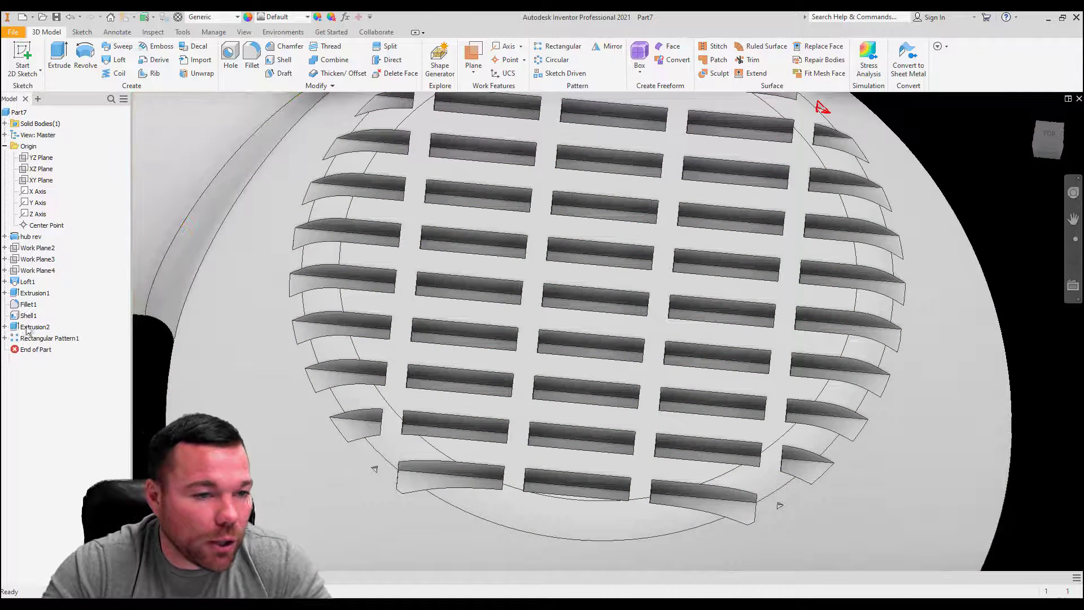
Step: Set the shell's wall thickness to 0.125 in and check the cuts from the hollow underside
click(28, 316)
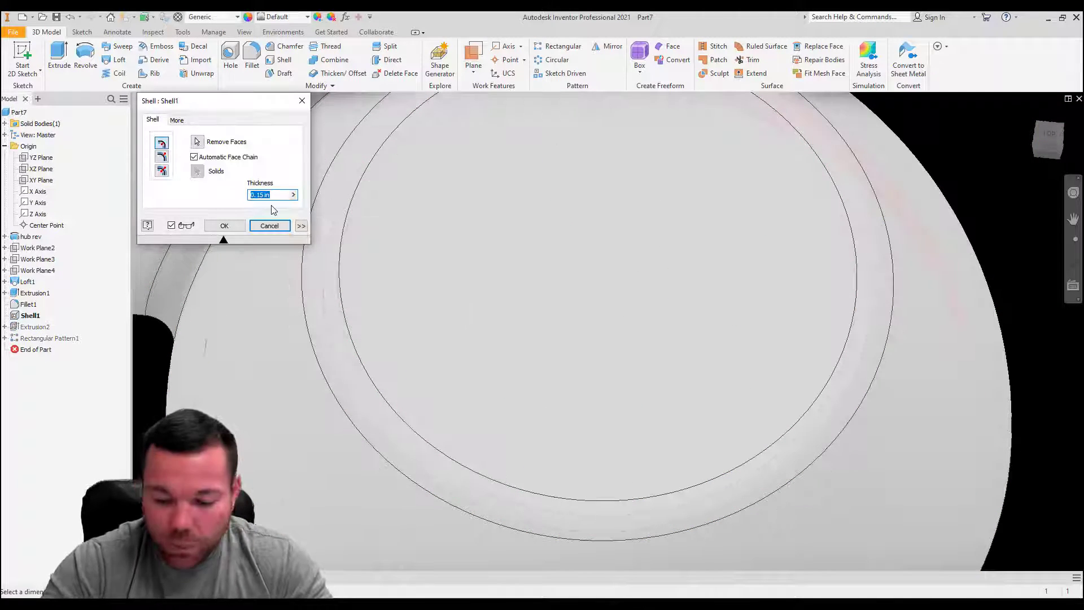
text(.125)
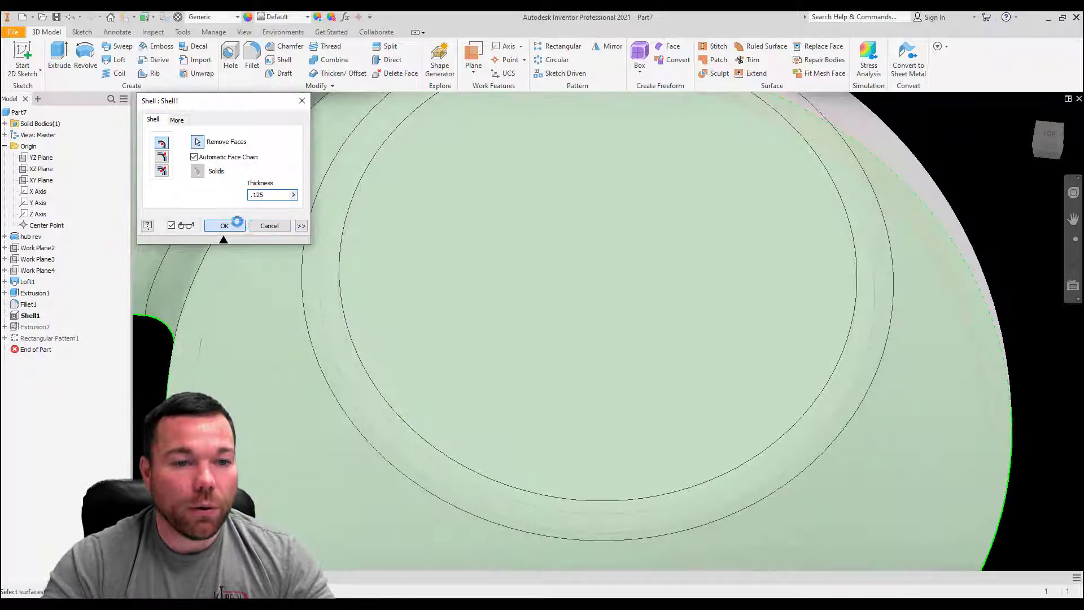
click(226, 225)
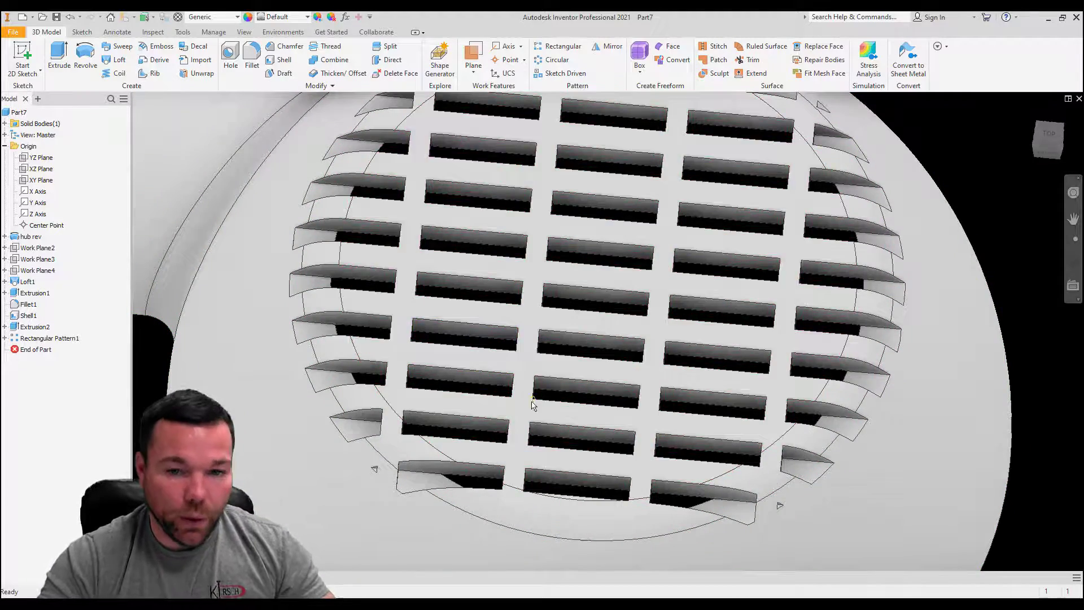
scroll(533, 404, down, 5)
shift+middle_drag(629, 317, 457, 321)
scroll(457, 321, down, 5)
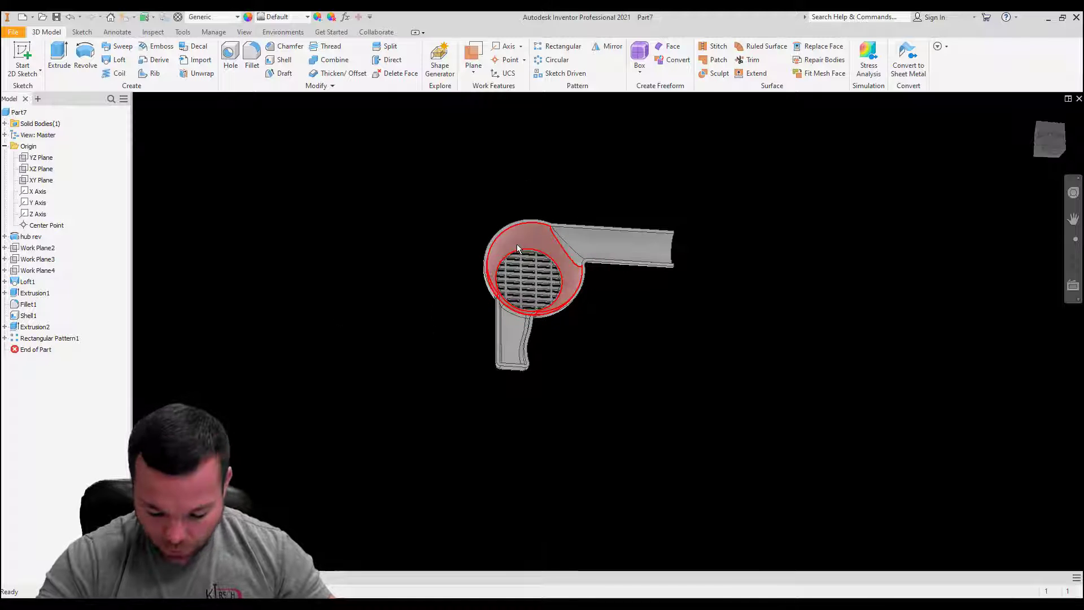
mouse_move(518, 249)
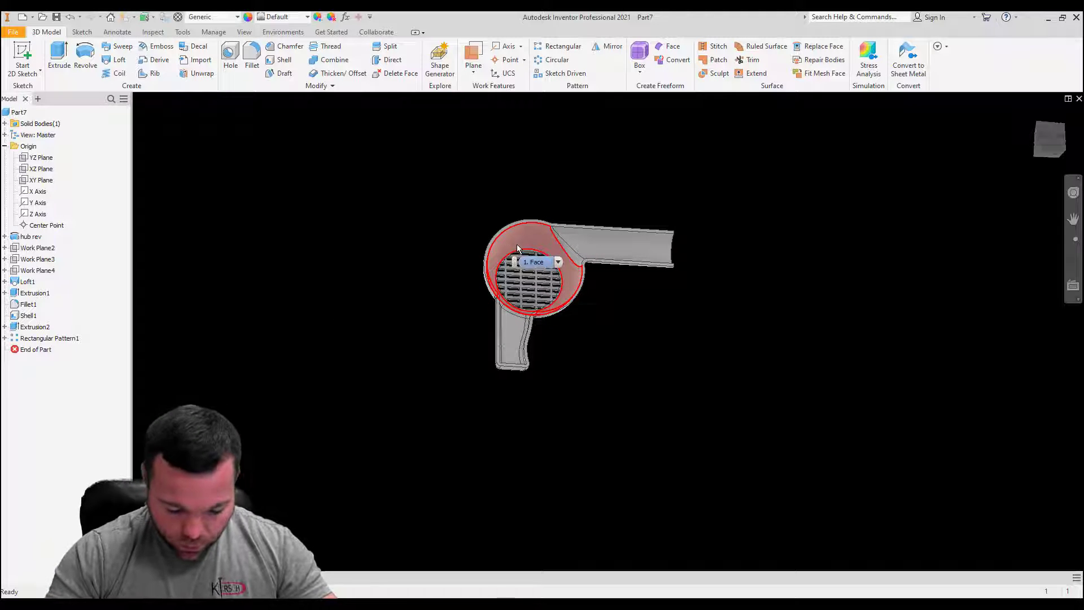
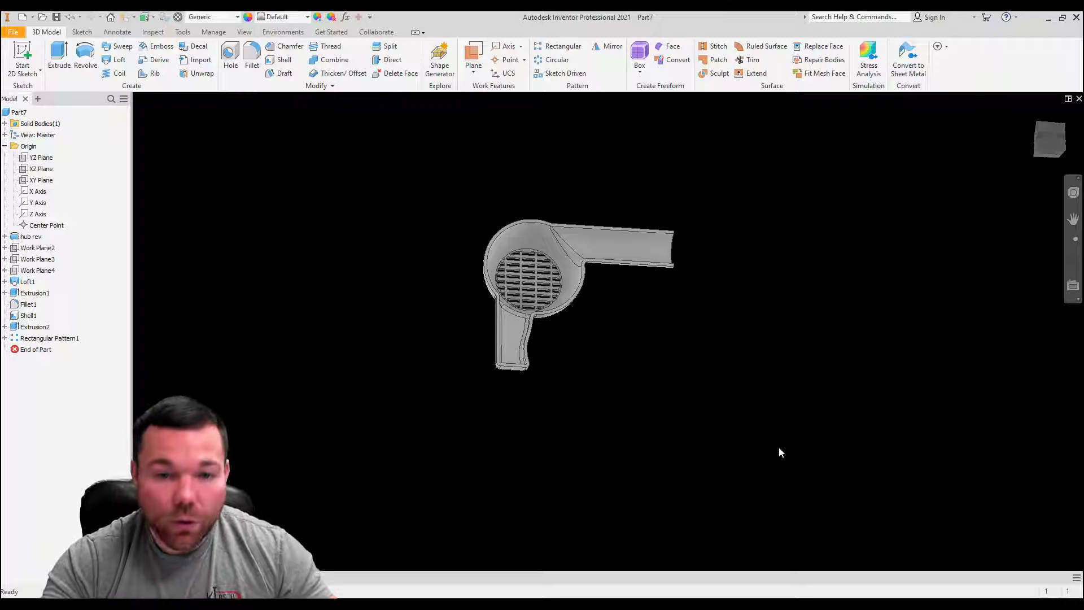
Step: Start a new sketch on the semicircular end face of the long arm
shift+middle_drag(739, 363, 643, 308)
scroll(641, 306, up, 8)
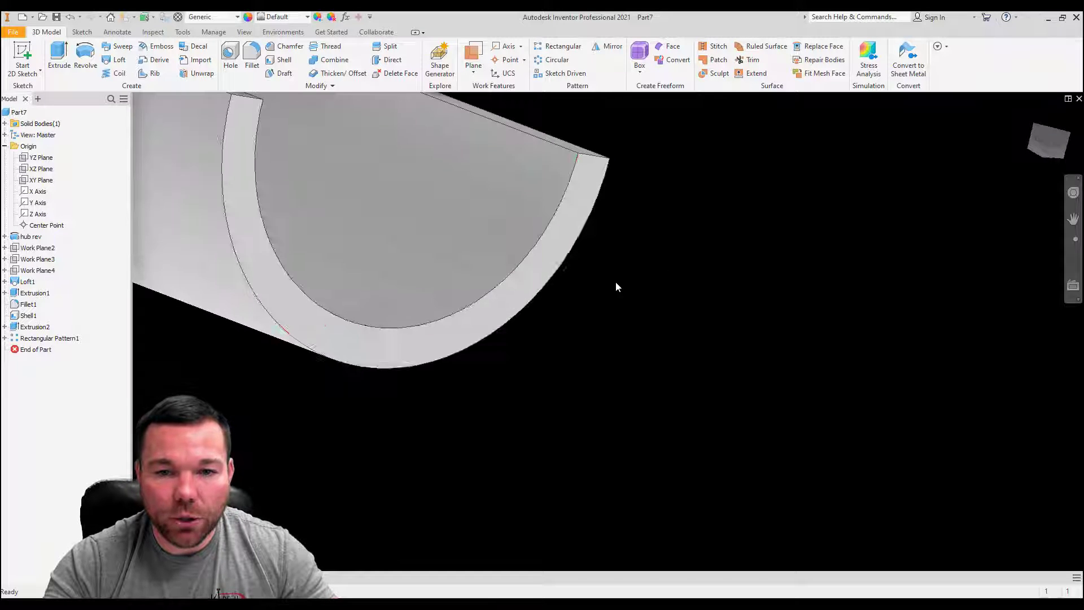
click(544, 241)
click(24, 54)
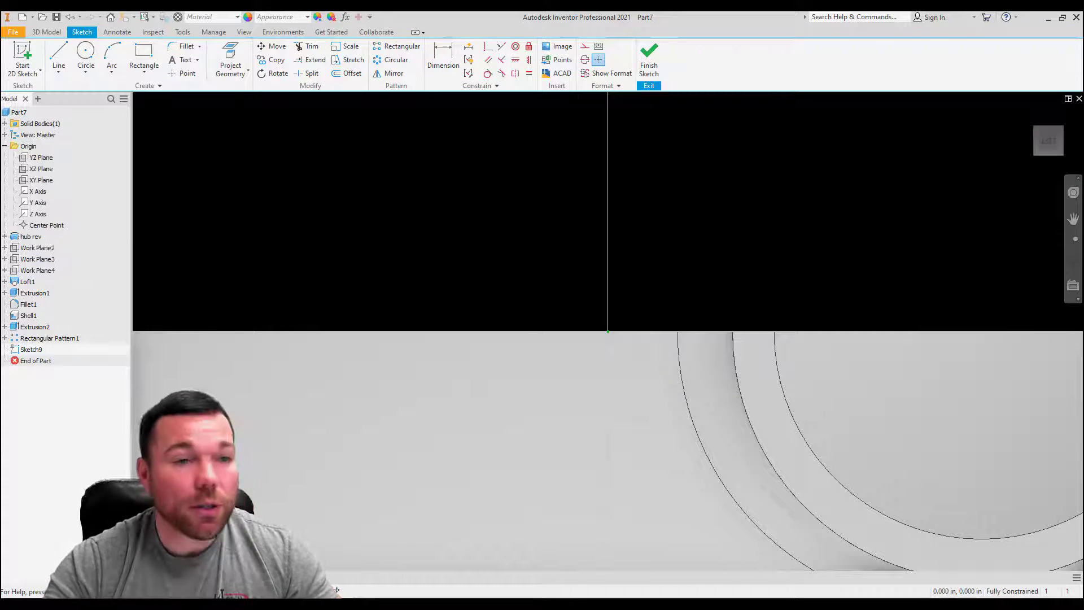
Step: Sketch a rectangle 0.125 in wide and 0.0625 in high from the inner corner of the arm's end face, along its flat edge
click(144, 54)
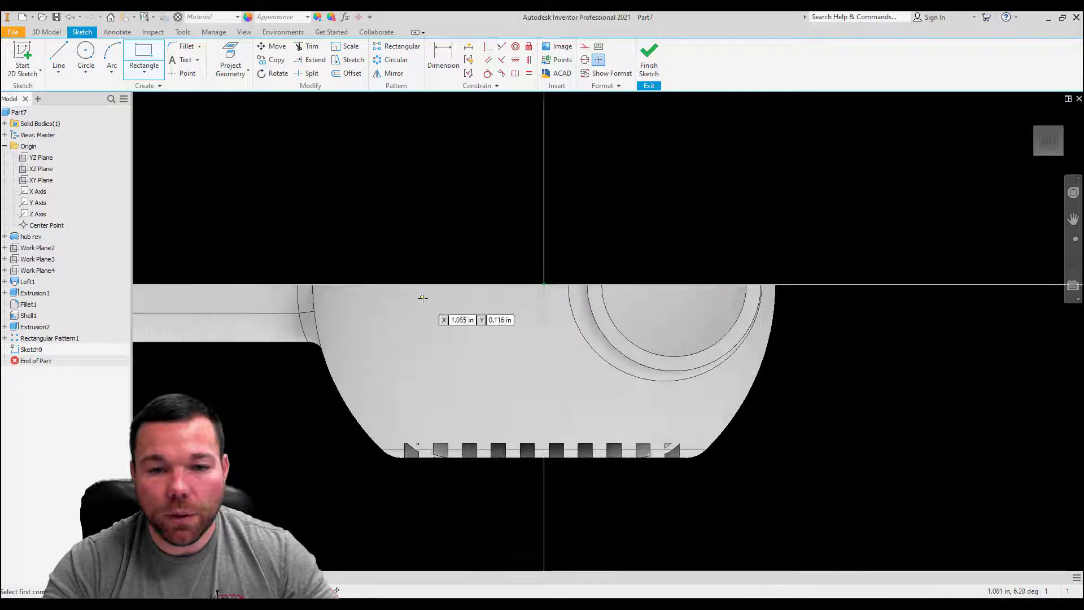
scroll(569, 293, up, 5)
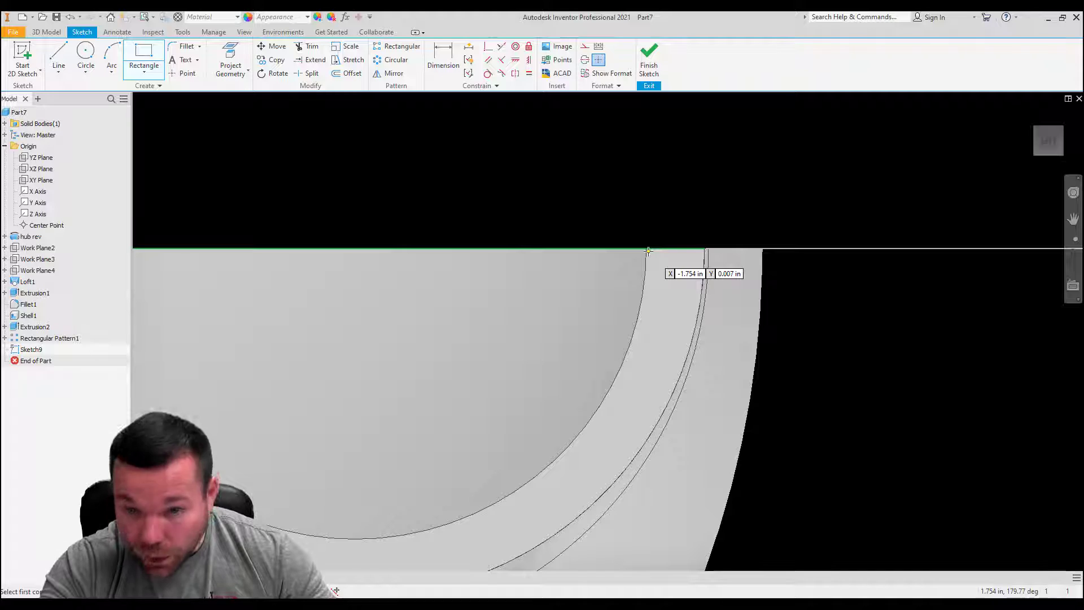
click(646, 248)
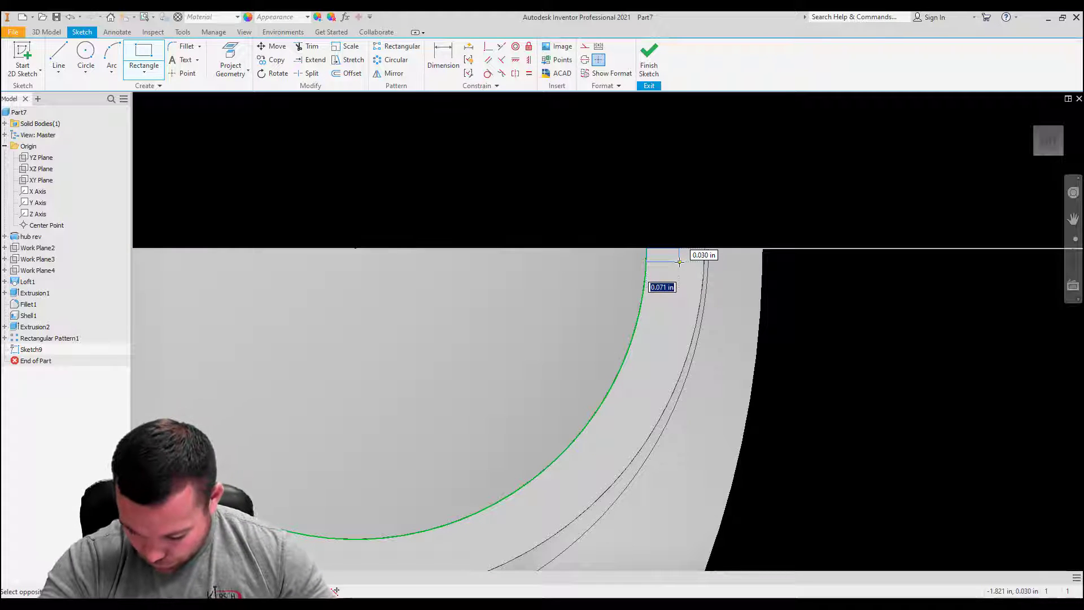
text(.125)
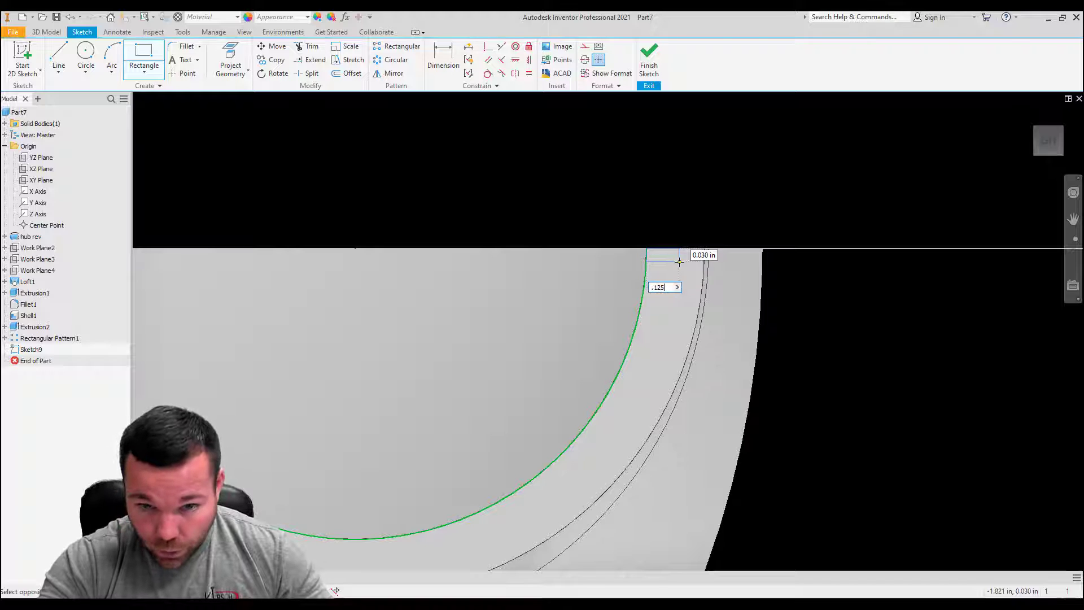
key(Tab)
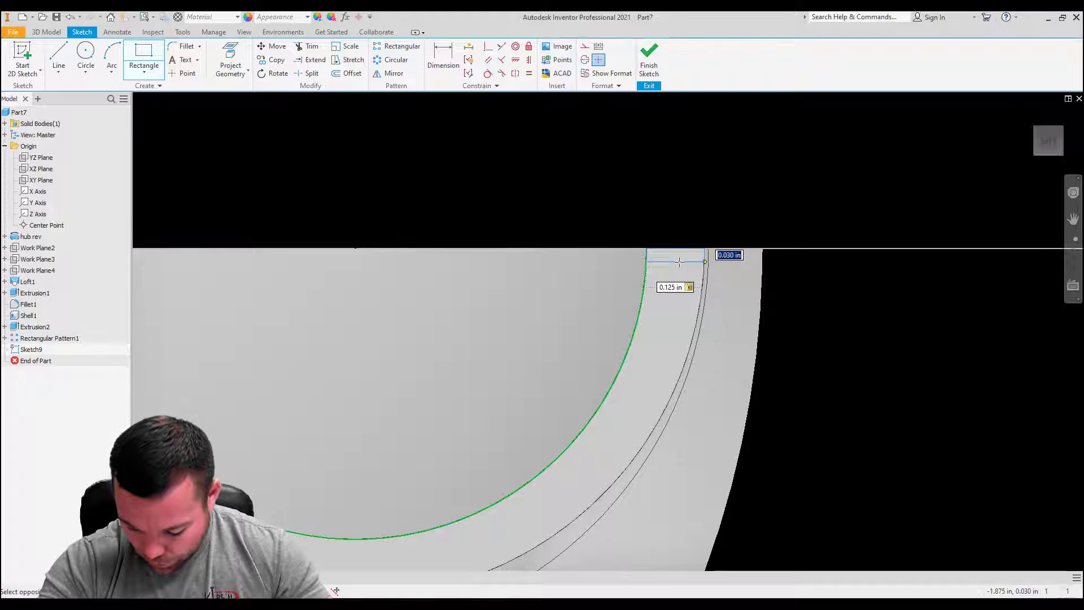
text(.0625)
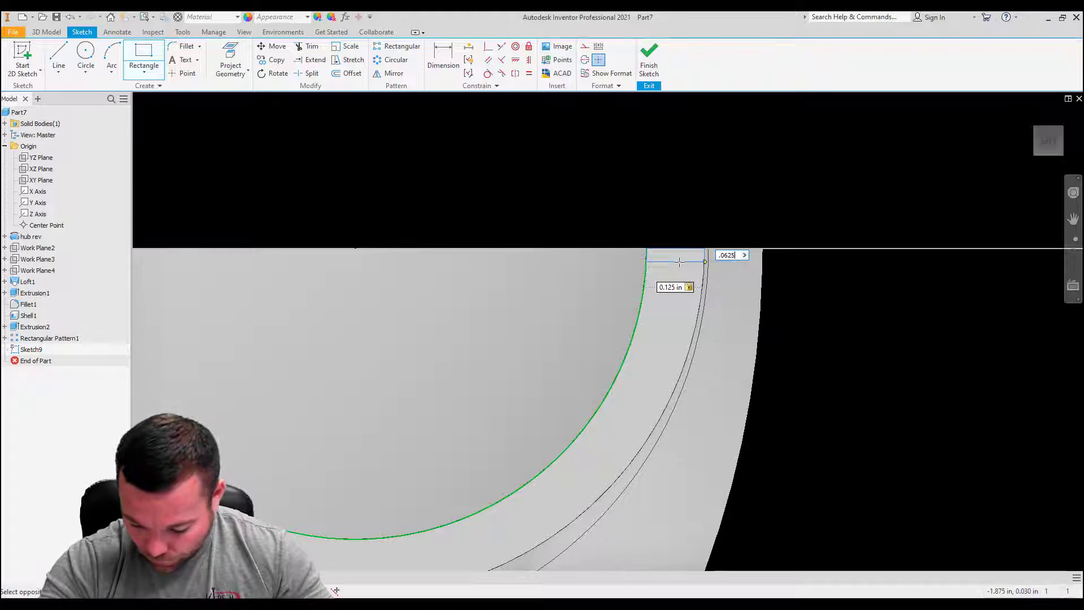
key(Return)
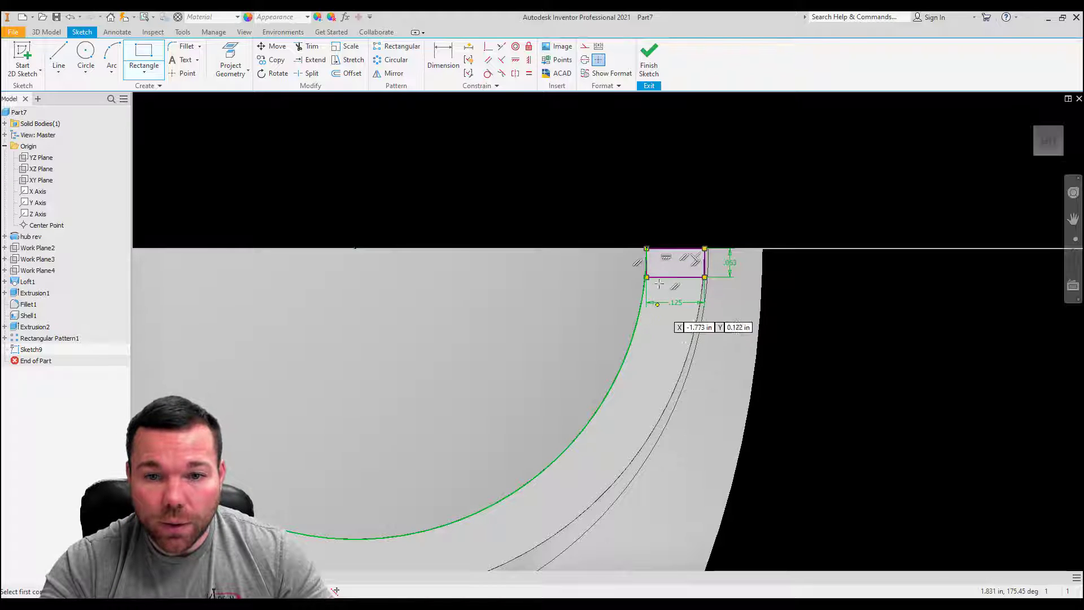
scroll(615, 278, up, 2)
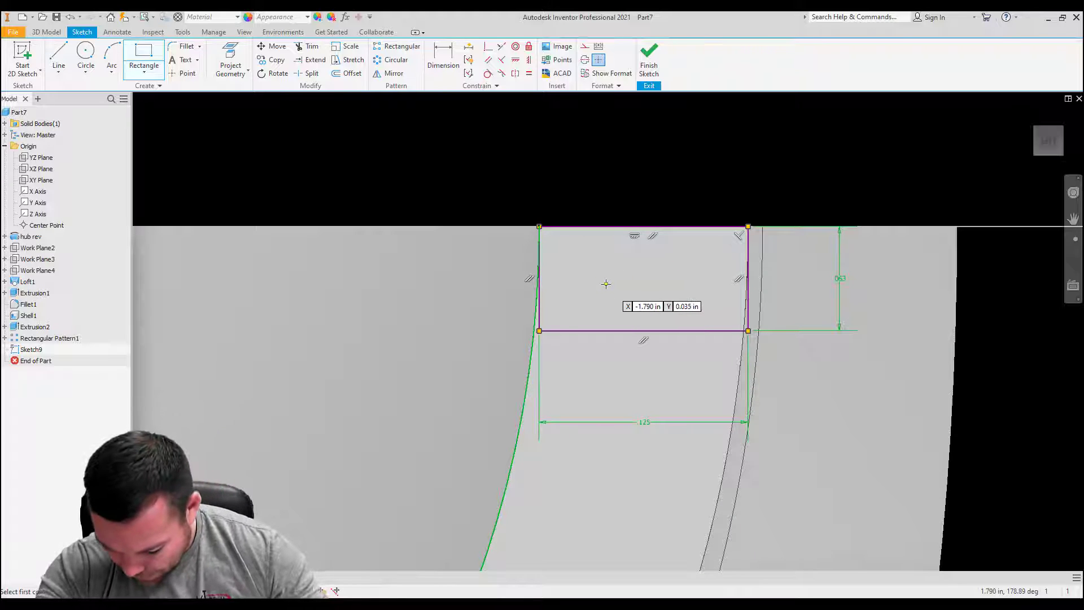
scroll(615, 292, down, 2)
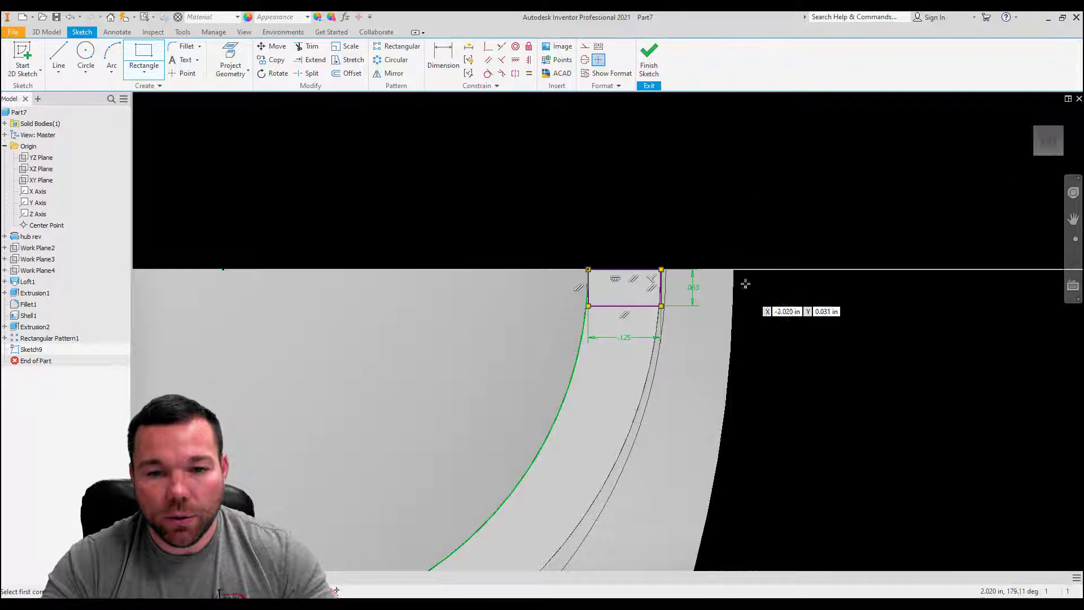
Step: Swap the rectangle's proportions by setting its height to 0.125 in and its width to 0.0625 in
key(Escape)
double_click(696, 298)
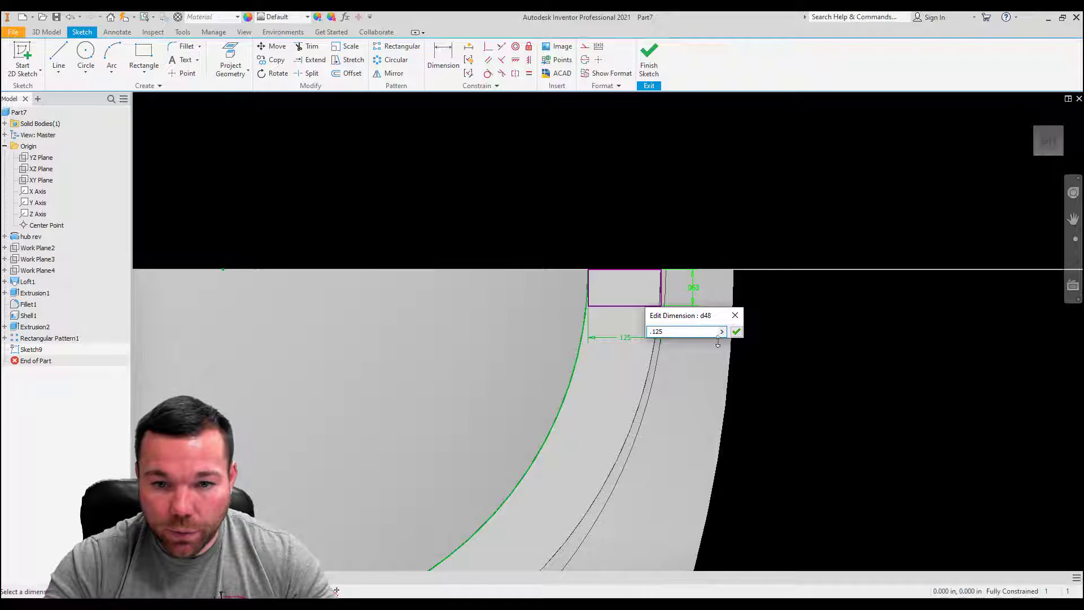
click(735, 333)
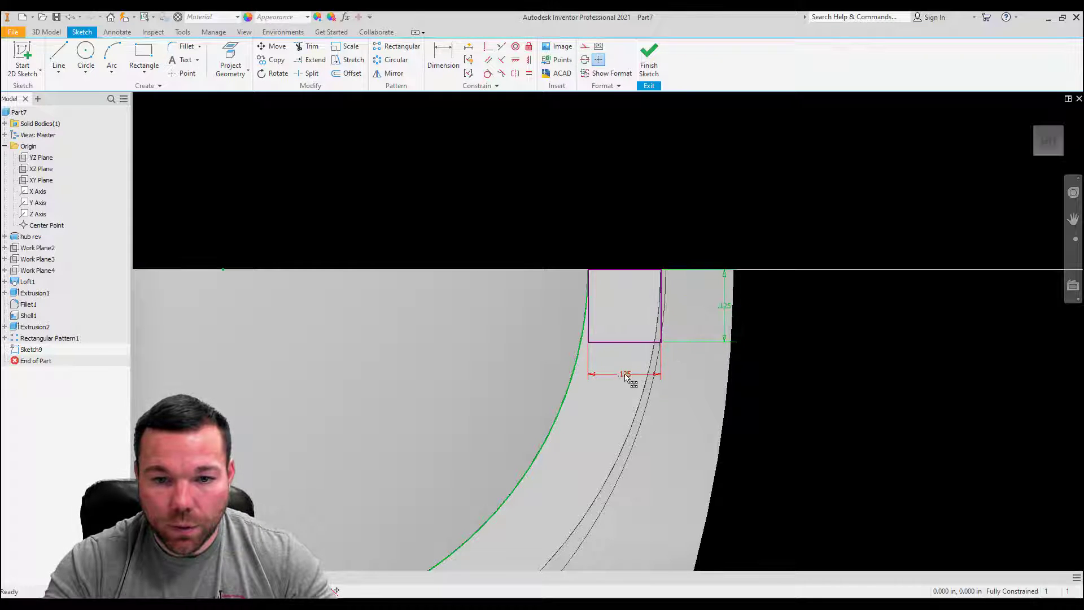
double_click(625, 374)
click(623, 416)
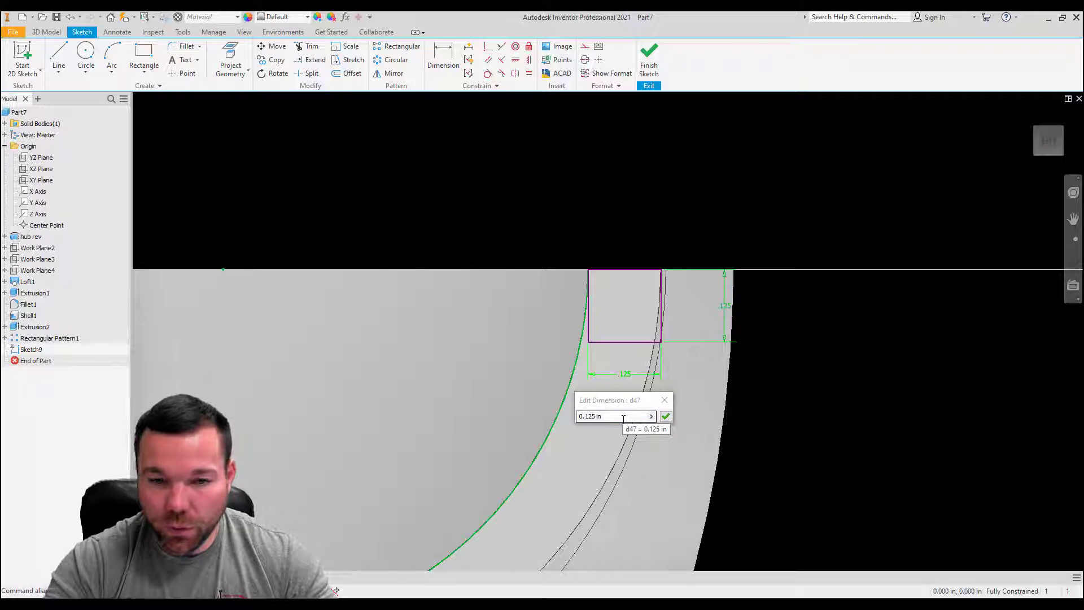
drag(628, 417, 526, 420)
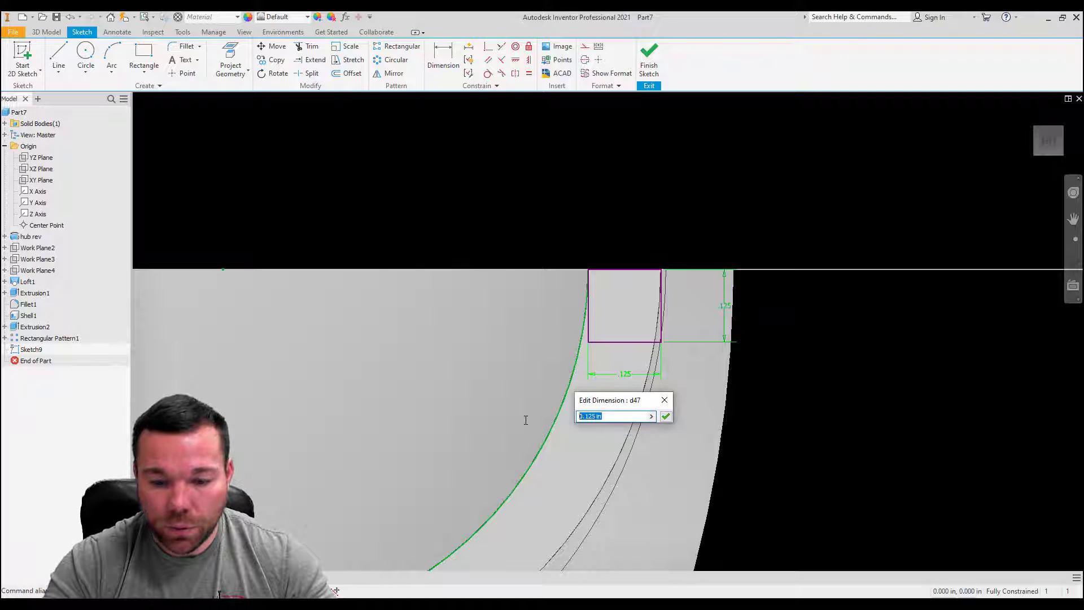
text(.0625)
key(Return)
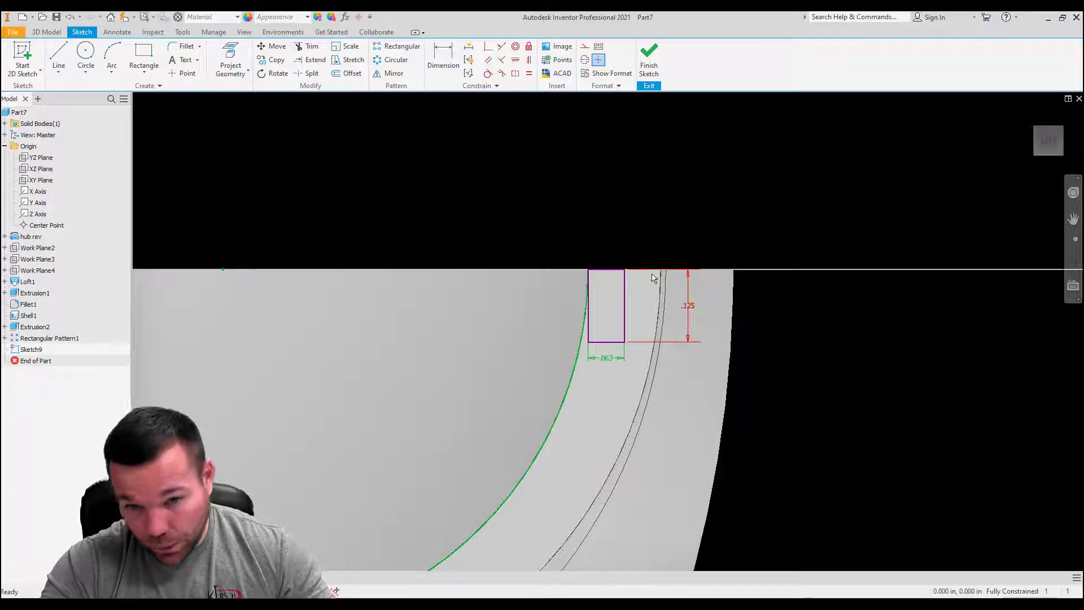
Step: Check the rectangle's placement against the wall, then undo its dimension edits and the rectangle itself
scroll(847, 266, down, 5)
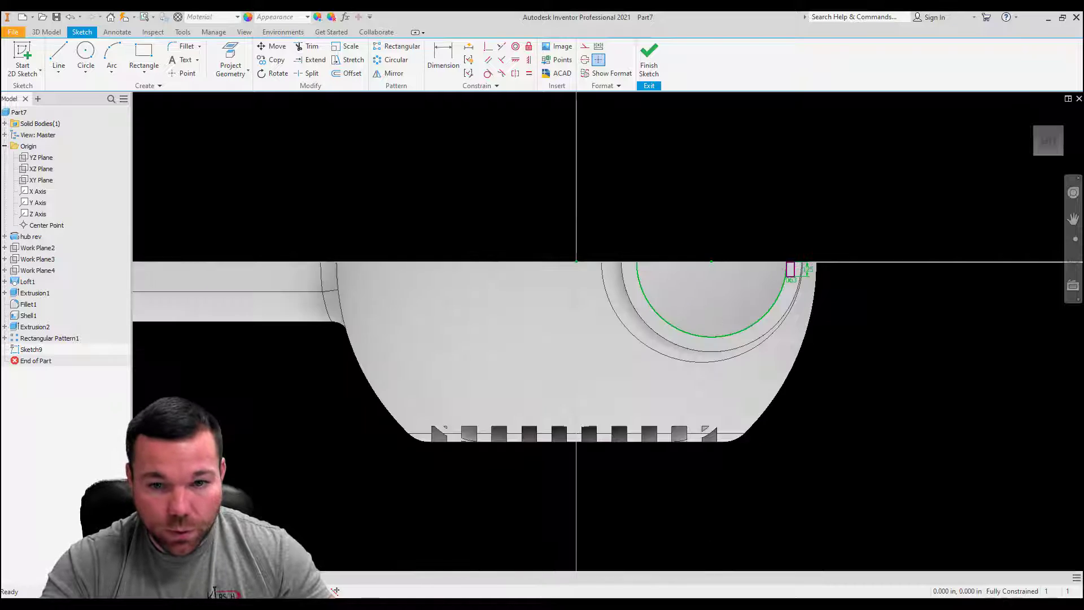
mouse_move(847, 266)
shift+middle_down()
mouse_move(838, 198)
mouse_move(864, 186)
mouse_move(762, 226)
mouse_move(790, 254)
shift+middle_up()
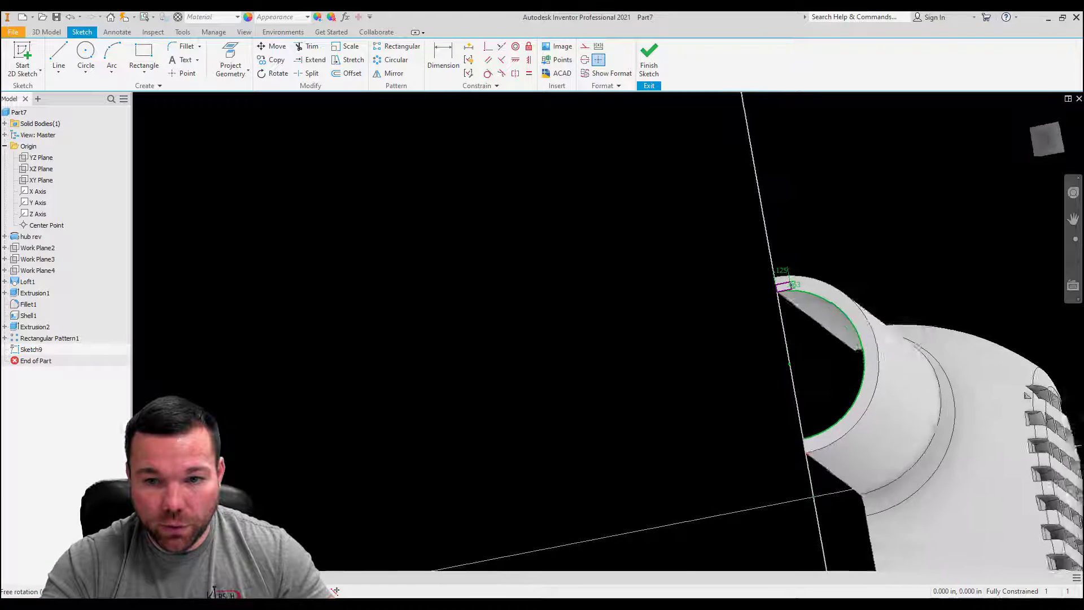
scroll(783, 277, up, 9)
scroll(717, 253, down, 3)
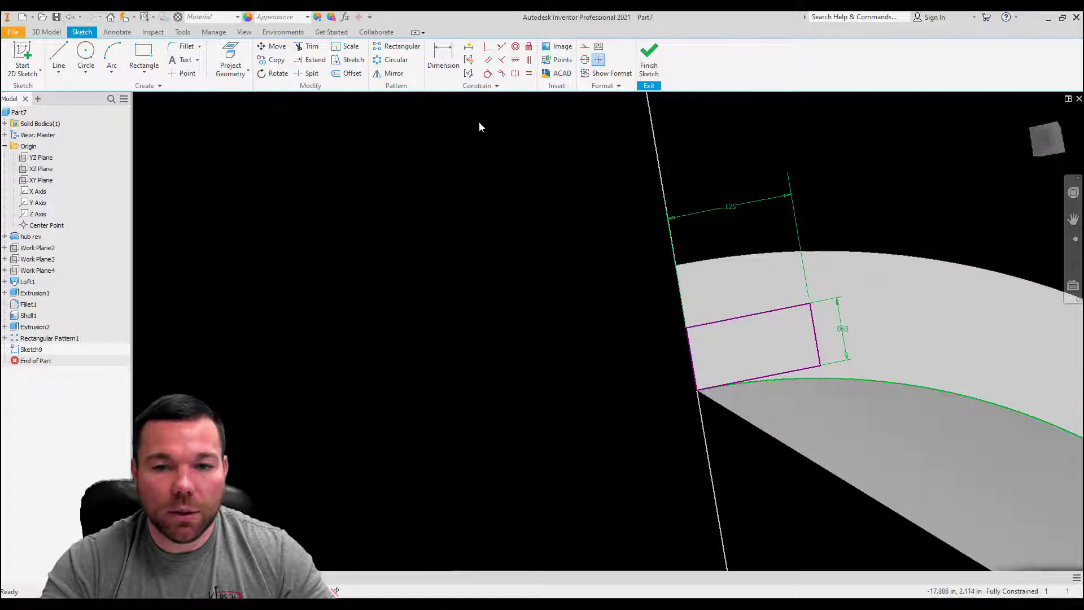
click(69, 17)
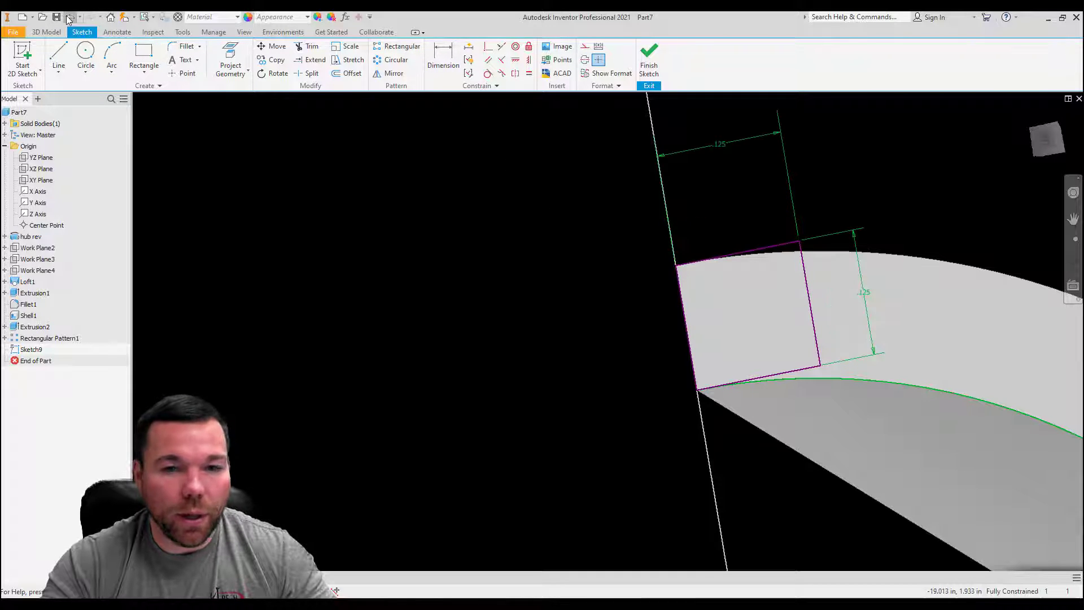
click(68, 18)
click(68, 18)
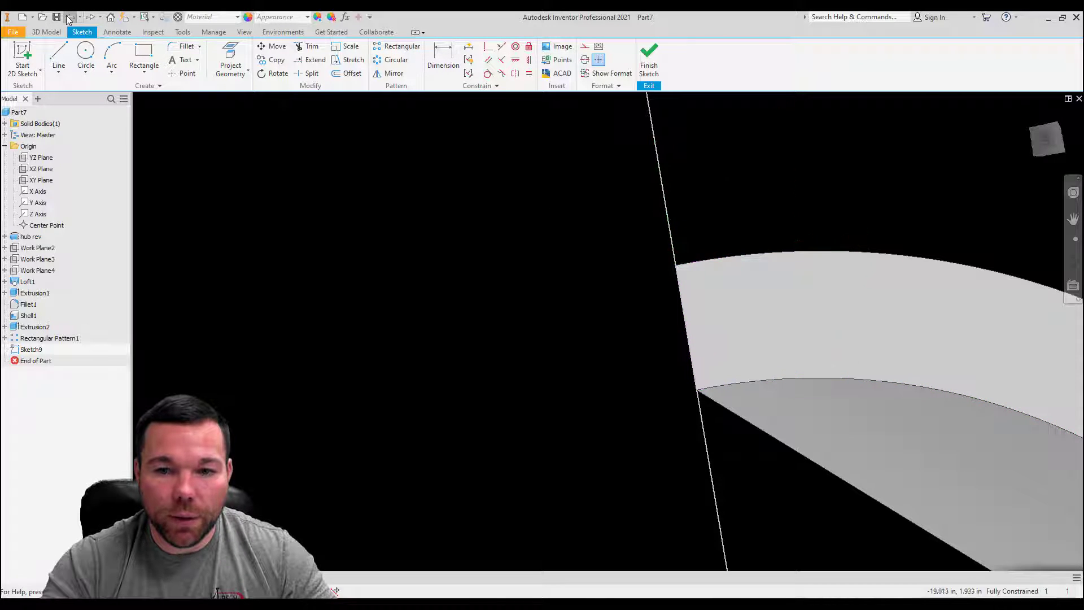
Step: Sketch a rectangle from the outer corner of the arm's end face, 0.125 in into the face and 0.0625 in across the wall thickness
click(143, 55)
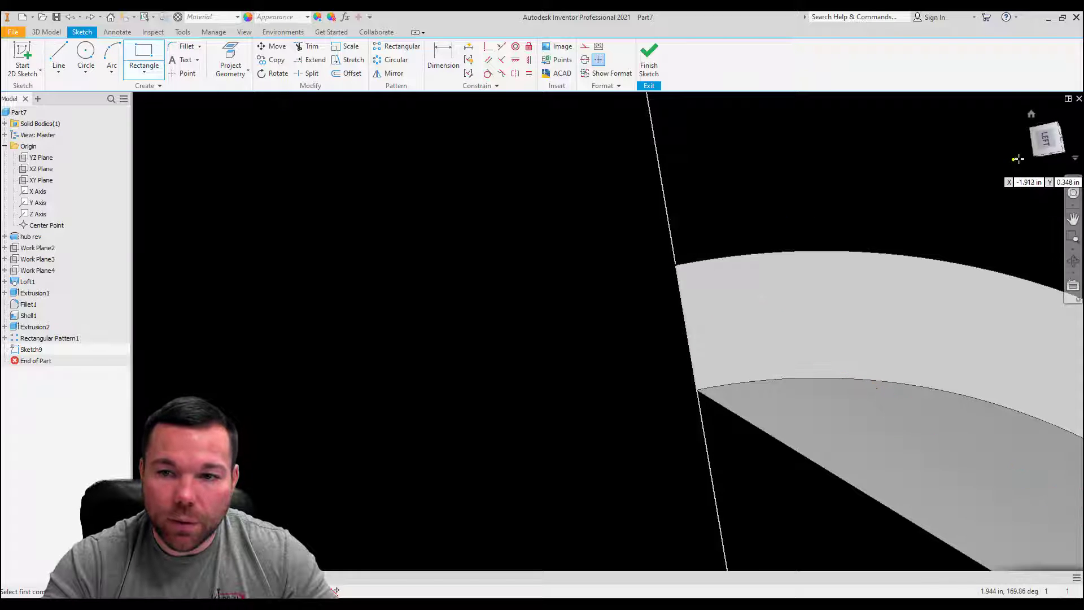
click(1047, 141)
scroll(627, 209, up, 5)
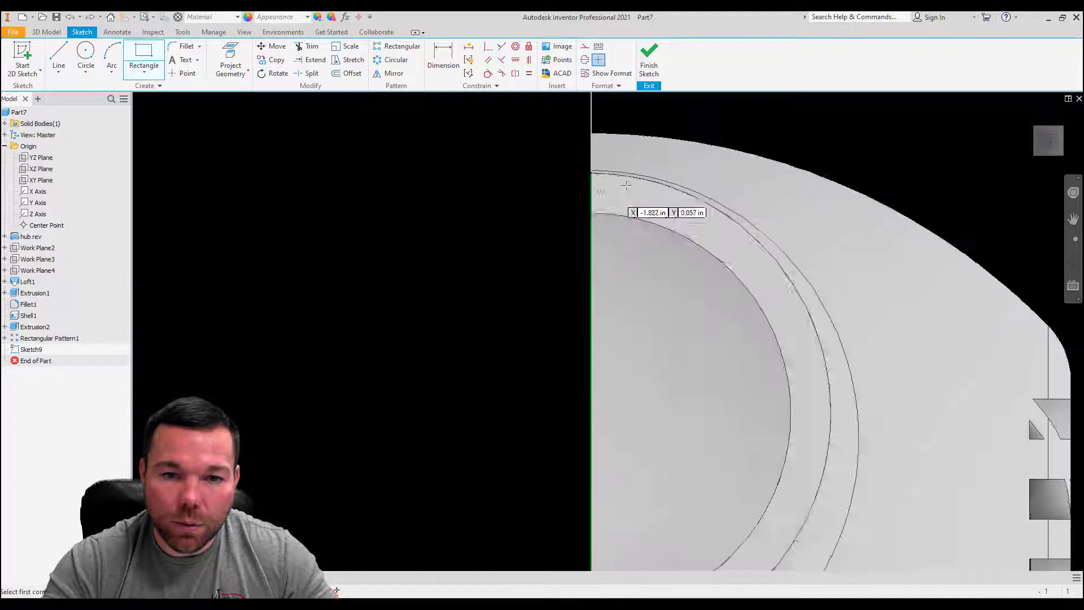
click(501, 160)
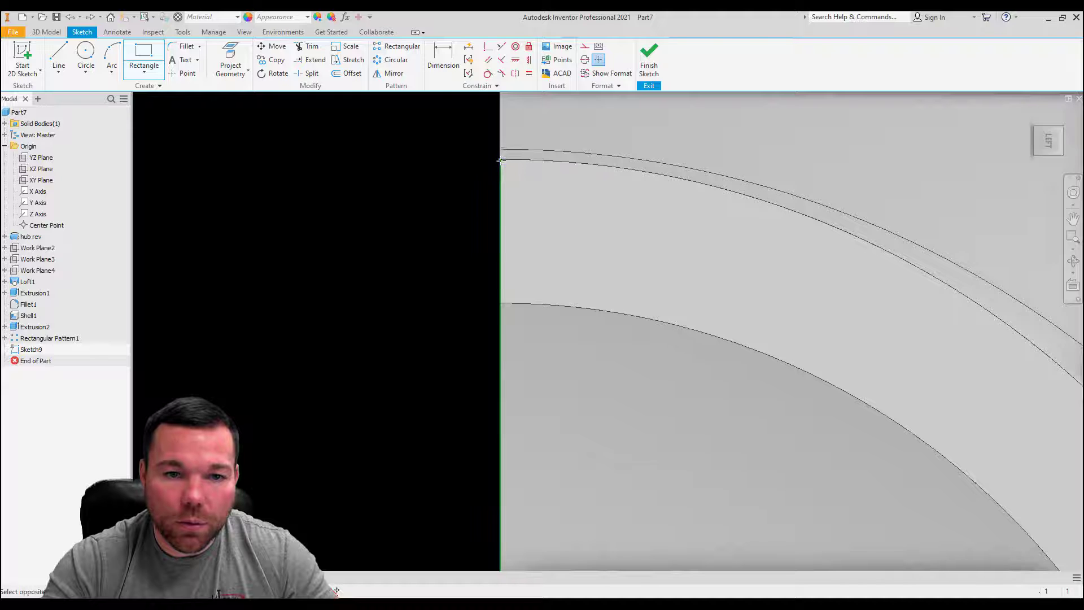
text(.125)
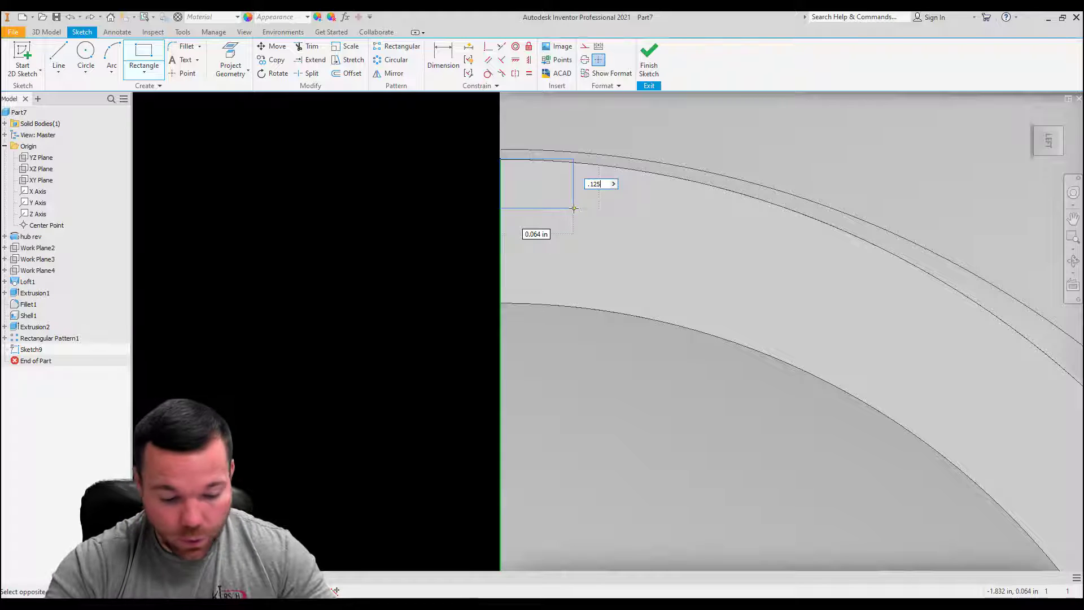
key(Tab)
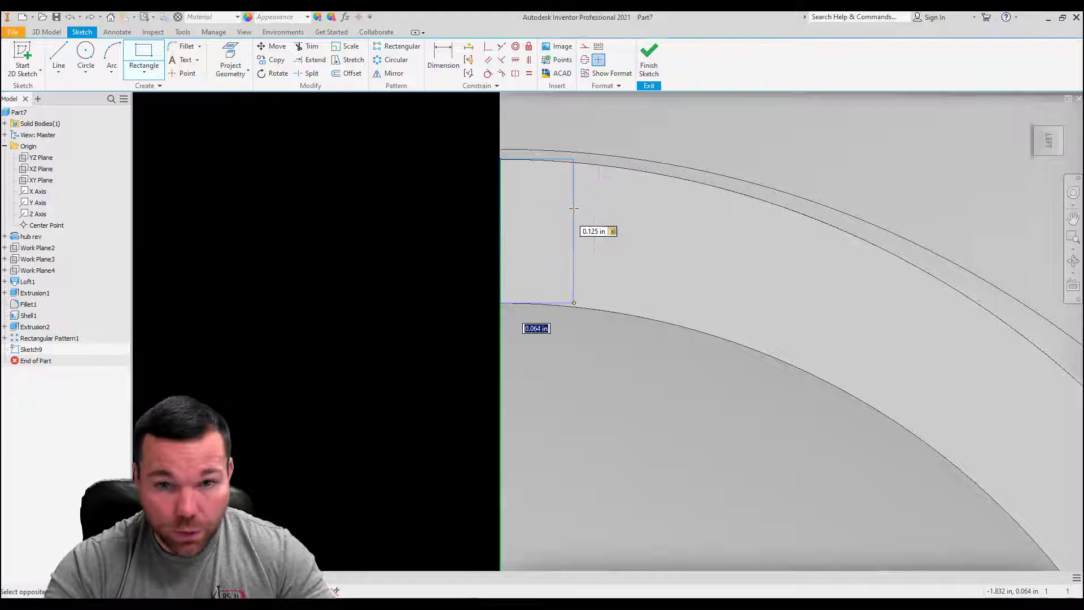
text(.0625)
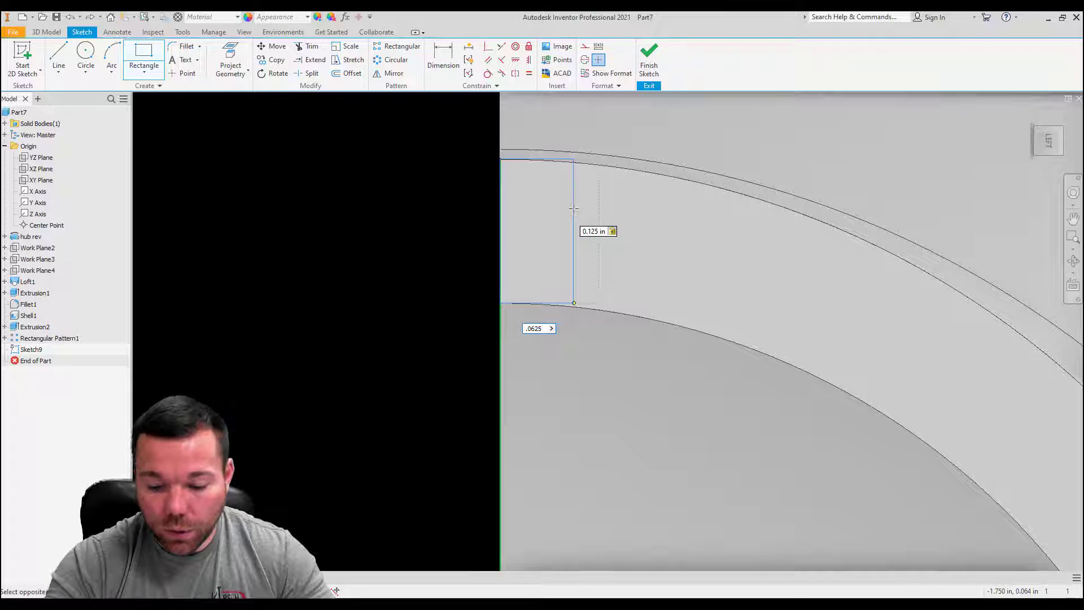
key(BackSpace)
key(BackSpace)
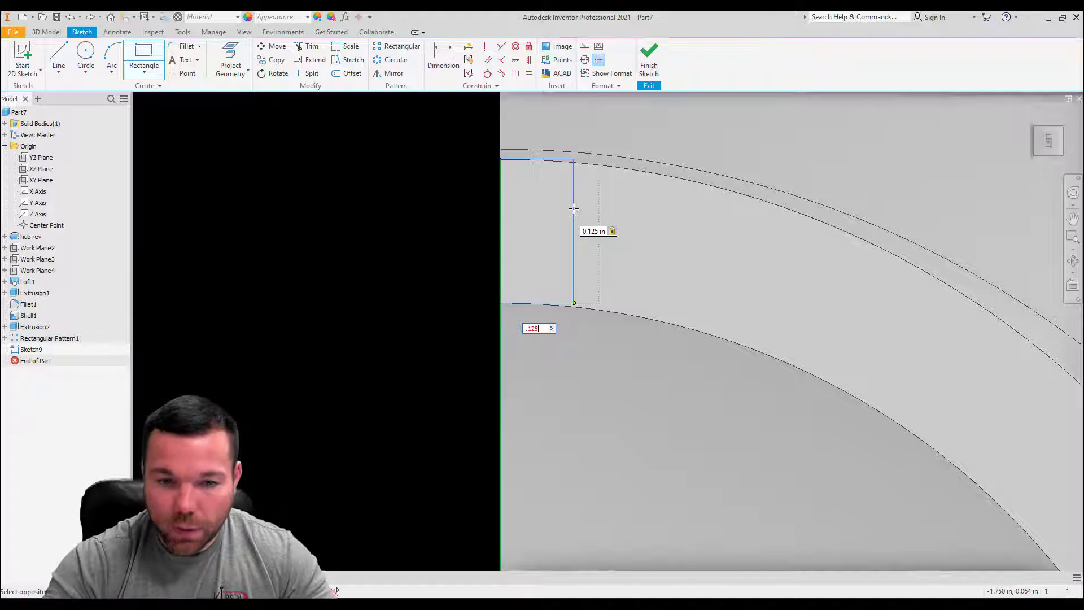
key(Tab)
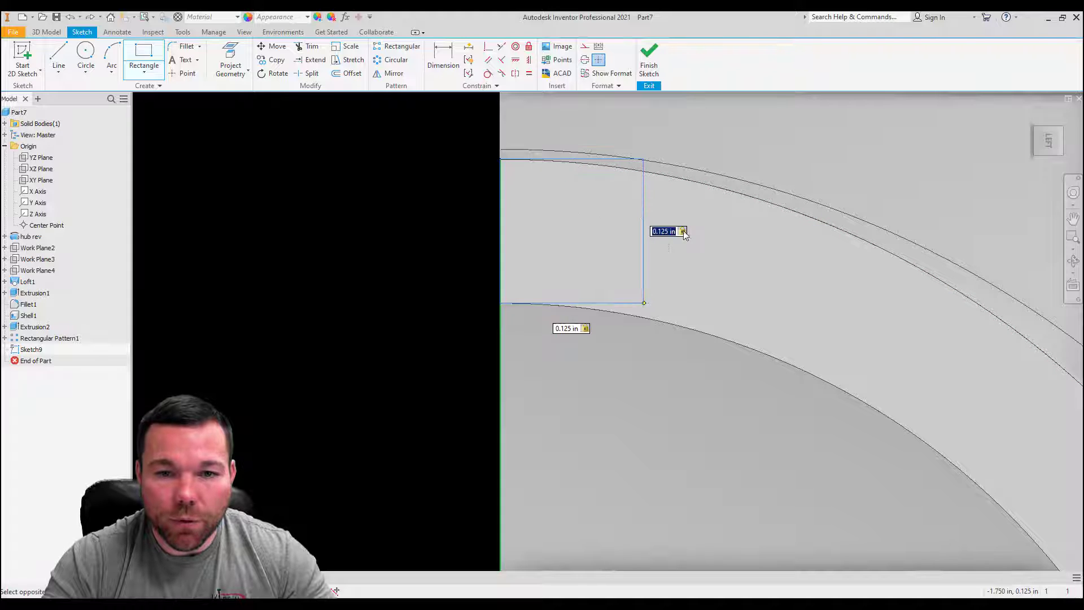
text(.)
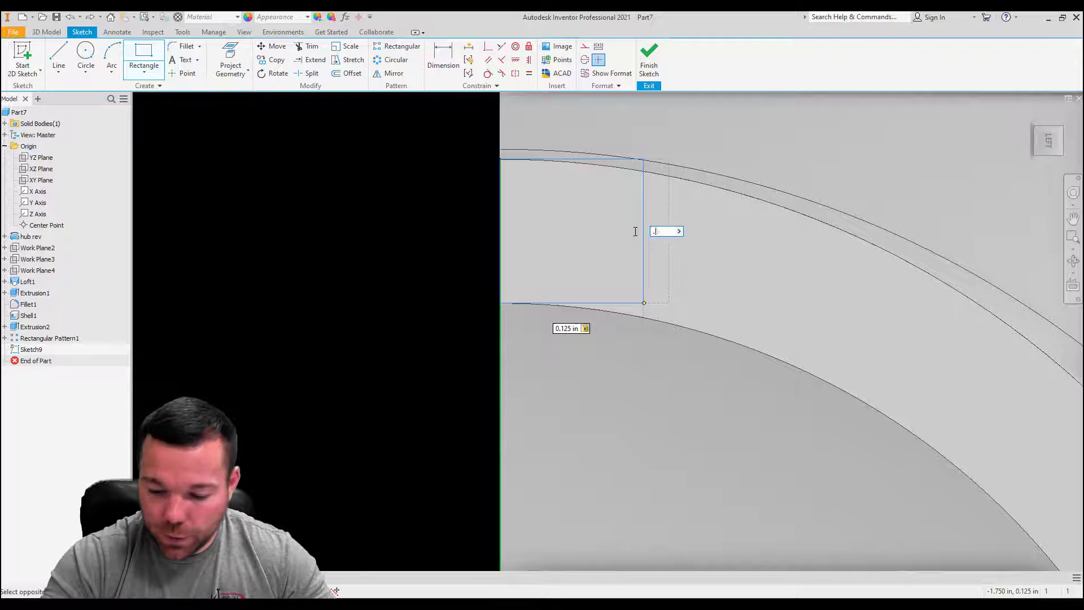
text(1255)
key(Return)
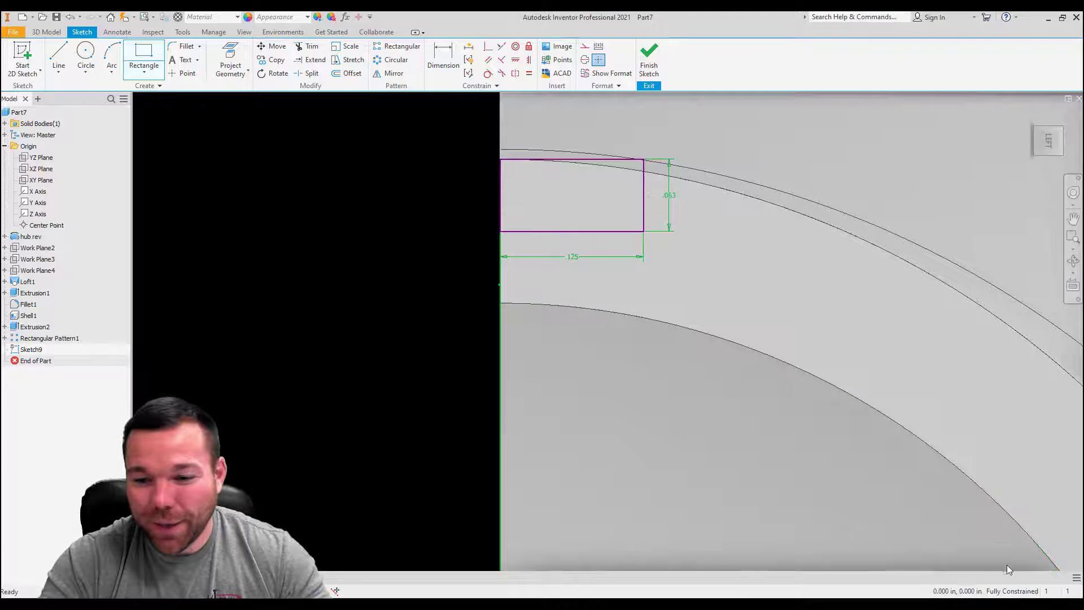
key(Escape)
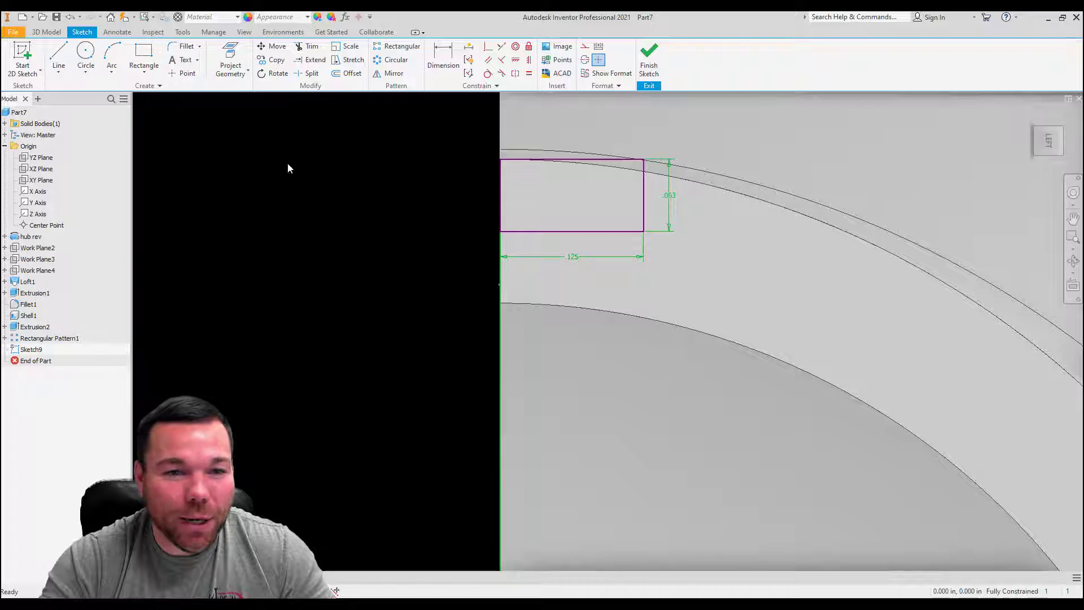
Step: Examine how the rectangle sits against the outer edge of the shell wall from the hollow side
shift+middle_drag(577, 195, 595, 201)
scroll(565, 196, down, 4)
scroll(816, 289, up, 7)
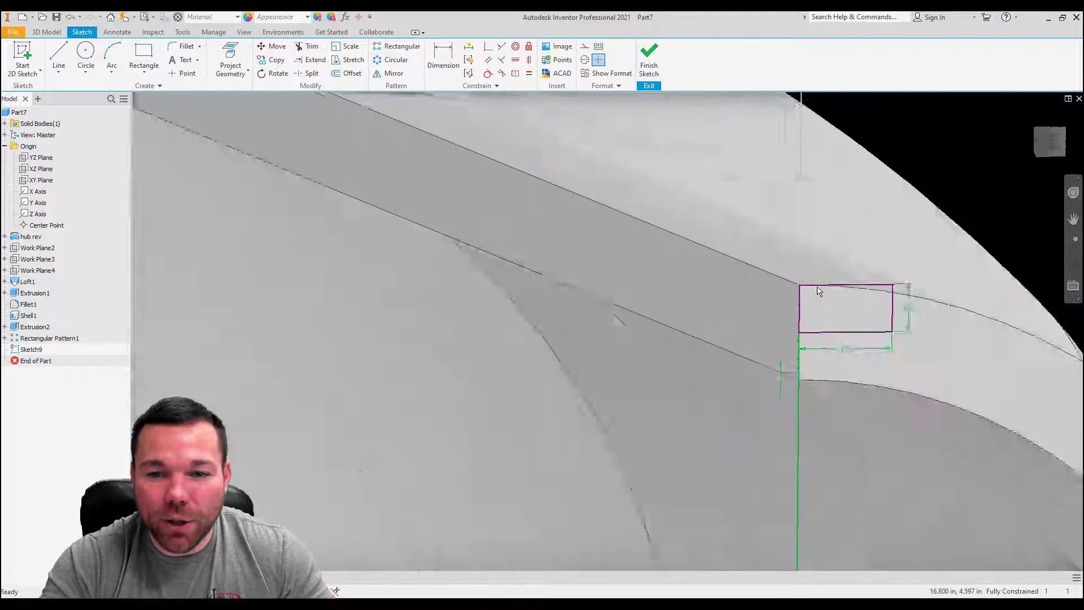
scroll(663, 273, down, 6)
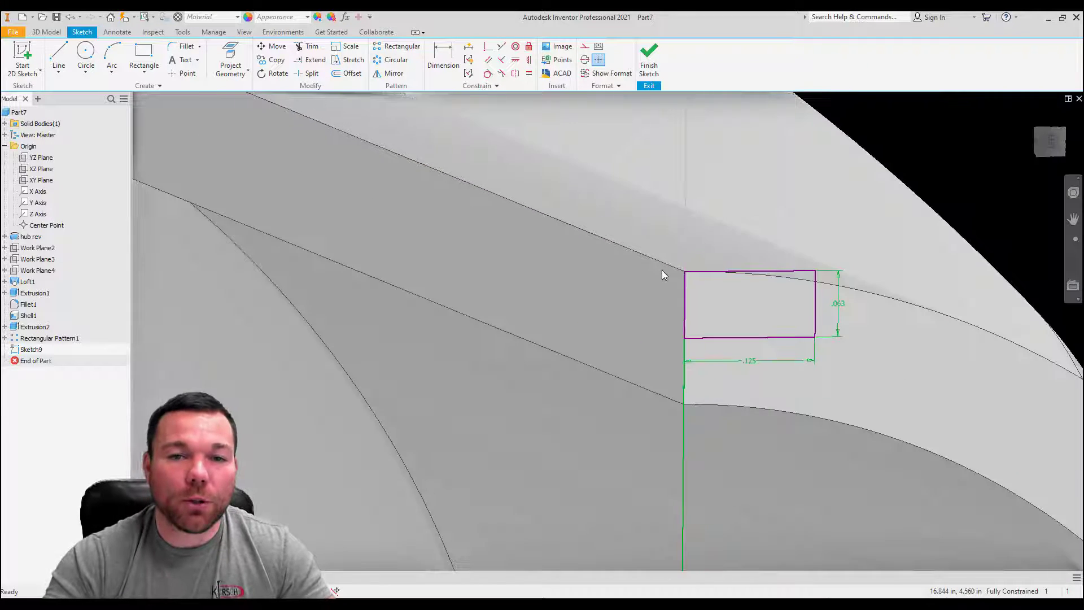
scroll(703, 257, down, 3)
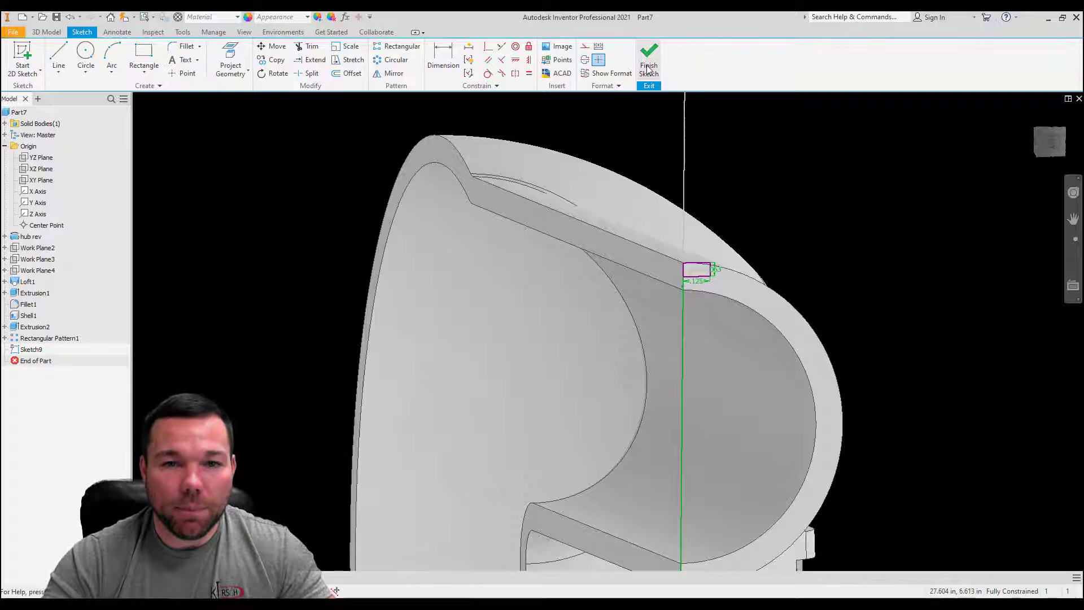
Step: Finish the rectangle sketch and start a new sketch on the shell's flat rim face
click(649, 63)
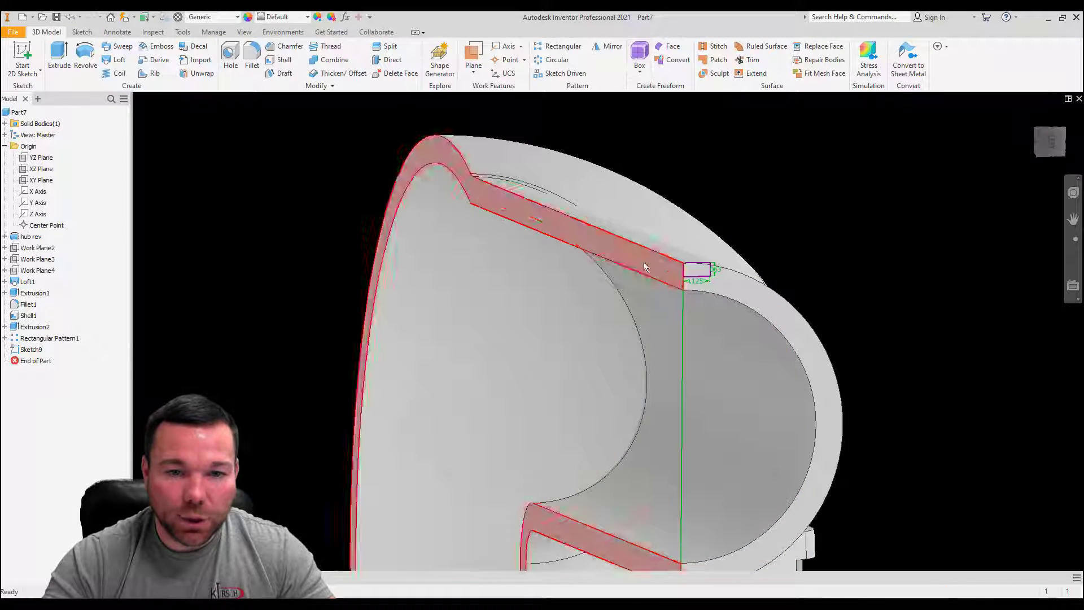
shift+middle_drag(569, 214, 615, 218)
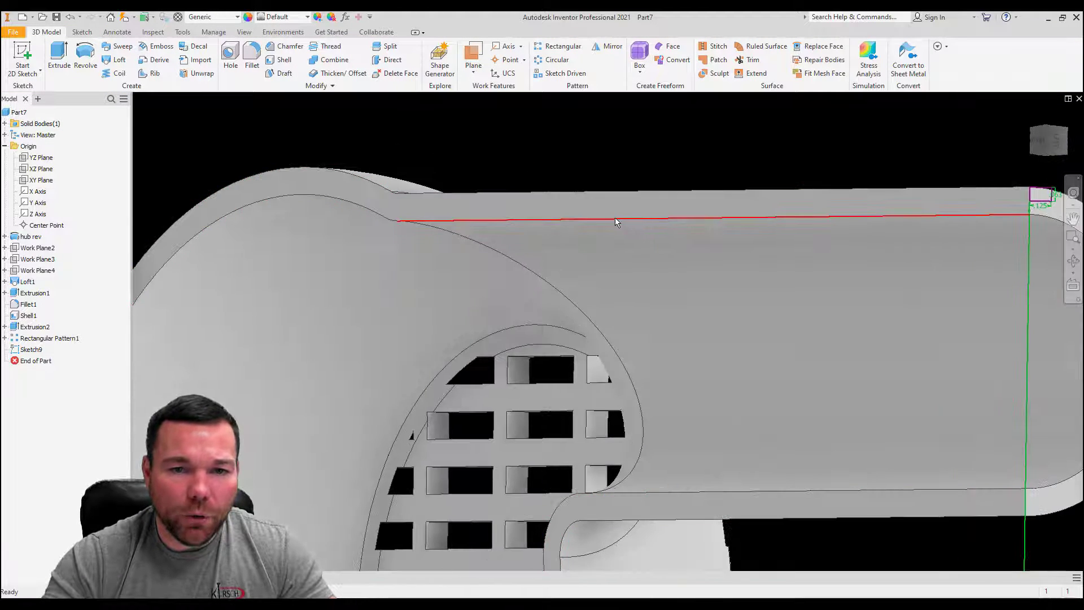
click(625, 202)
click(22, 56)
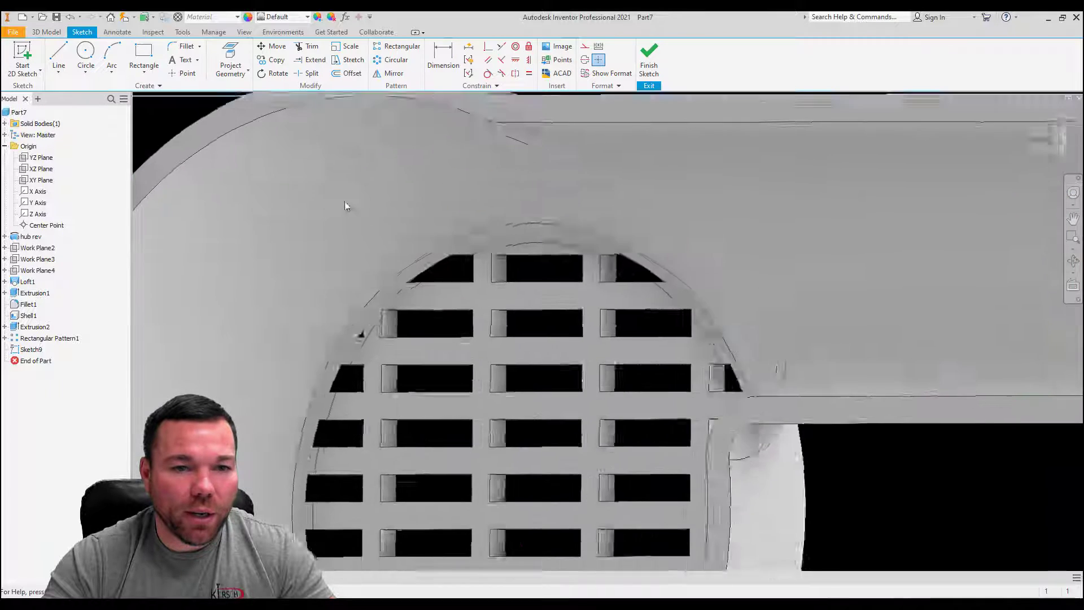
scroll(467, 213, up, 3)
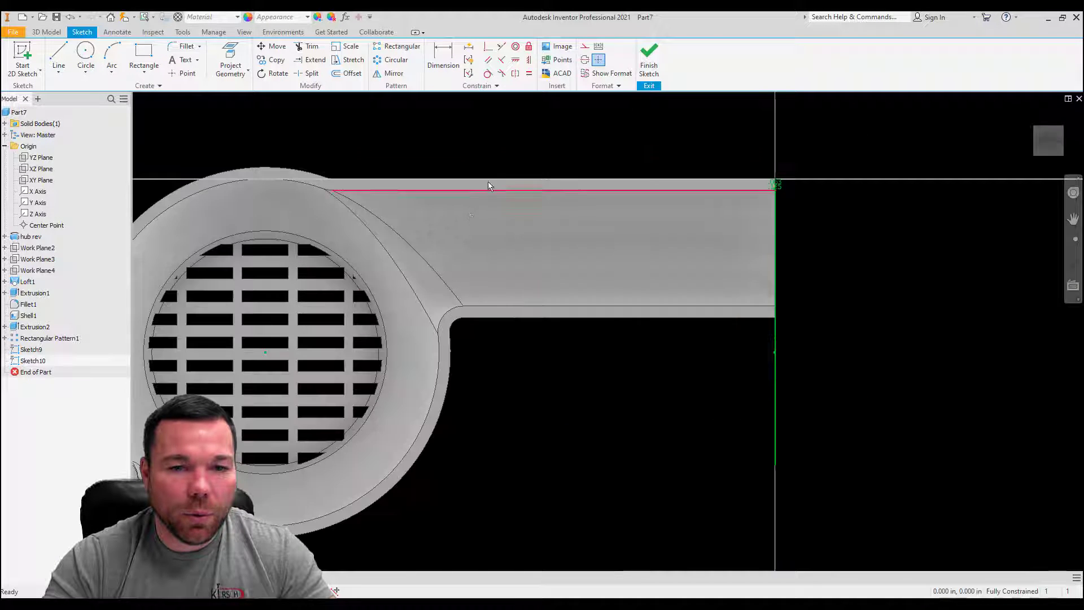
Step: Project the horizontal arm's upper outer edge, the small blend edge and the hub's outer arc into the sketch
click(231, 56)
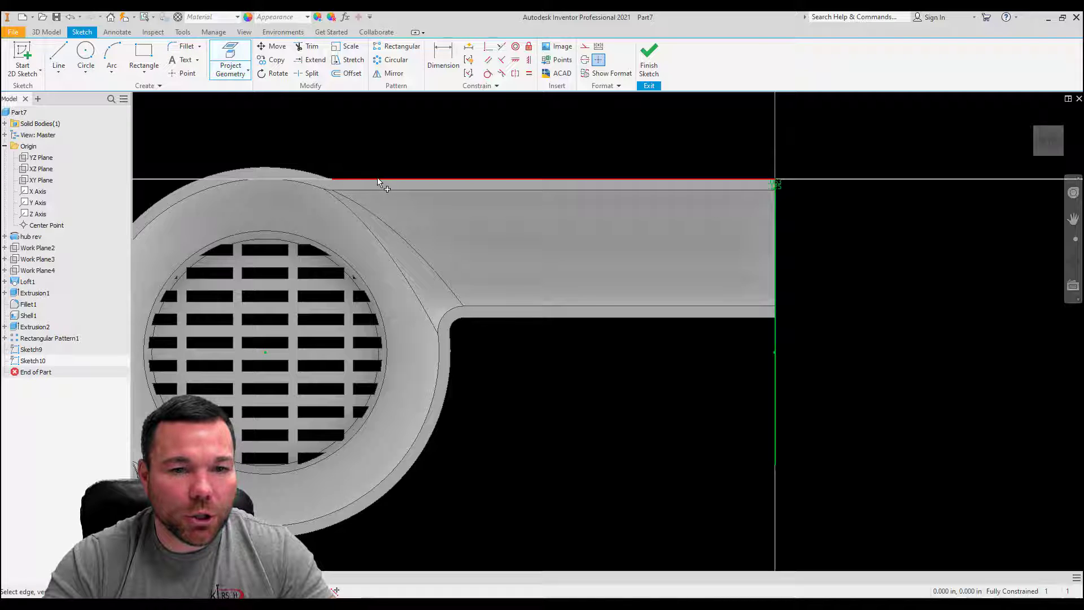
click(355, 182)
scroll(357, 182, up, 5)
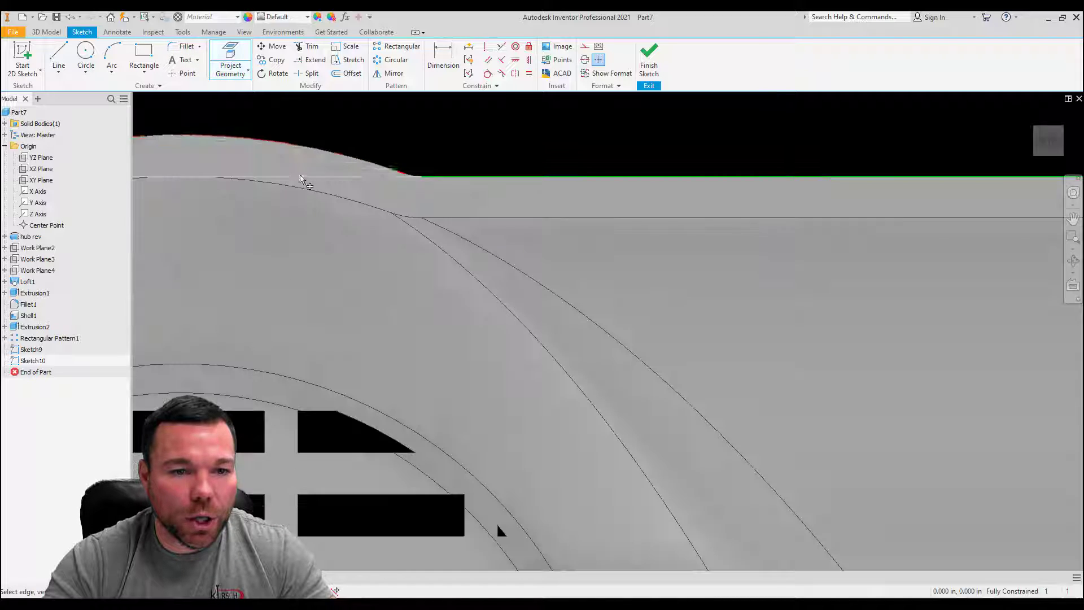
click(405, 175)
click(386, 166)
Step: Project the handle's outer edges into the sketch, from the hub blend down the straight side, around the rounded end and up the curved side
scroll(443, 116, down, 5)
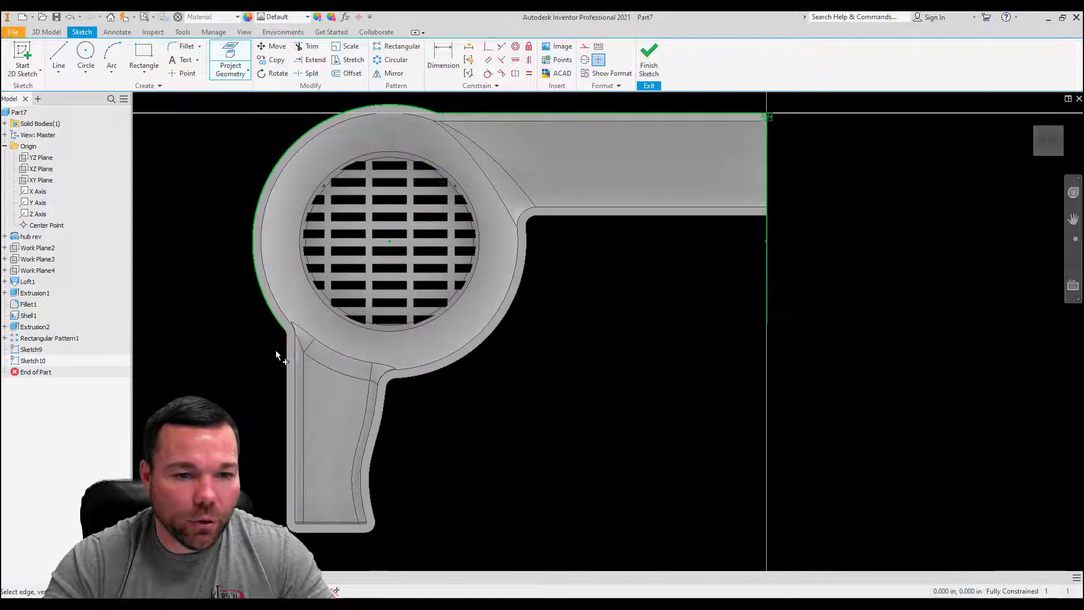
scroll(276, 350, up, 10)
scroll(455, 203, down, 5)
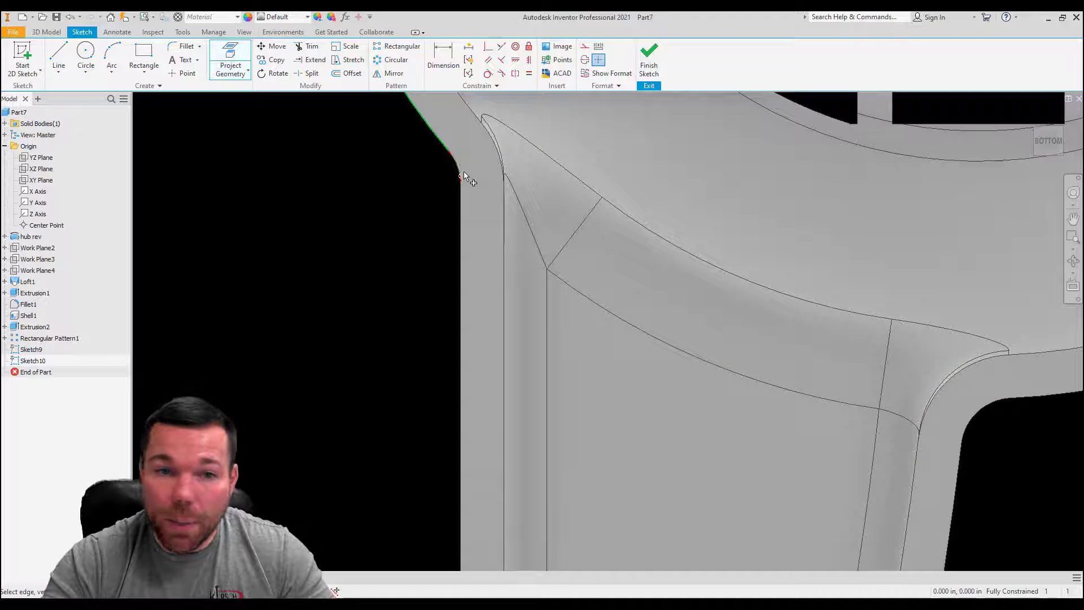
click(461, 225)
scroll(446, 181, down, 5)
scroll(450, 523, up, 4)
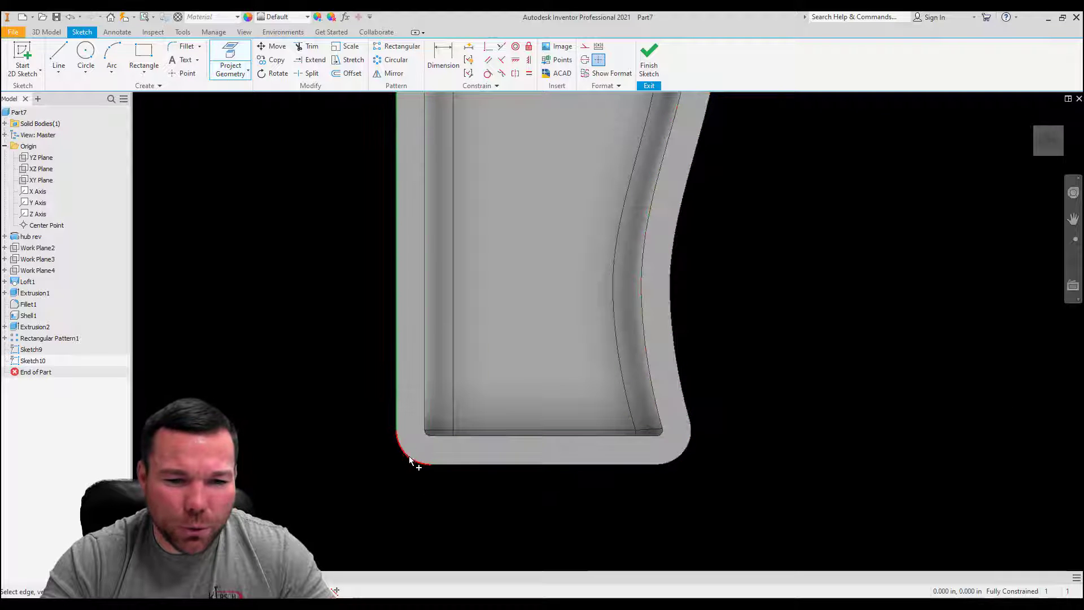
click(455, 465)
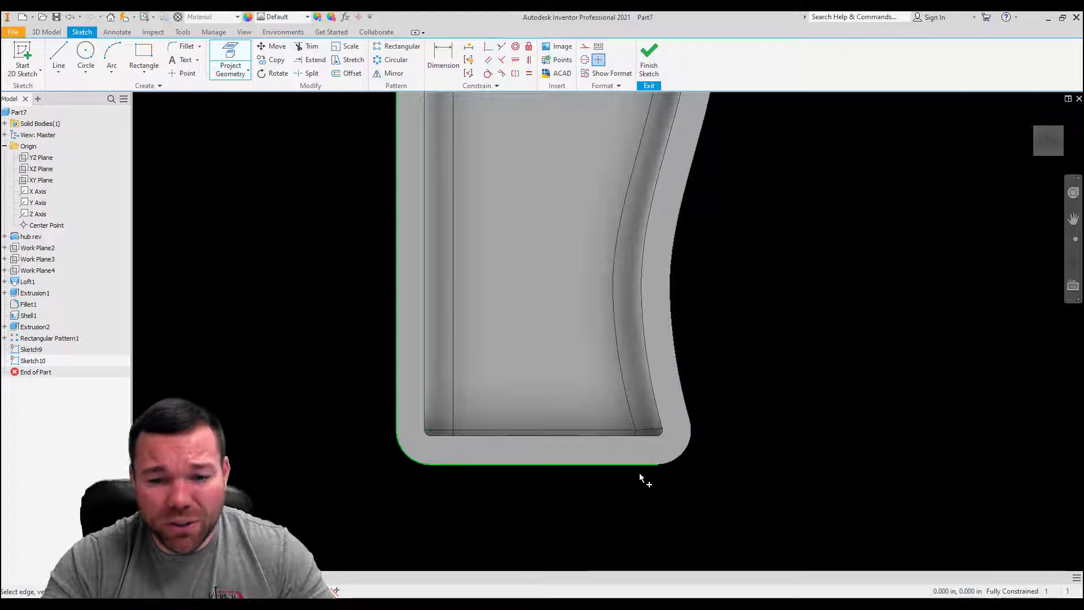
click(673, 460)
click(687, 421)
scroll(536, 497, down, 5)
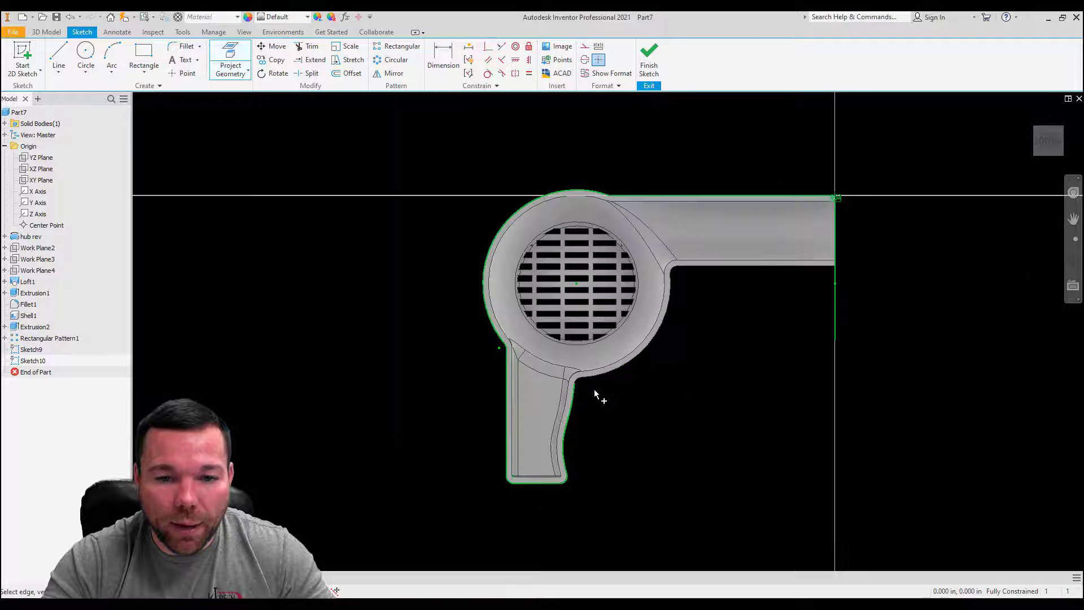
Step: Project the hub's lower arc, the inner corner fillet and the arm's lower outer edge, and finish the outline sketch
scroll(598, 395, up, 6)
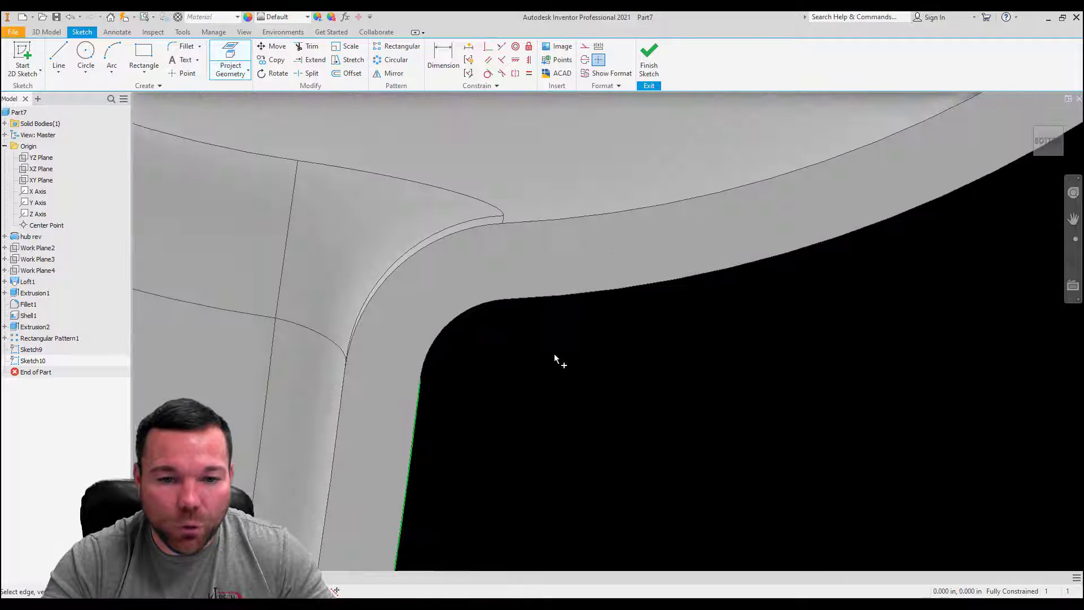
click(538, 296)
scroll(299, 404, down, 5)
scroll(477, 209, up, 6)
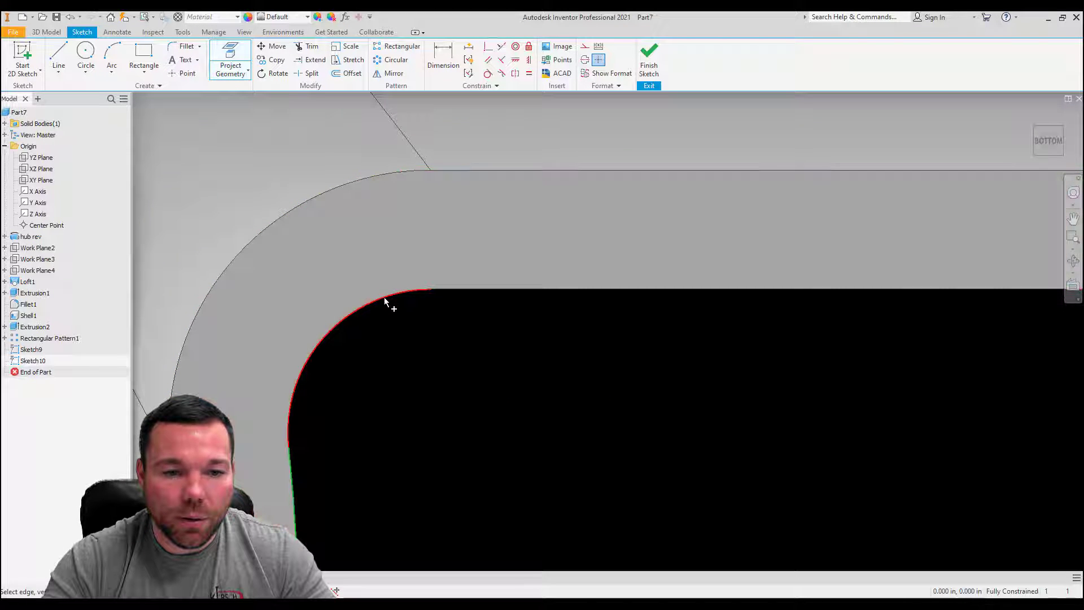
click(387, 295)
scroll(339, 336, down, 4)
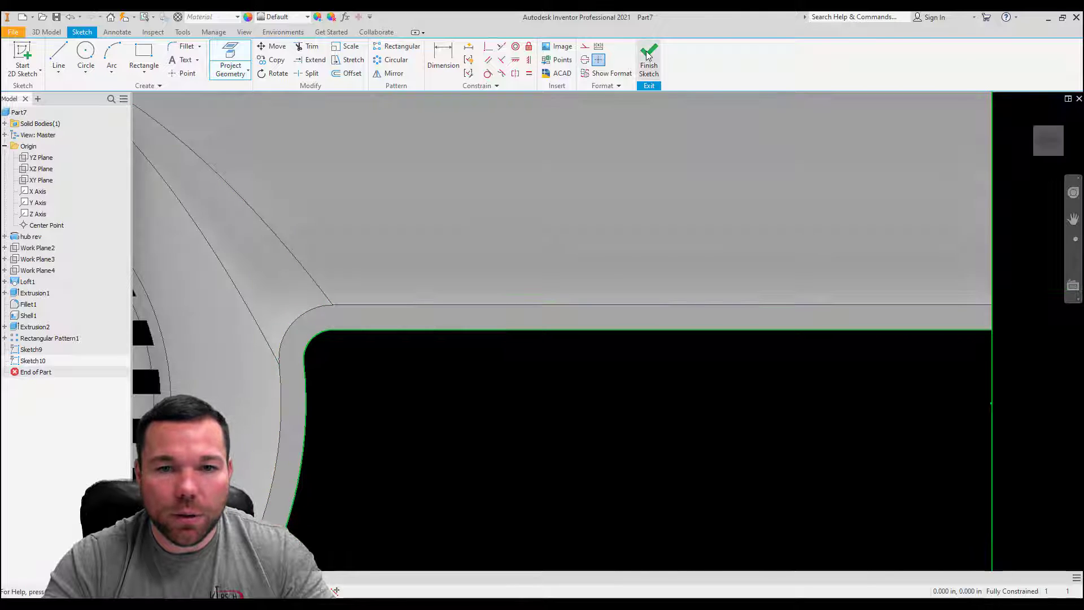
click(649, 60)
Step: Sweep-cut the small rectangle along the projected outer outline, with 0 deg taper and 0 deg twist
scroll(510, 243, down, 5)
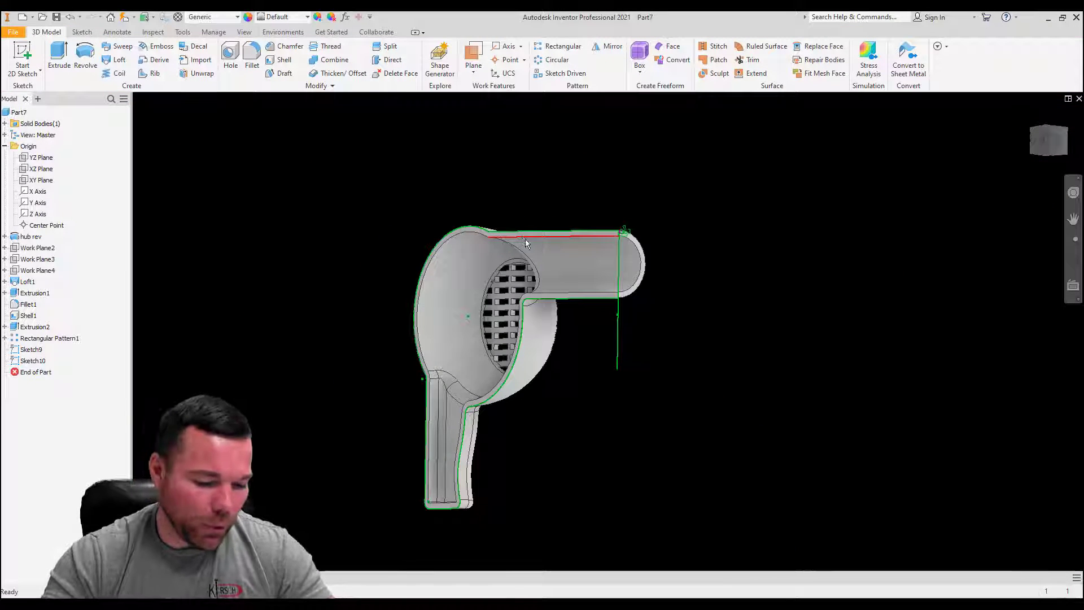
scroll(595, 291, up, 3)
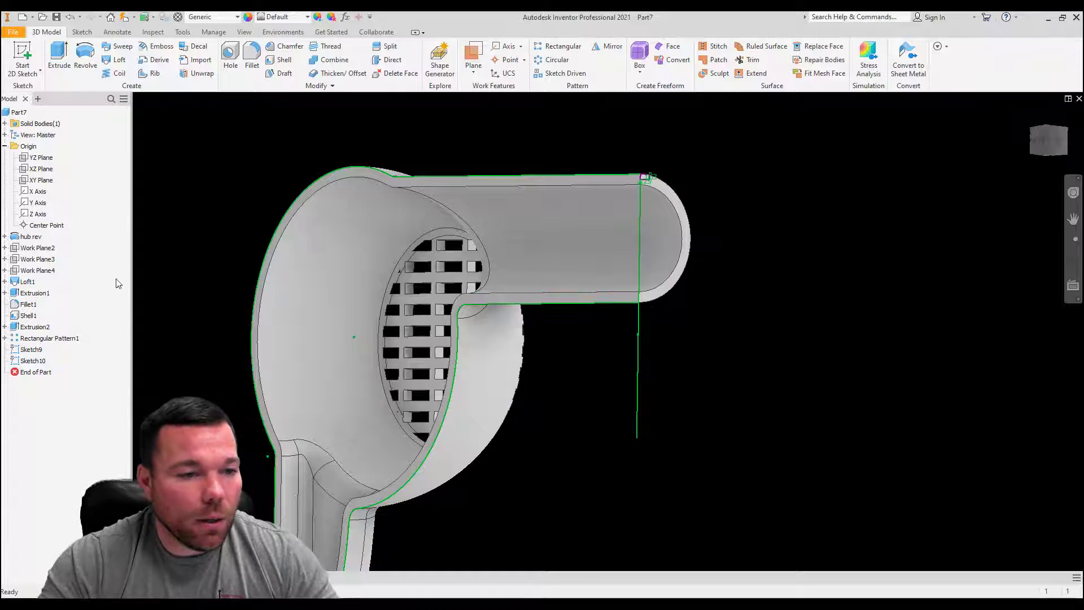
click(117, 47)
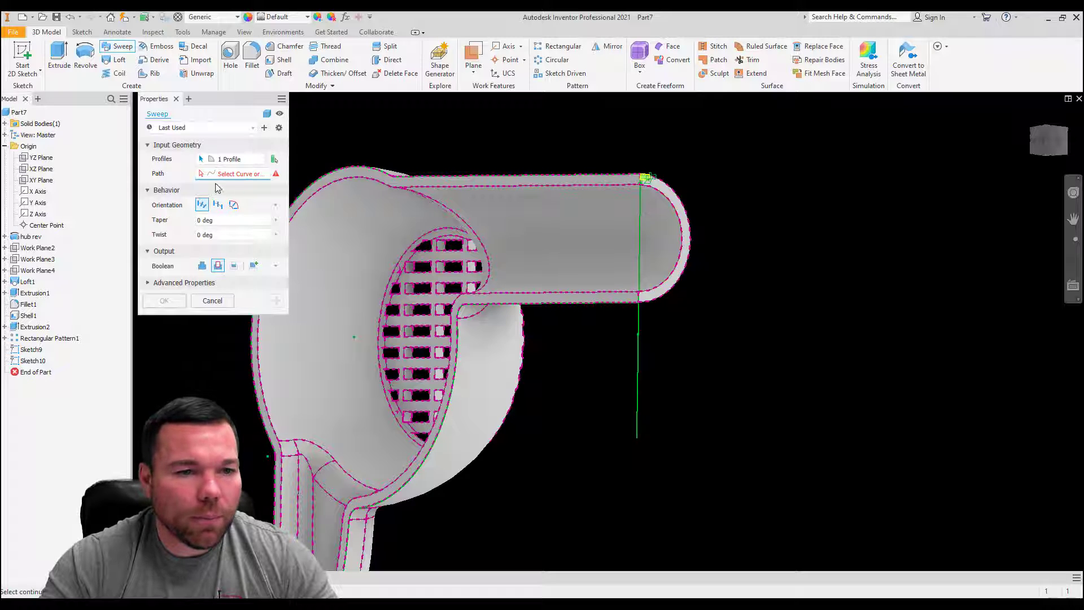
scroll(543, 178, up, 3)
click(559, 173)
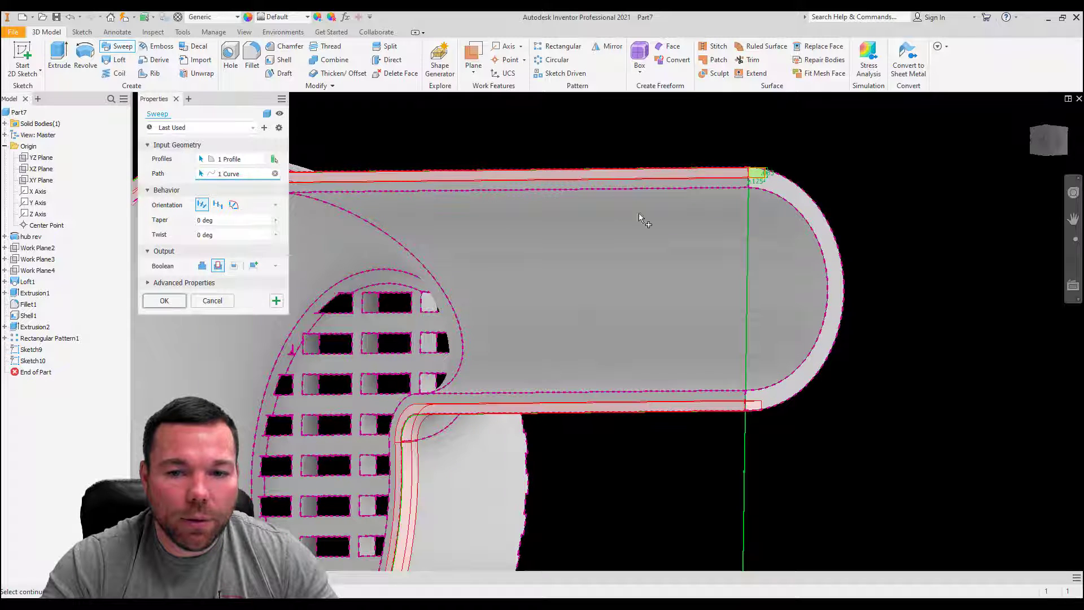
click(162, 301)
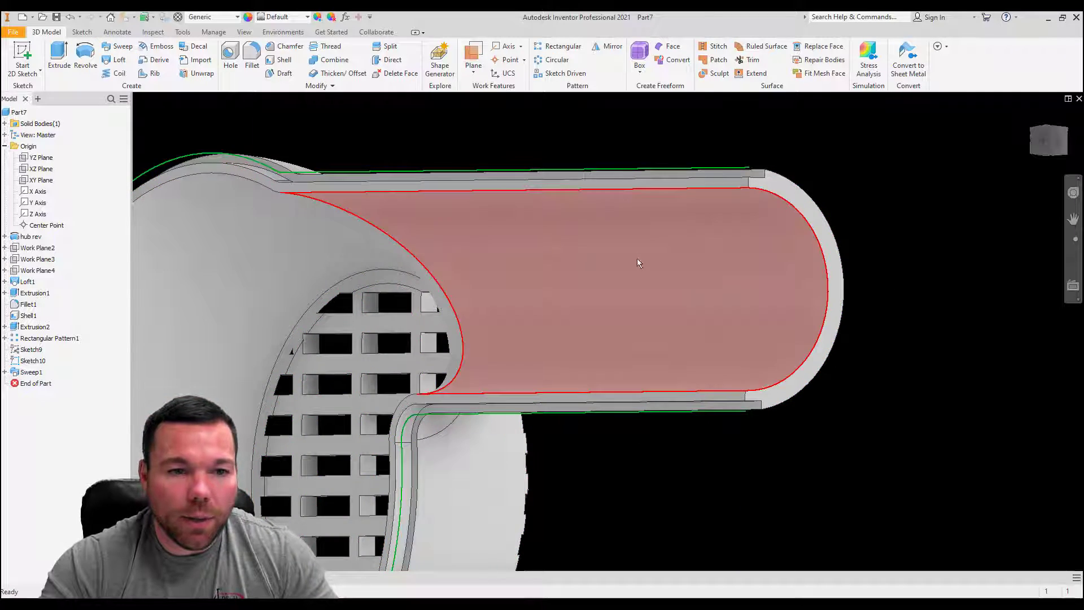
Step: Hide the projected outline sketch Sketch10 after viewing the swept cut along the arm's rim
shift+middle_drag(640, 259, 466, 340)
mouse_move(651, 177)
shift+middle_down()
mouse_move(564, 259)
mouse_move(376, 276)
mouse_move(361, 299)
shift+middle_up()
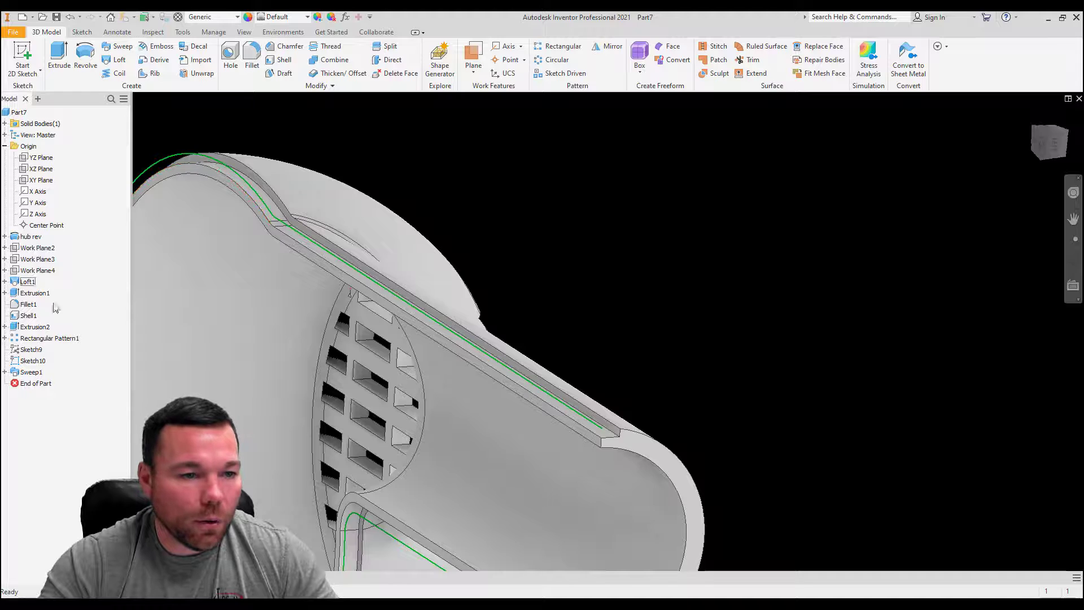
click(17, 366)
right_click(17, 365)
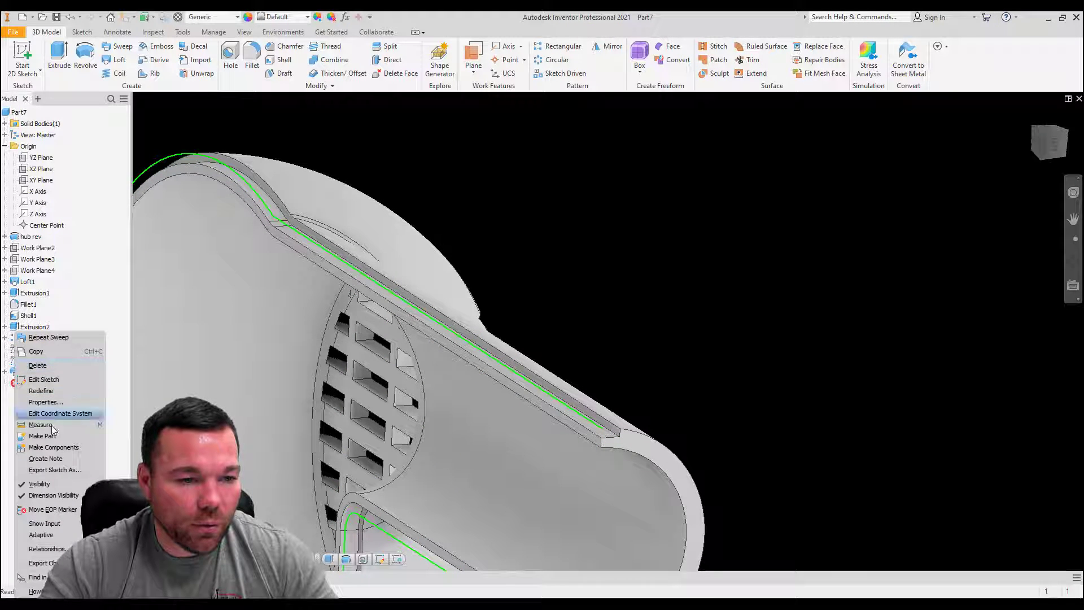
click(41, 484)
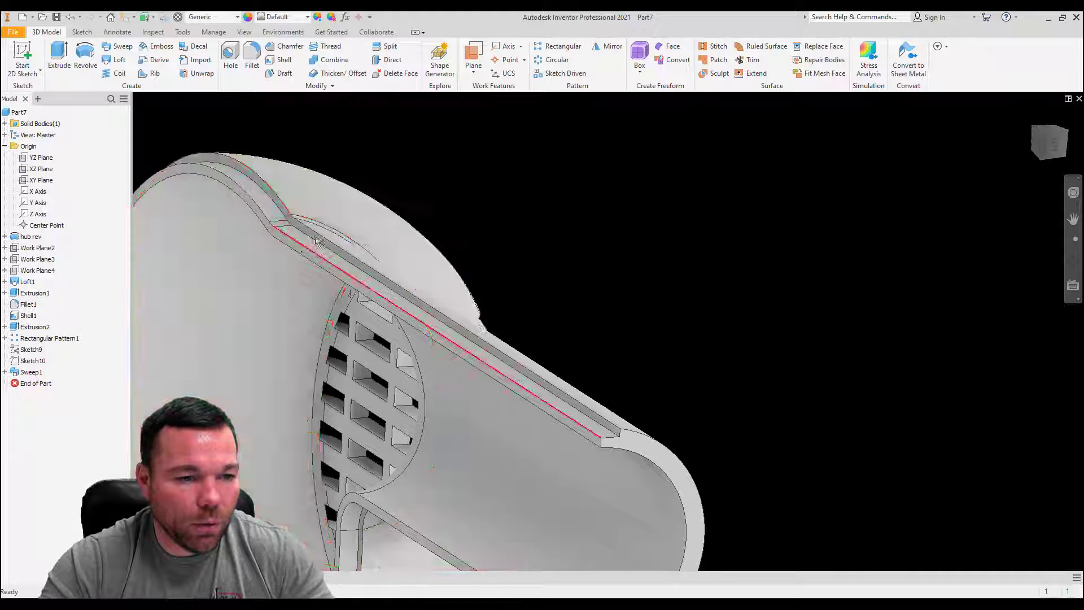
Step: Look through the pattern and sweep entries in the model tree and collapse the Origin folder
click(5, 337)
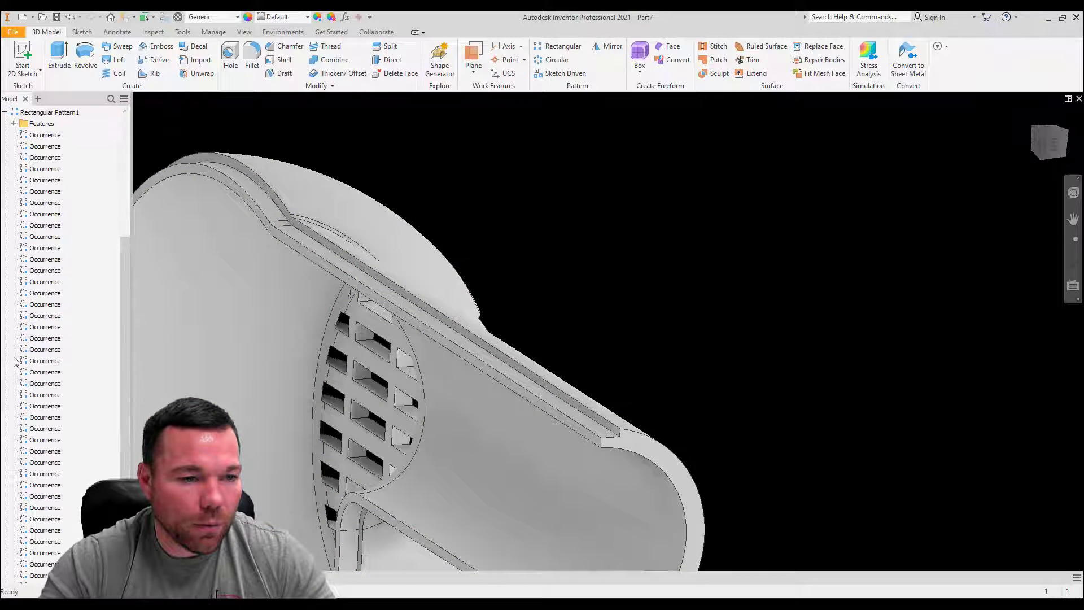
click(4, 112)
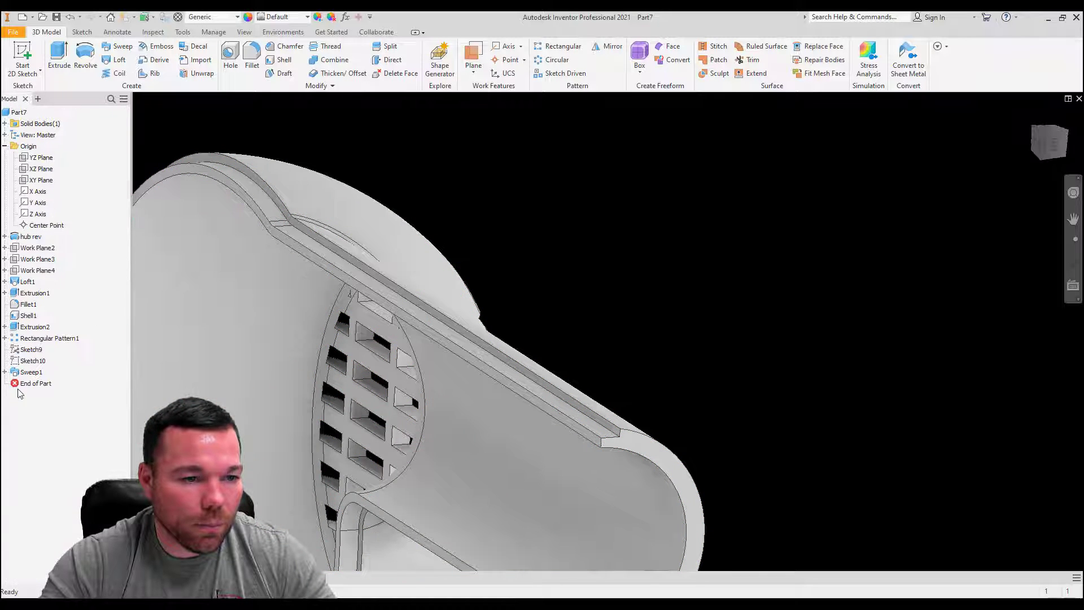
click(5, 372)
click(5, 372)
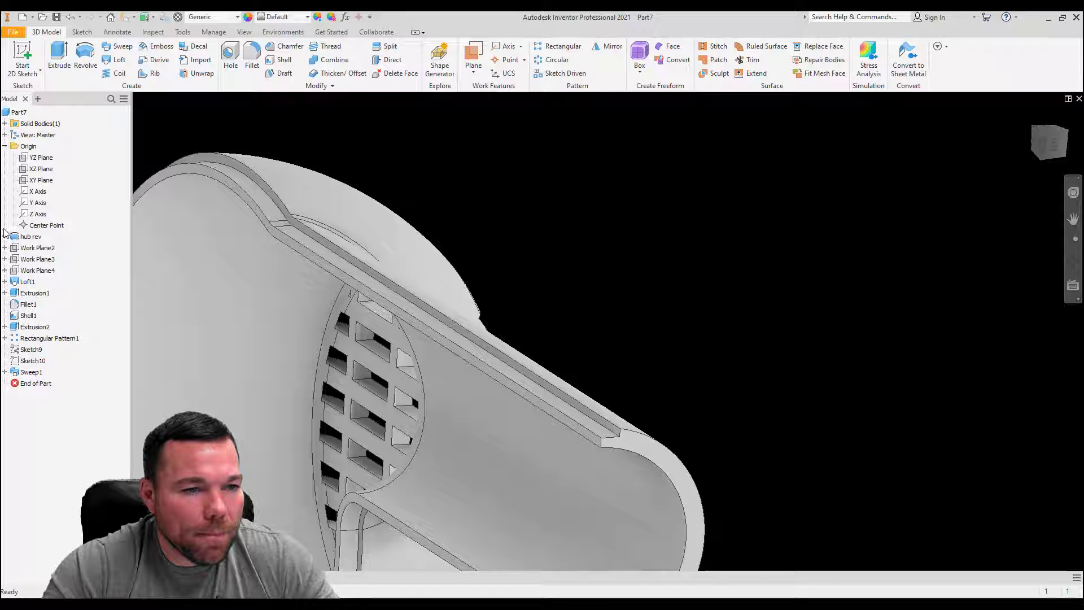
click(5, 145)
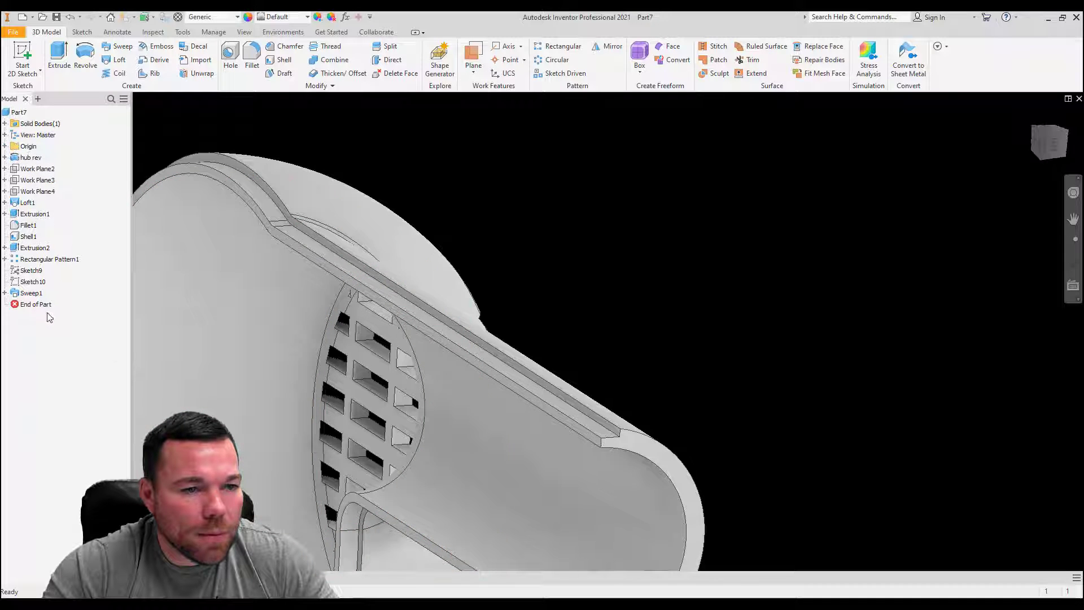
Step: Examine the profile and path sketches used by Sweep1, and collapse the feature's entry
click(5, 293)
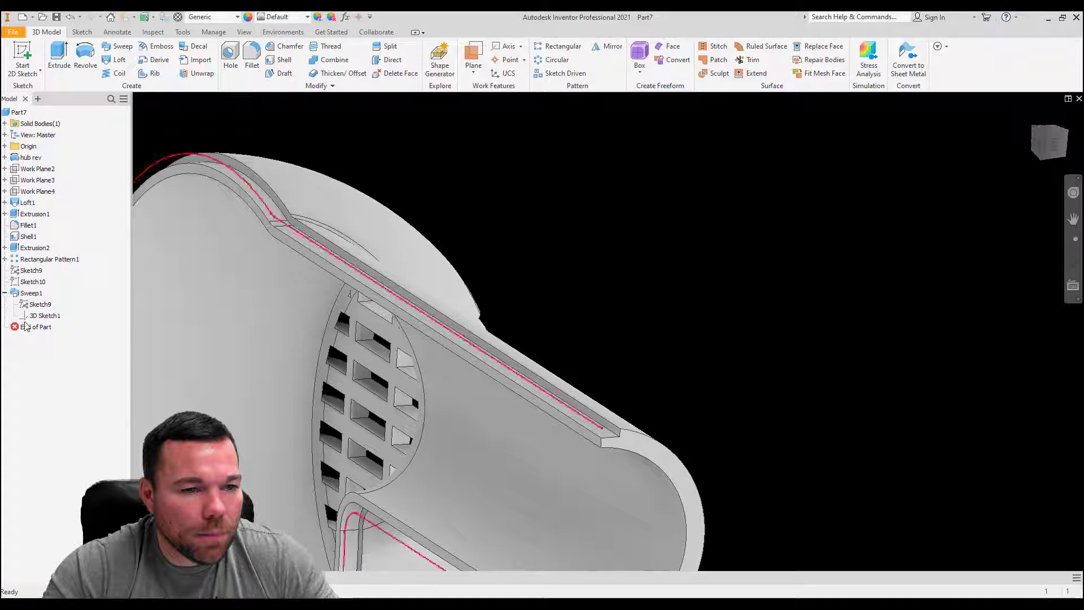
click(39, 315)
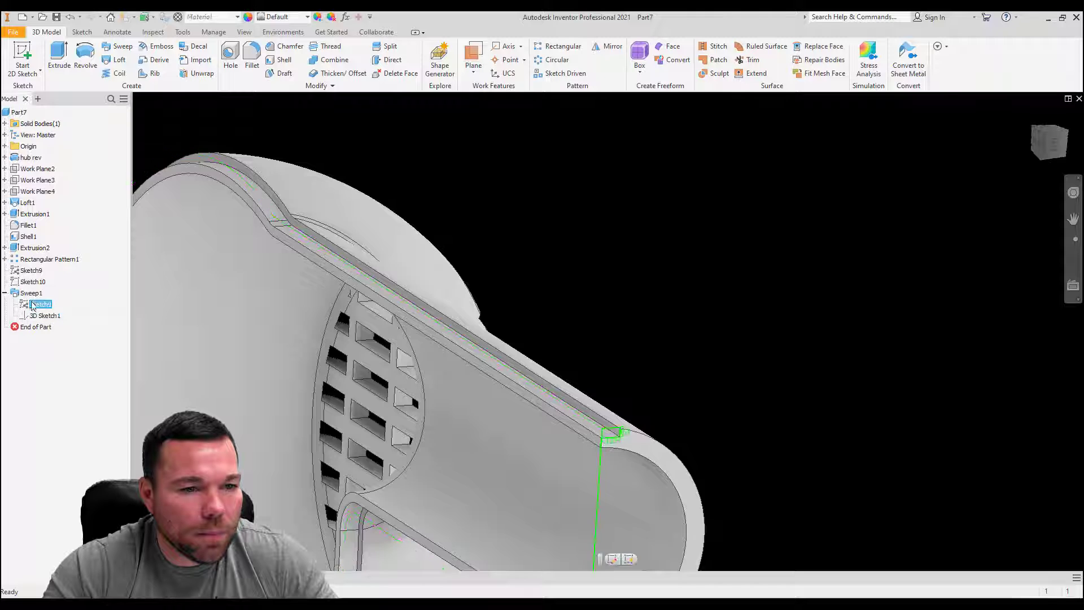
click(29, 282)
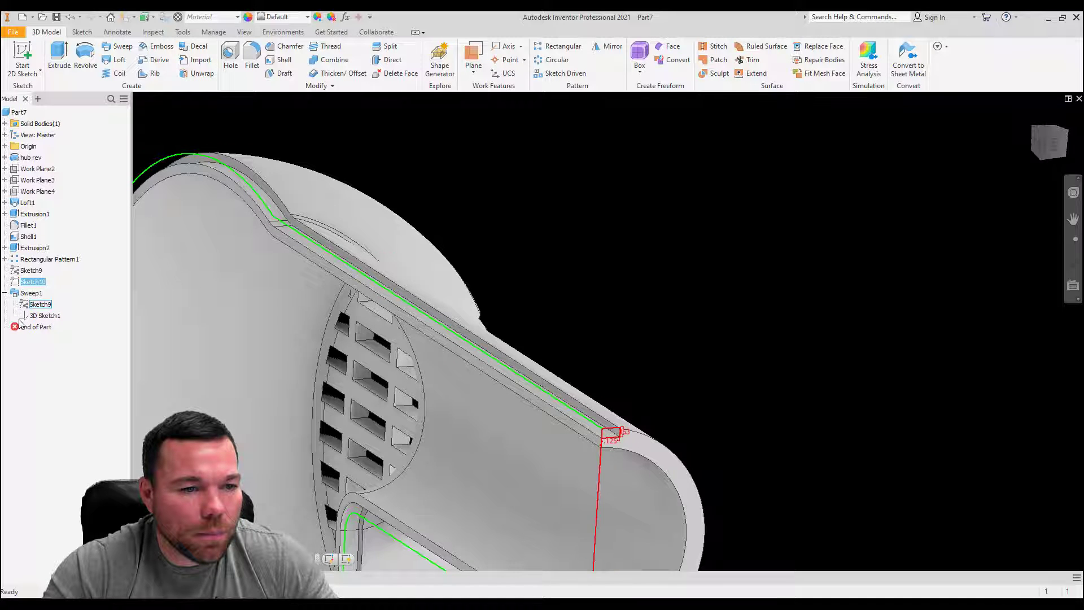
click(26, 306)
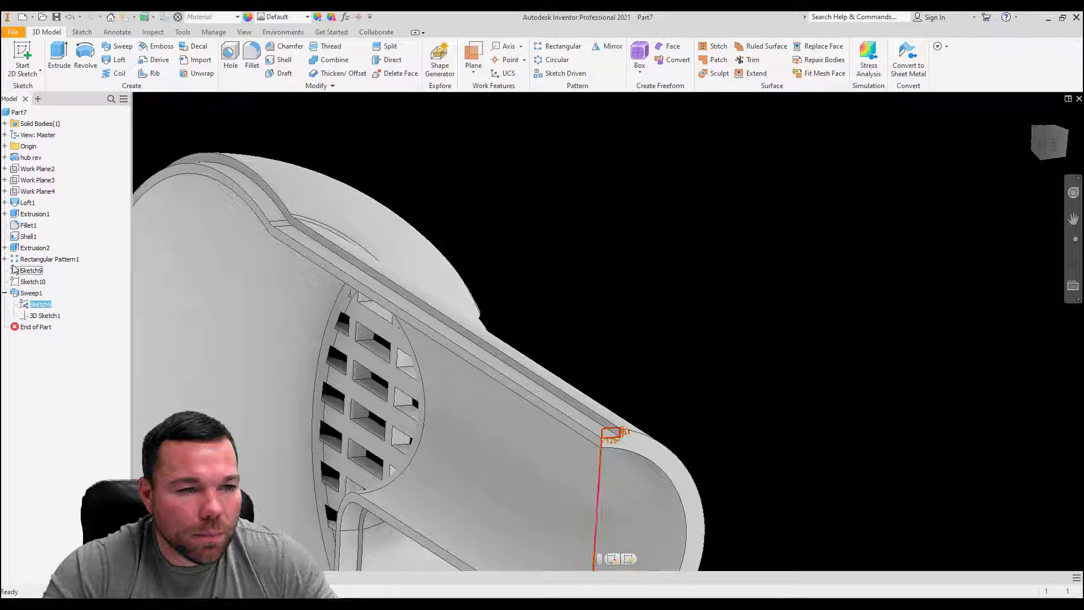
click(4, 259)
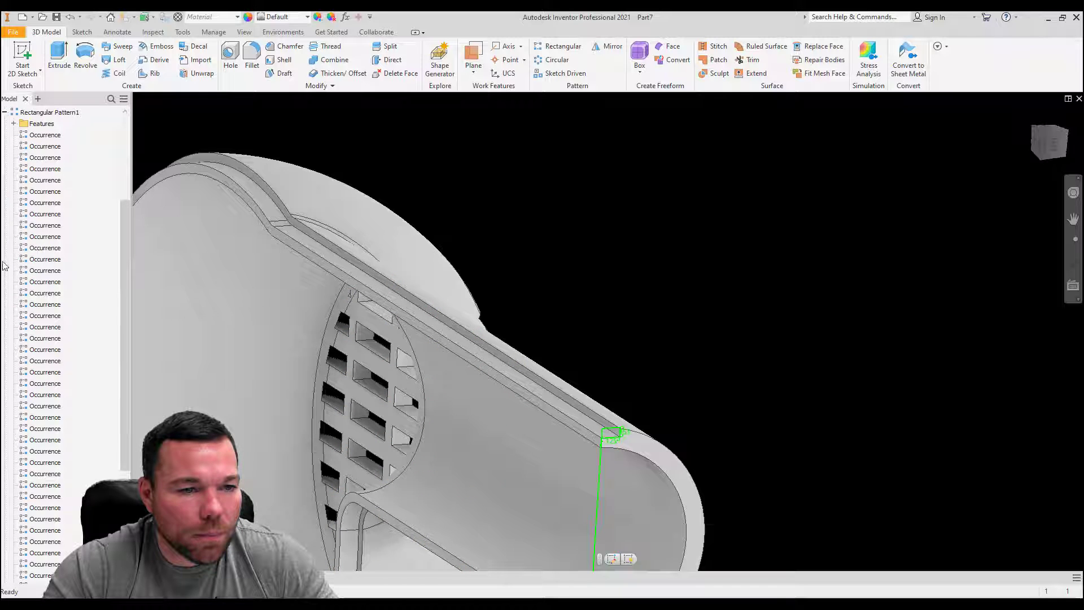
click(5, 112)
scroll(546, 273, down, 5)
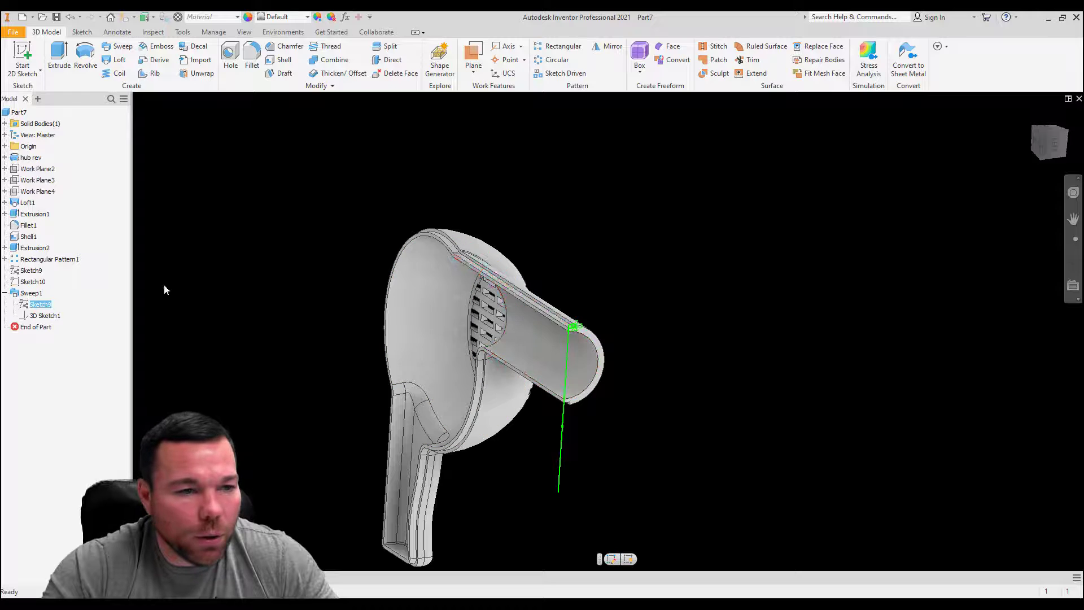
click(4, 293)
click(592, 284)
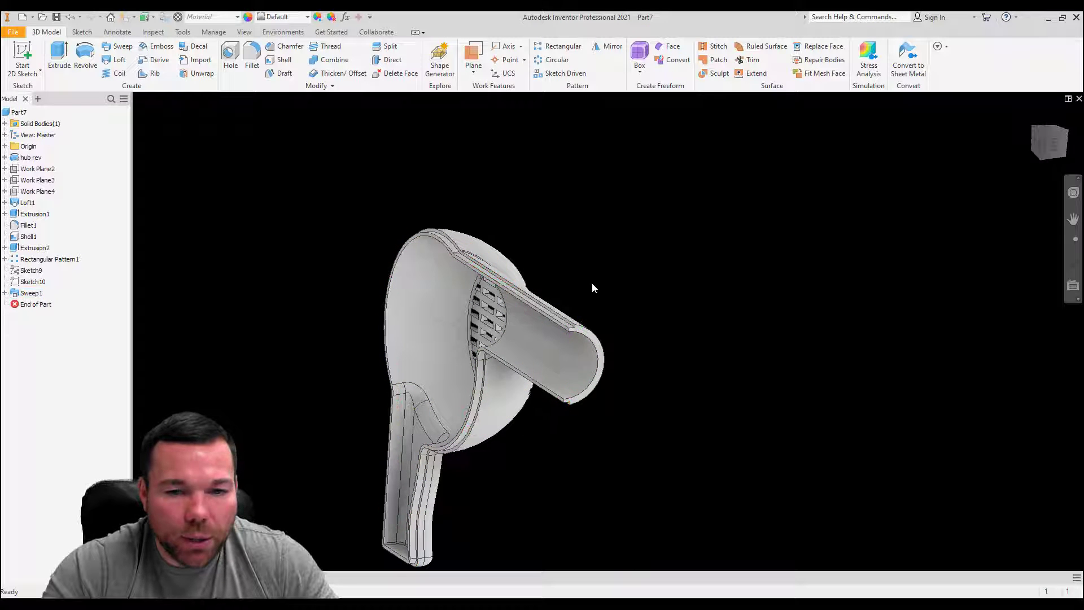
Step: Inspect the stepped lip cut into the rim along the arm and around the hub
scroll(563, 334, up, 5)
scroll(743, 502, down, 4)
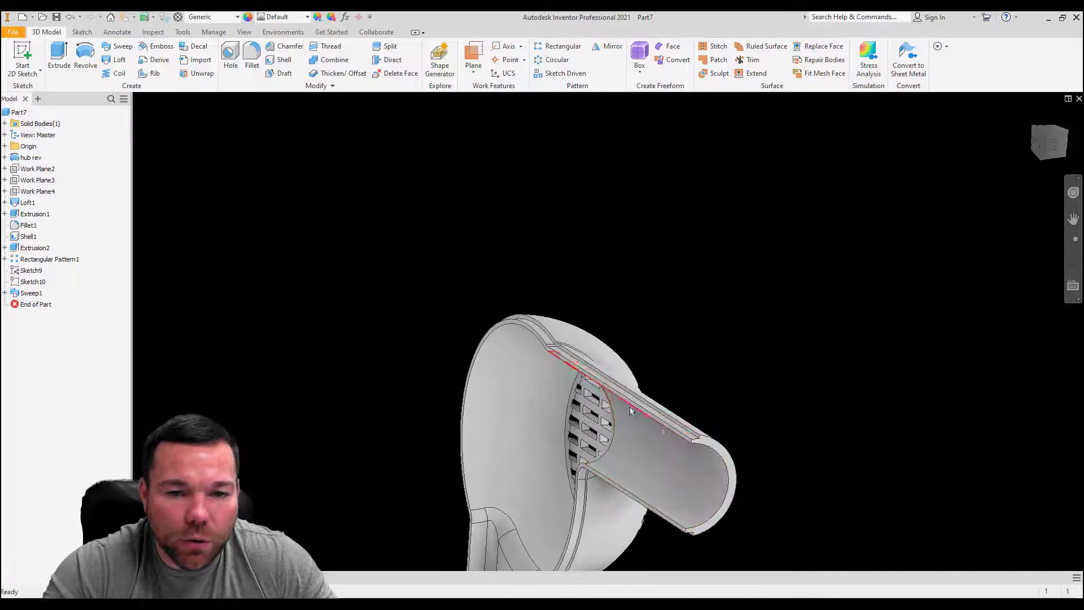
scroll(582, 367, up, 6)
shift+middle_drag(537, 337, 745, 305)
scroll(745, 303, down, 6)
scroll(659, 390, up, 5)
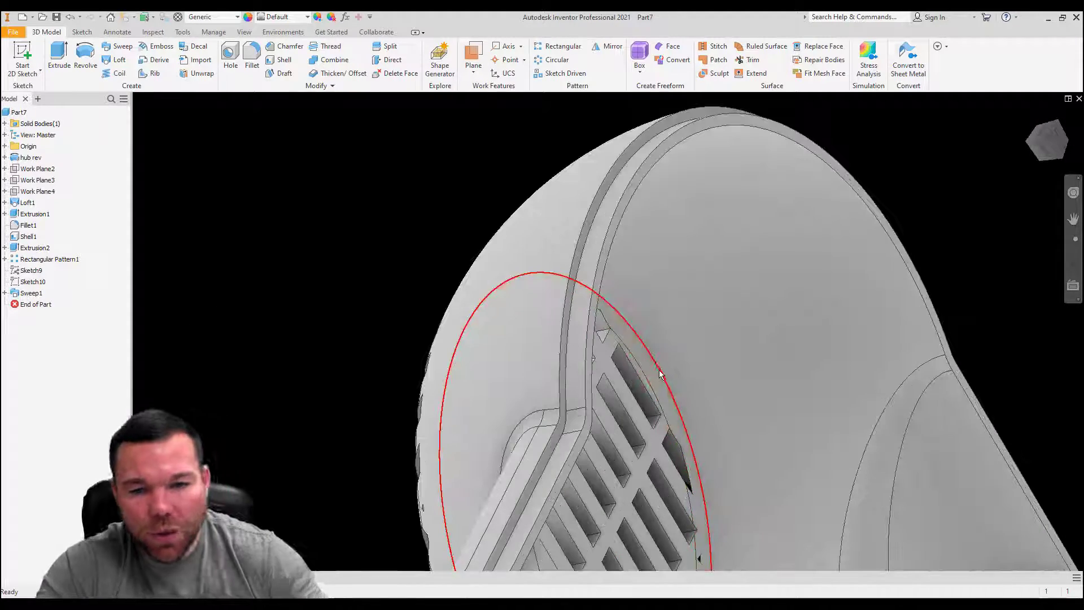
Step: Rename the Loft1 feature in the model tree as handle loft
scroll(659, 371, down, 6)
shift+middle_drag(613, 452, 299, 355)
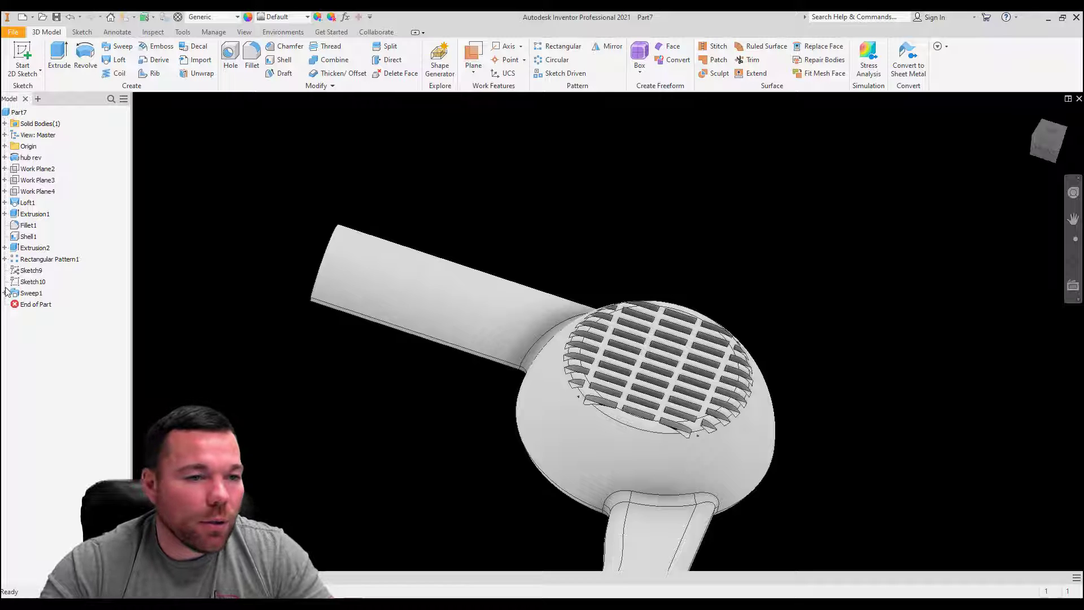
click(26, 204)
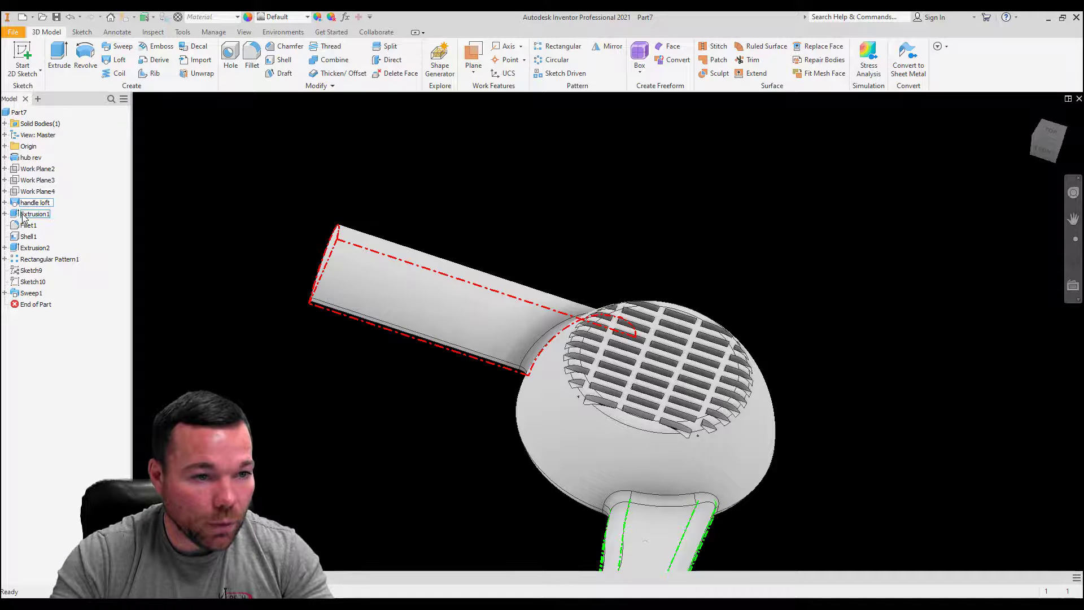
Step: Rename Extrusion1 as circle ext and Fillet1 as .15 rad in the model tree
click(35, 214)
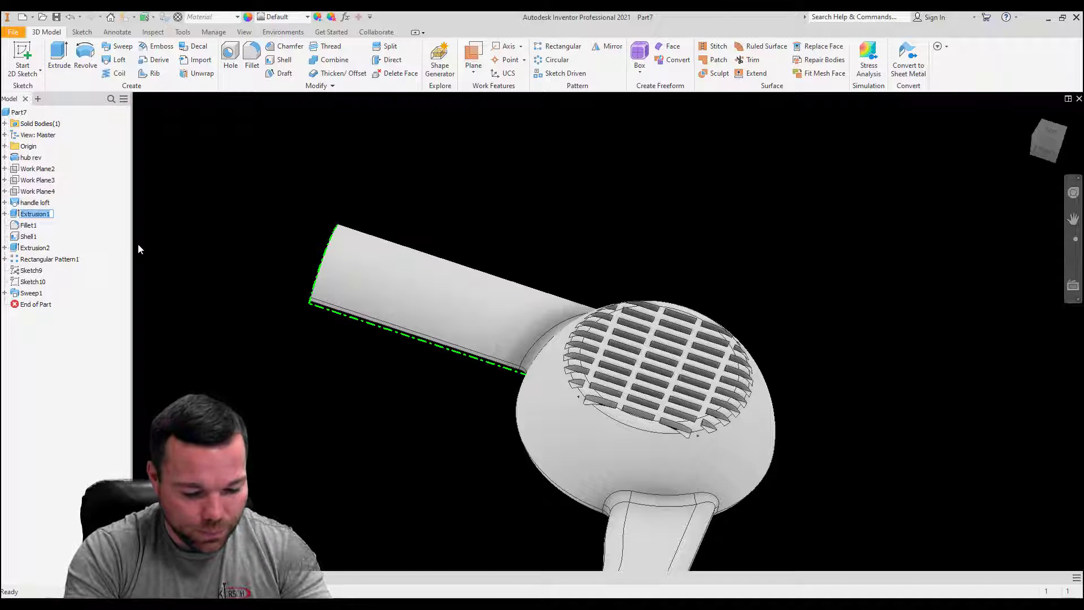
text(circle )
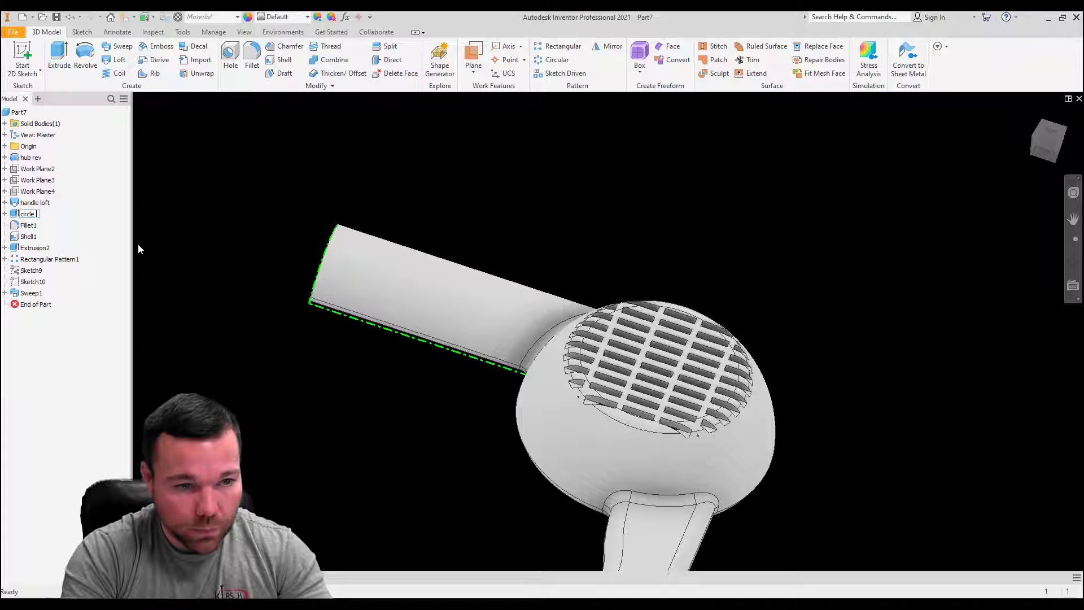
text(ext)
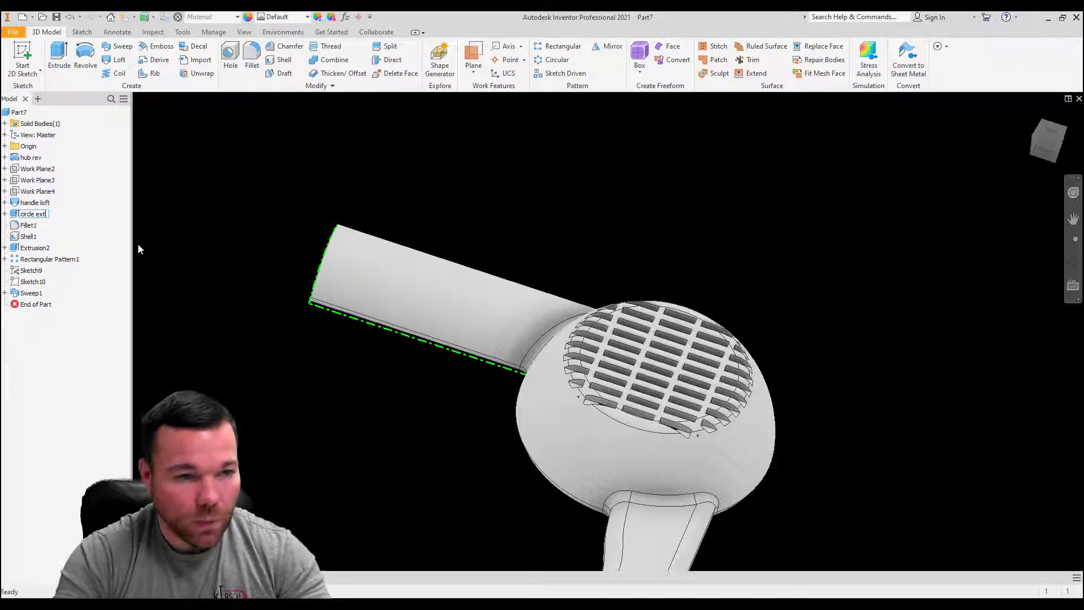
click(30, 226)
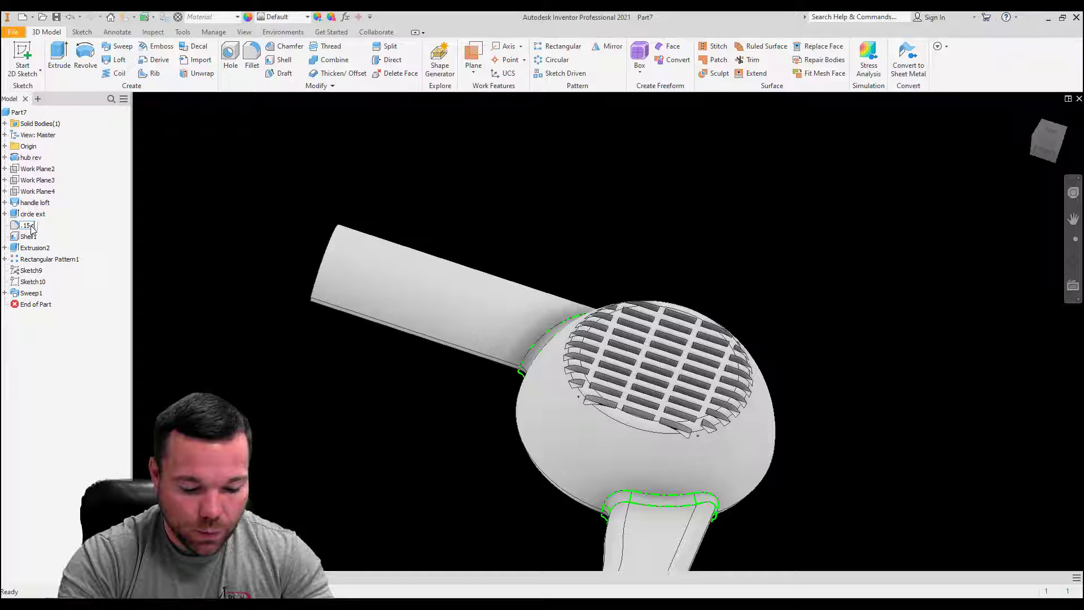
click(30, 237)
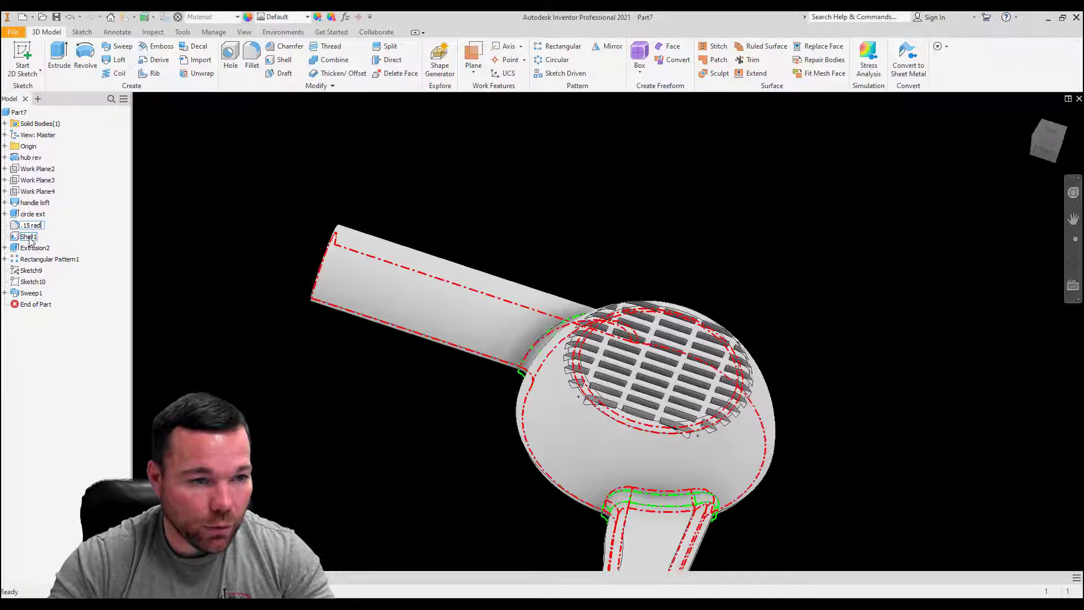
Step: Rename the Extrusion2 feature in the model tree as rec cut
click(32, 238)
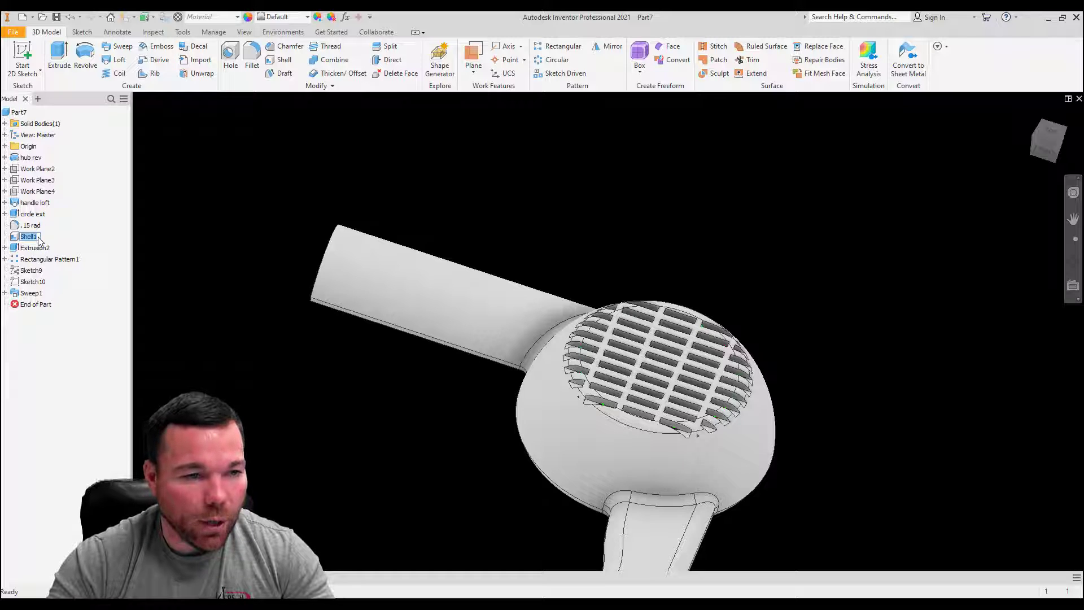
click(34, 248)
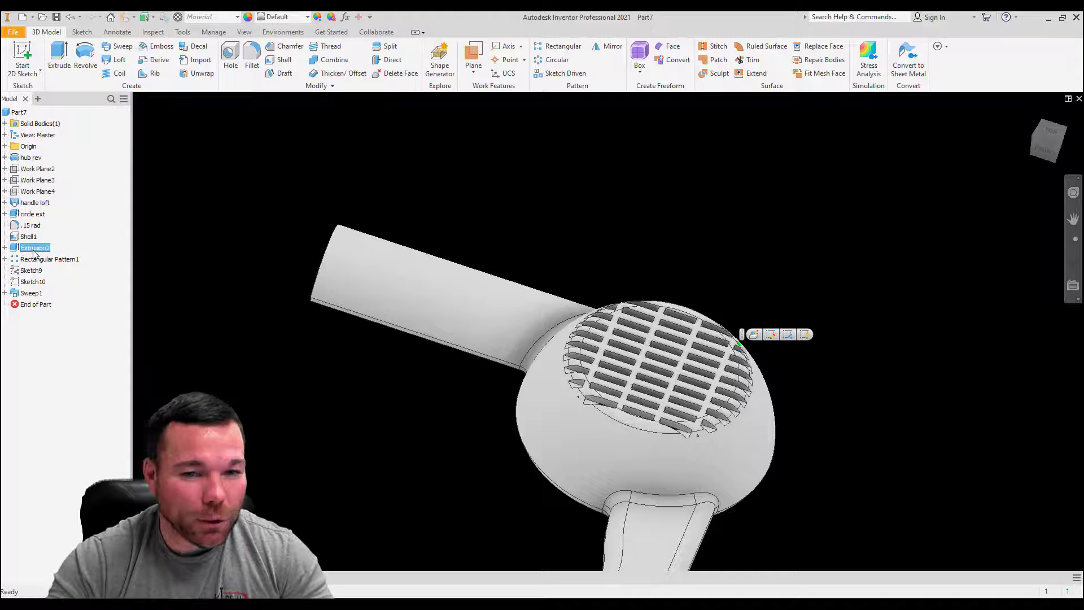
click(31, 249)
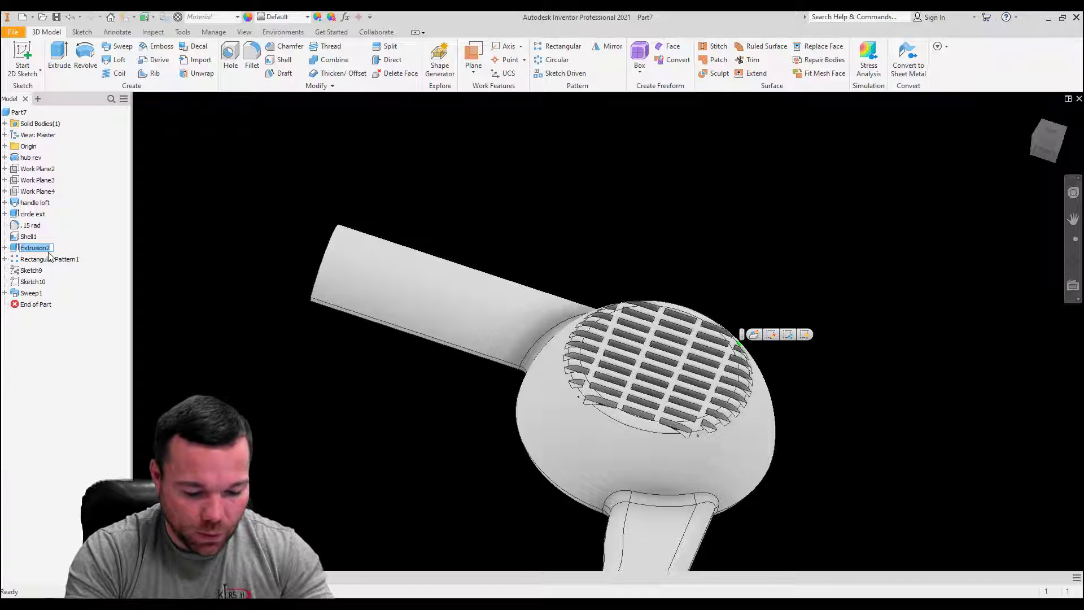
text(rec cut)
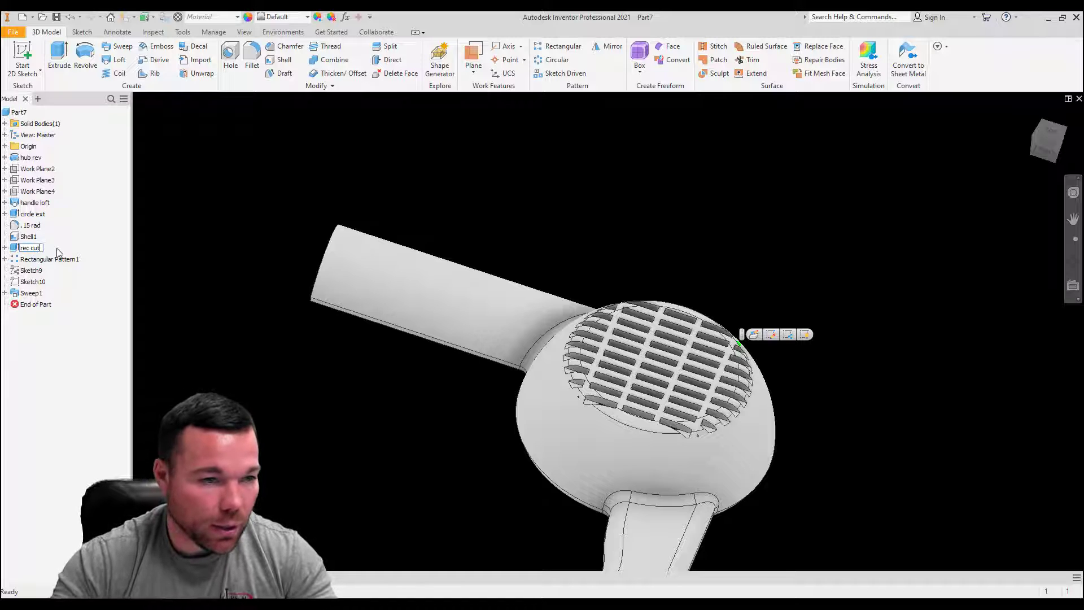
key(Return)
Step: Rename the Sweep1 feature in the model tree as edge sweep
click(52, 260)
click(52, 261)
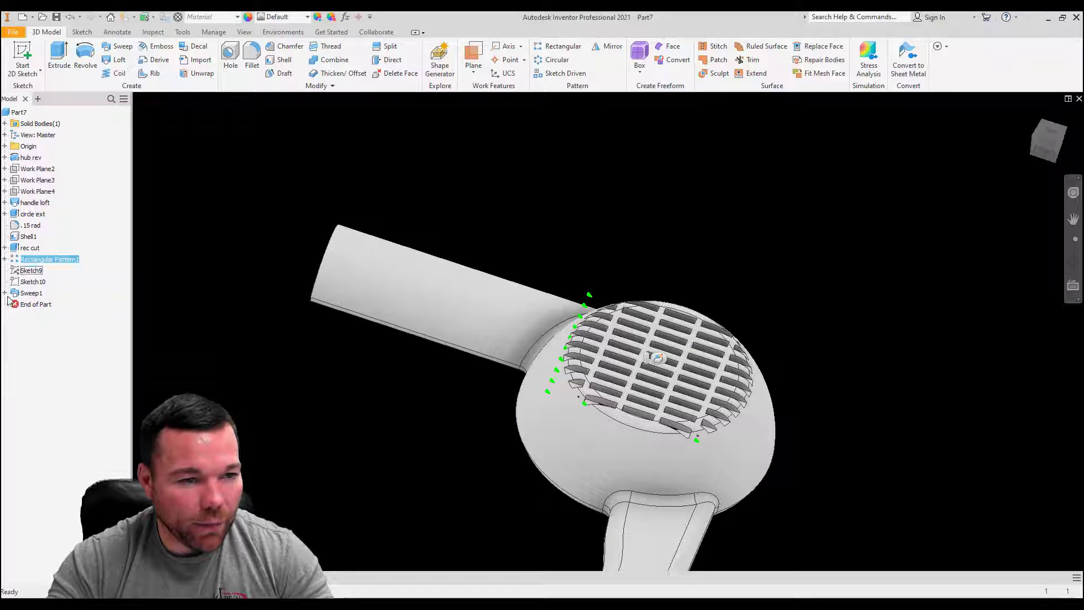
click(29, 293)
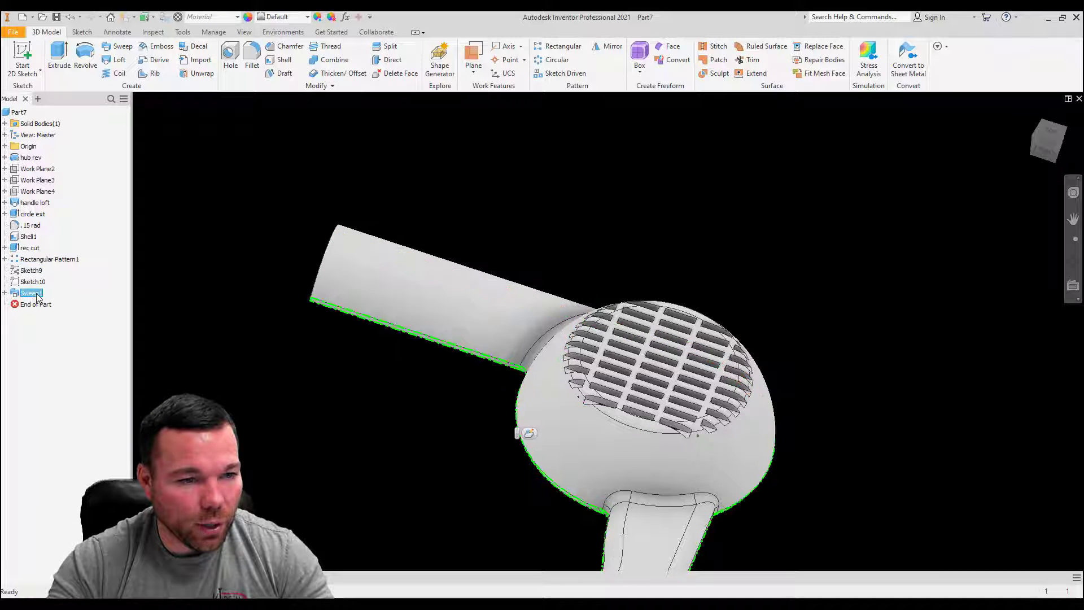
text(edge s)
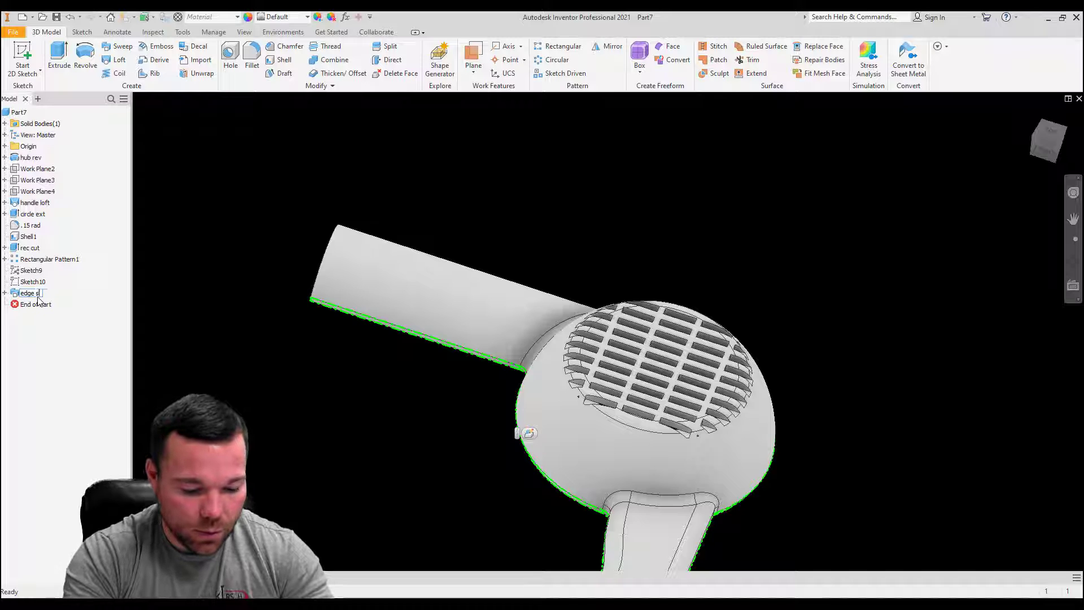
text(weep)
key(Return)
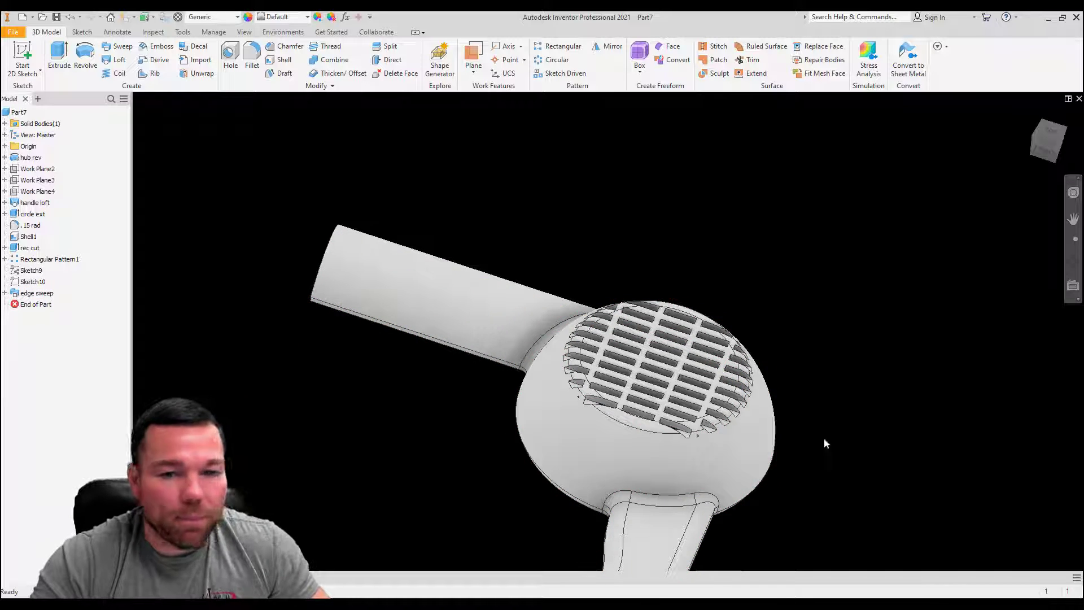
Step: Examine the hair dryer body from the vent side, including the hub, handle and nozzle arm
scroll(524, 324, down, 8)
scroll(507, 340, up, 9)
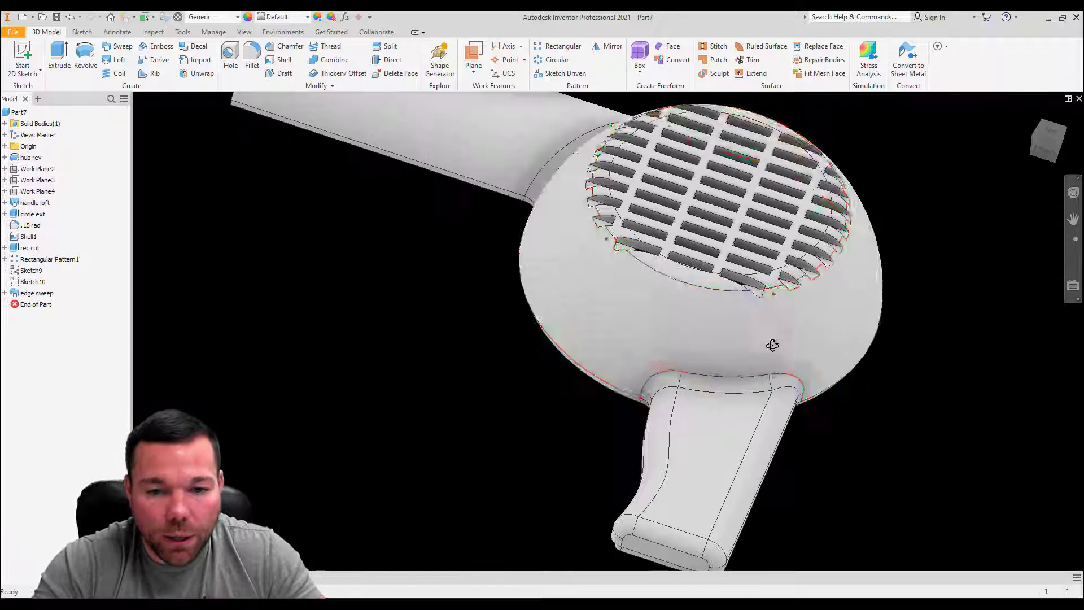
shift+middle_drag(772, 346, 757, 346)
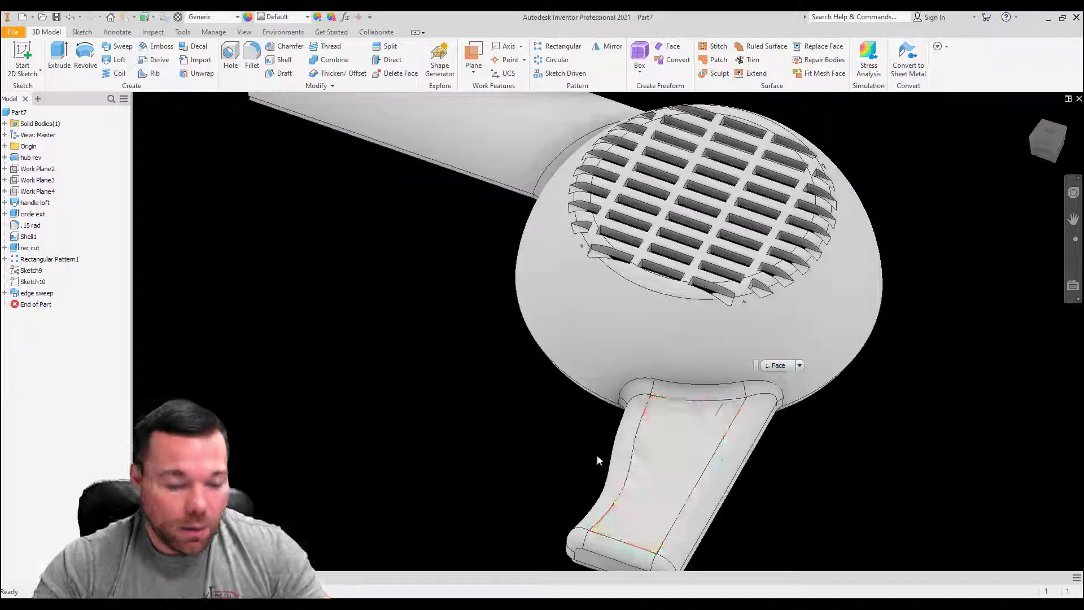
scroll(597, 455, down, 5)
shift+middle_drag(537, 370, 537, 432)
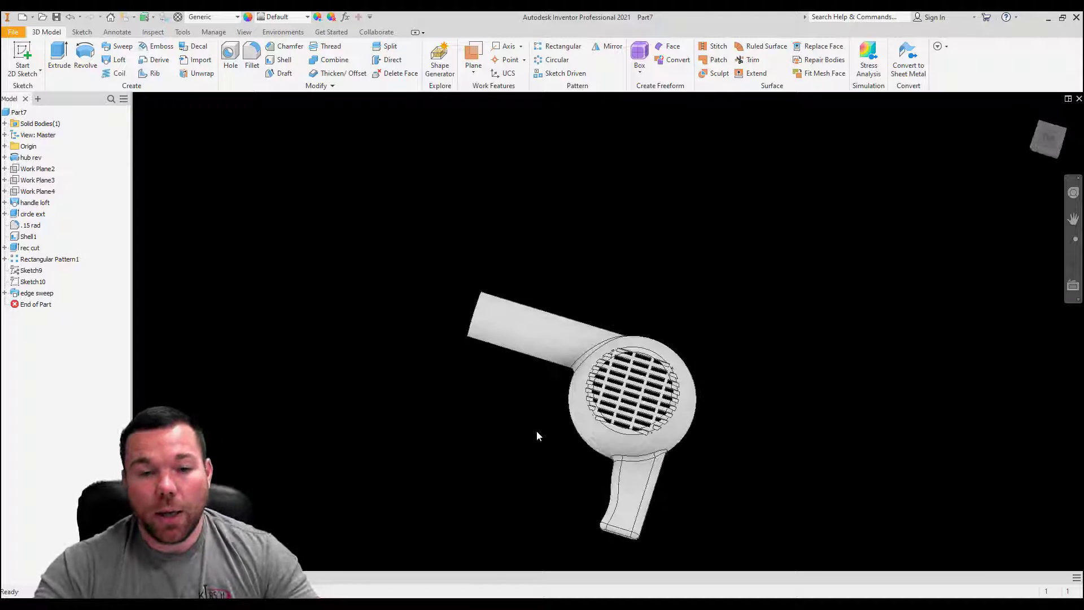